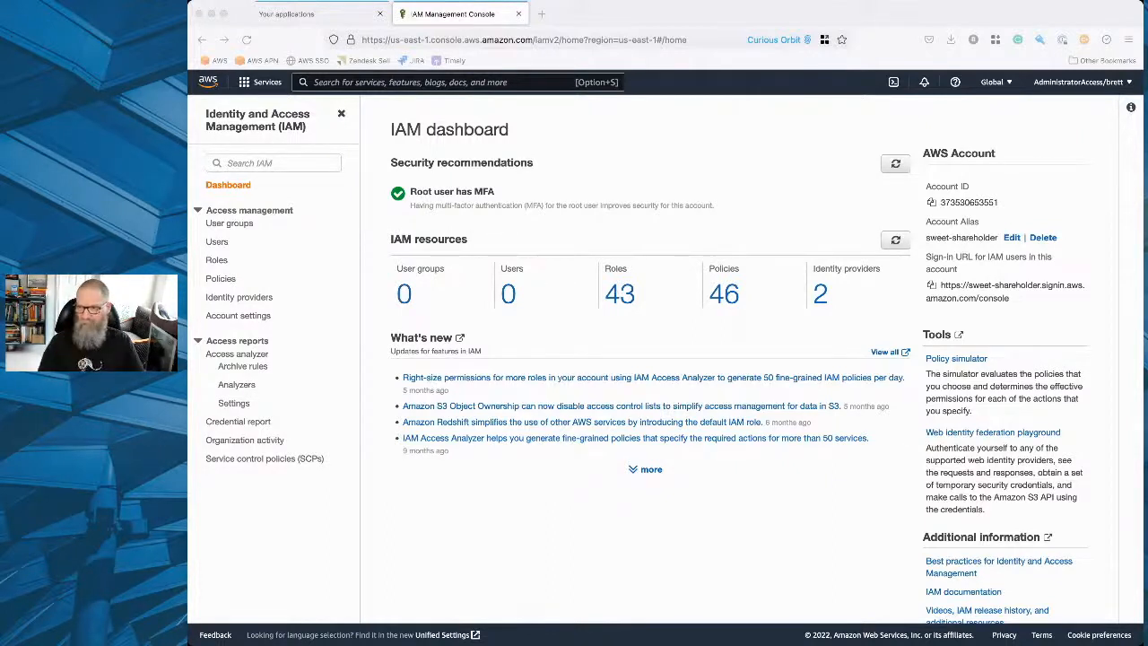
click(643, 18)
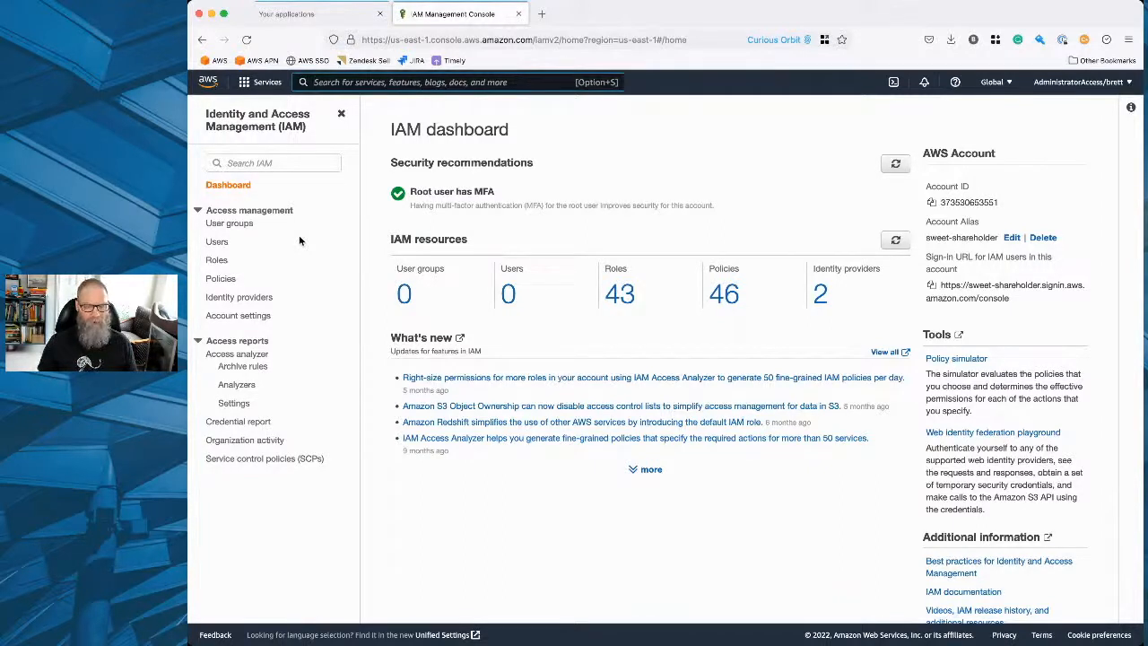
key(alt+s)
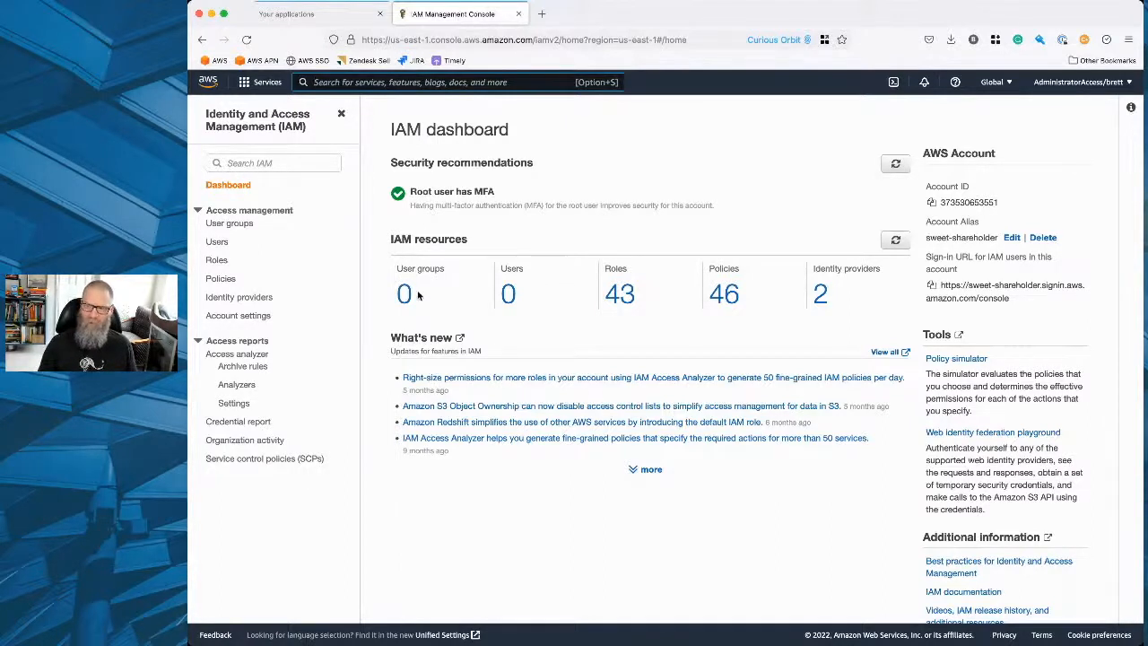
Create an IAM user group named dba-admins without adding users or attaching permissions policies.
click(405, 296)
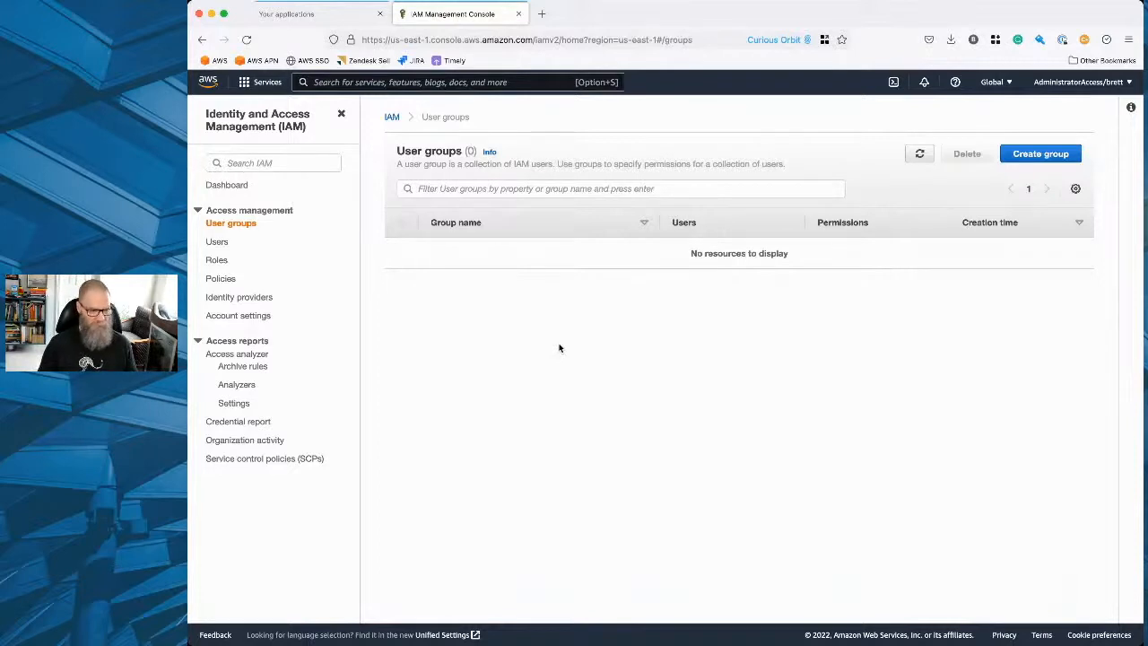
click(1048, 154)
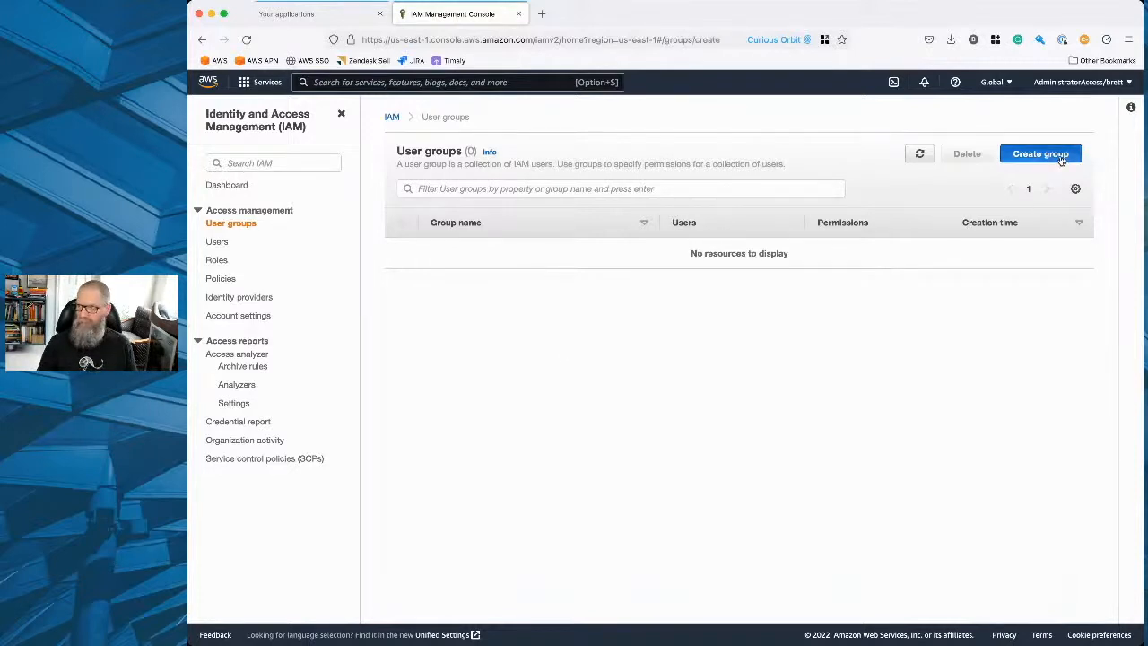
click(542, 247)
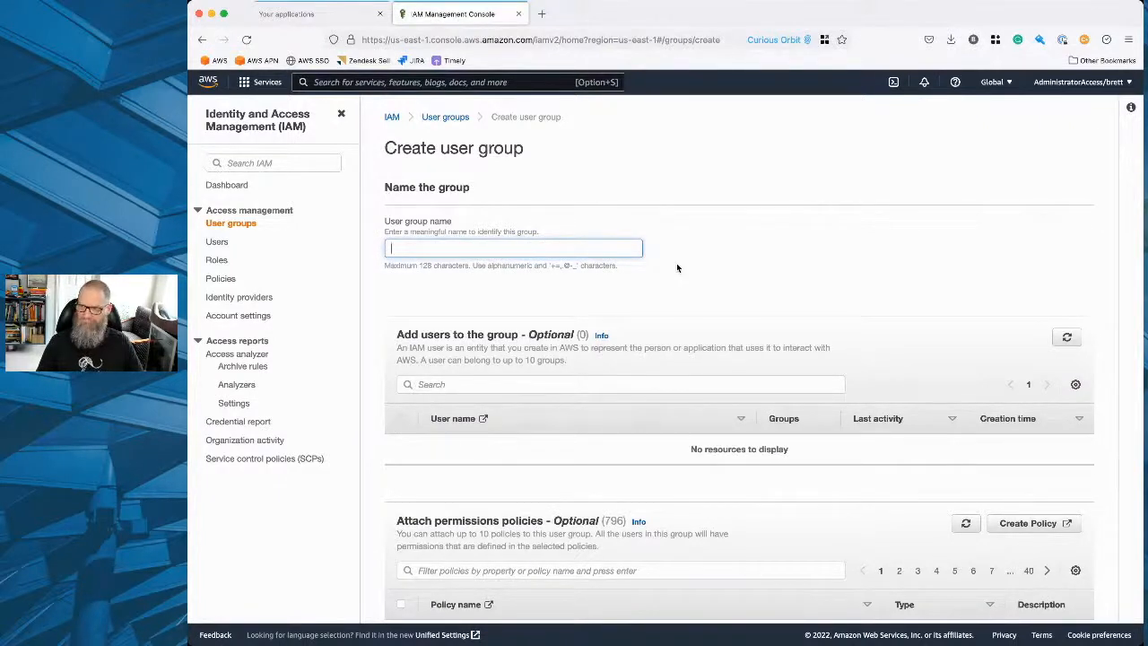
text(dba-admins)
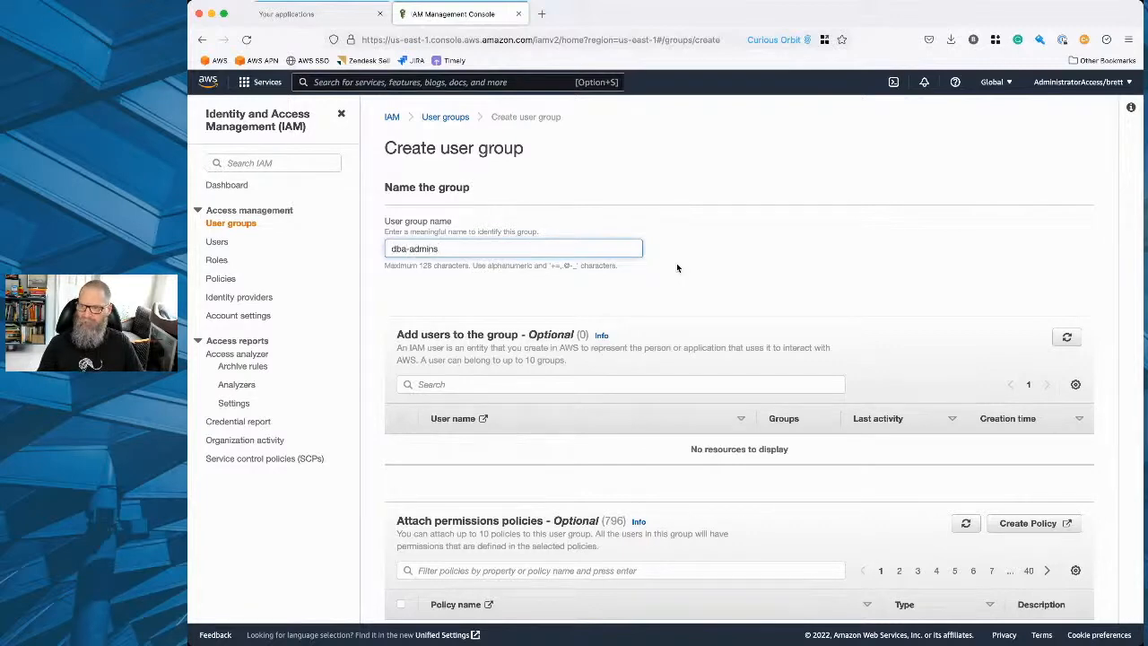
scroll(748, 341, down, 1)
scroll(748, 341, down, 3)
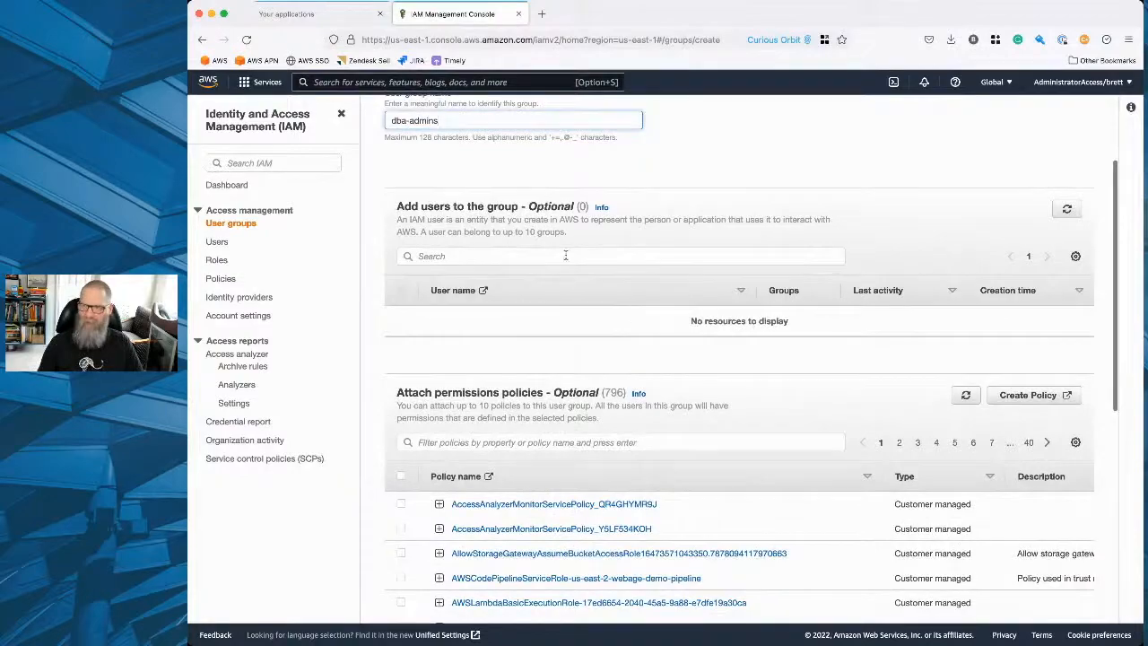
scroll(626, 346, down, 3)
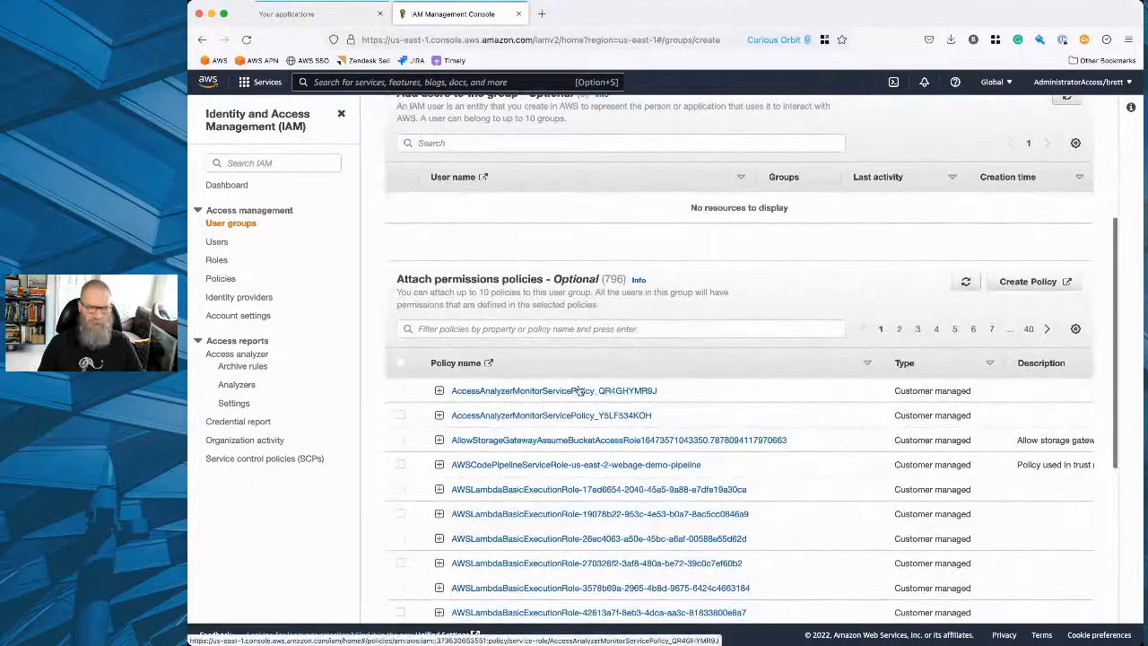
scroll(532, 387, down, 8)
click(1037, 603)
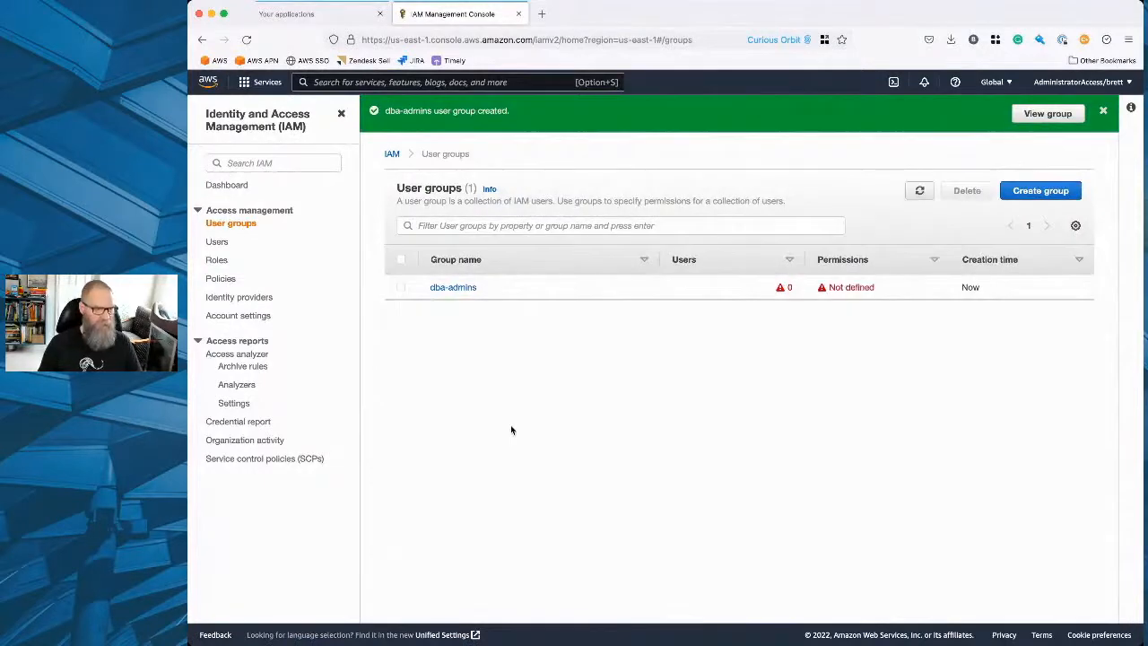
Create a second user group named developers without adding users or attaching permissions policies.
click(1037, 193)
click(527, 250)
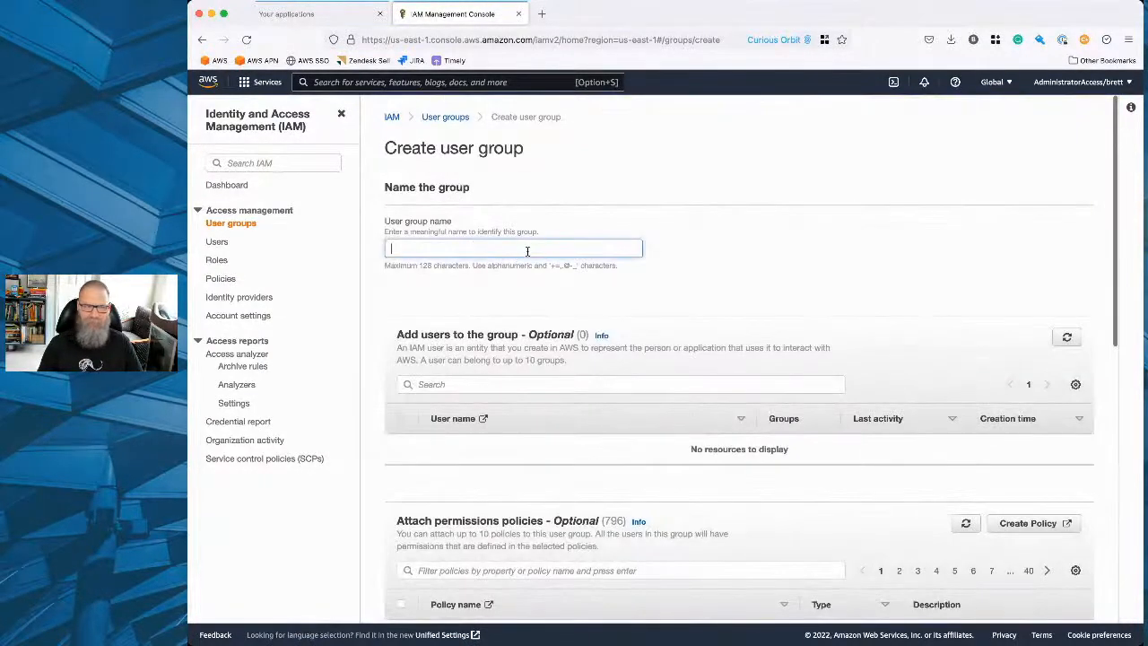
text(developers)
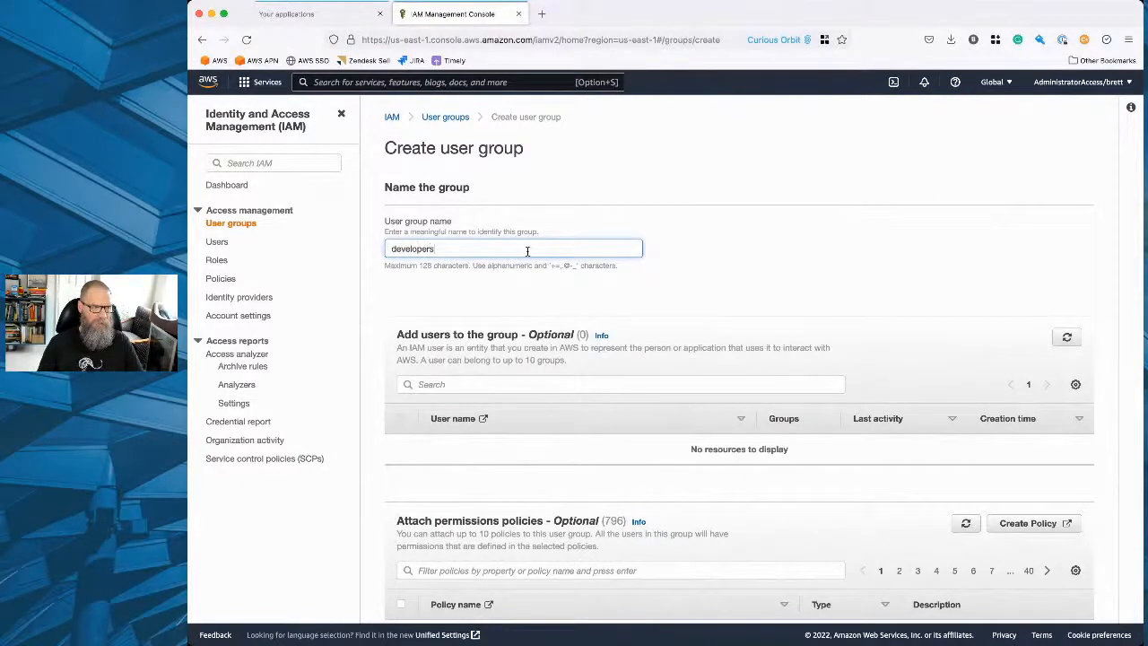
scroll(715, 262, down, 15)
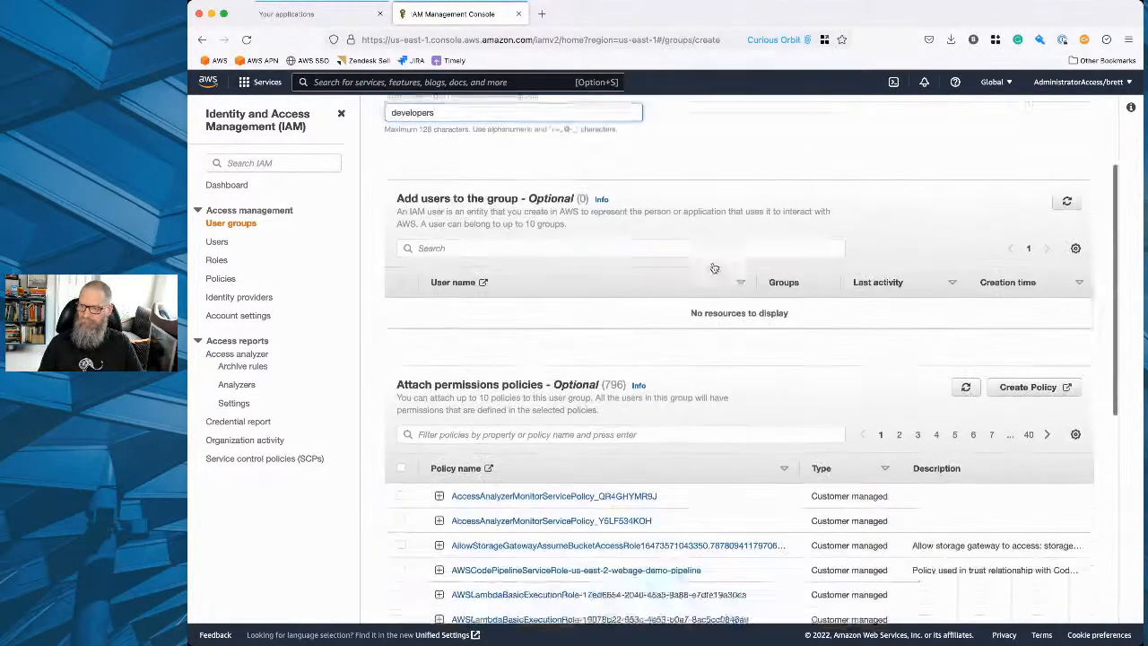
click(1052, 600)
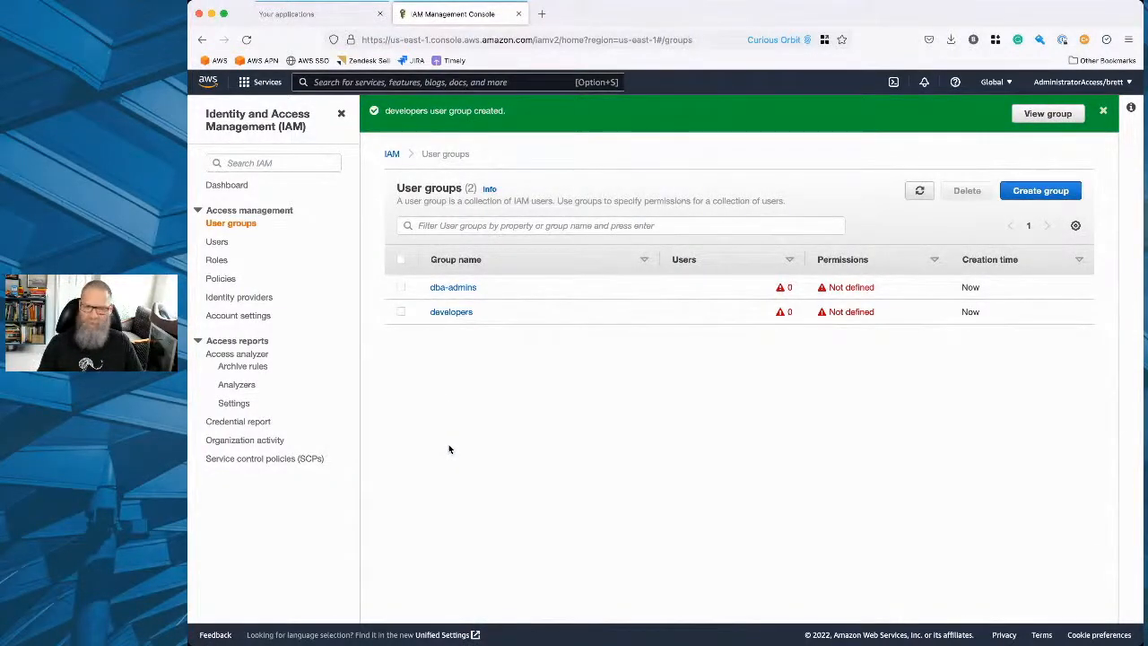
Delete the dba-admins user group, entering its name to confirm the deletion.
click(401, 287)
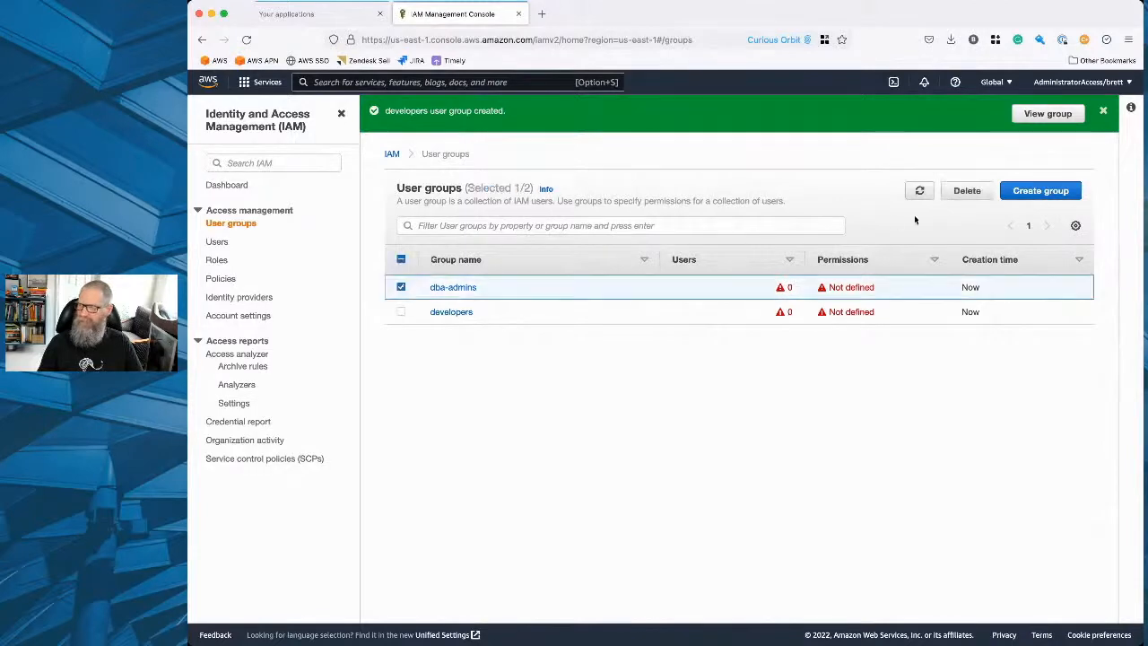
click(965, 191)
click(675, 402)
text(db)
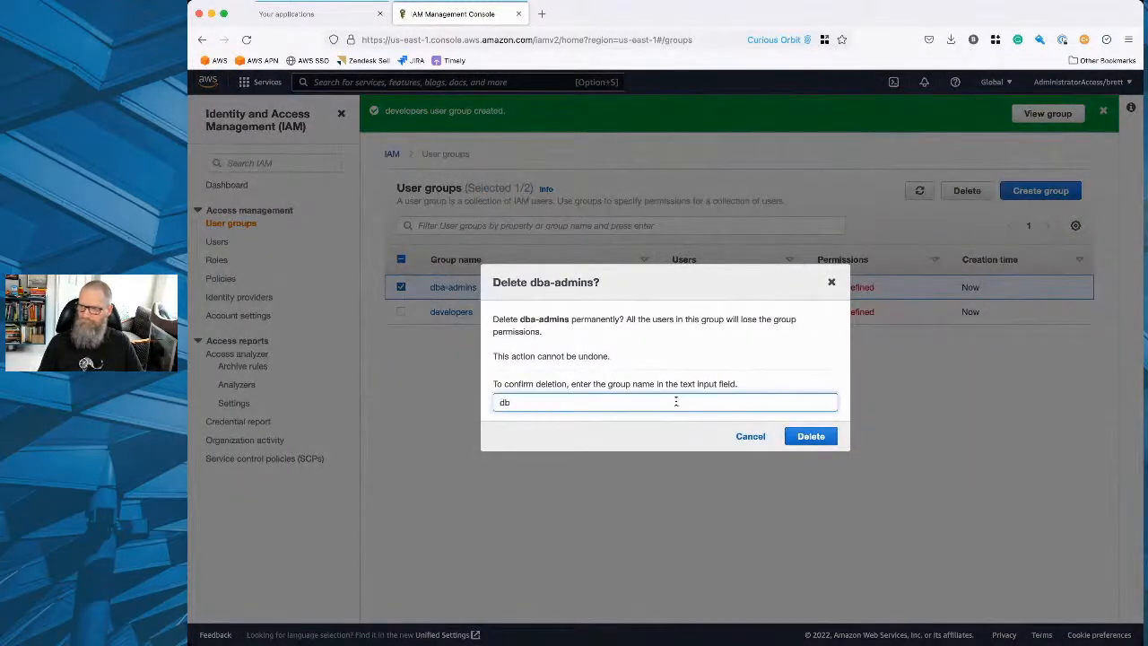
text(a-admins)
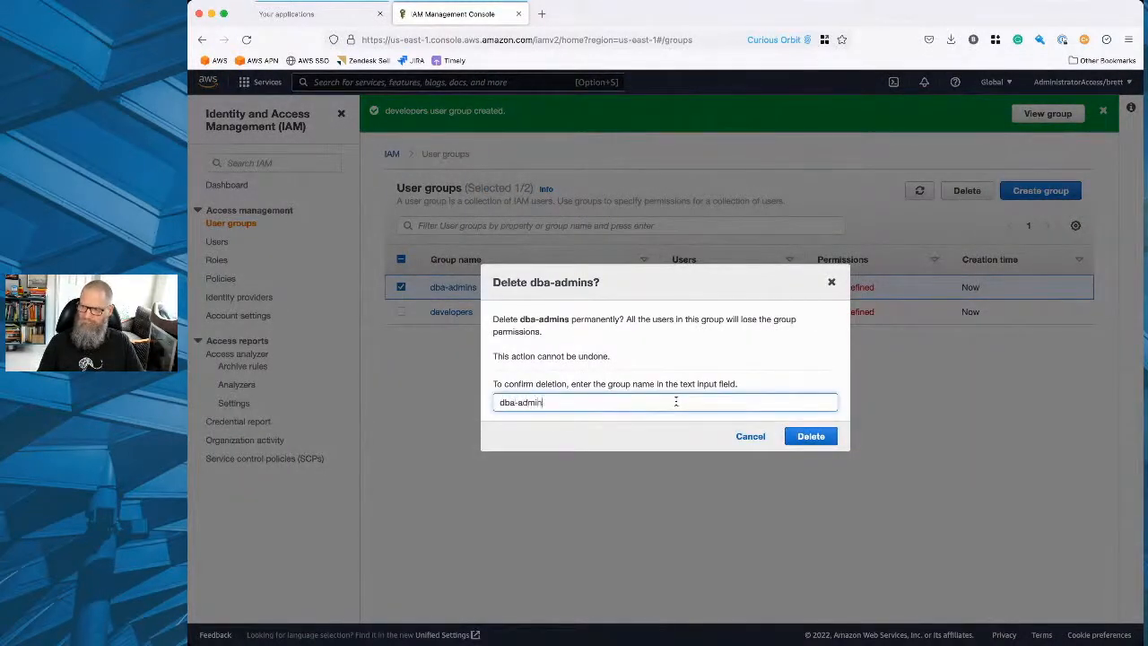
click(793, 437)
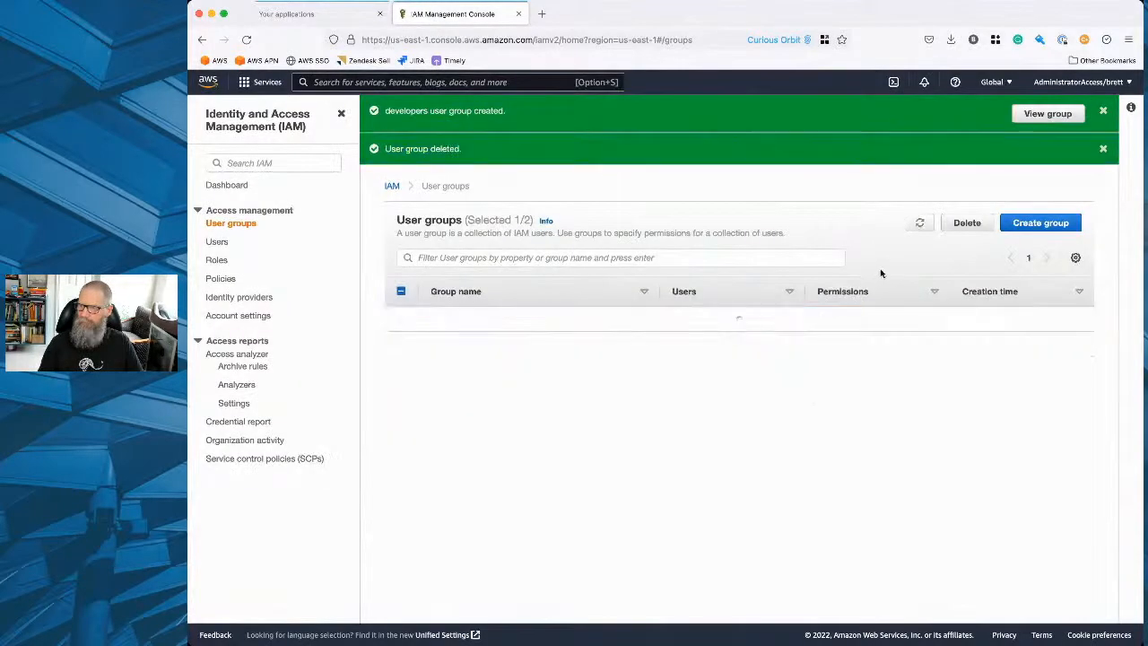
Create a user group named dbas without adding users or attaching permissions policies.
click(1040, 223)
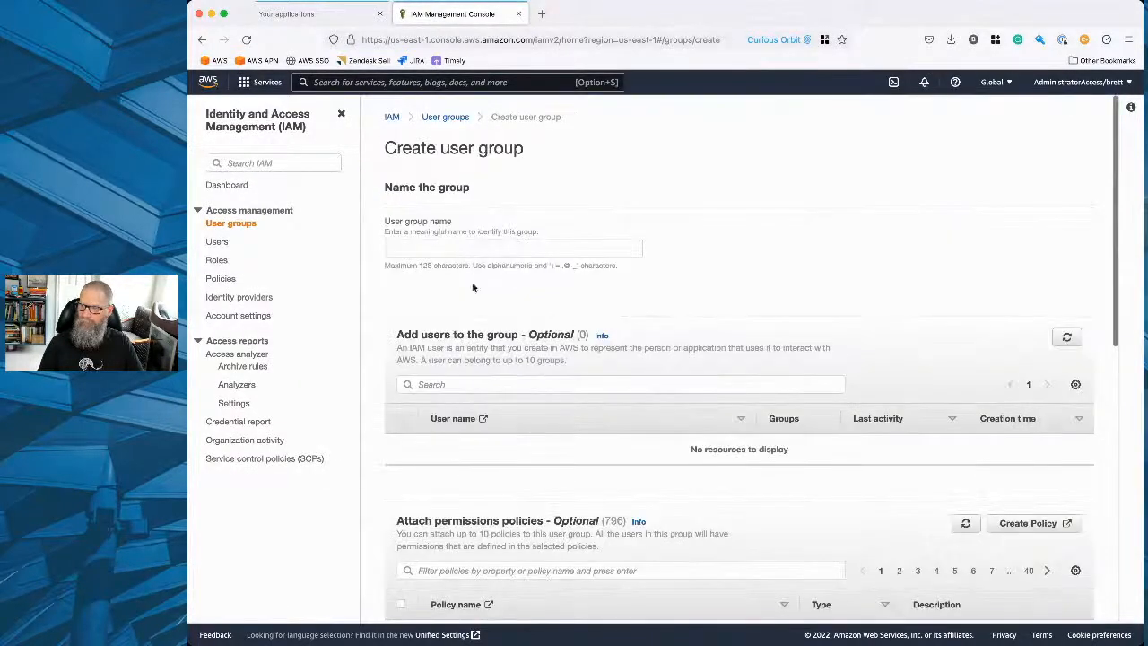
click(453, 244)
text(db)
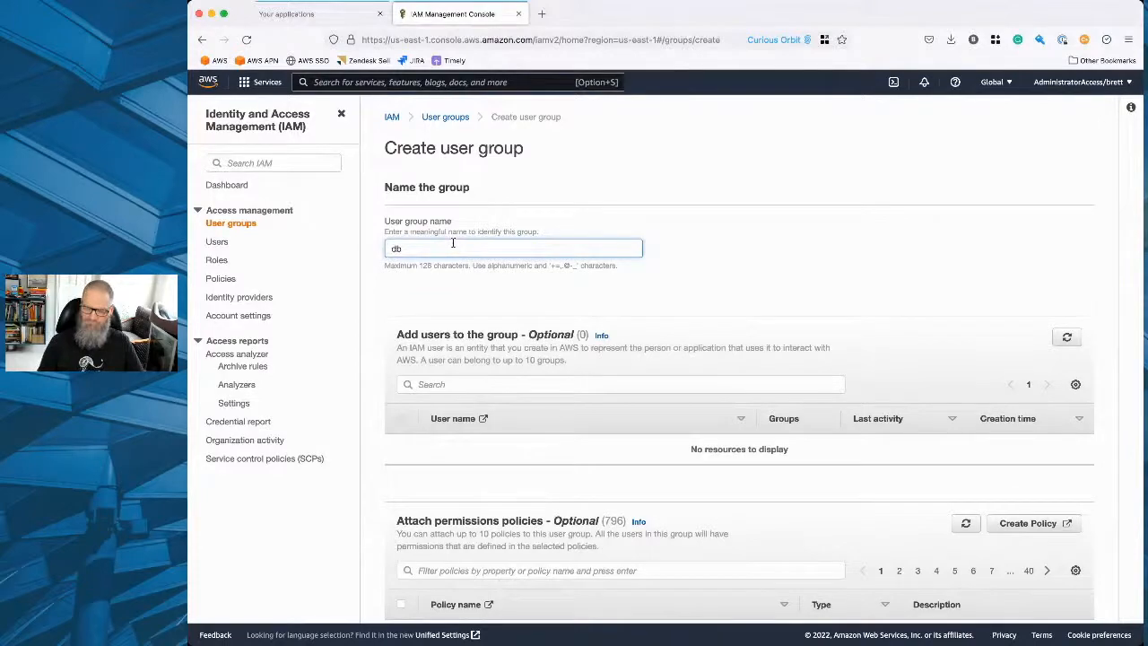
text(as)
scroll(576, 280, down, 5)
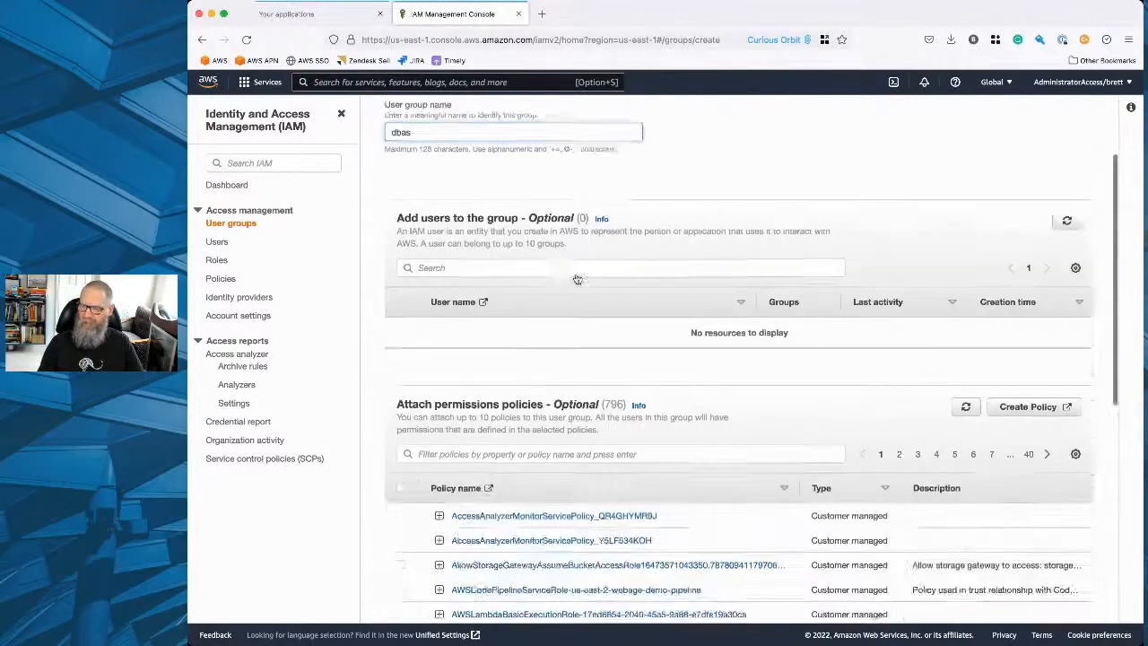
scroll(577, 280, down, 5)
click(1050, 599)
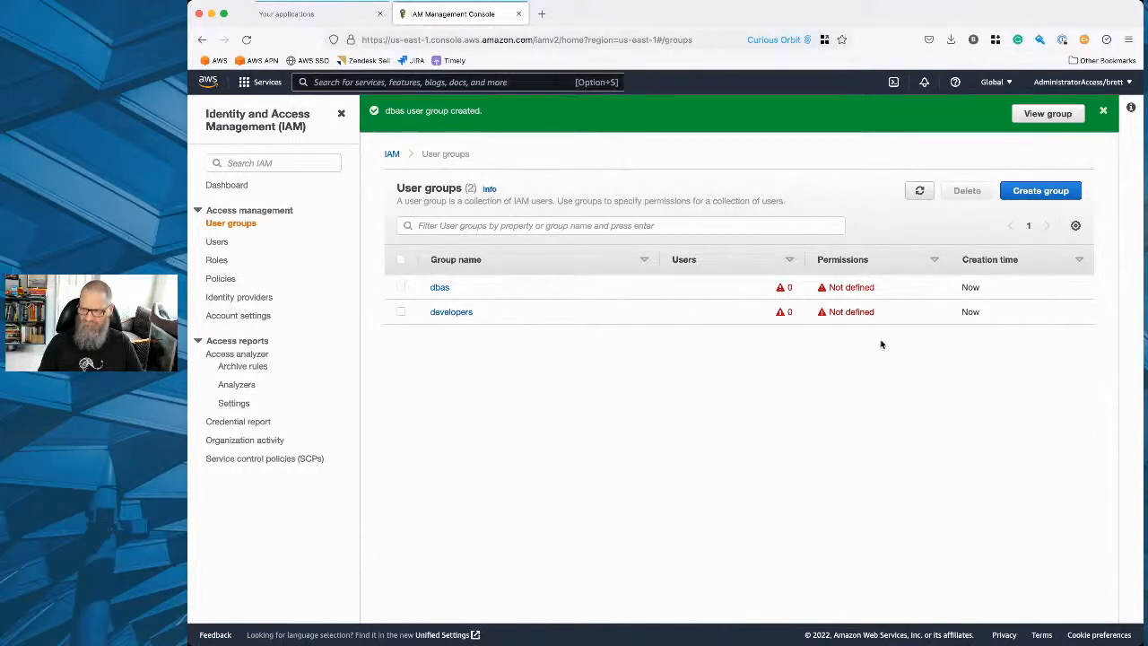
Start adding a new IAM user and enter the person's first name as the user name.
click(230, 188)
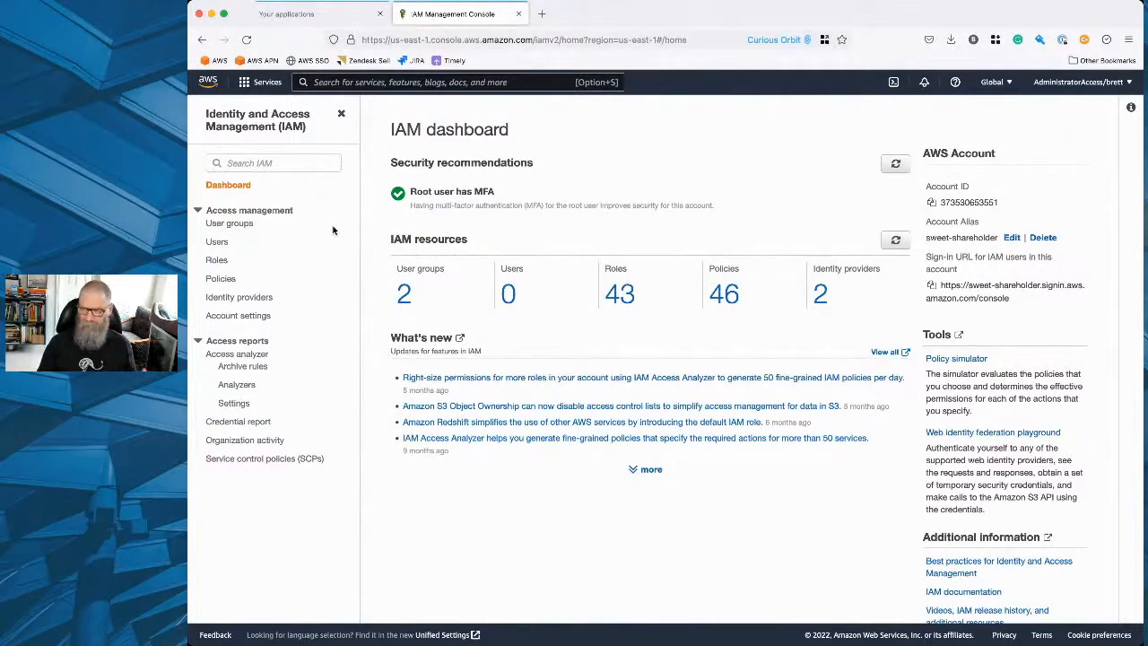
click(217, 242)
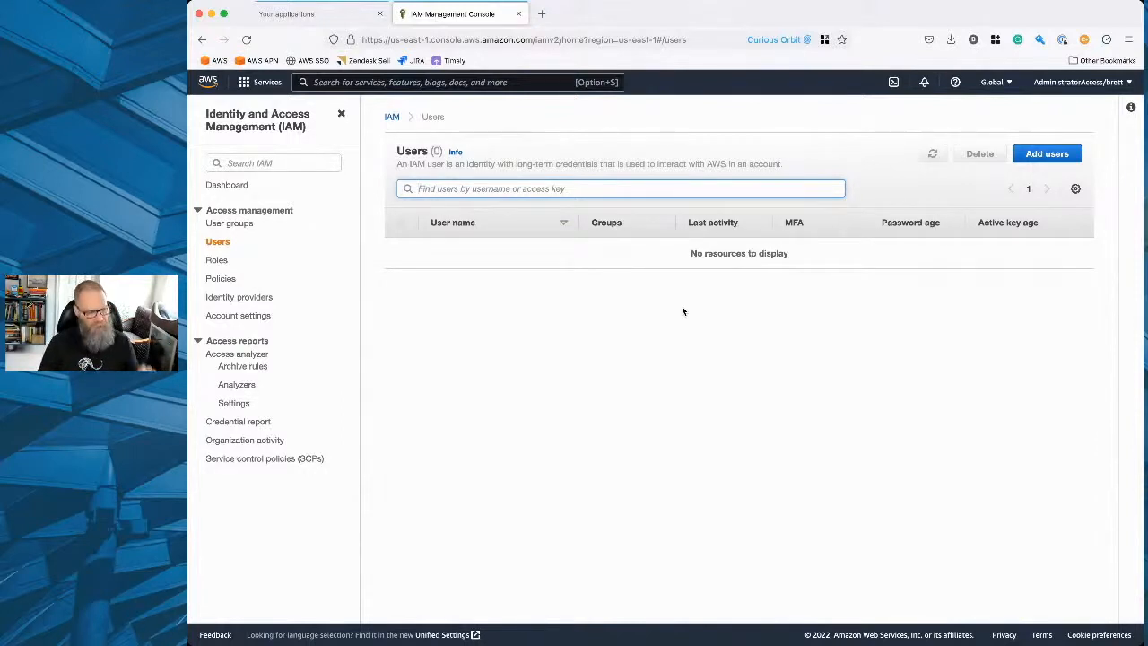
click(1046, 154)
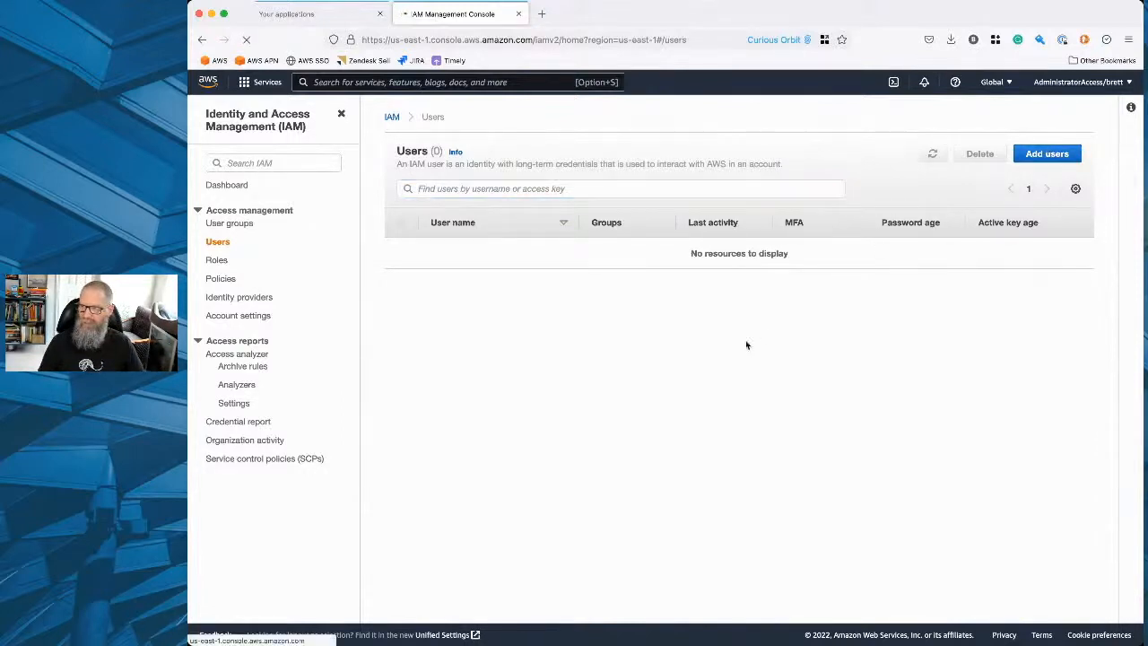
click(592, 207)
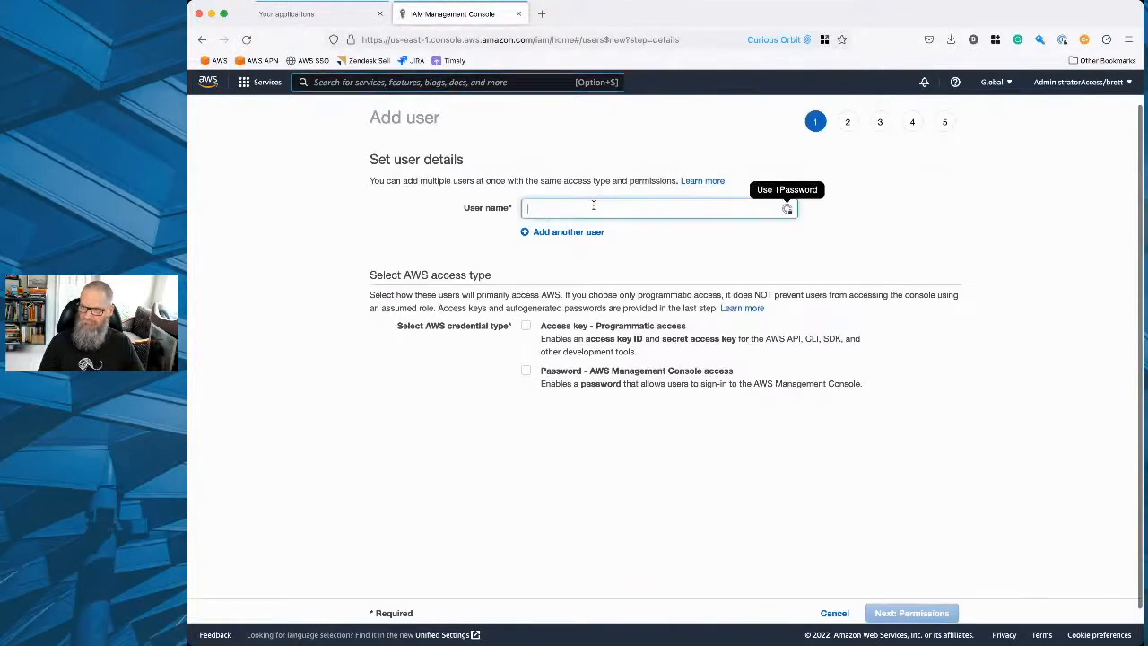
text(dave)
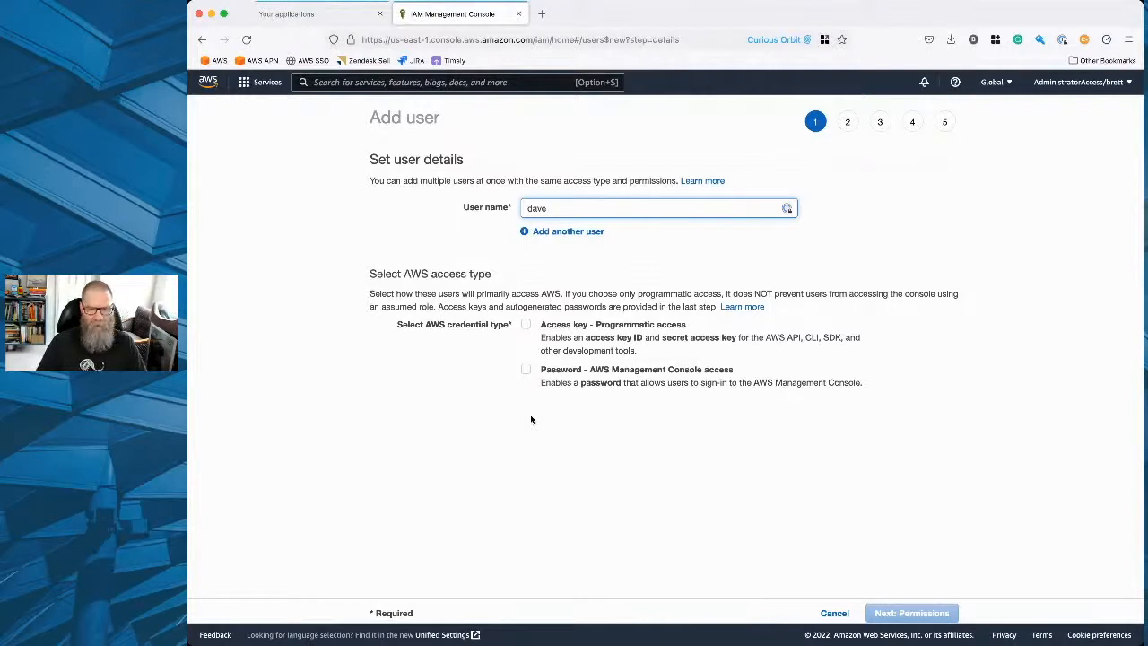
Enable both programmatic access key and Management Console password access for the new user, and proceed to the permissions.
click(525, 325)
click(527, 370)
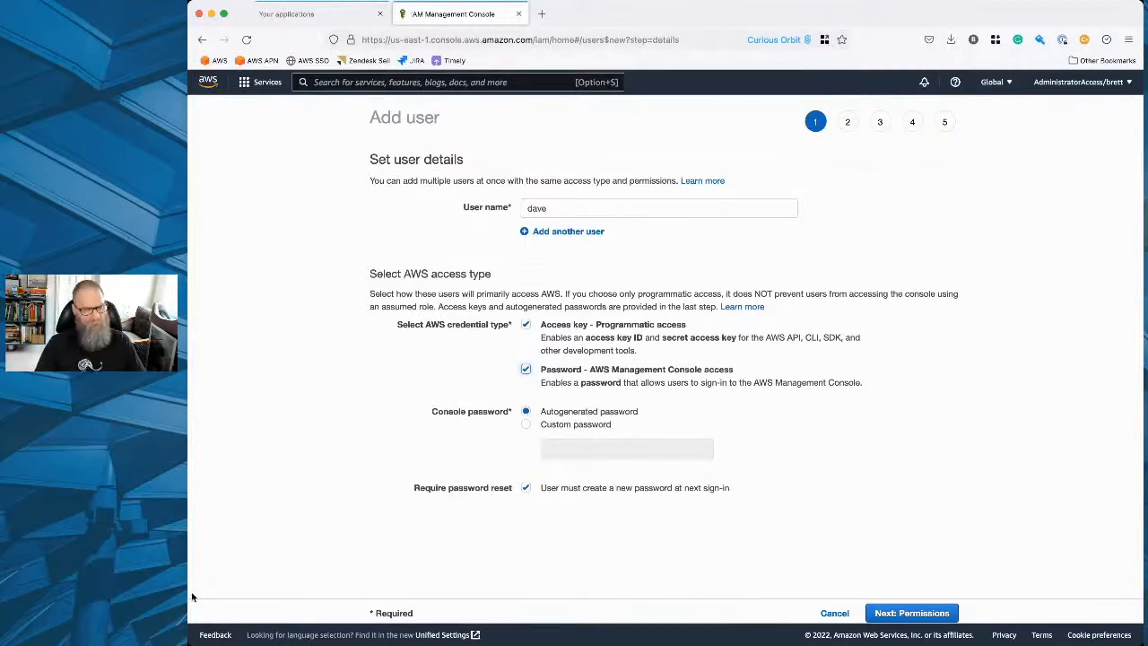
click(527, 324)
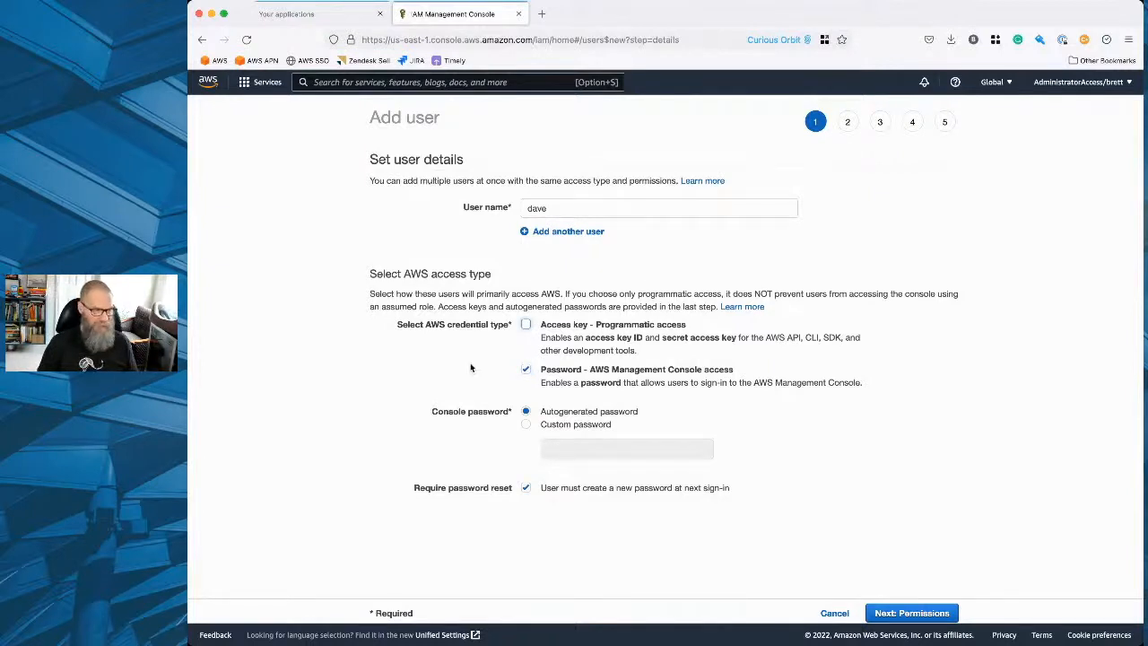
click(528, 325)
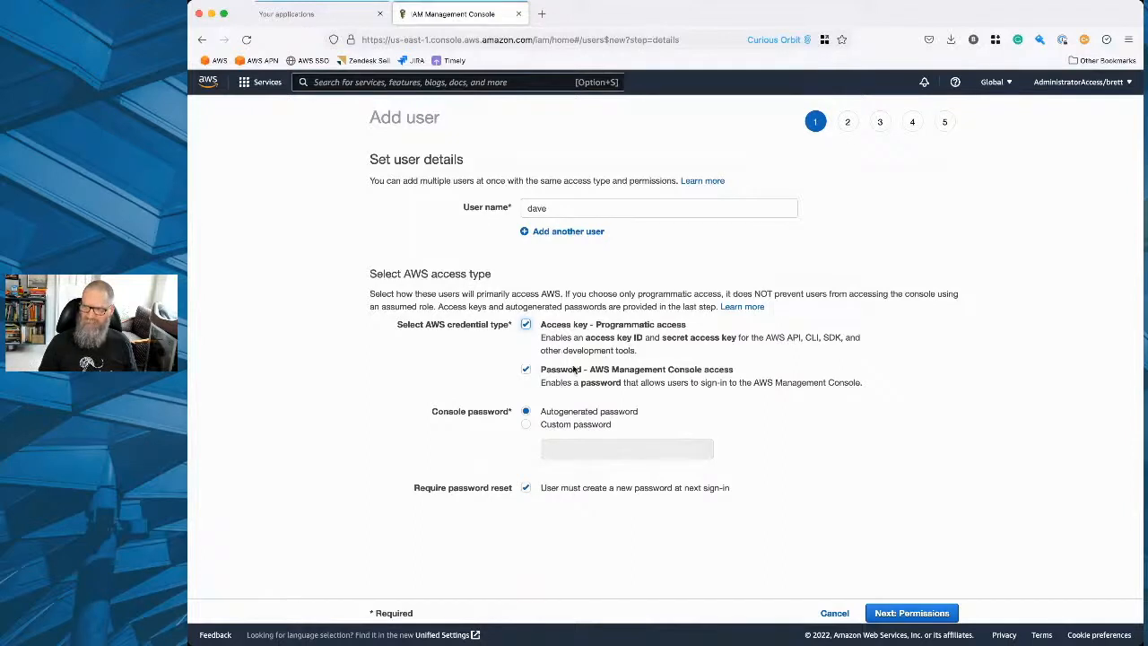
scroll(785, 426, down, 1)
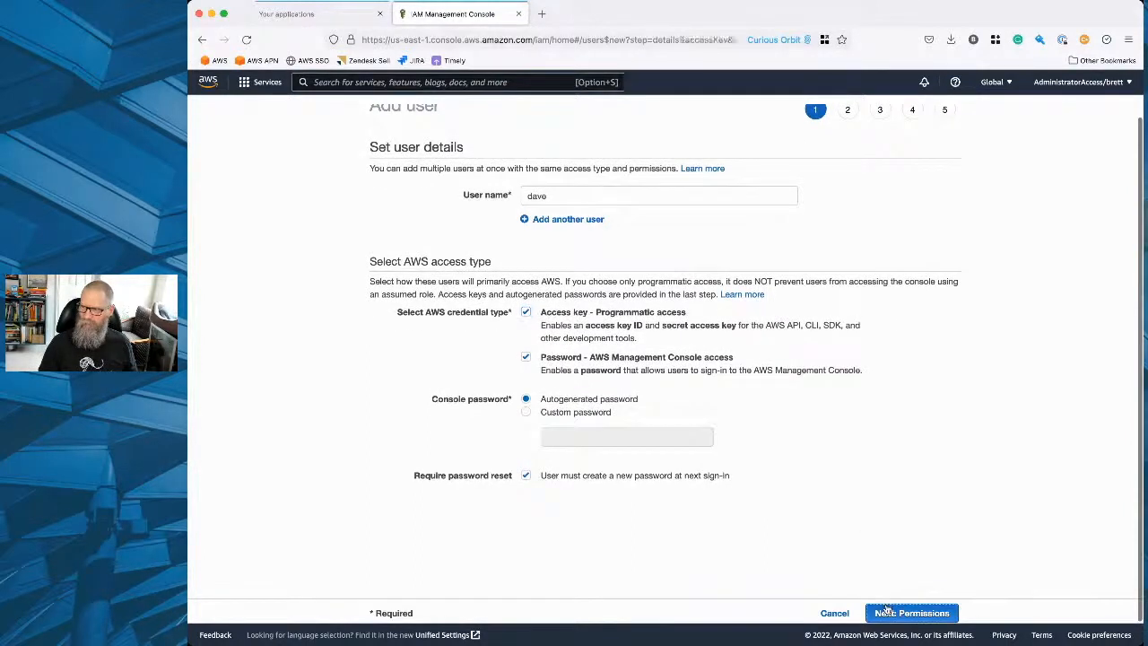
click(886, 610)
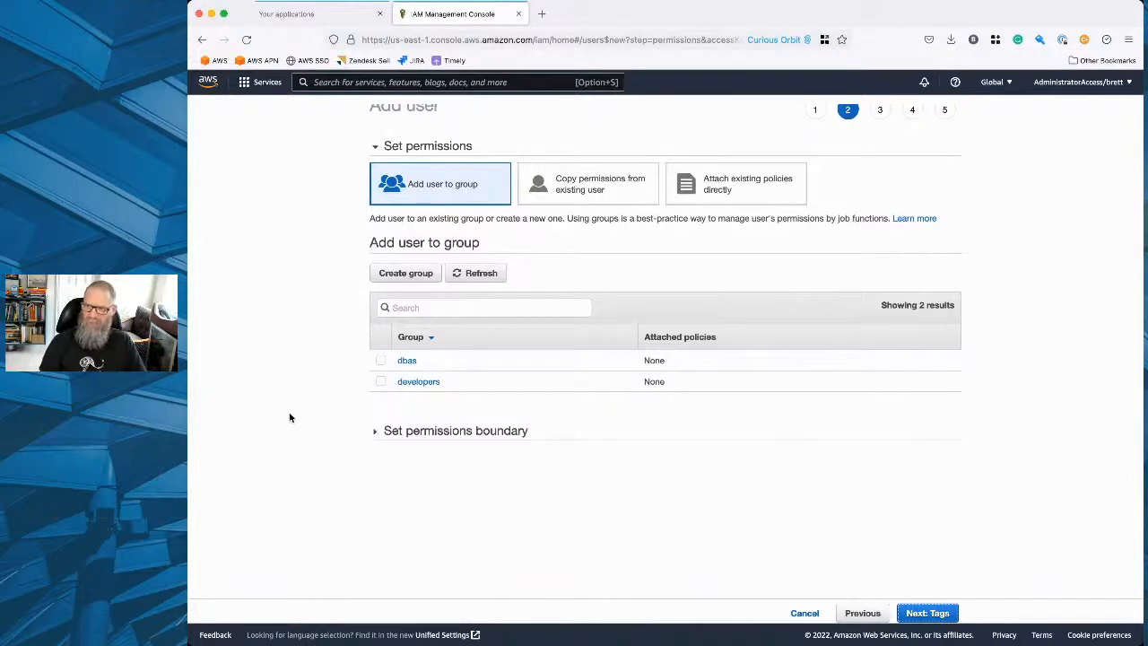
Add the new user to the developers group and proceed to the tags.
click(381, 381)
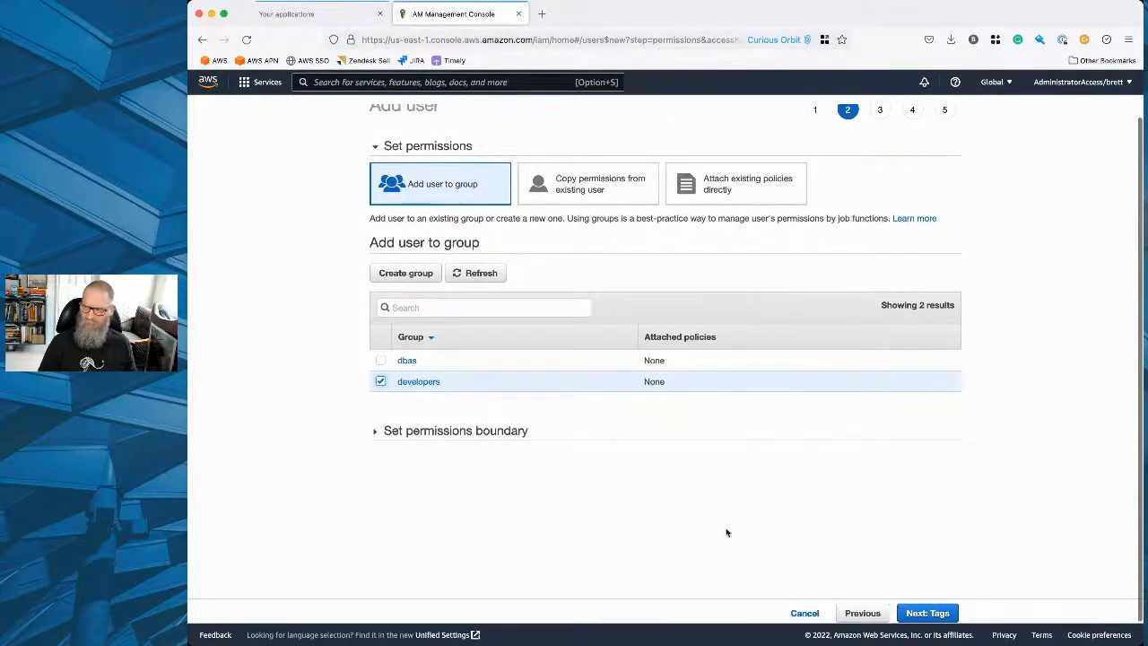
click(913, 613)
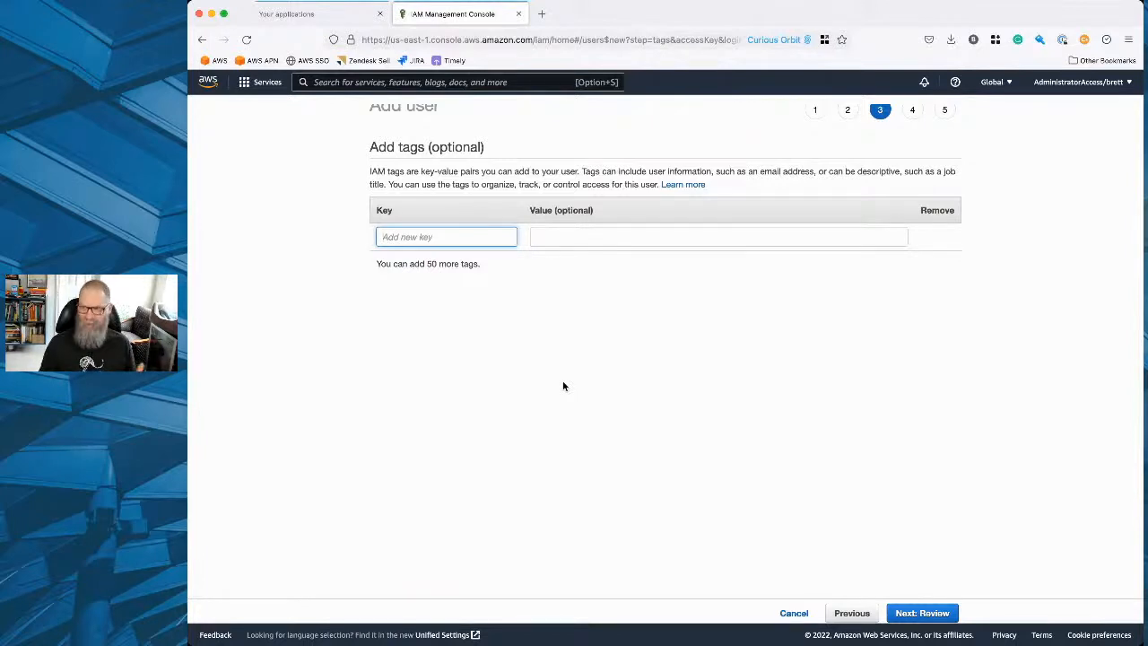
Add a contactEmail tag to the new user with the user's e-mail address as its value.
text(co)
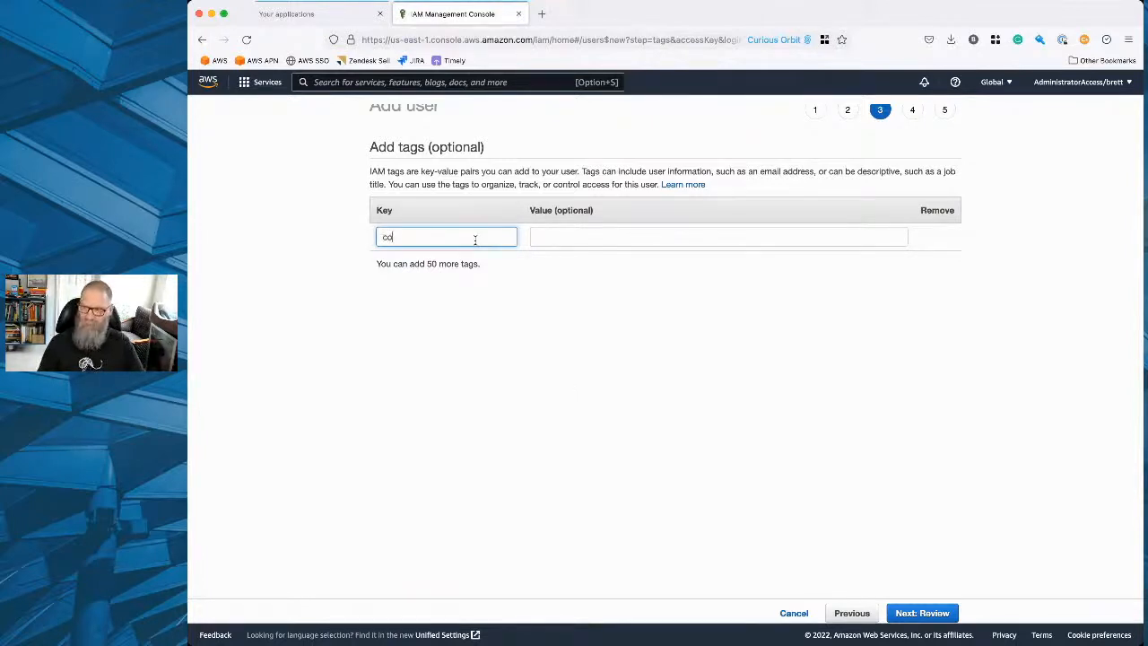
text(ntactEmail)
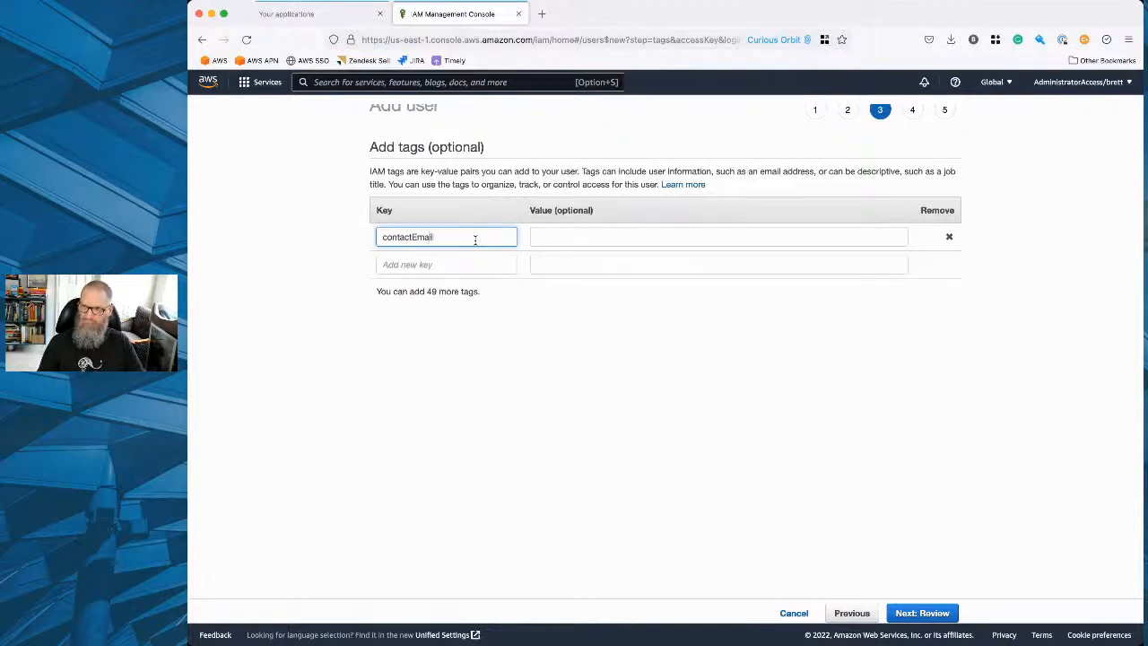
key(Tab)
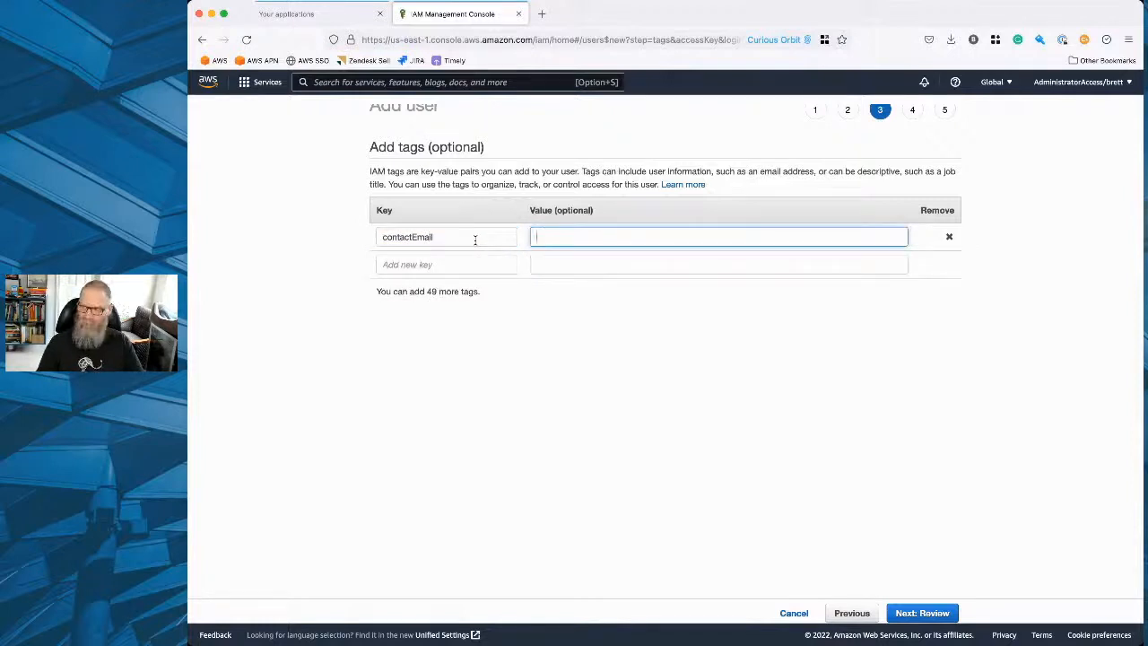
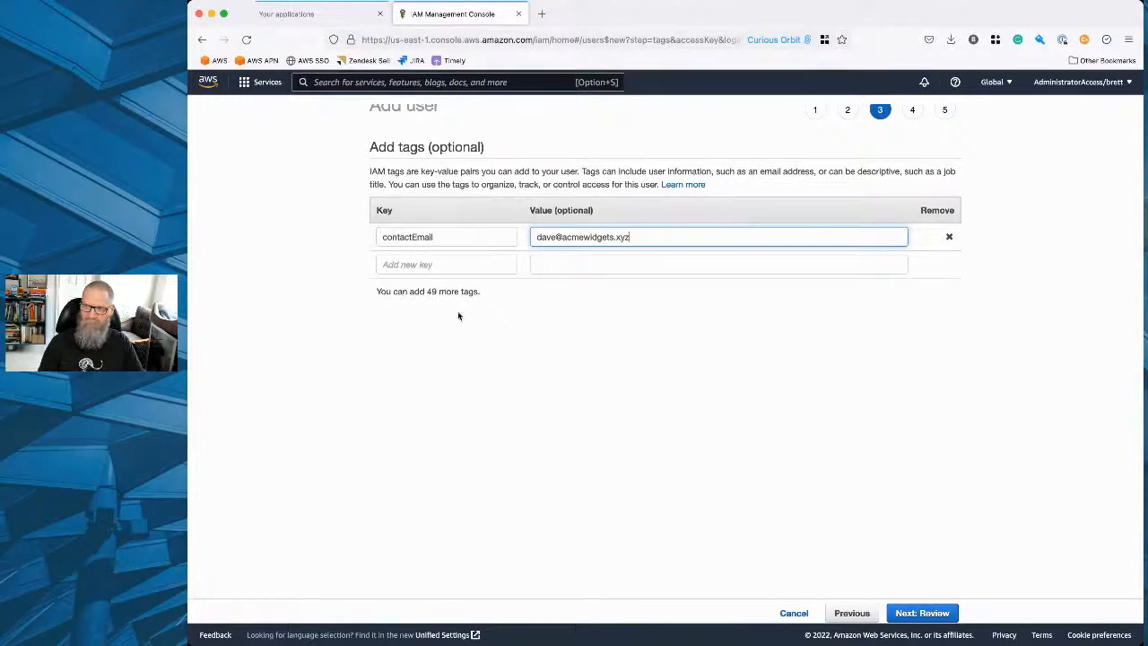
click(553, 361)
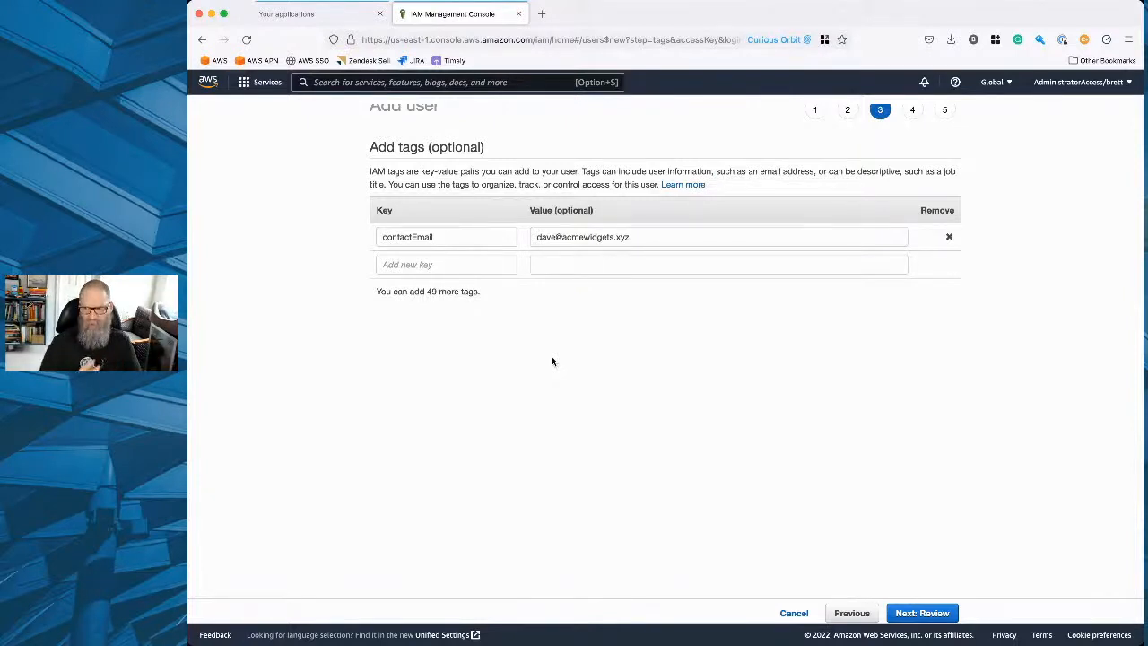
Add a second tag with the key slackContact and the user's Slack handle as its value.
click(465, 261)
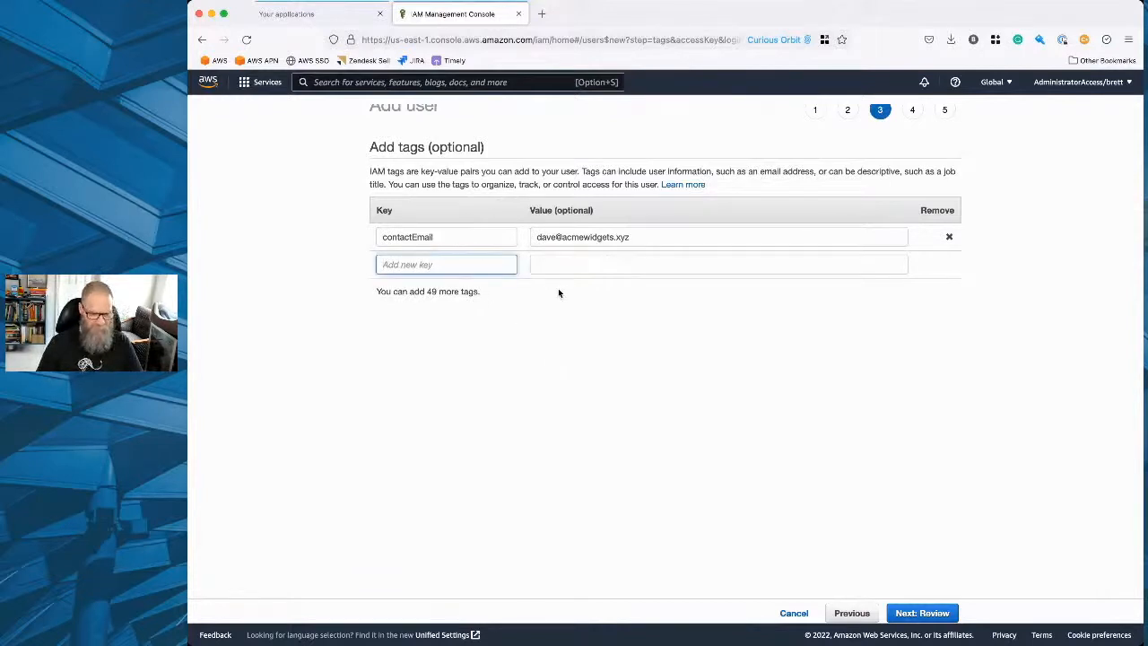
text(slackCon)
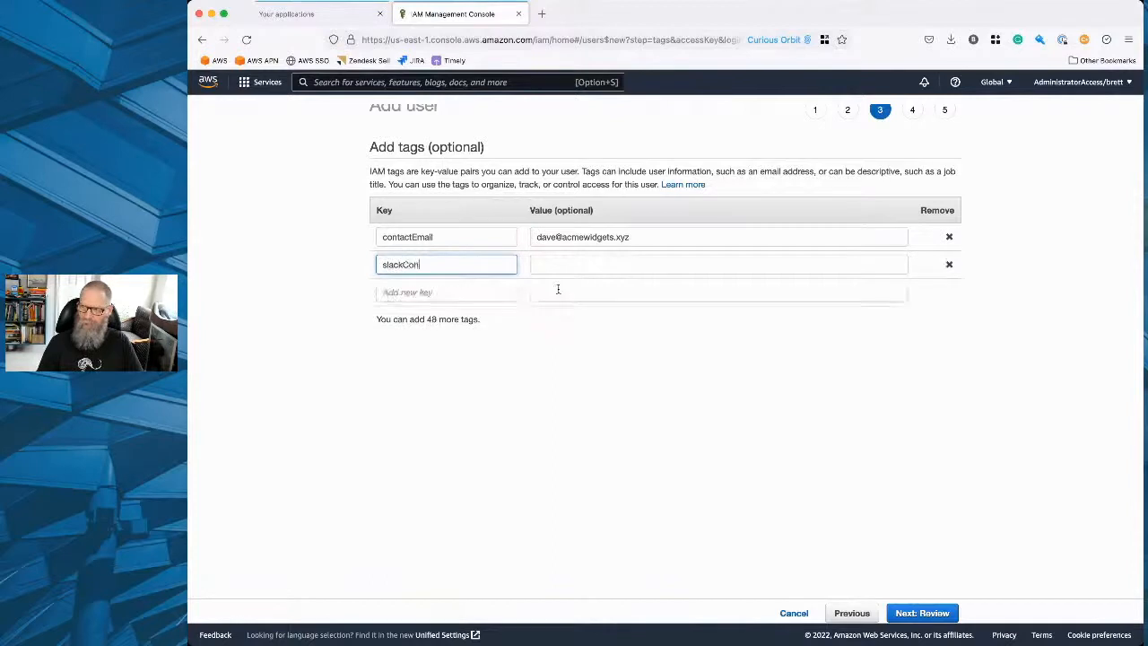
text(tact)
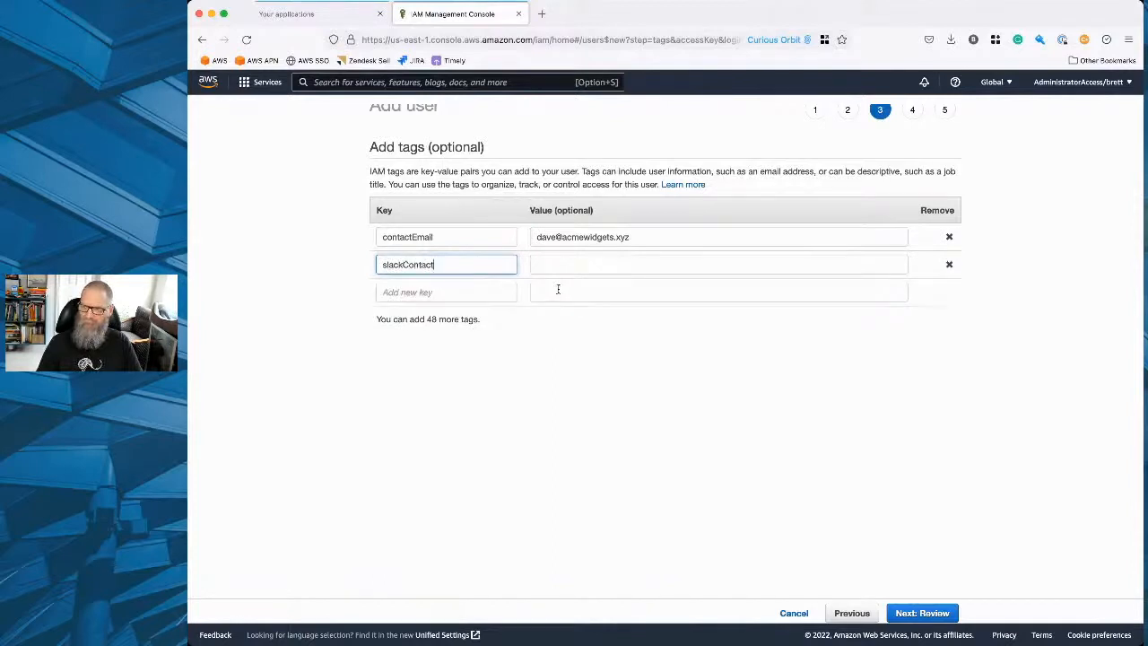
key(Tab)
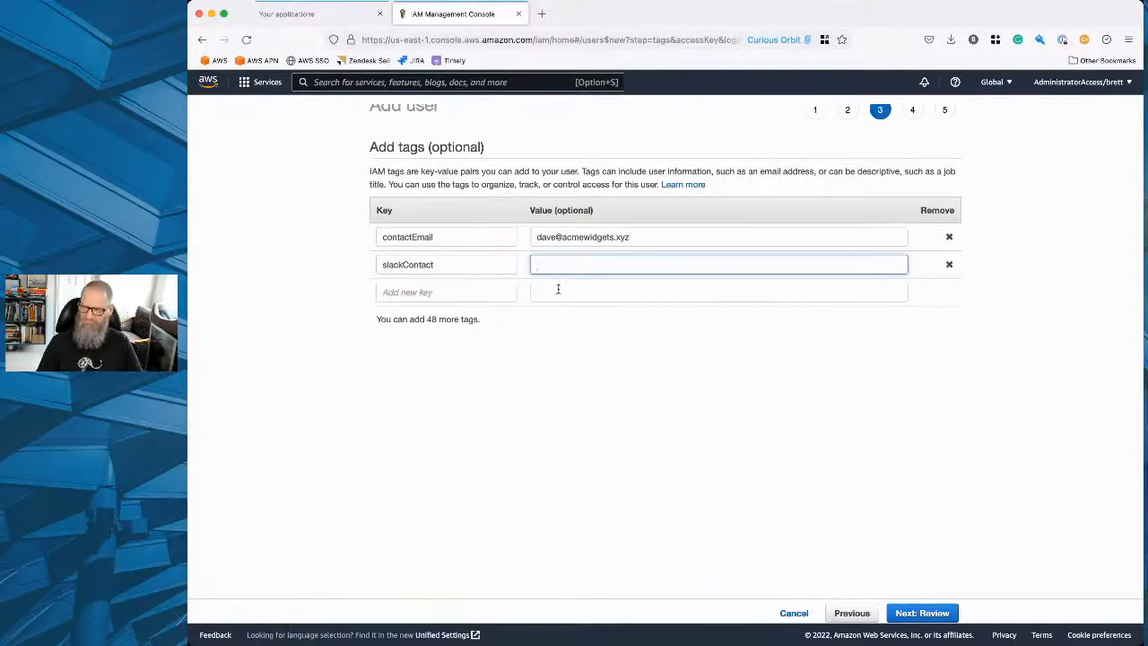
text(dave)
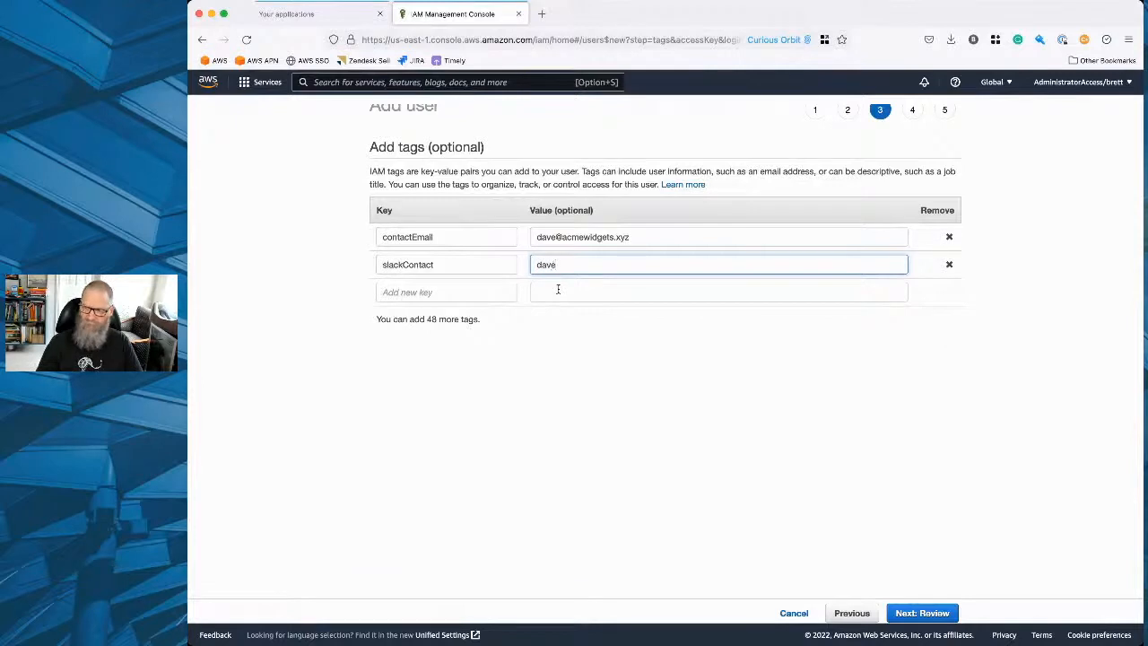
text(Deverloper)
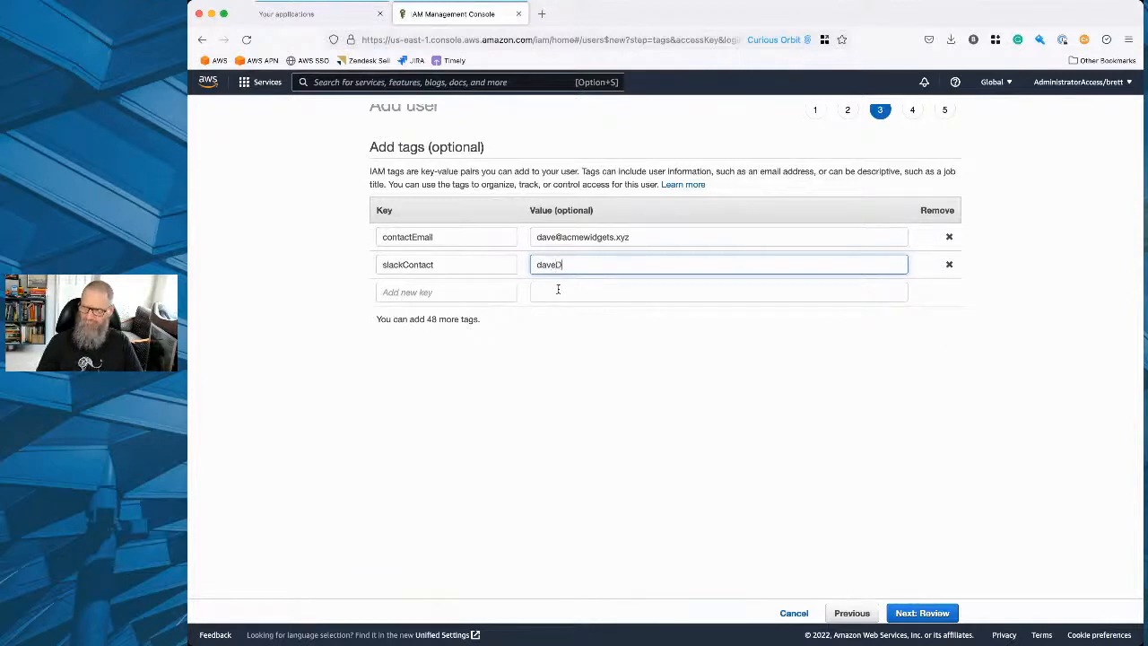
key(BackSpace)
key(BackSpace)
key(BackSpace)
key(BackSpace)
key(BackSpace)
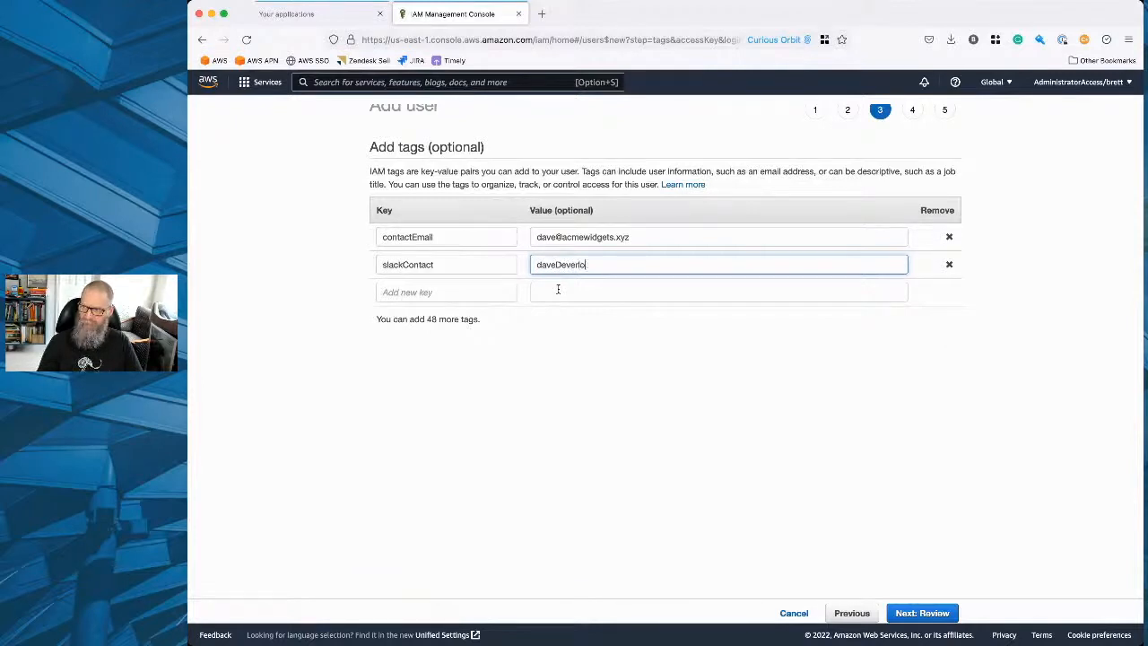
text(loper)
key(BackSpace)
key(BackSpace)
key(BackSpace)
key(BackSpace)
key(BackSpace)
key(BackSpace)
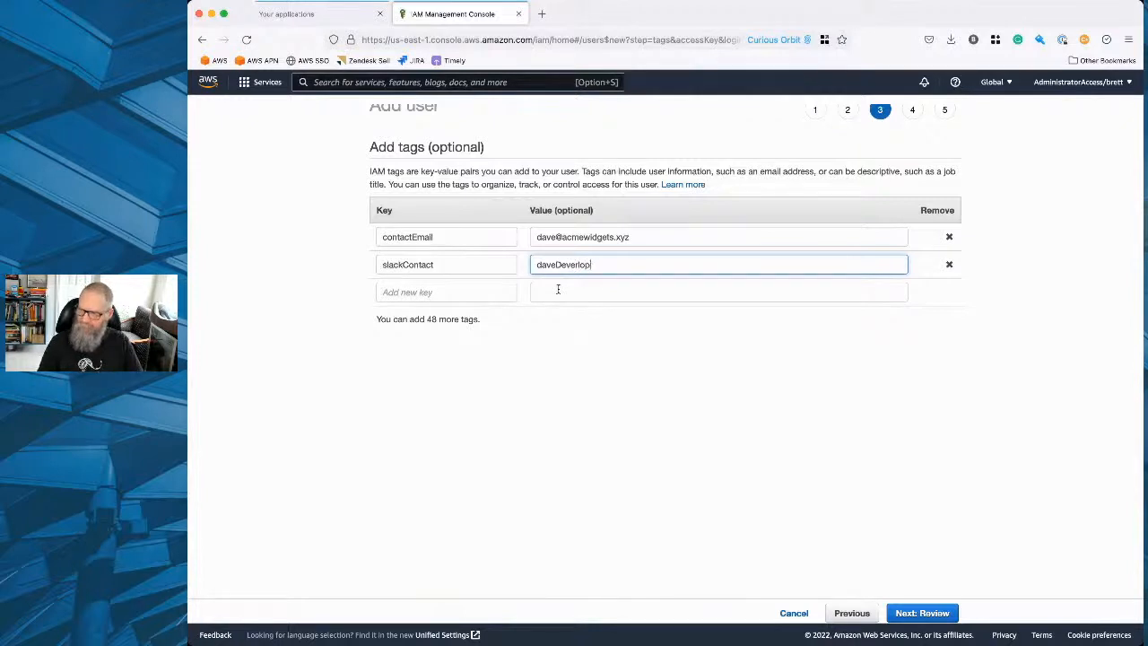
text(loper)
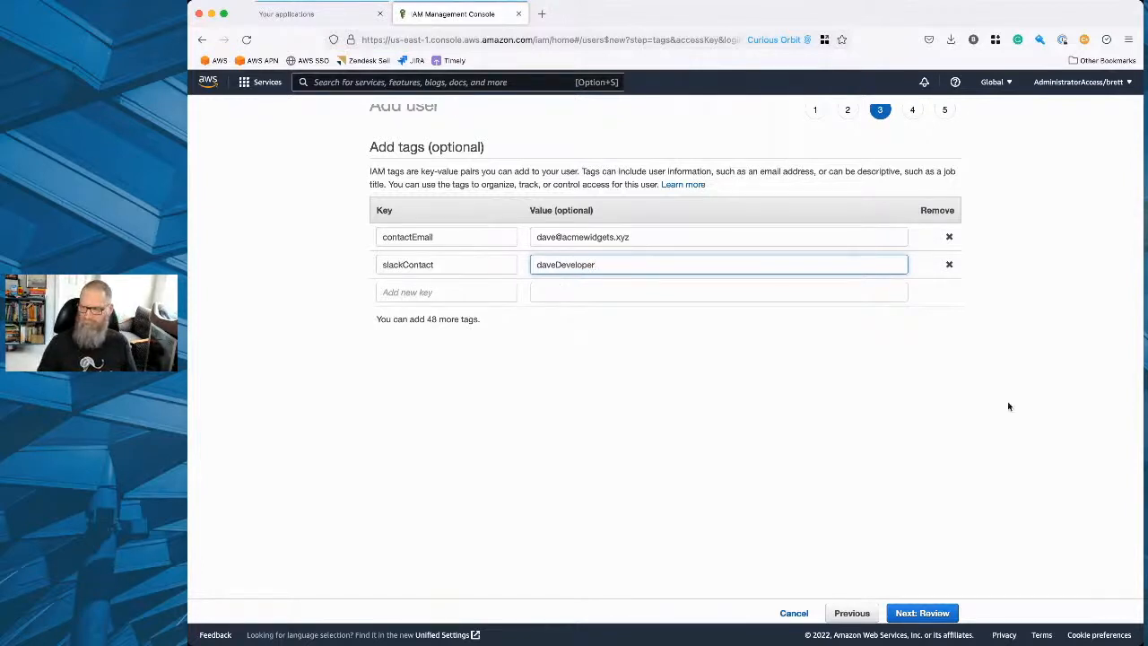
Proceed to the review, create the user, and return to the users list.
click(945, 614)
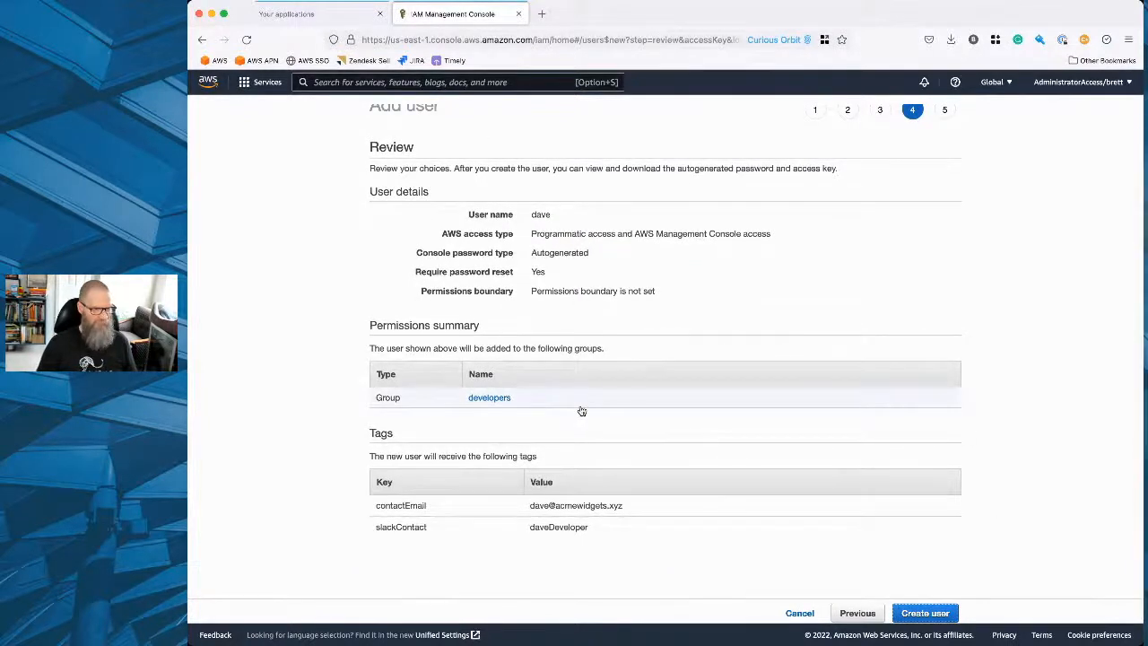
click(924, 612)
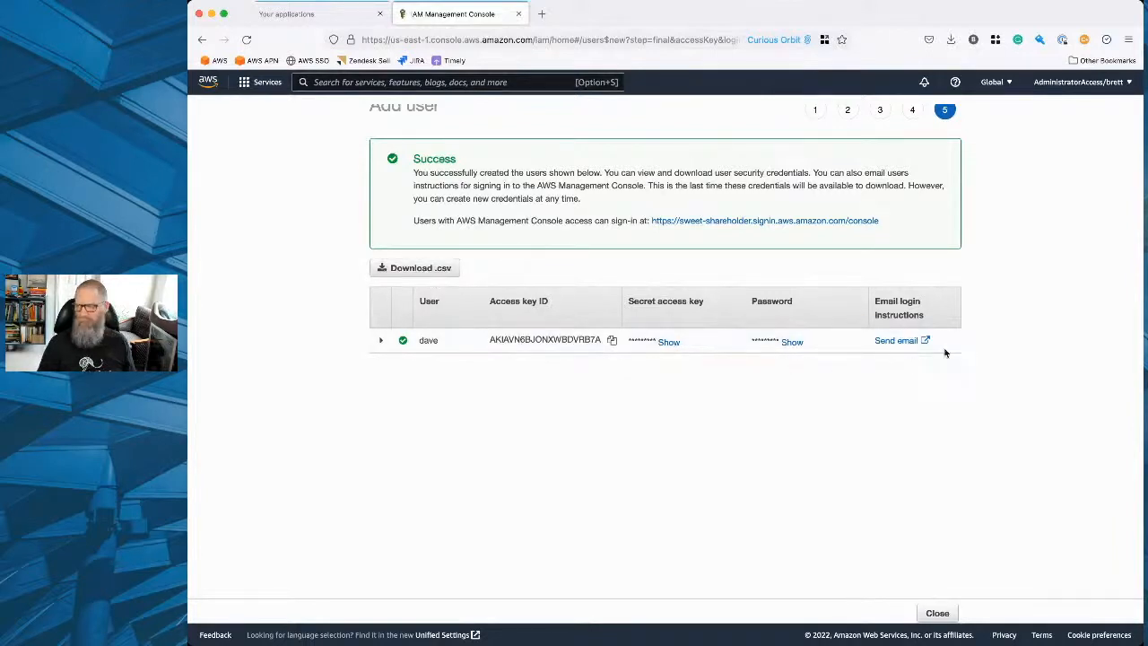
scroll(866, 477, down, 1)
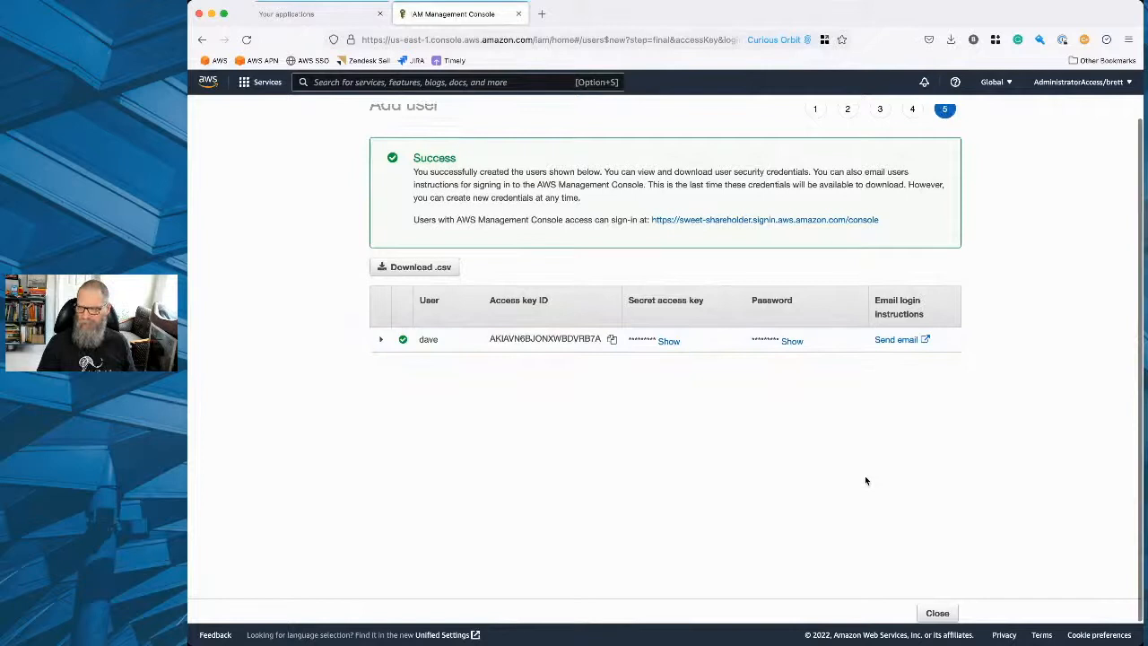
click(938, 611)
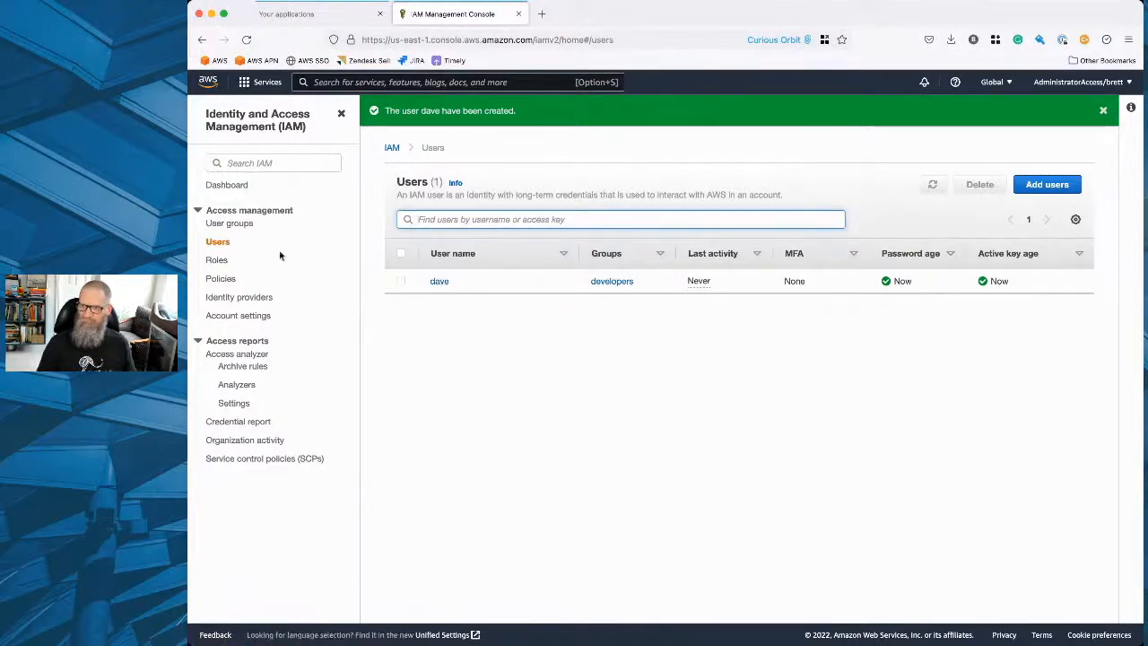
Start adding another IAM user and enter the second person's first name as the user name.
click(226, 245)
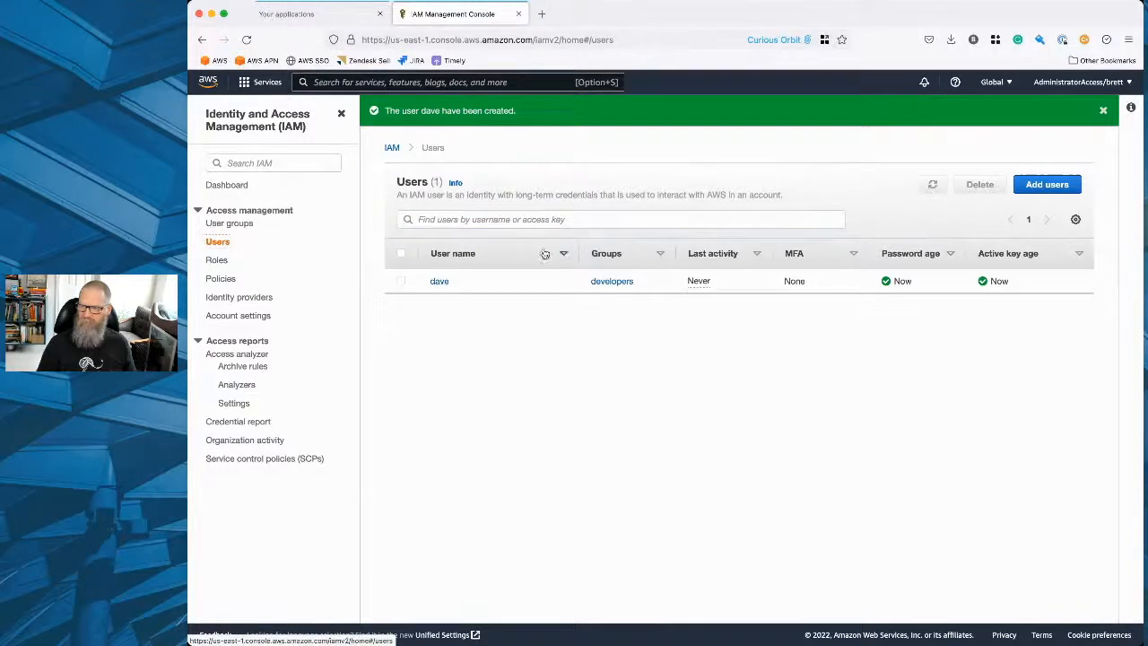
click(1040, 186)
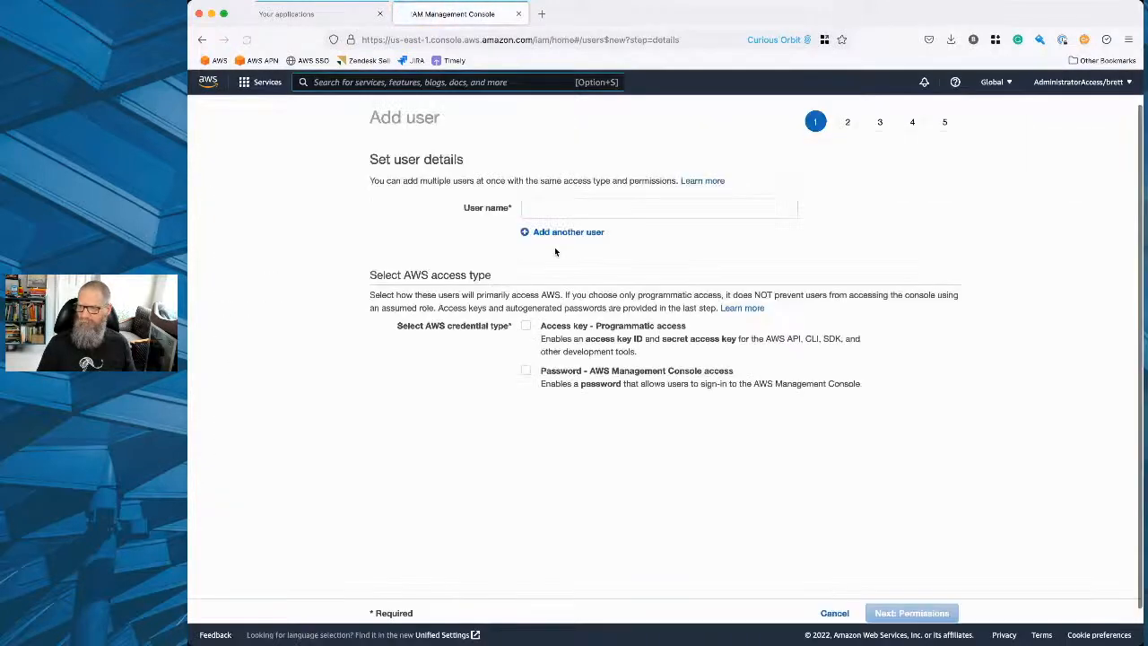
click(572, 209)
text(martha)
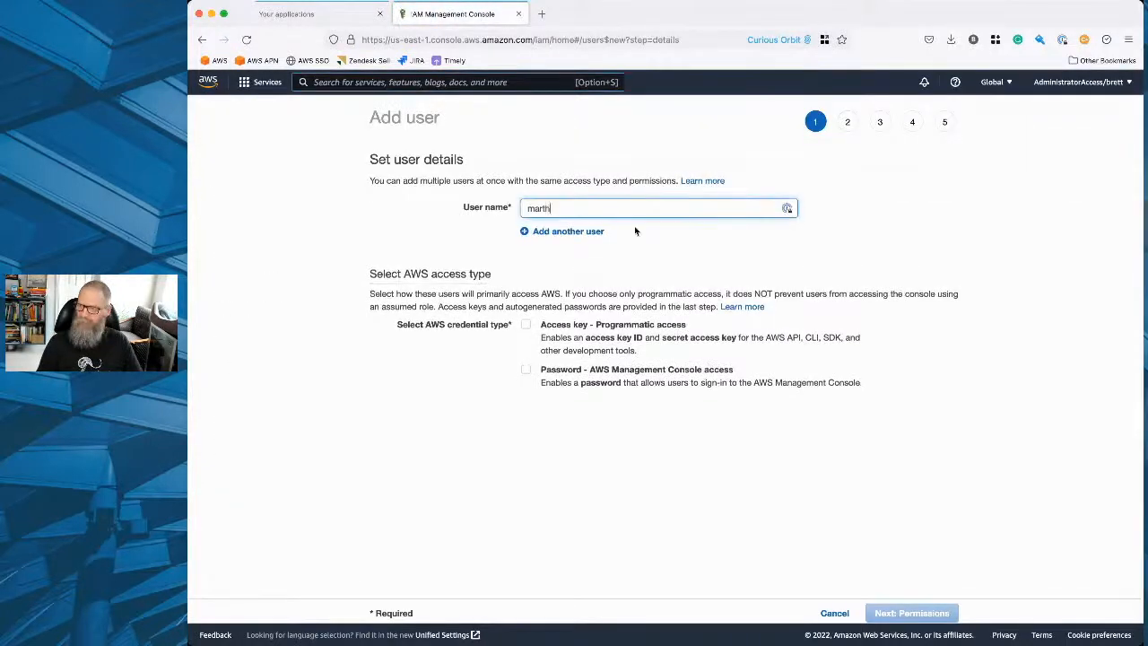
Enable only Management Console password access for this user, leaving programmatic access disabled.
click(526, 327)
click(527, 327)
click(526, 370)
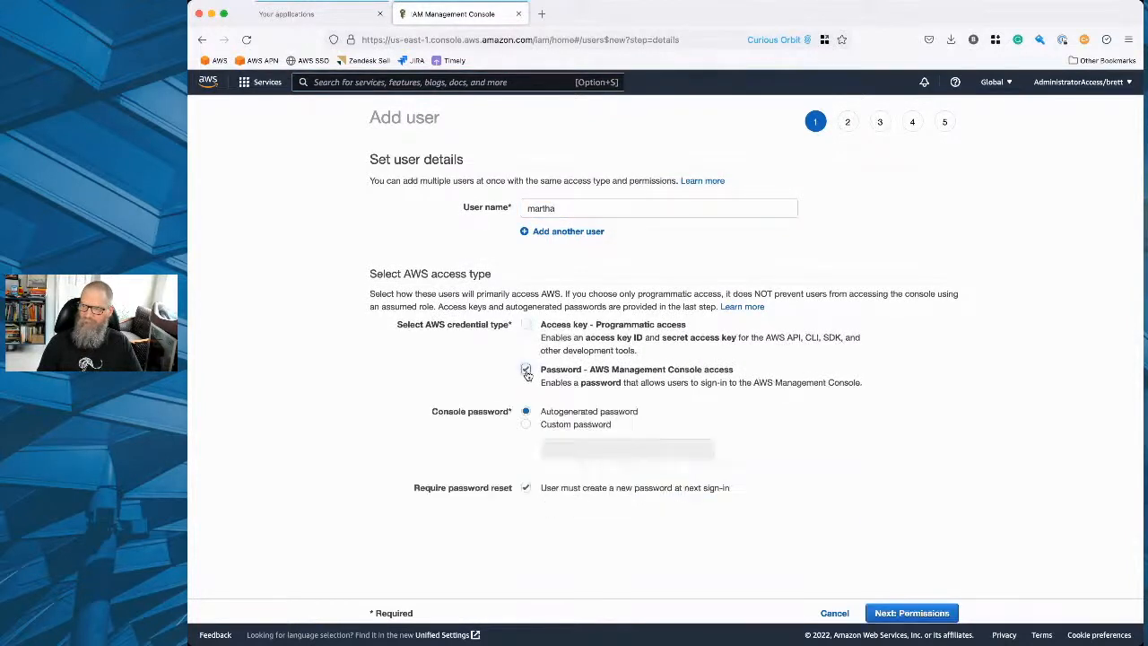
scroll(370, 457, down, 1)
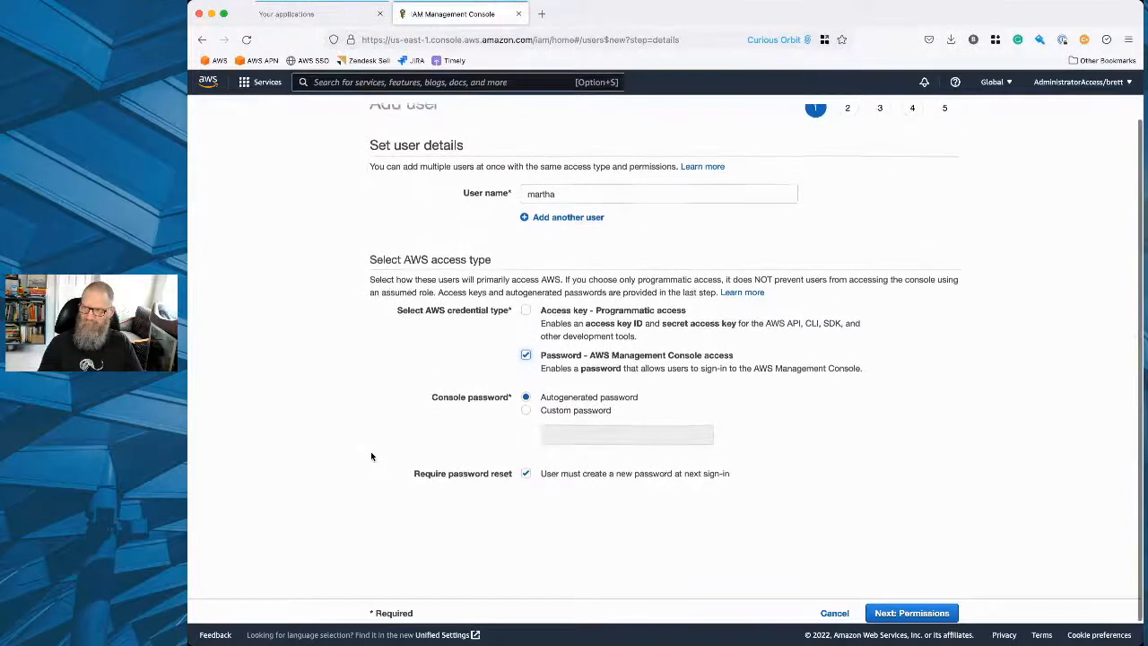
Proceed to the permissions, add the user to the dbas group, and continue to the tags.
click(888, 612)
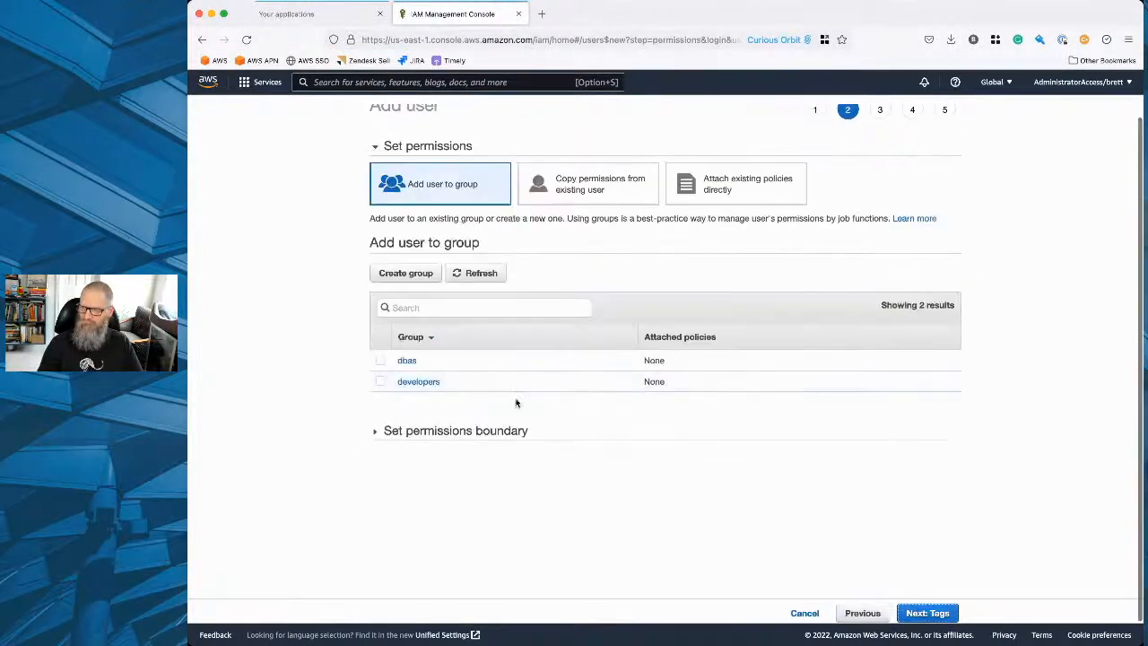
click(381, 360)
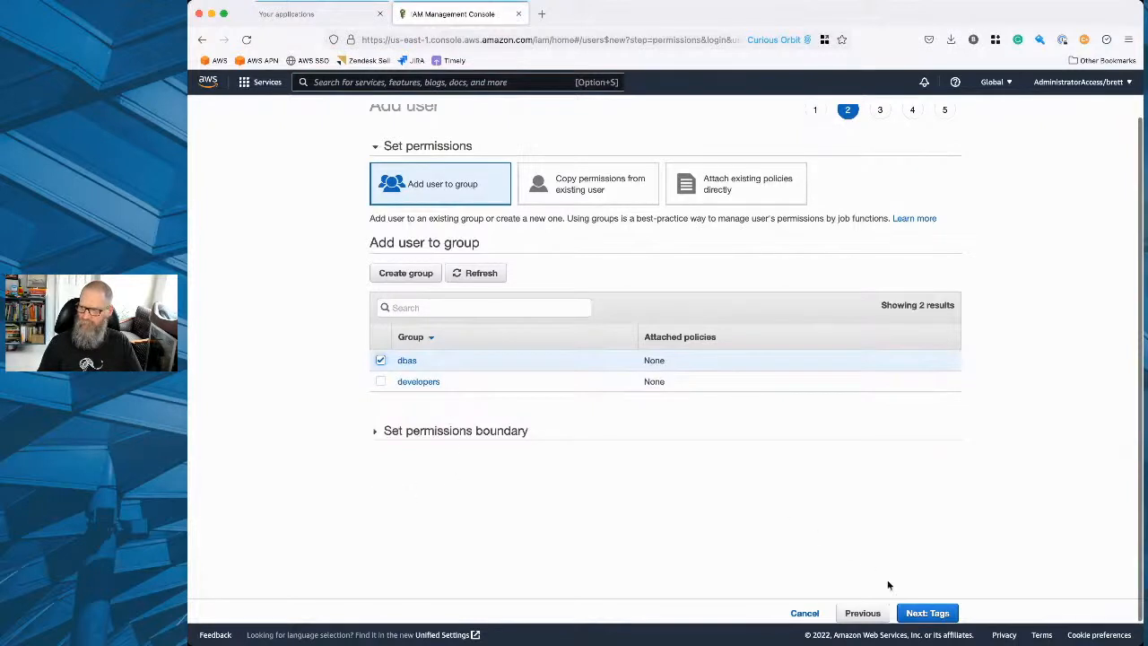
click(919, 612)
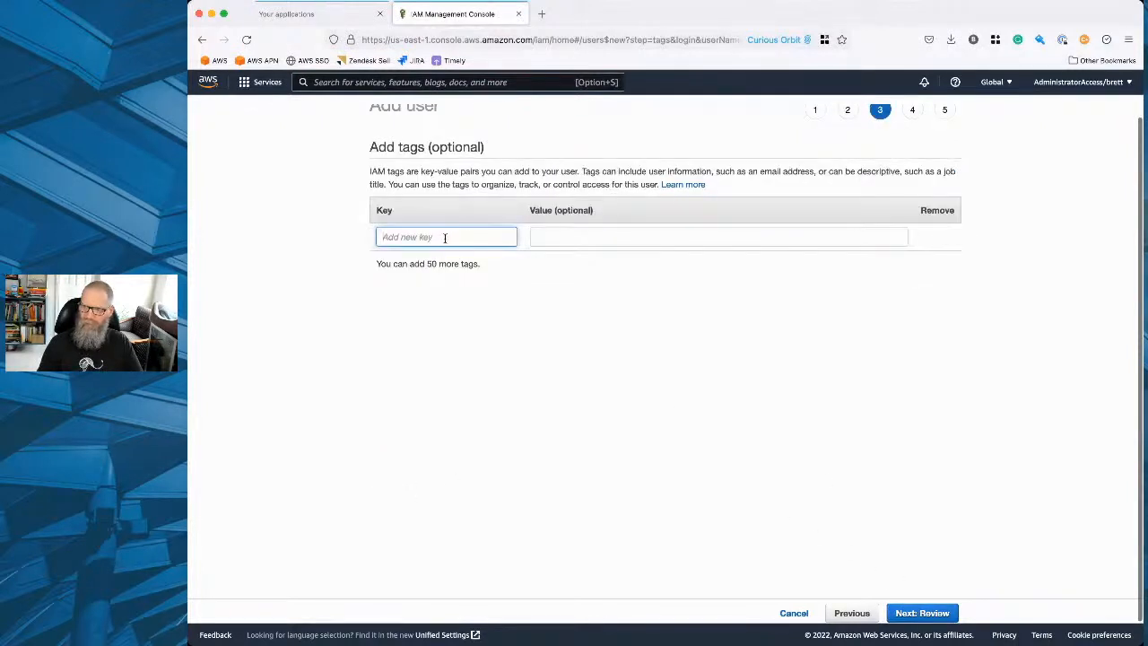
Add a contactEmail tag to the second user with that person's e-mail address as its value.
text(contactEmai)
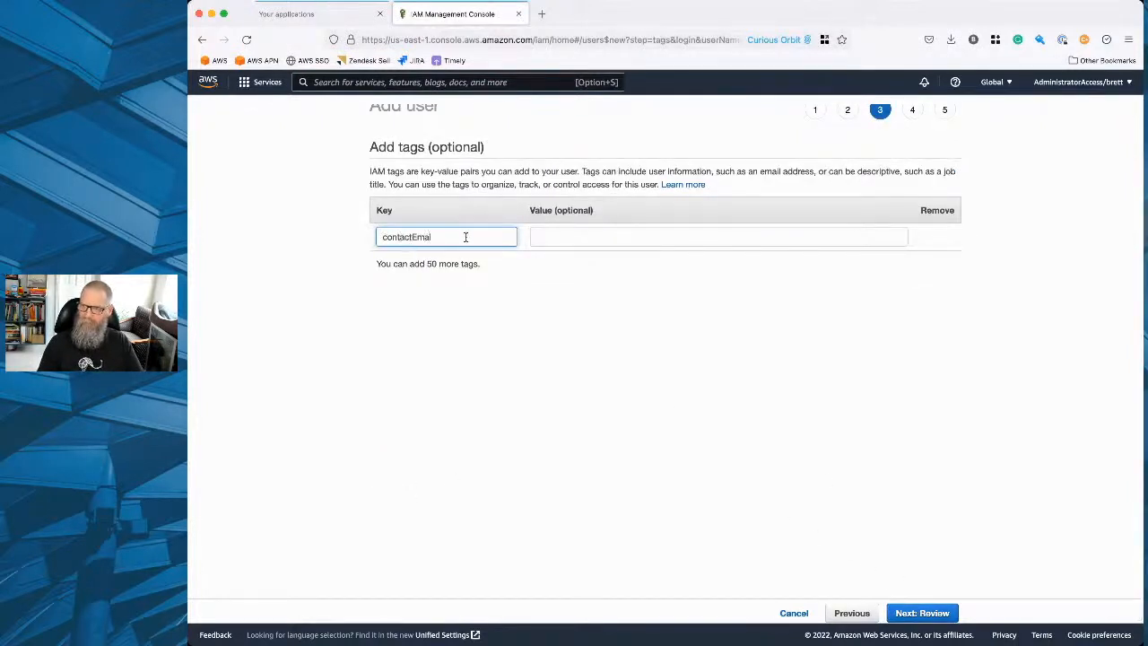
text(l)
key(Tab)
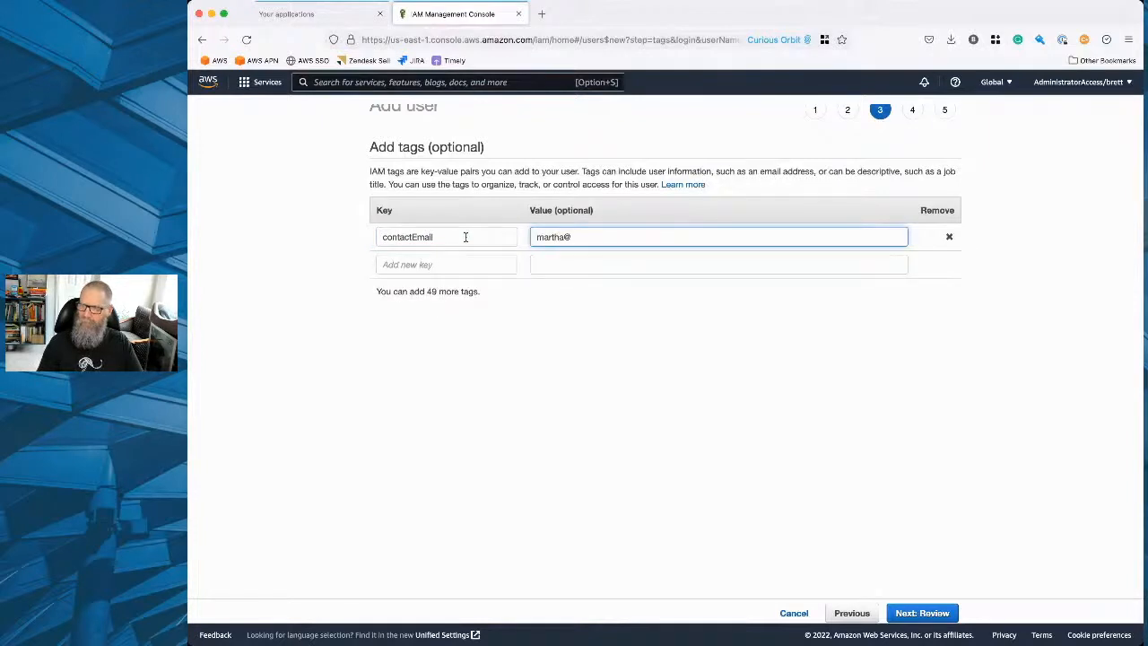
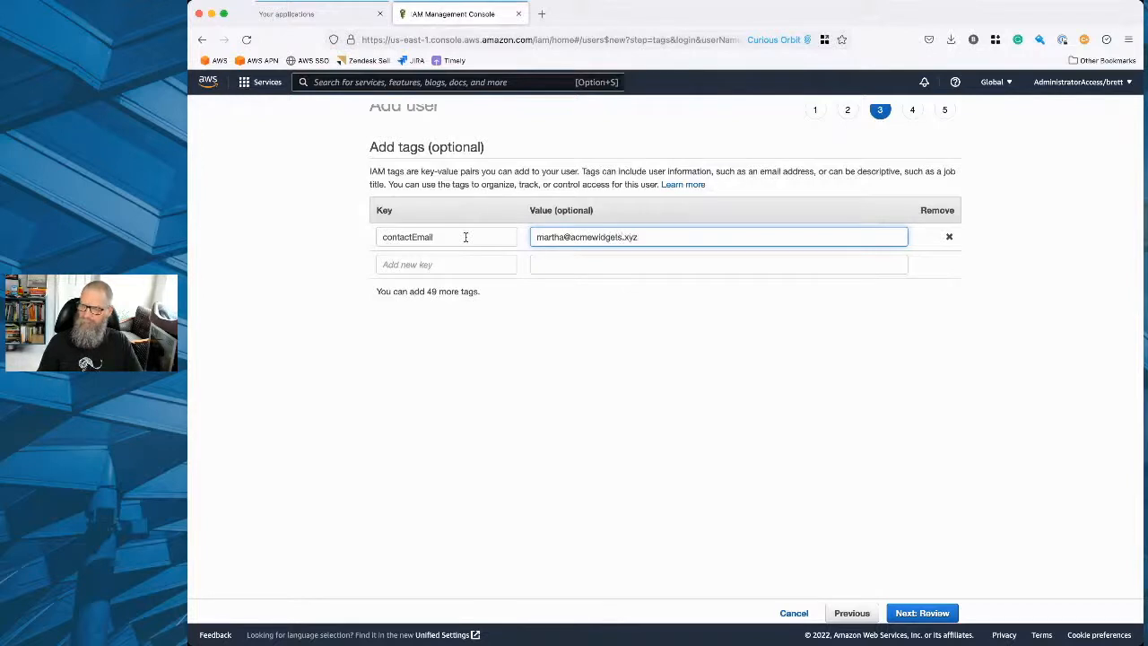
key(Tab)
Add a slackContact tag to the second user with that person's first name as its value.
click(409, 269)
text(s)
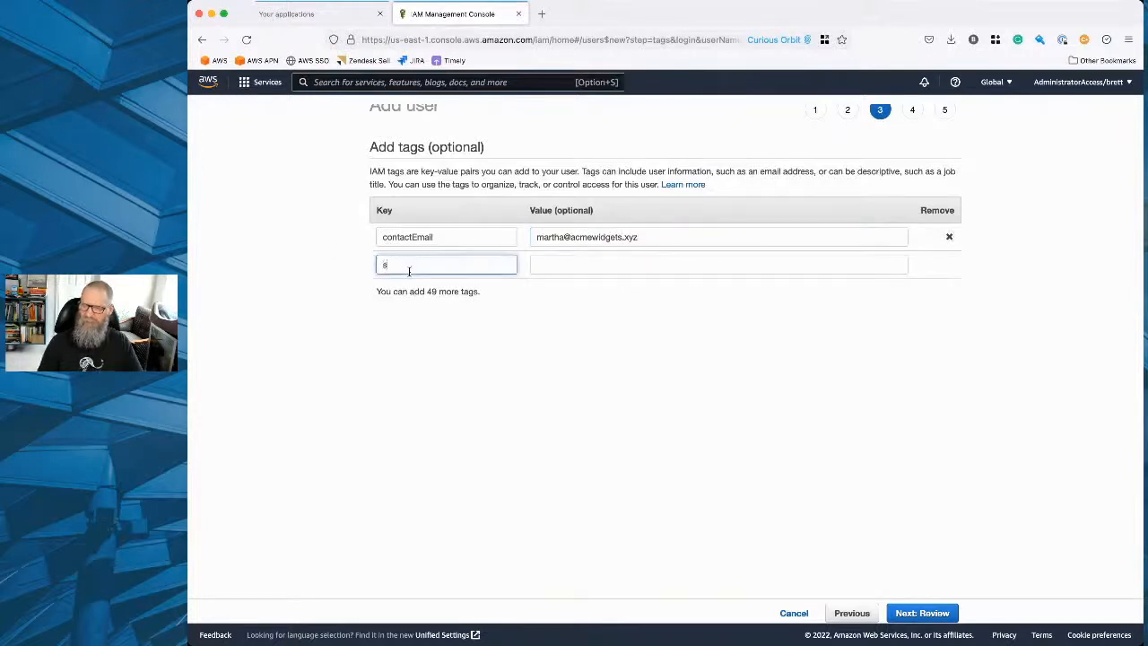
text(tackCom)
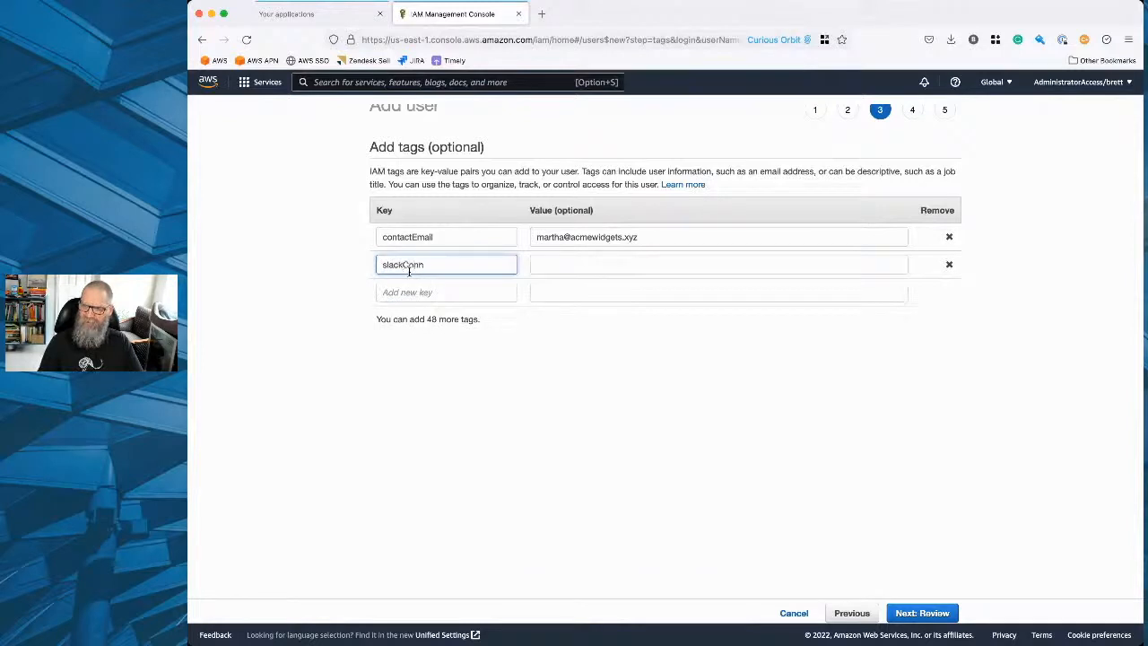
key(BackSpace)
text(ntact)
key(Tab)
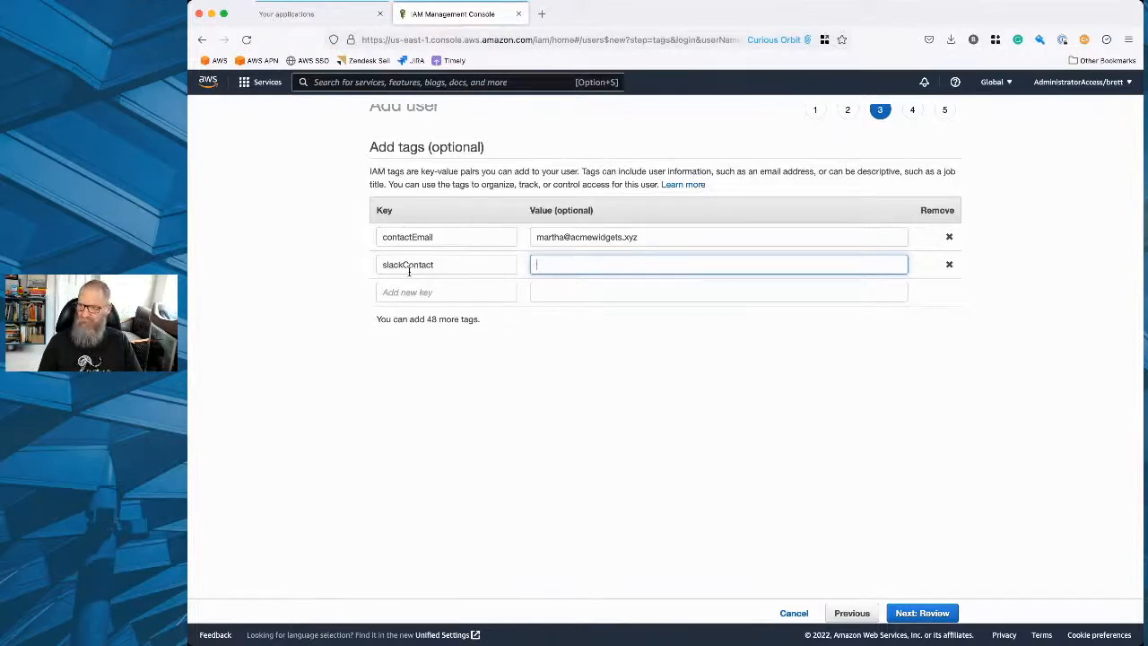
text(martha)
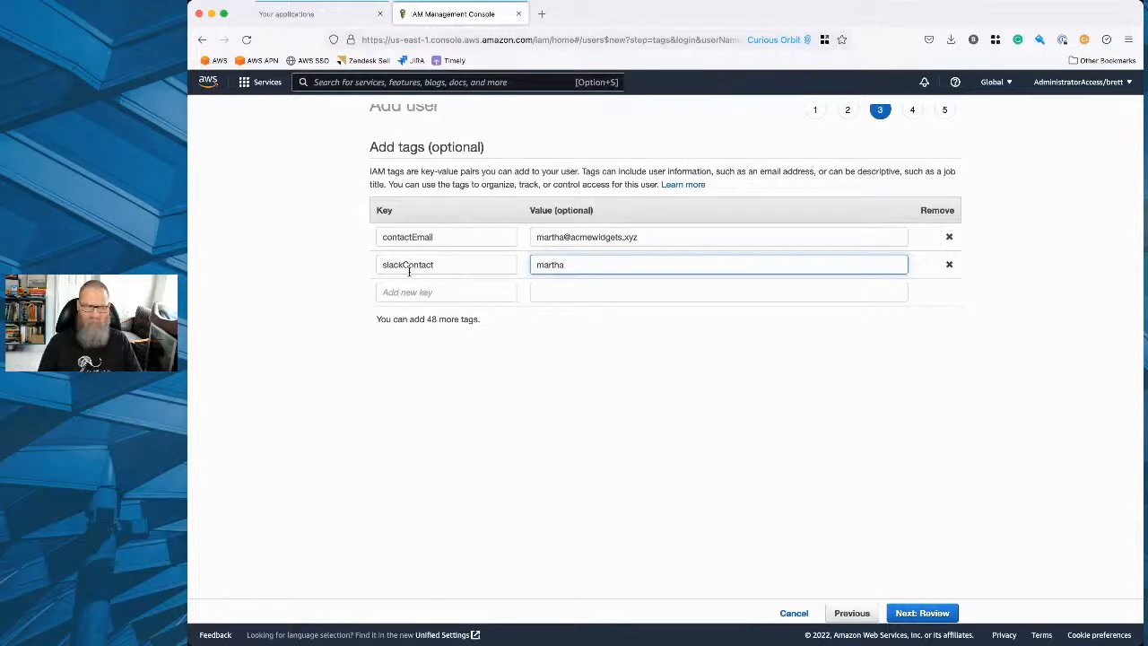
Review and create the second IAM user with the dbas group and contact tags, and return to the users list.
click(935, 614)
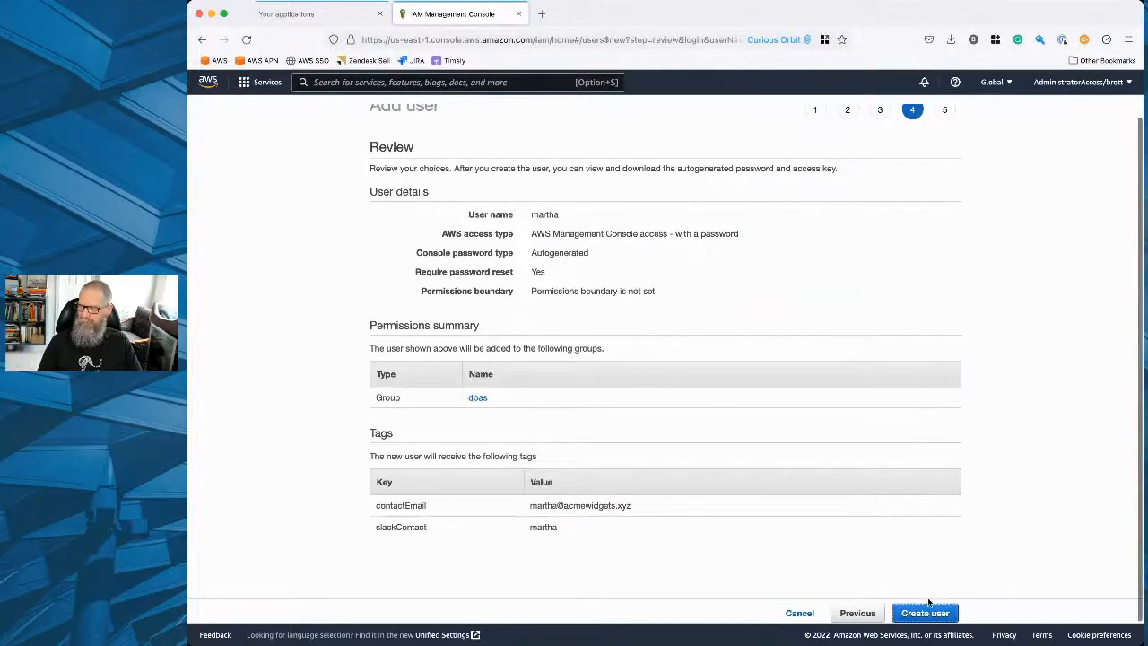
click(928, 611)
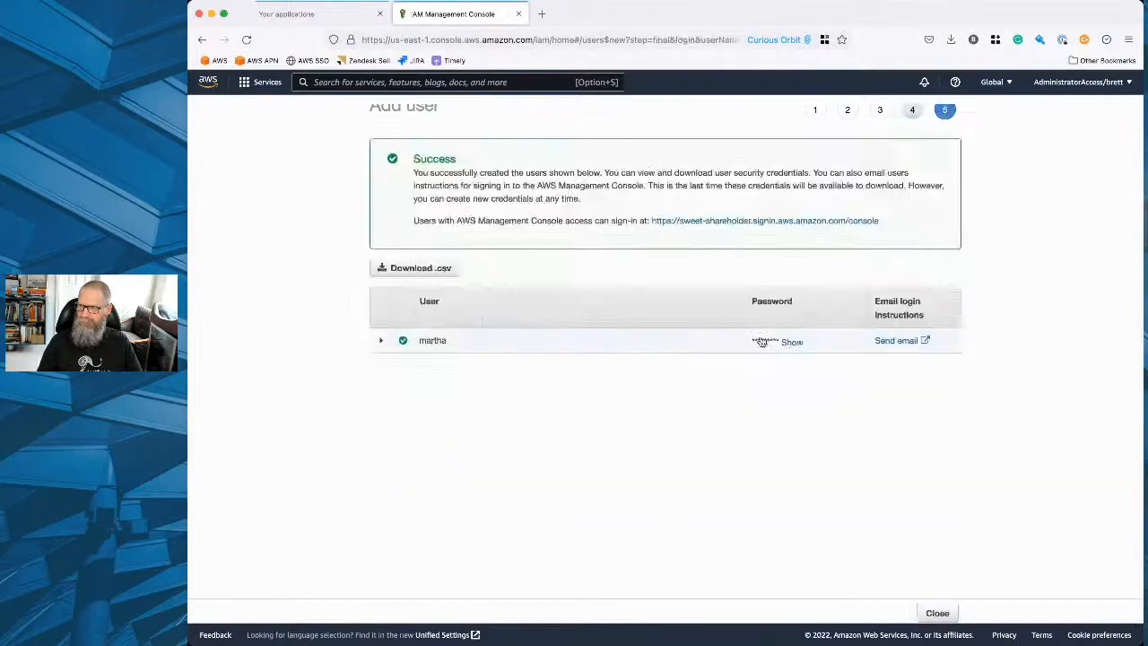
click(937, 613)
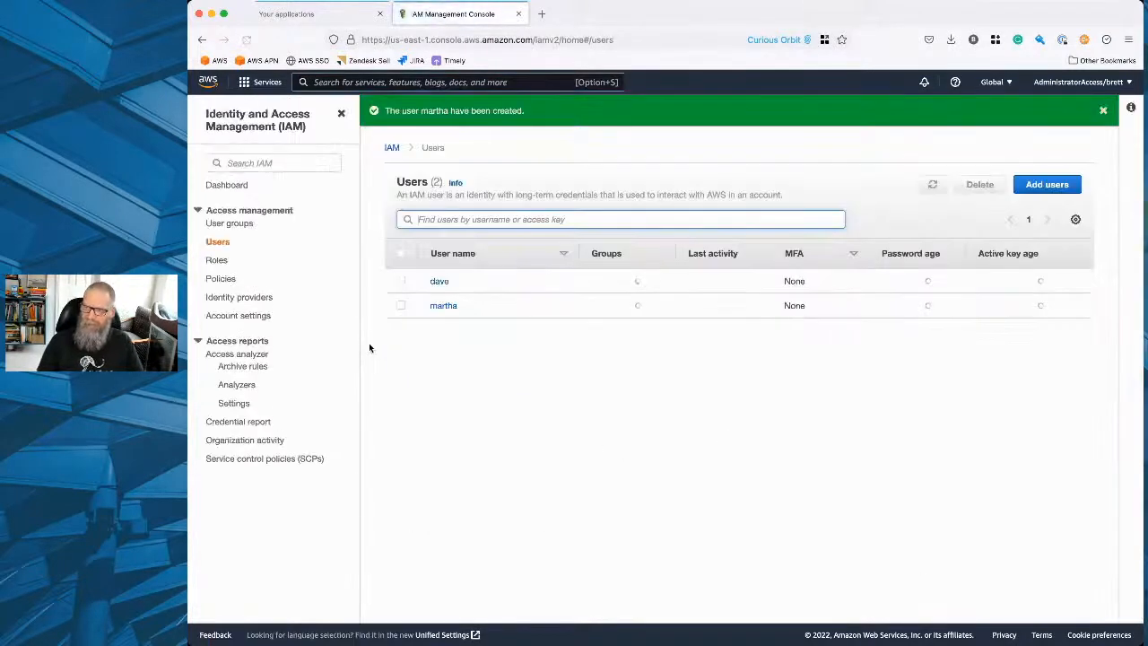
Start adding a third IAM user named with the person's first name, enabling both programmatic access and Management Console password access.
click(1054, 185)
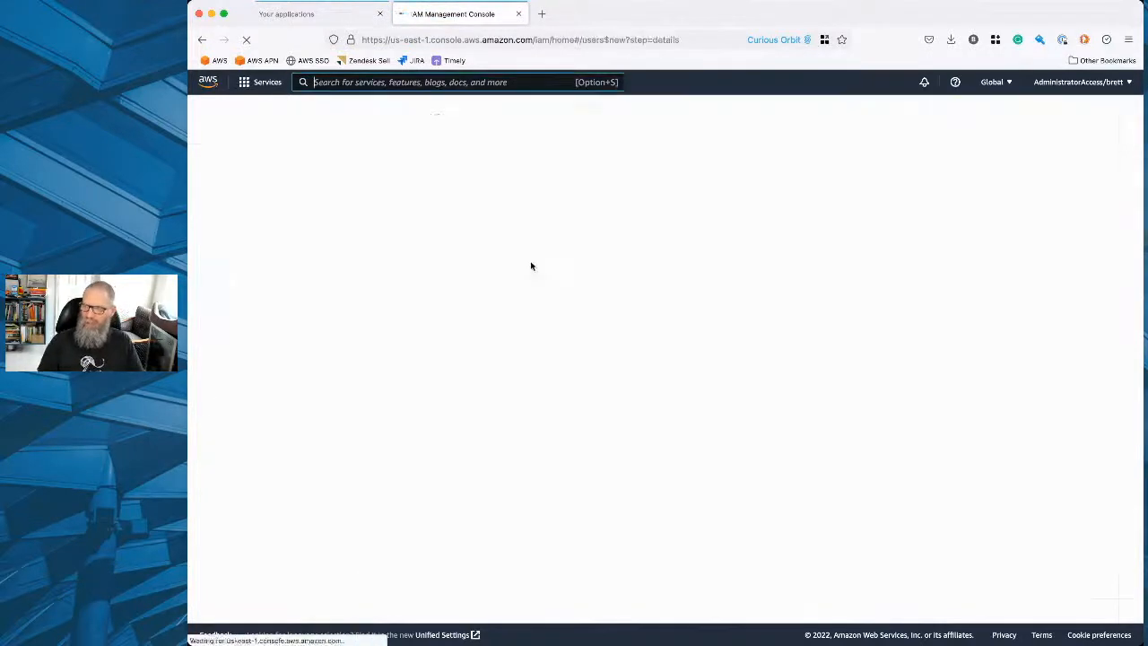
click(550, 212)
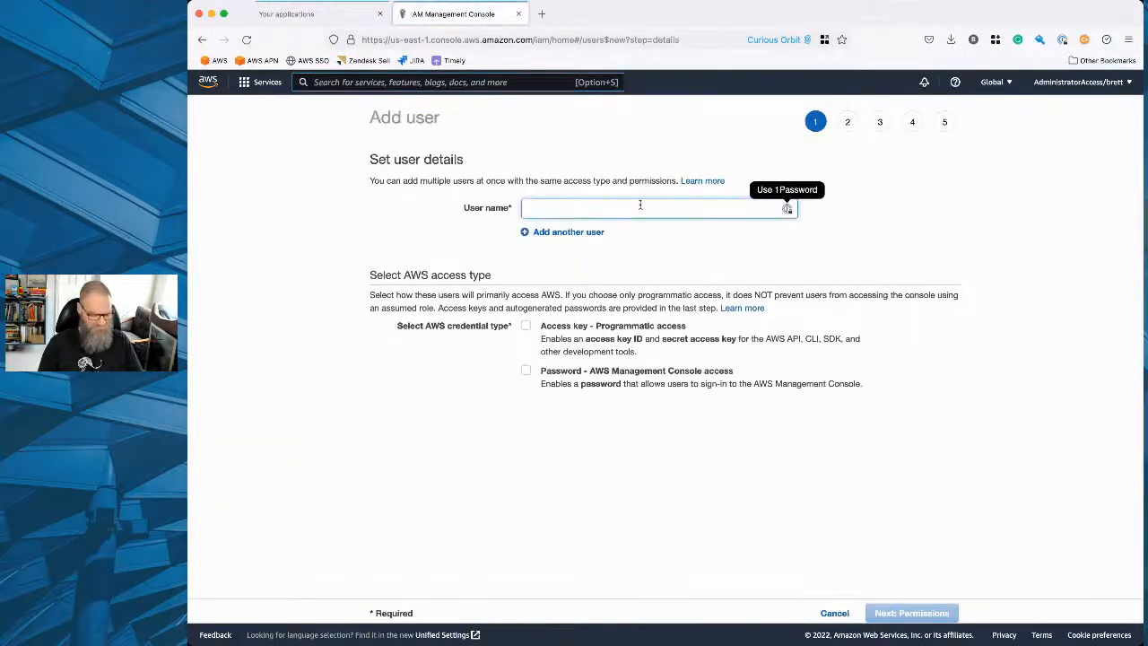
text(alice)
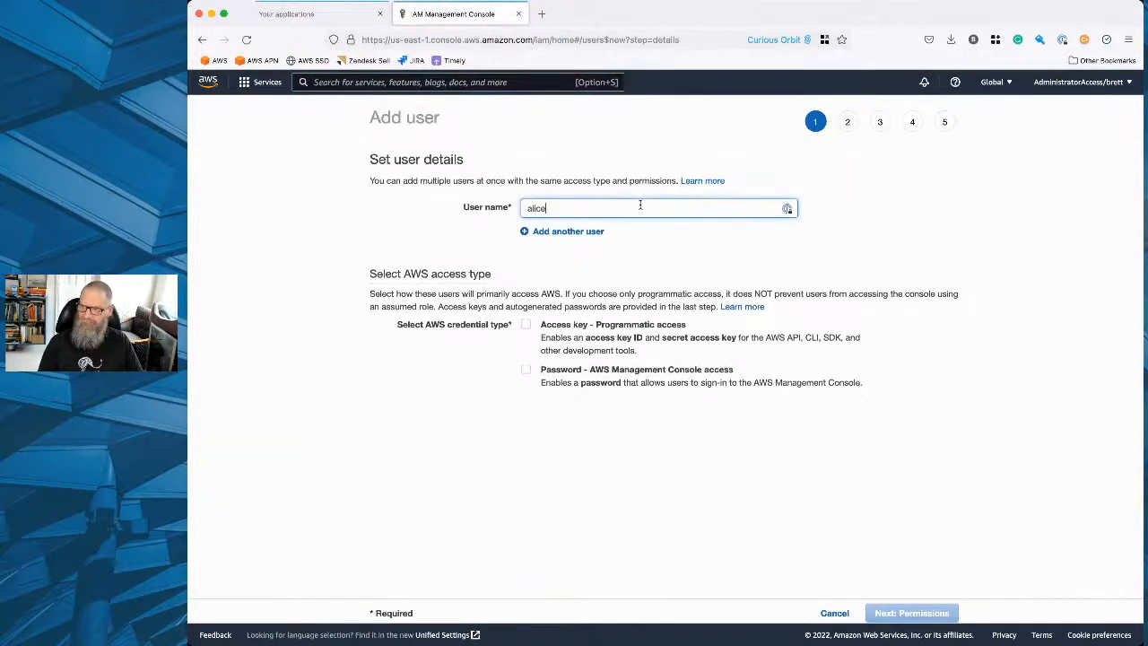
click(526, 325)
click(527, 371)
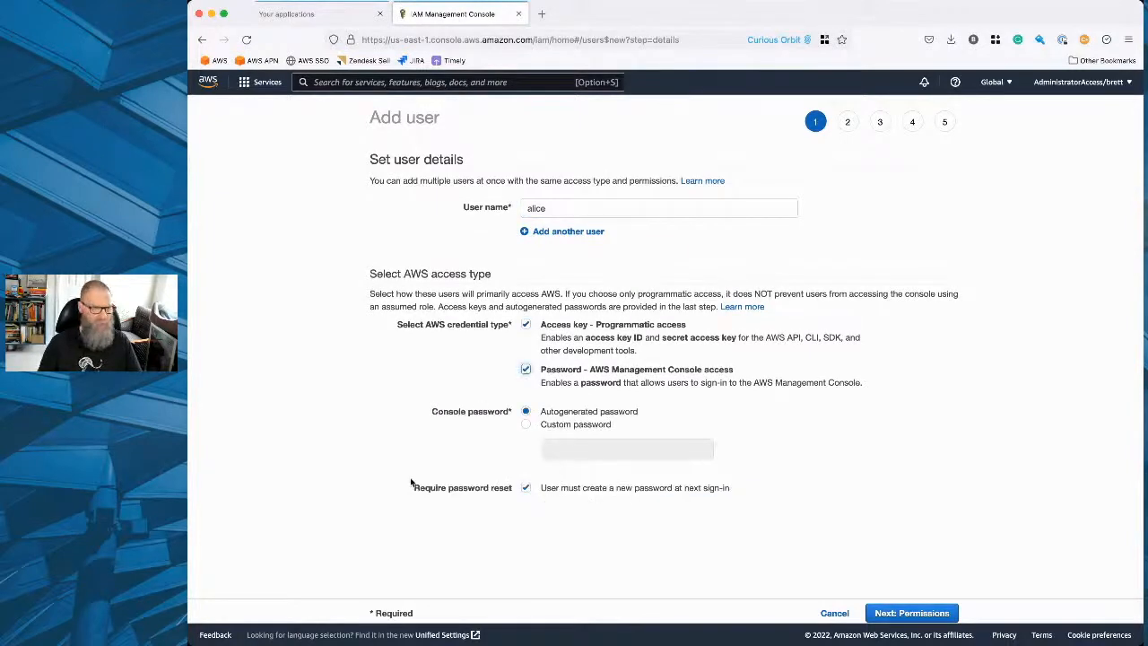
scroll(412, 478, down, 1)
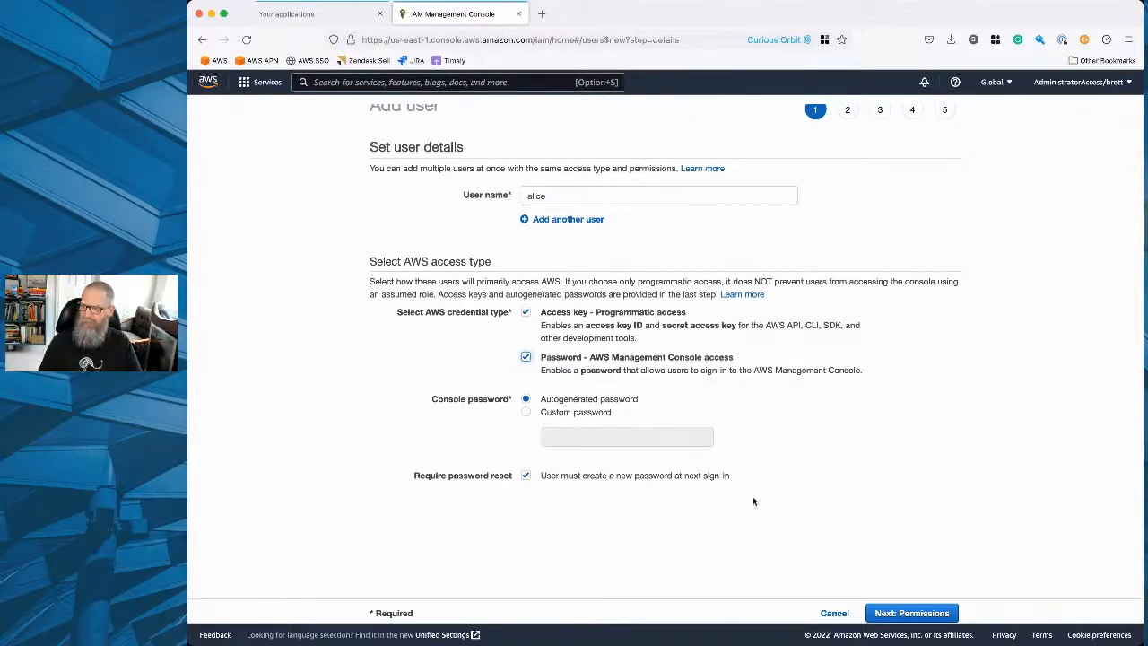
Proceed to the permissions, add the user to both the dbas and developers groups, and continue to the tags.
click(908, 613)
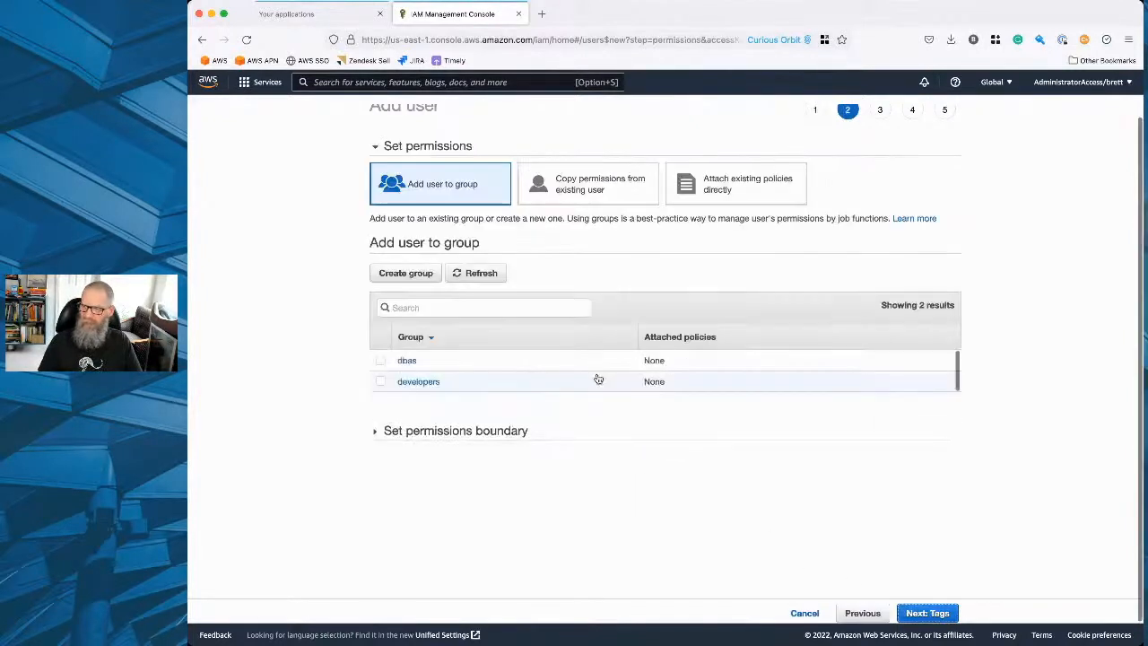
click(380, 360)
click(380, 381)
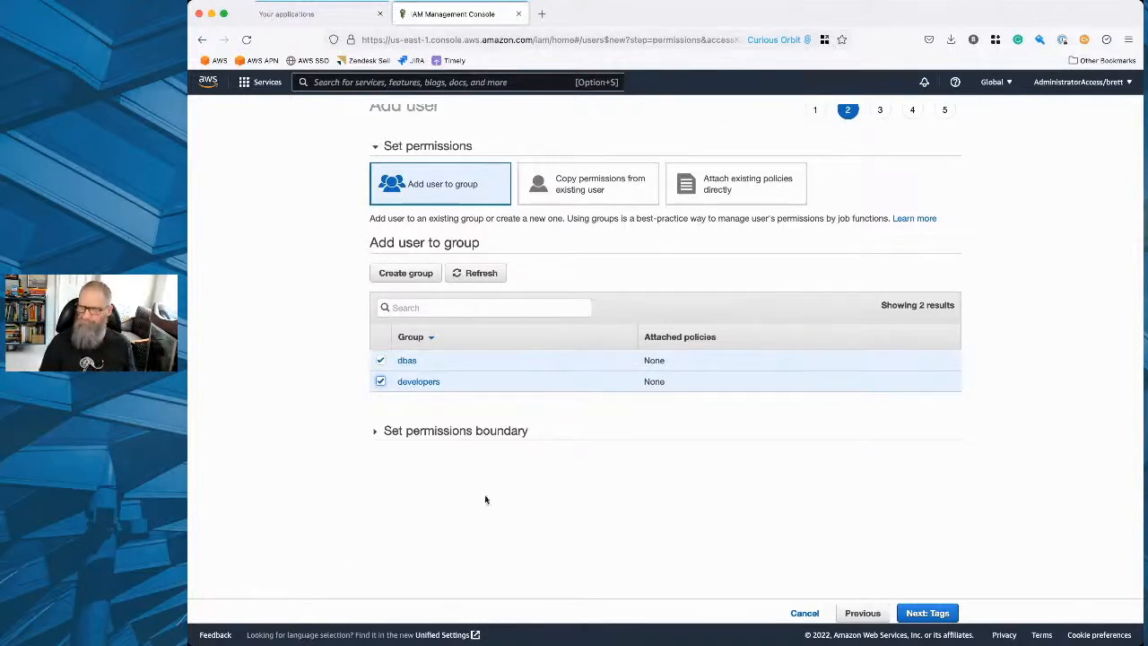
click(931, 613)
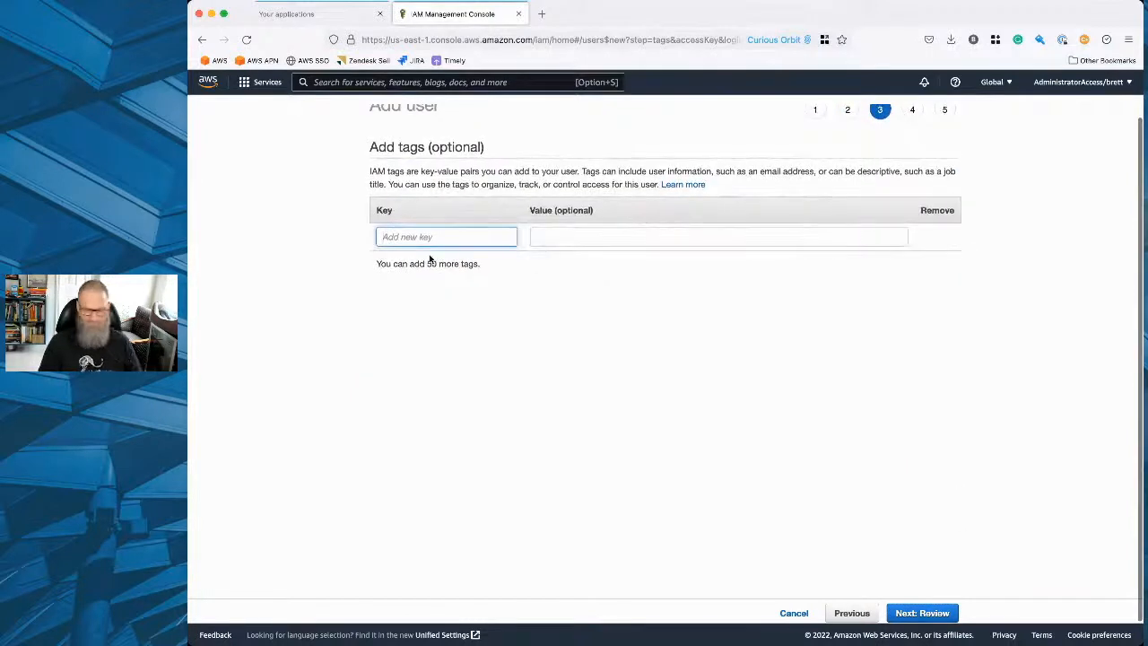
Add an ownerEmail tag to the third user with that person's e-mail address as its value.
text(ownerEmail)
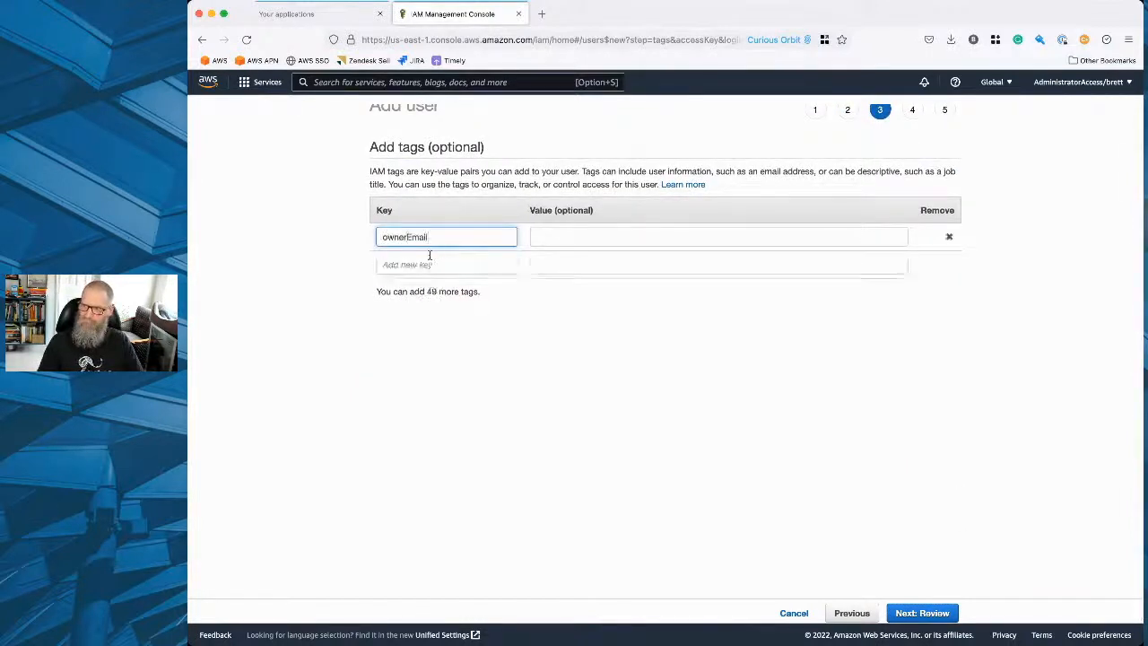
key(Tab)
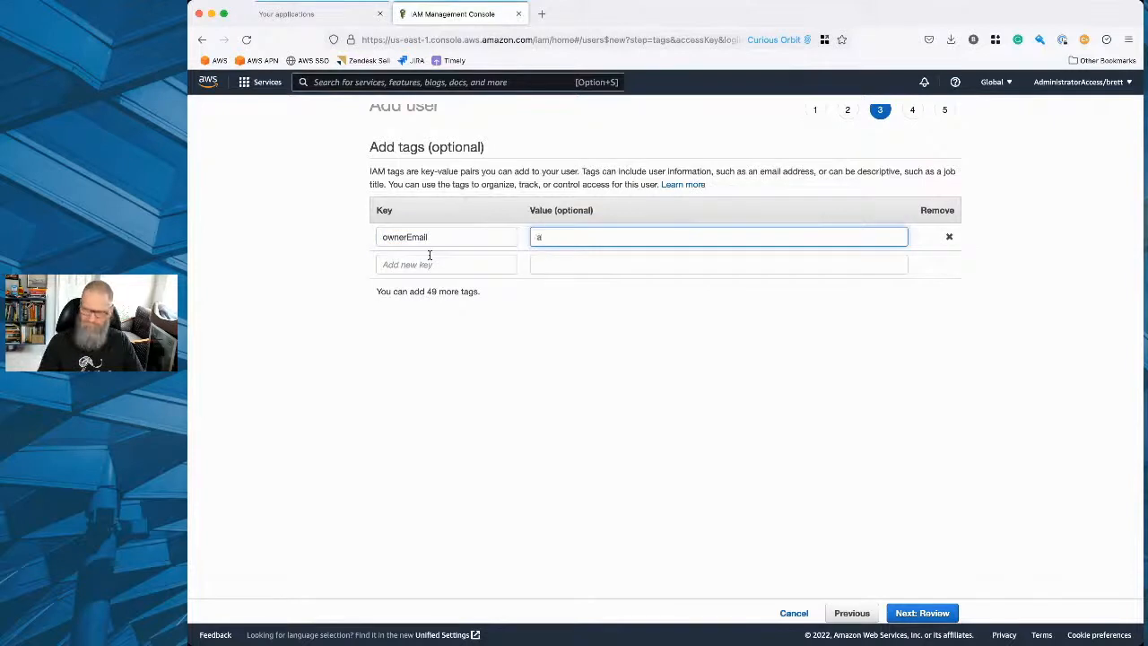
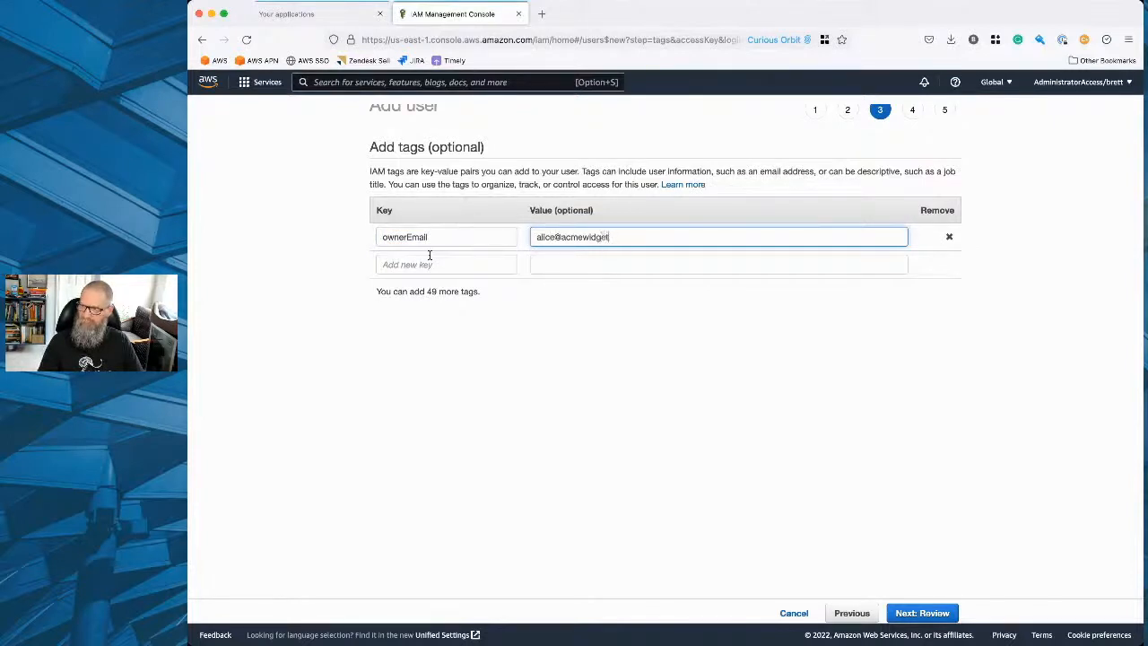
key(Tab)
Change the key of the third user's e-mail tag to contactEmail.
click(384, 265)
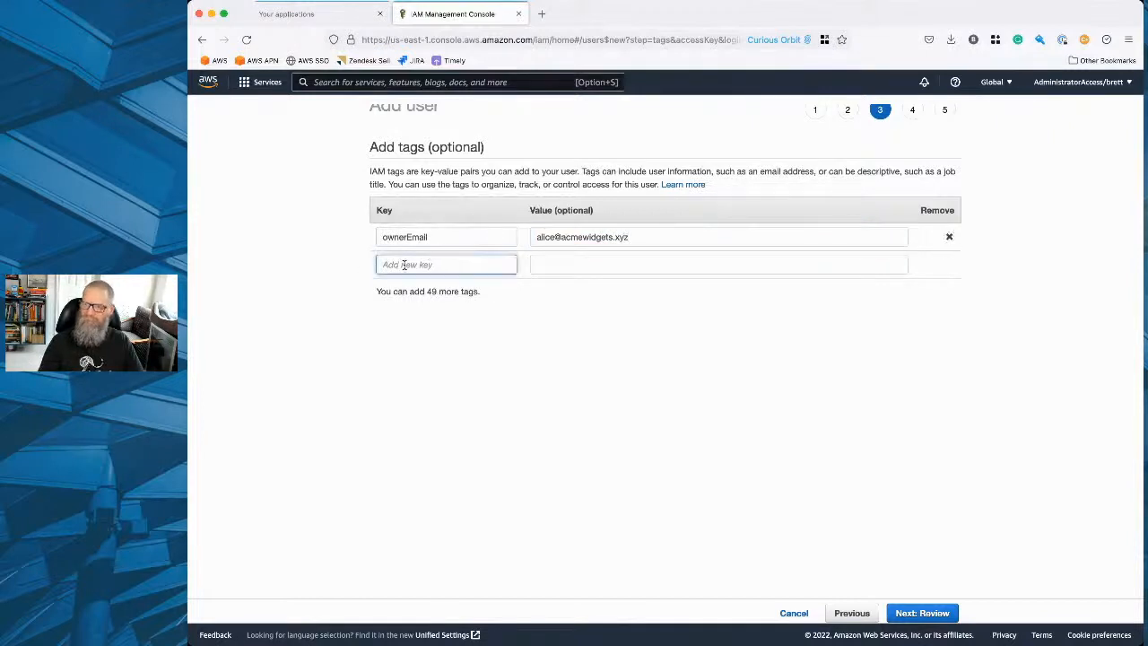
text(c)
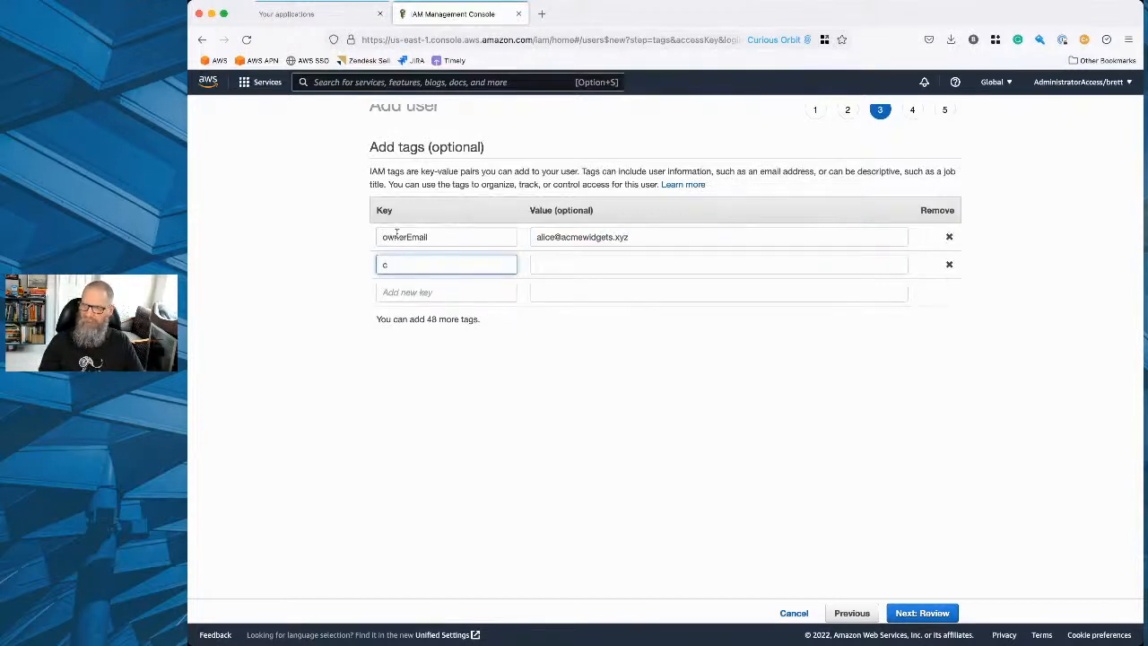
click(407, 237)
double_click(407, 238)
text(cont)
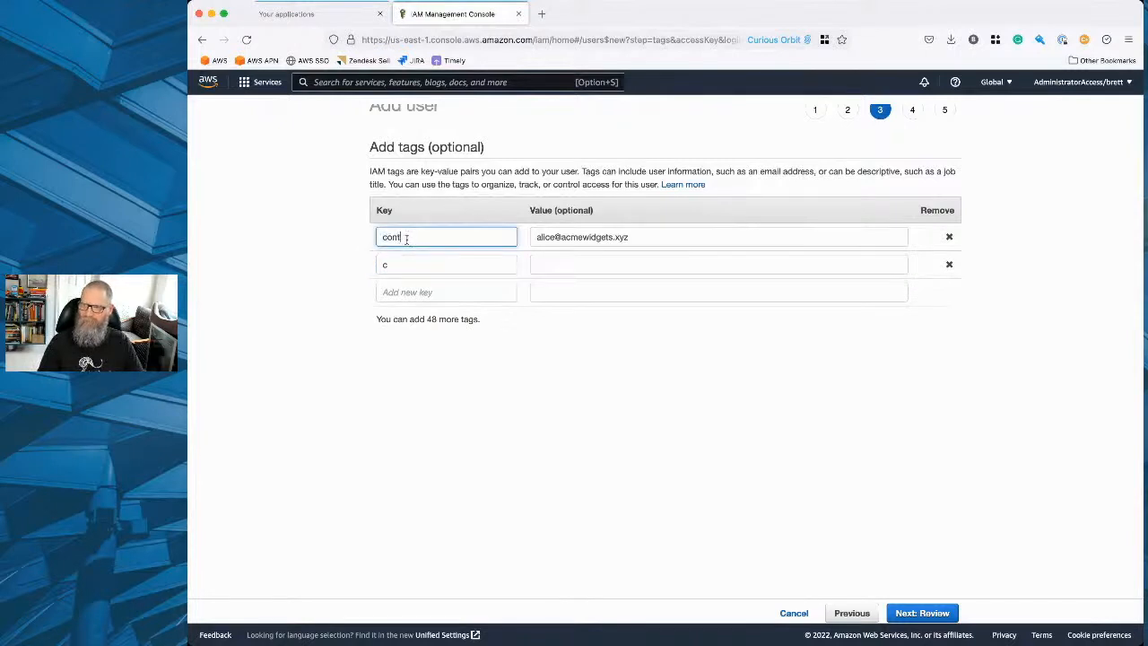
text(actEmail)
Set the second tag's key to slackContact, with the third user's first name as its value.
double_click(395, 265)
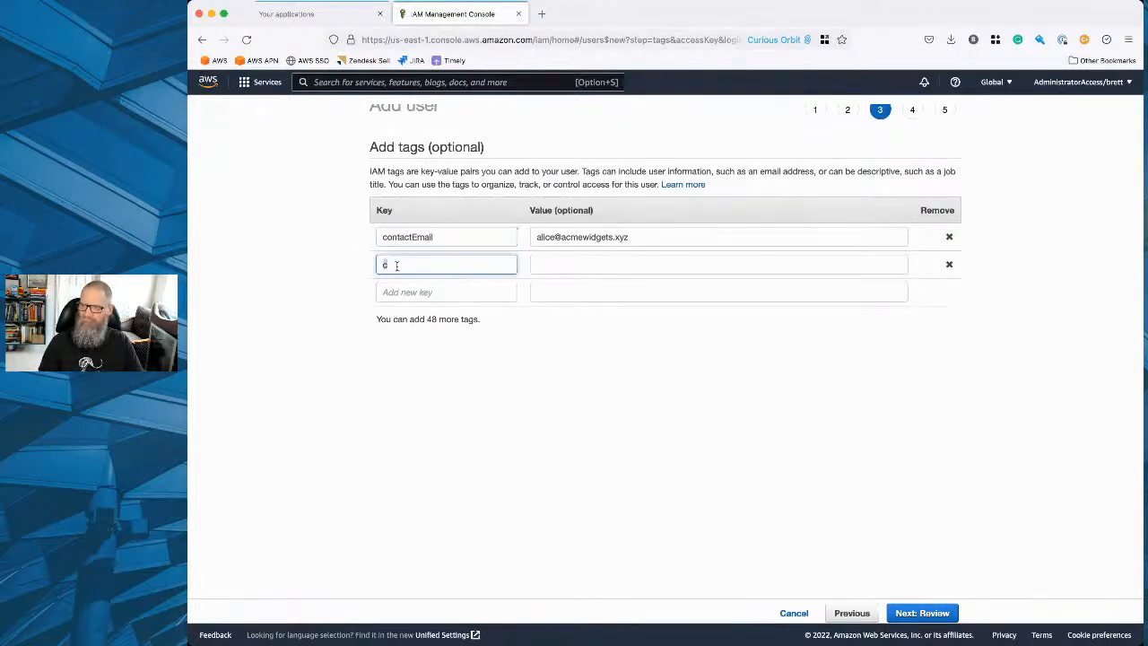
text(slackContact)
key(Tab)
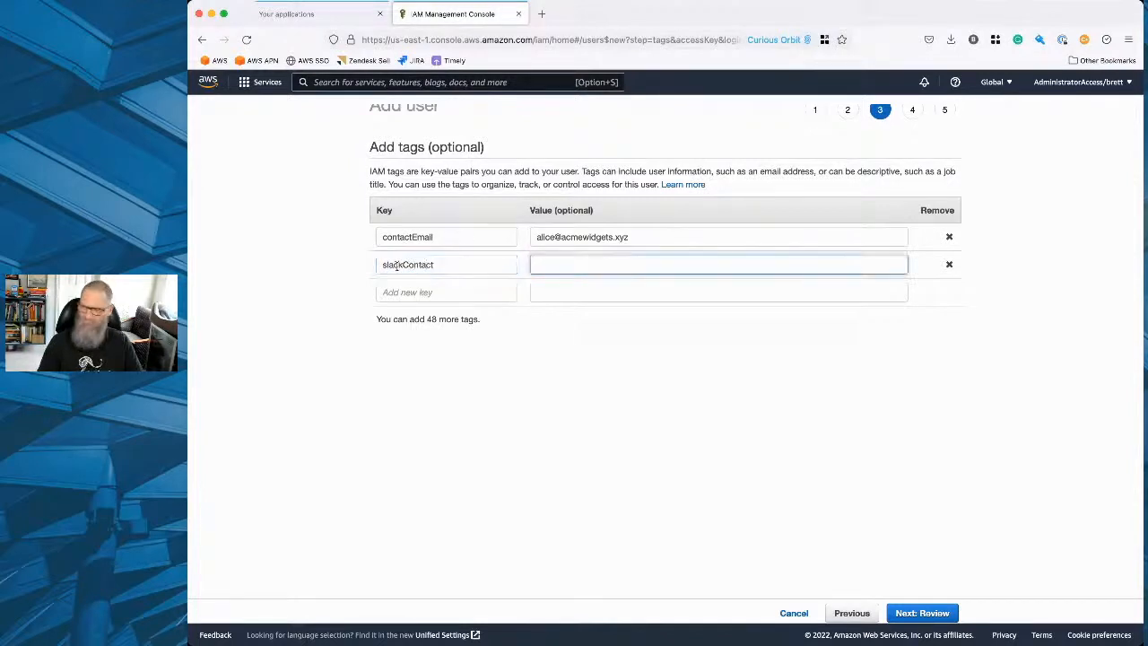
text(alice)
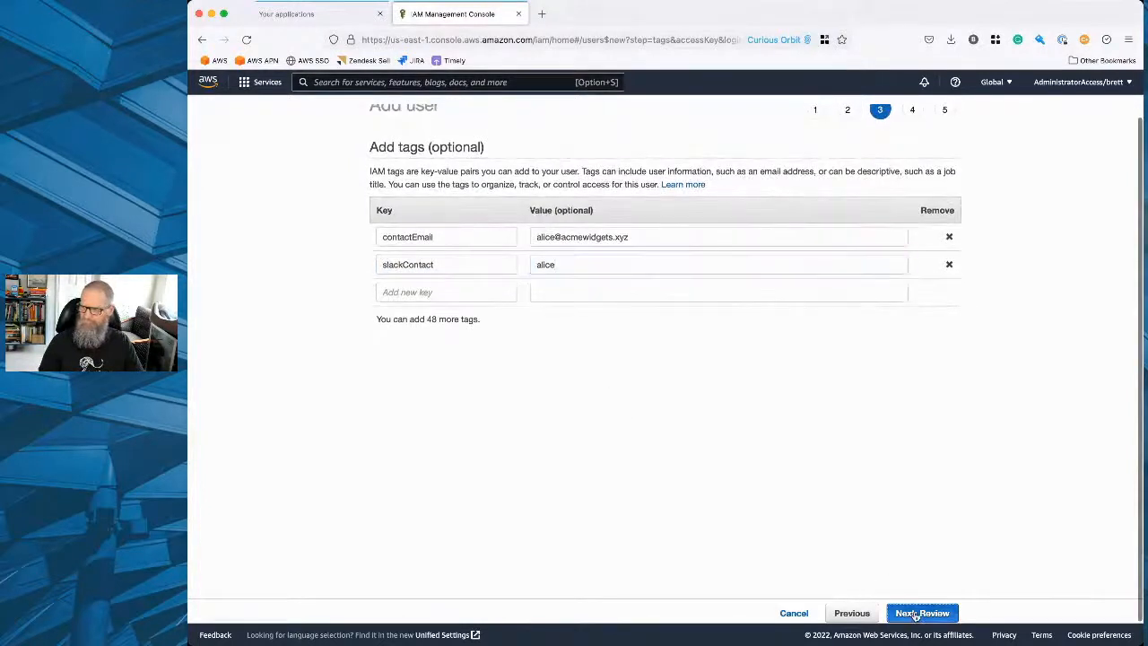
Review and create the third IAM user, and return to the users list.
click(916, 612)
click(927, 613)
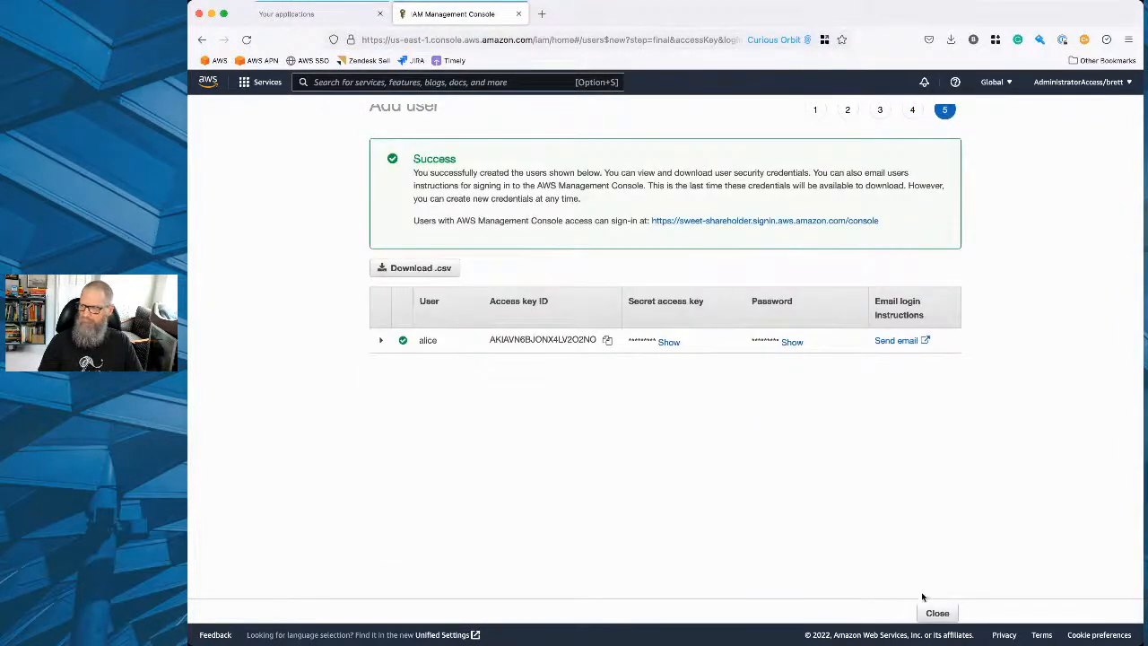
click(937, 612)
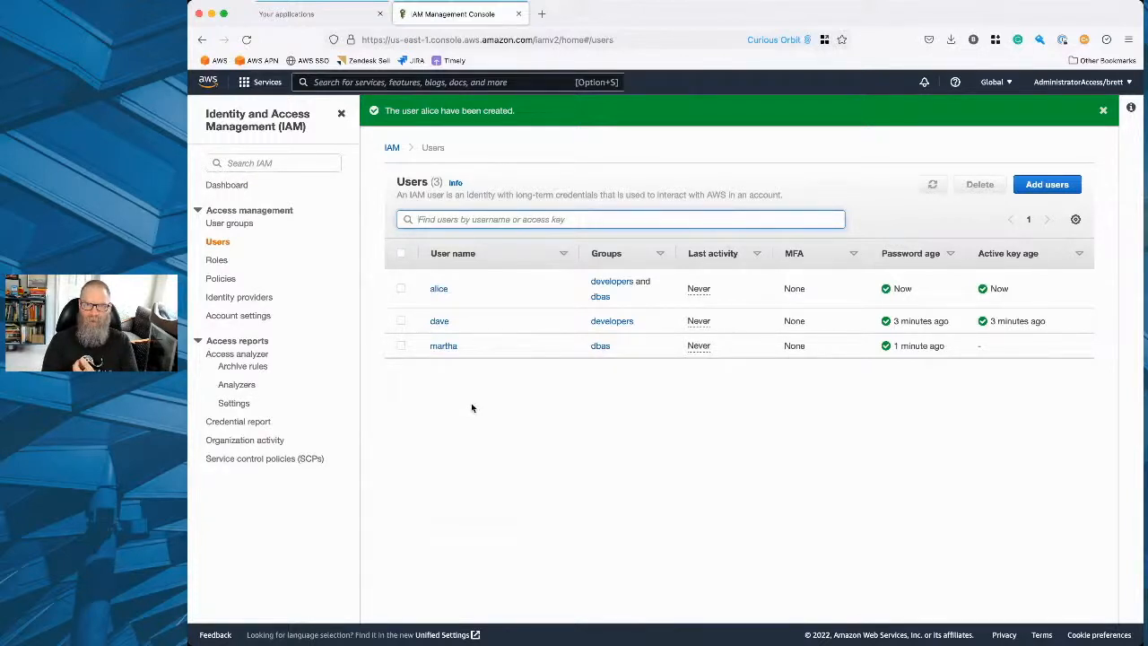
View the list of IAM policies and return to the users list.
click(222, 279)
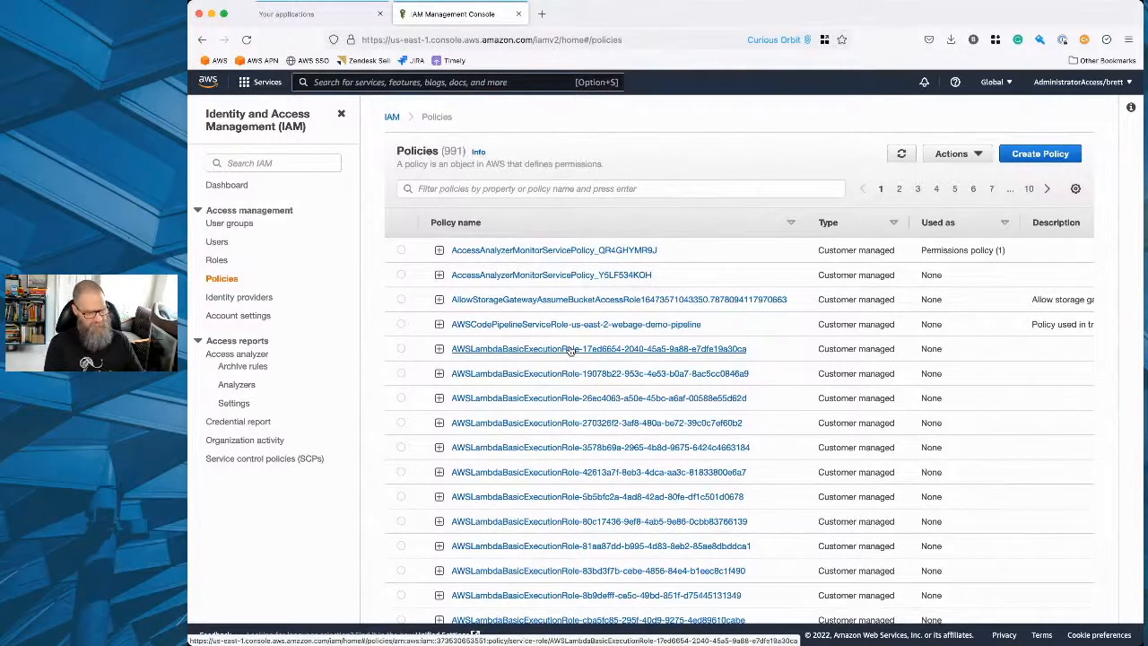
click(218, 242)
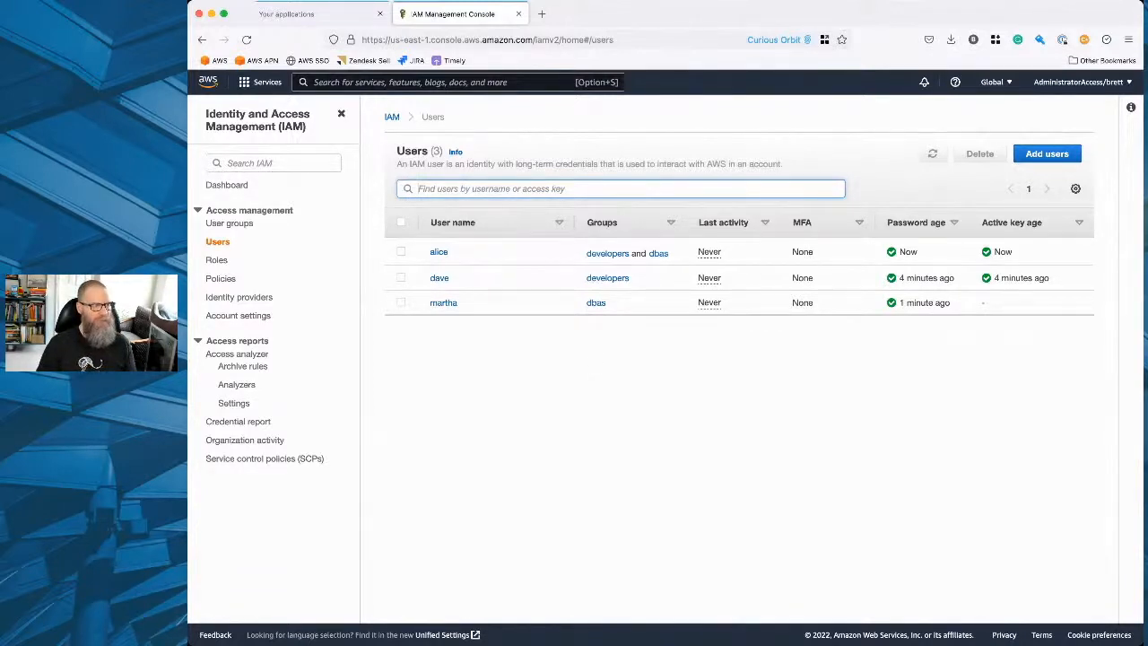
key(super+Tab)
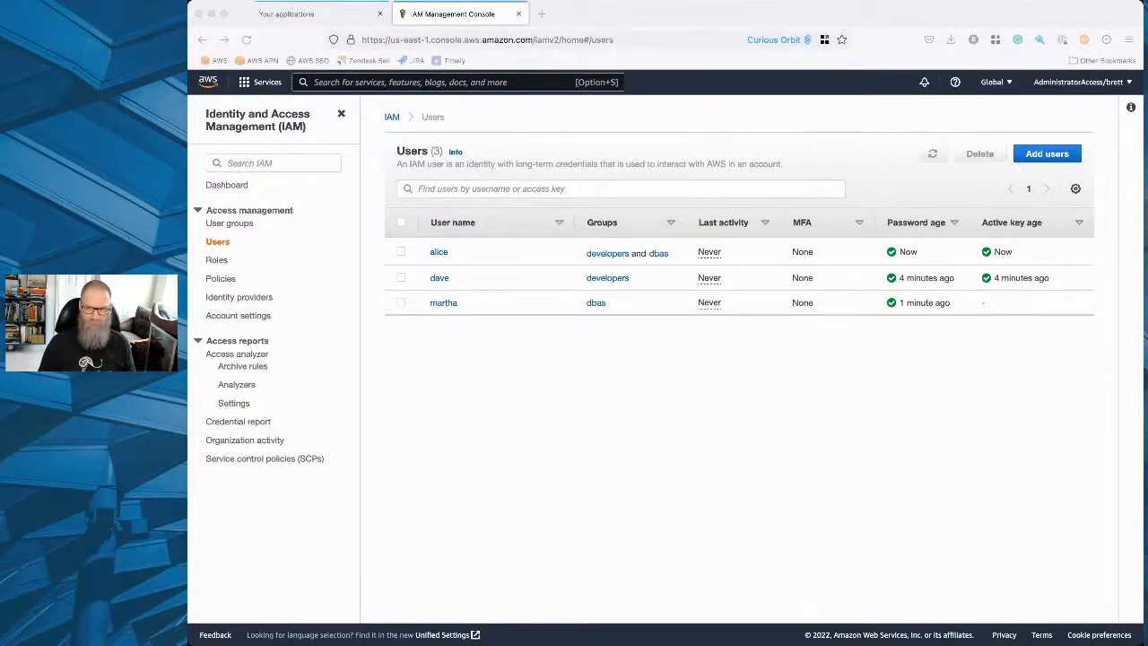
Open the IAM policies list and look through the policy names, types and usage.
click(232, 278)
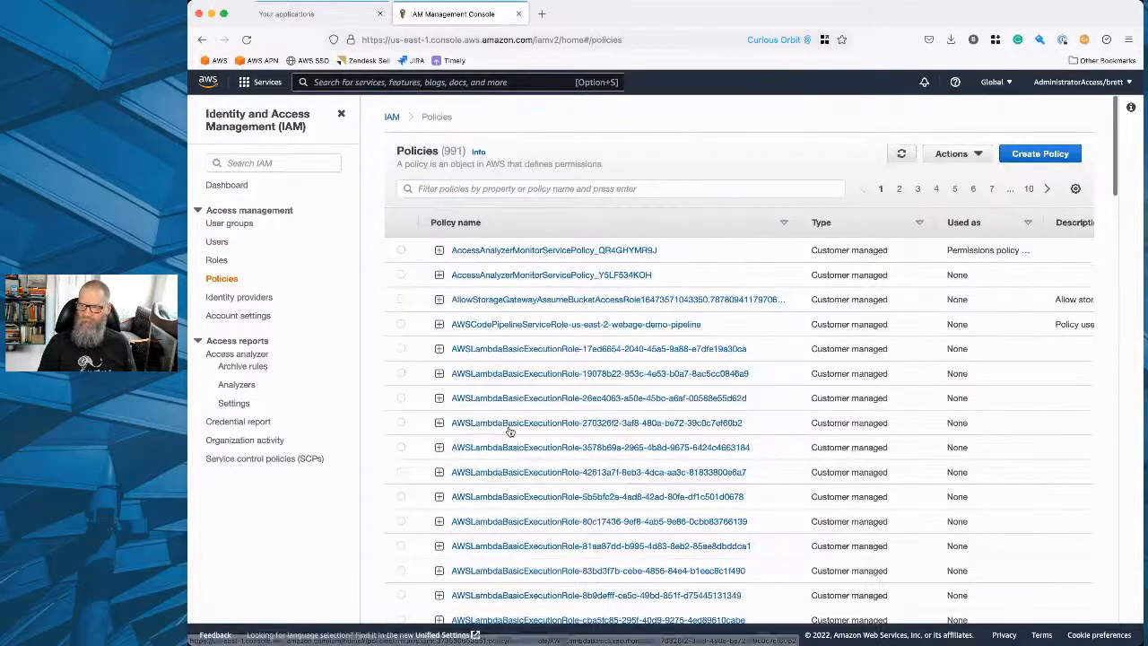
scroll(540, 459, down, 3)
scroll(539, 459, up, 5)
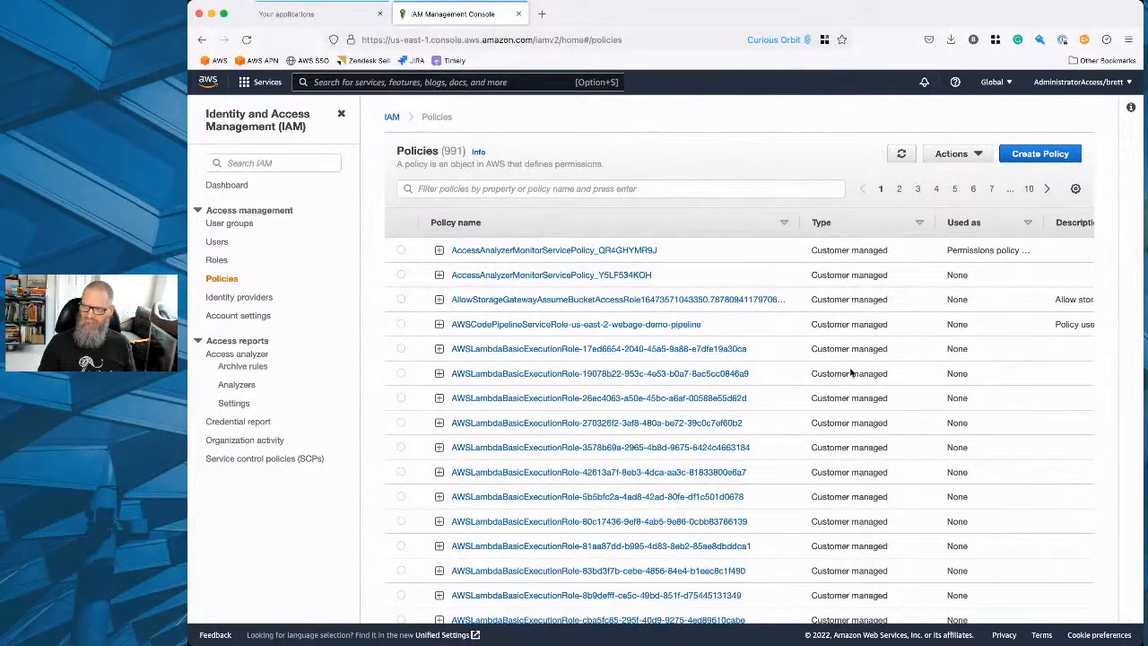
scroll(849, 437, down, 2)
scroll(849, 437, up, 3)
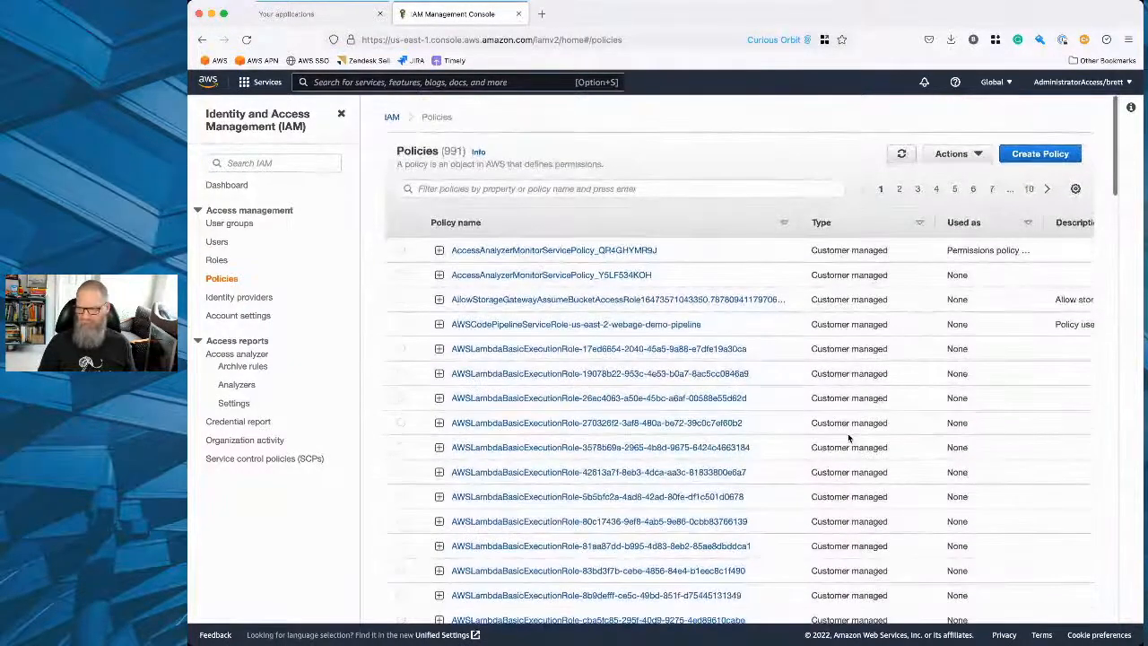
scroll(848, 437, down, 3)
scroll(848, 423, up, 4)
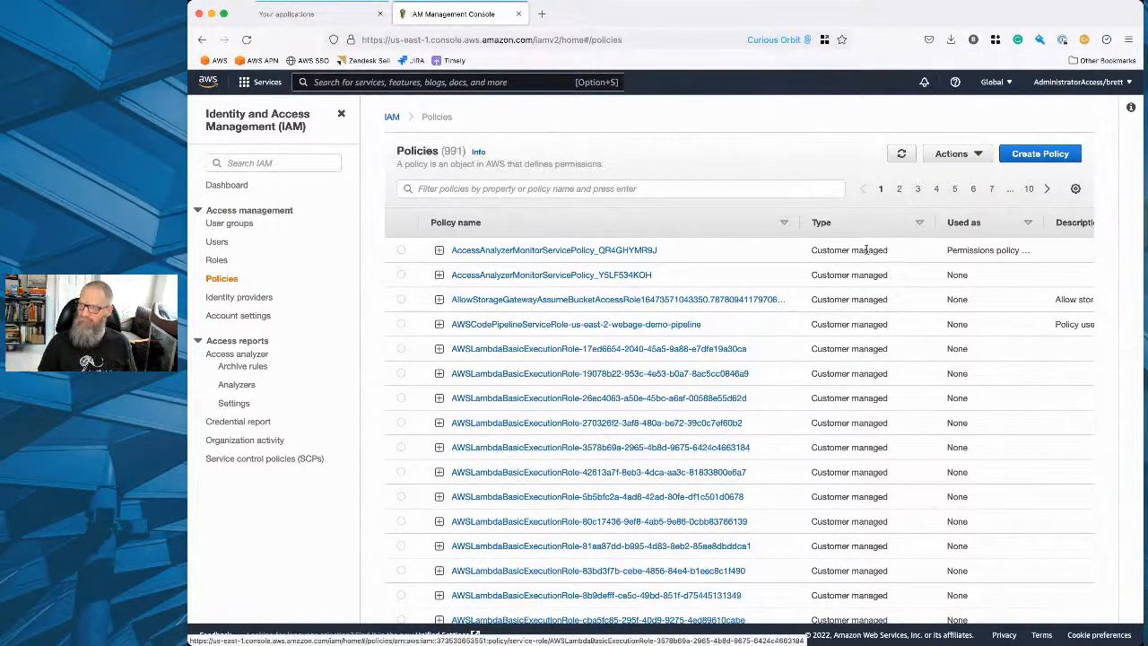
Filter the IAM policies by type to show only AWS managed policies.
click(606, 184)
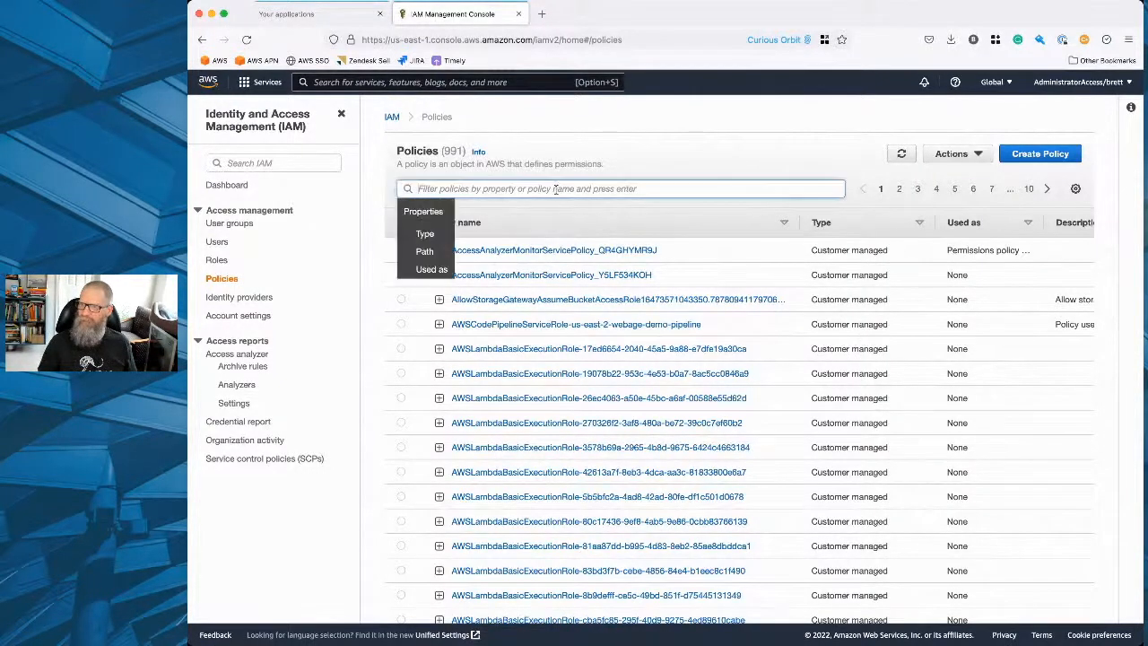
click(427, 235)
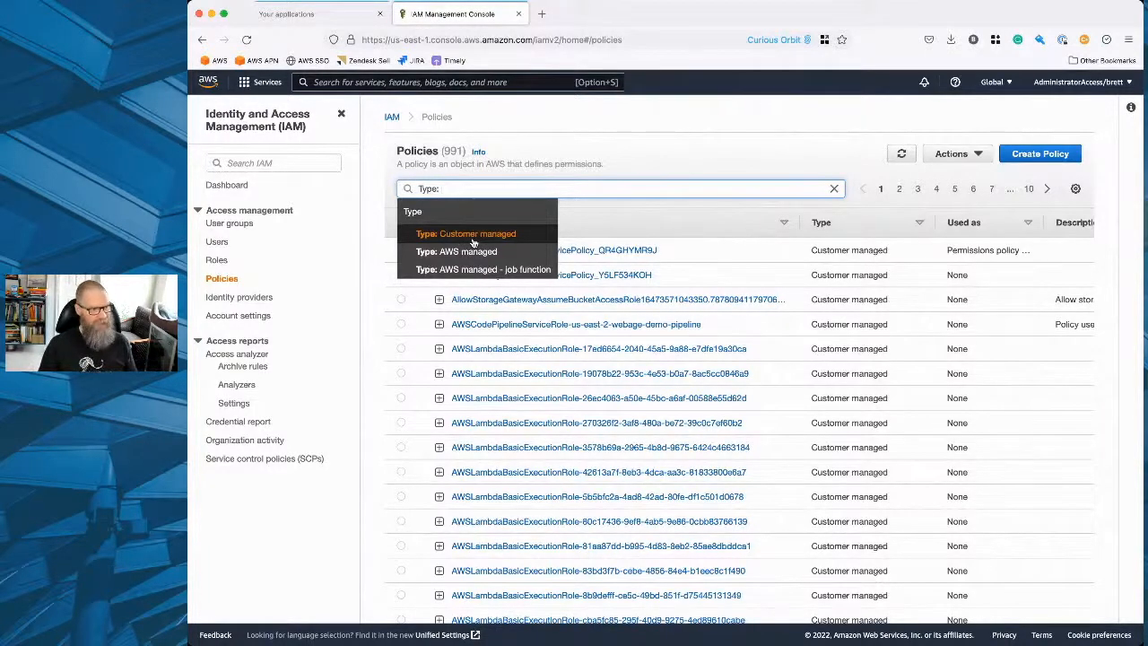
click(472, 251)
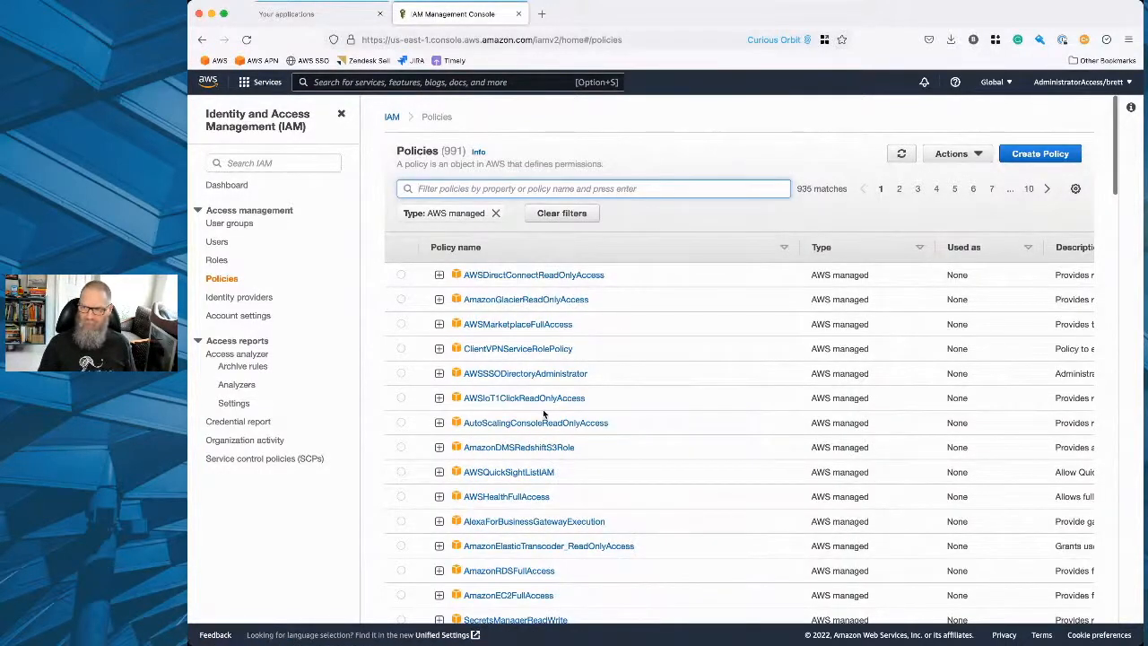
Expand the AWSHealthFullAccess policy in the list and examine its JSON document.
click(440, 496)
scroll(523, 455, down, 10)
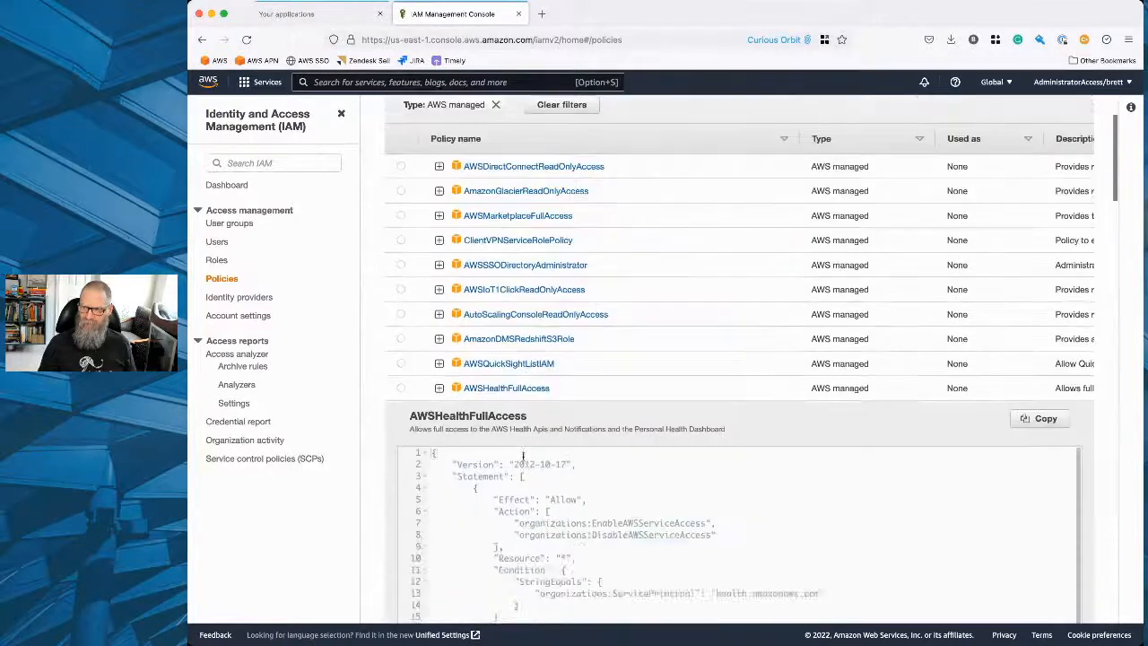
scroll(523, 456, up, 5)
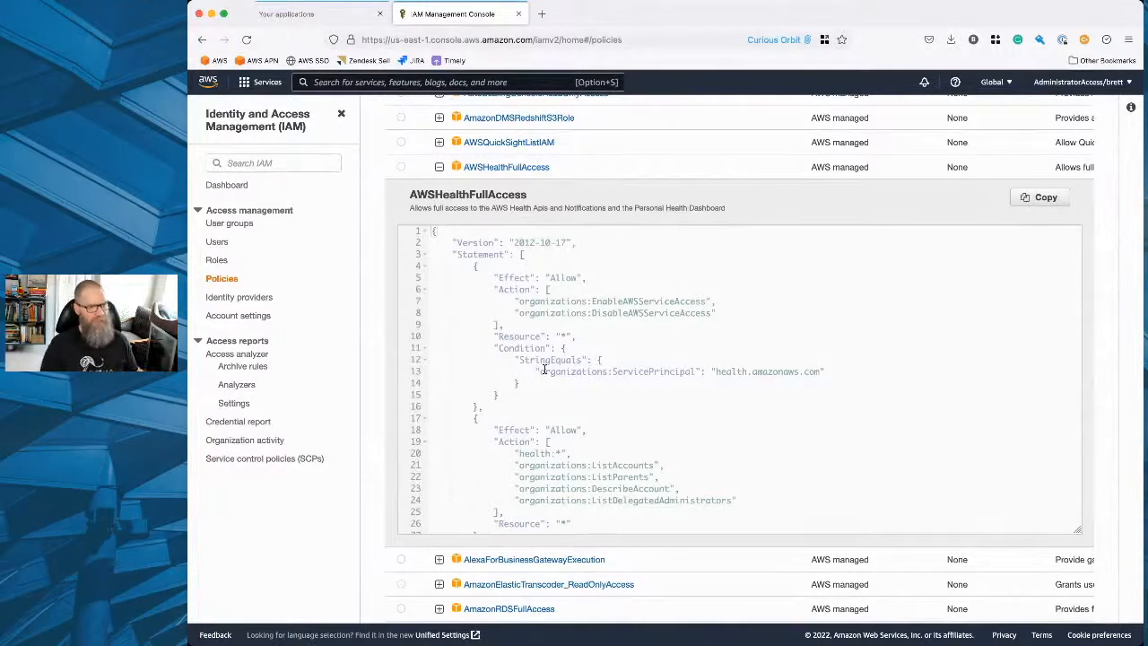
Highlight the version line and first statement in the AWSHealthFullAccess policy's JSON document.
key(super+Tab)
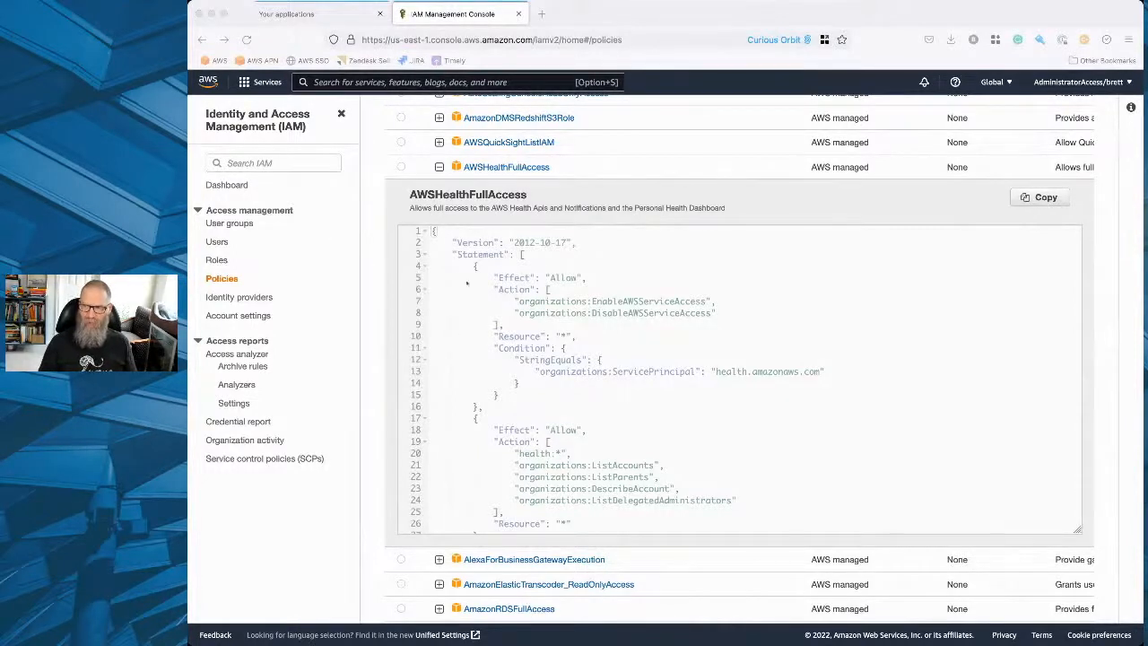
click(433, 231)
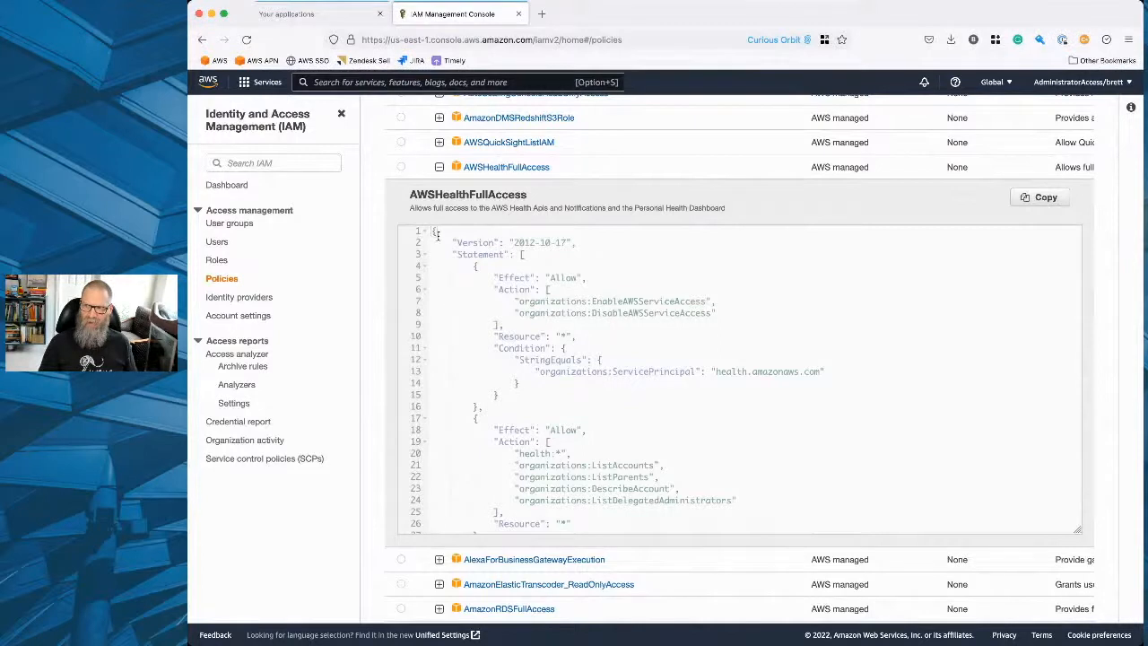
drag(432, 232, 539, 415)
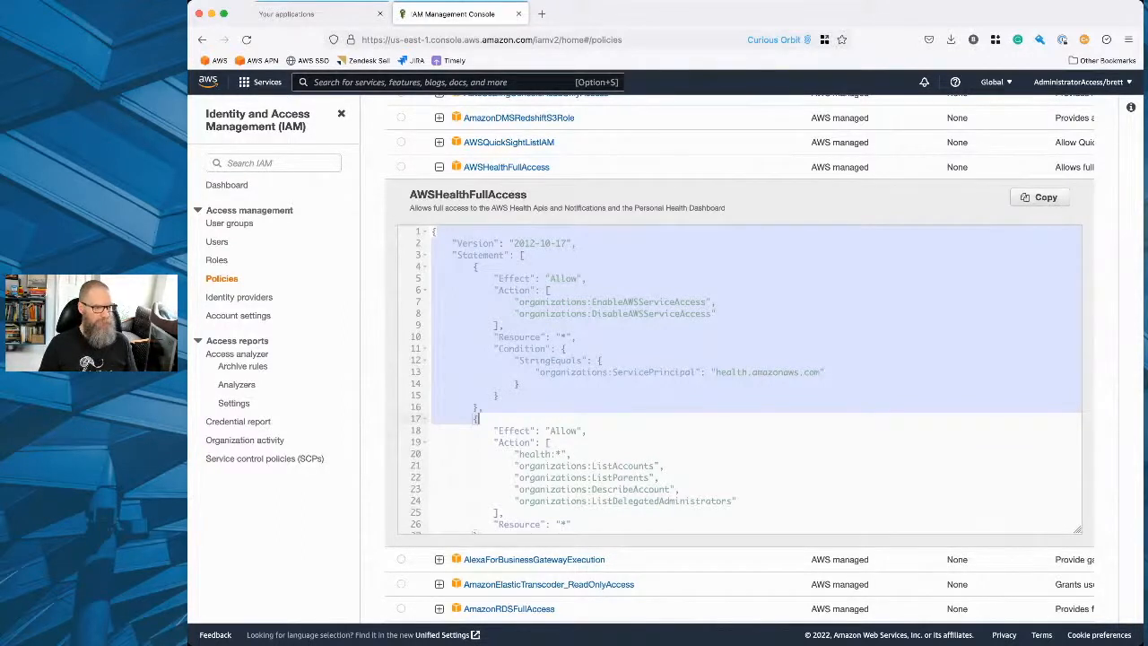
key(super+Tab)
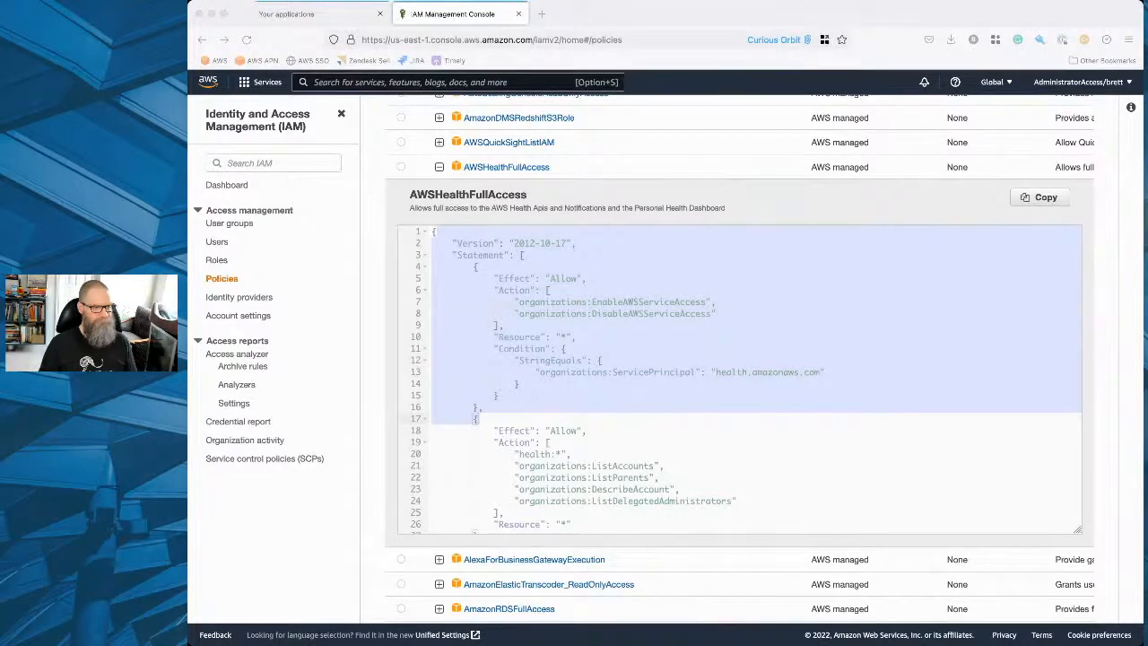
click(476, 194)
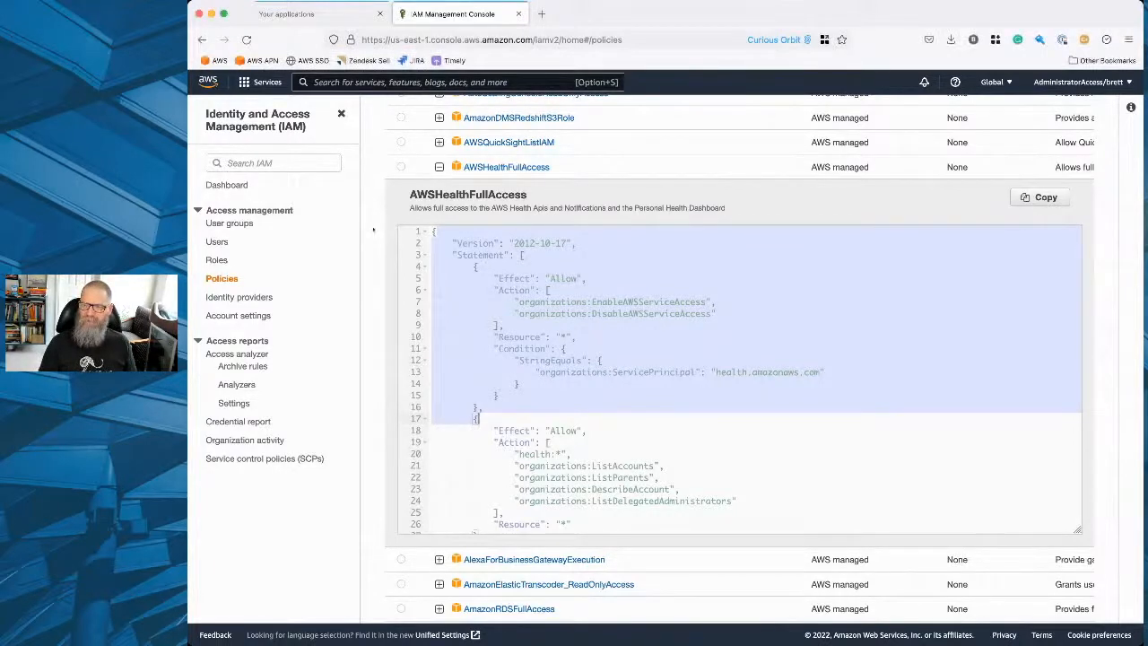
Start creating a new IAM policy, view its empty JSON document and return to the visual editor.
scroll(476, 193, up, 5)
click(1002, 153)
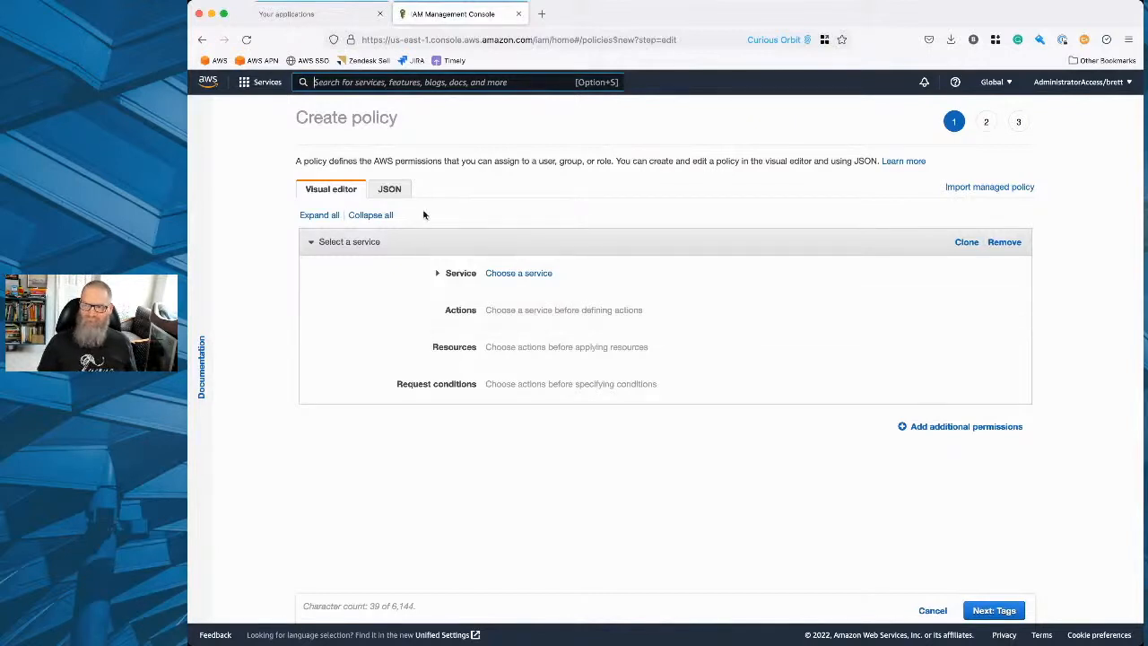
click(389, 188)
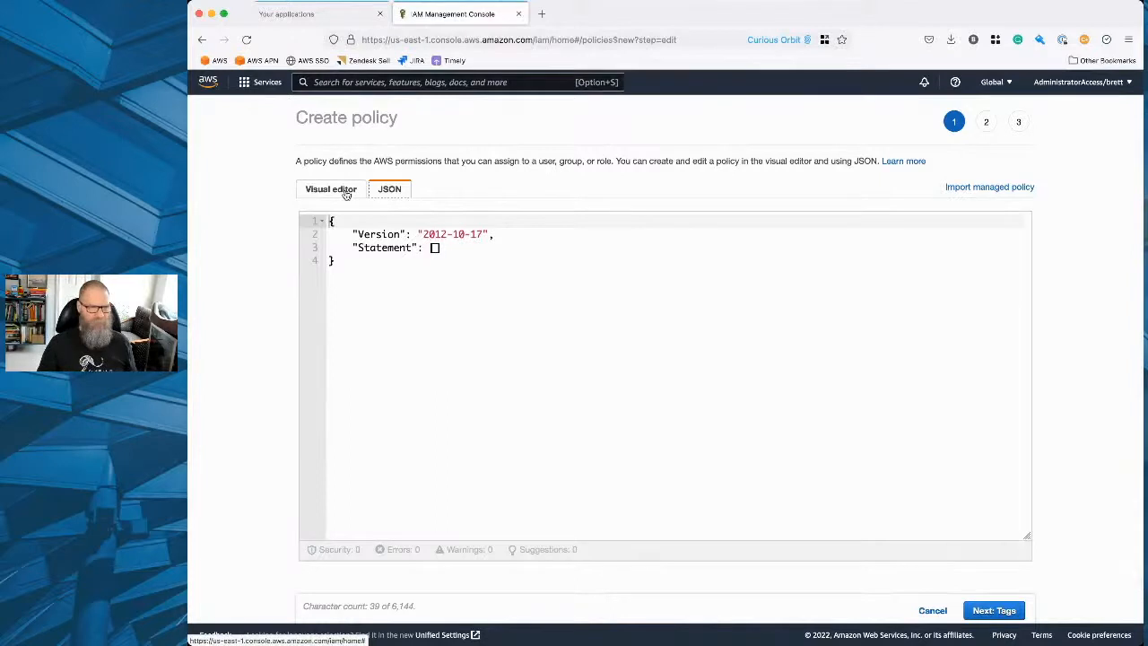
click(346, 193)
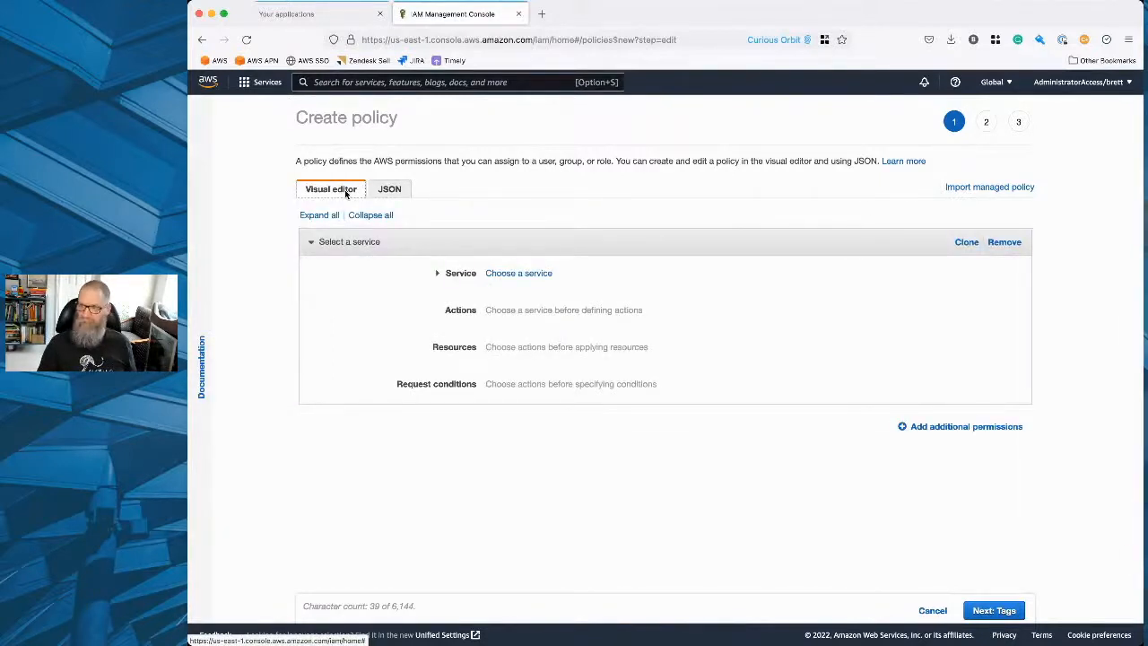
Search the services for "rds" and choose RDS as the policy's service.
click(519, 275)
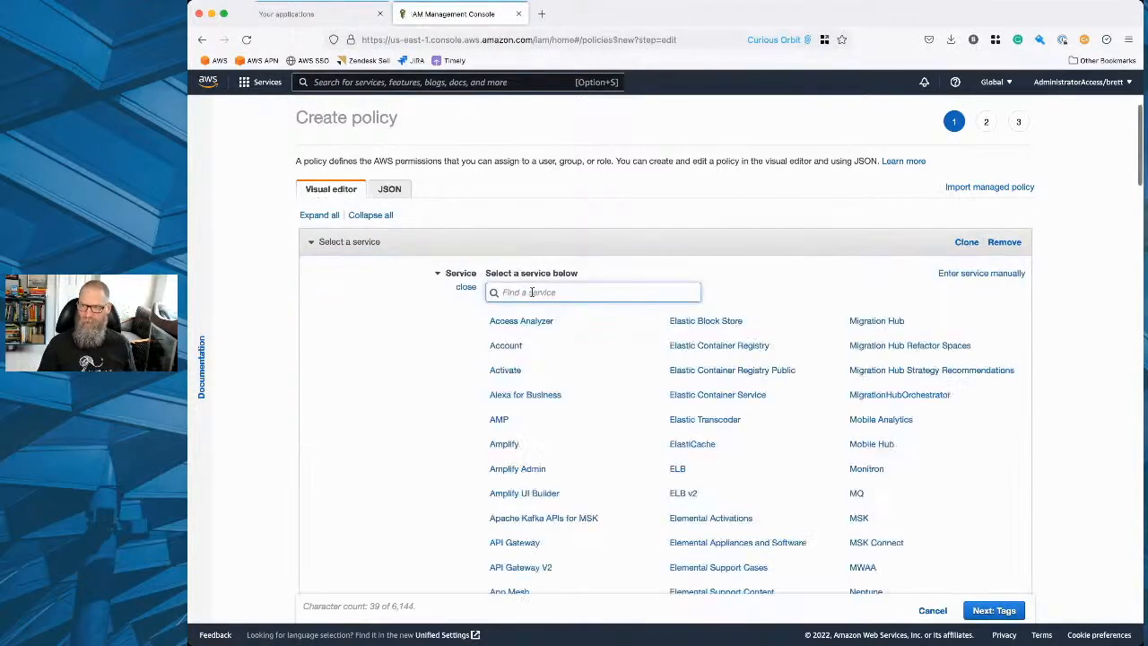
text(rds)
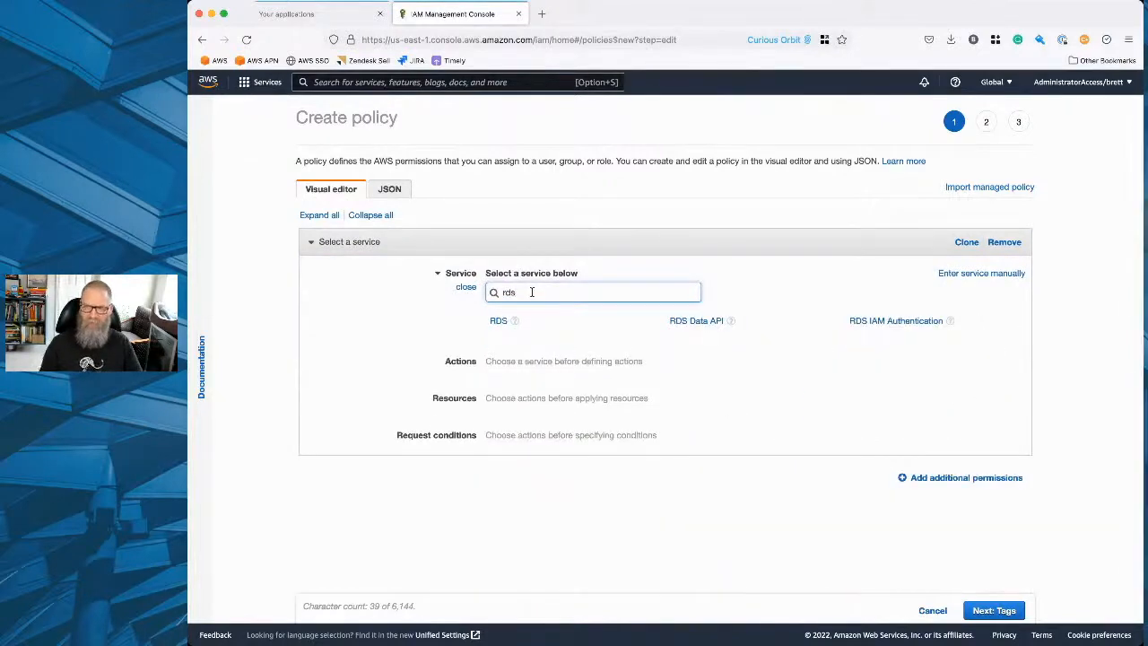
click(498, 321)
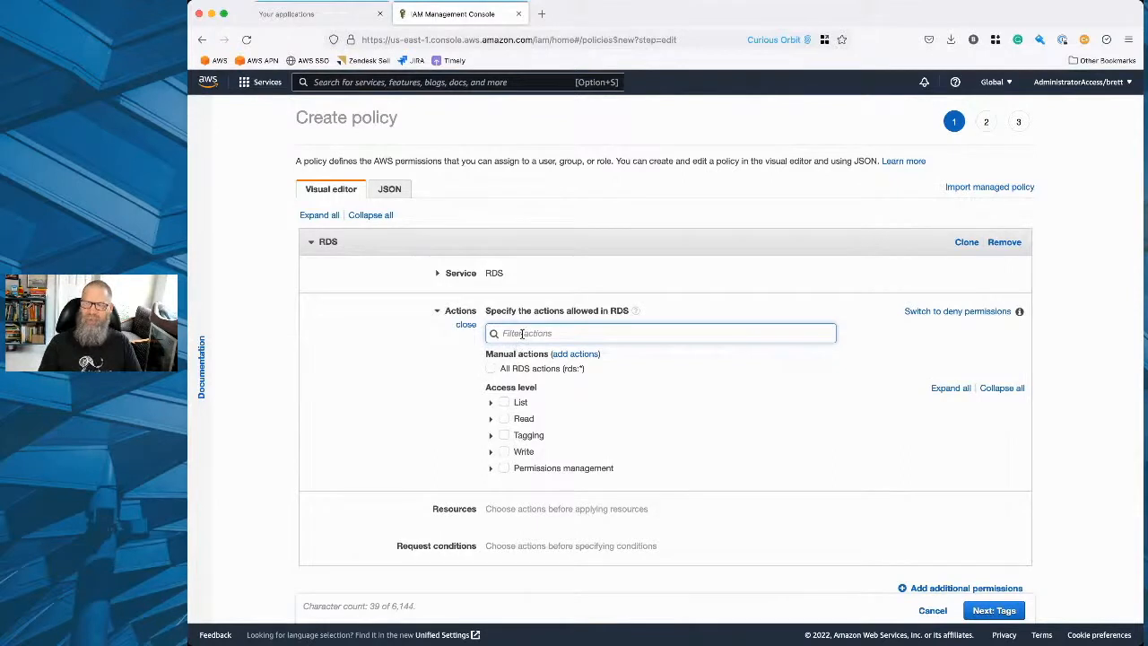
Filter the RDS actions by "start" and allow StartDBInstance and StartDBCluster.
text(start)
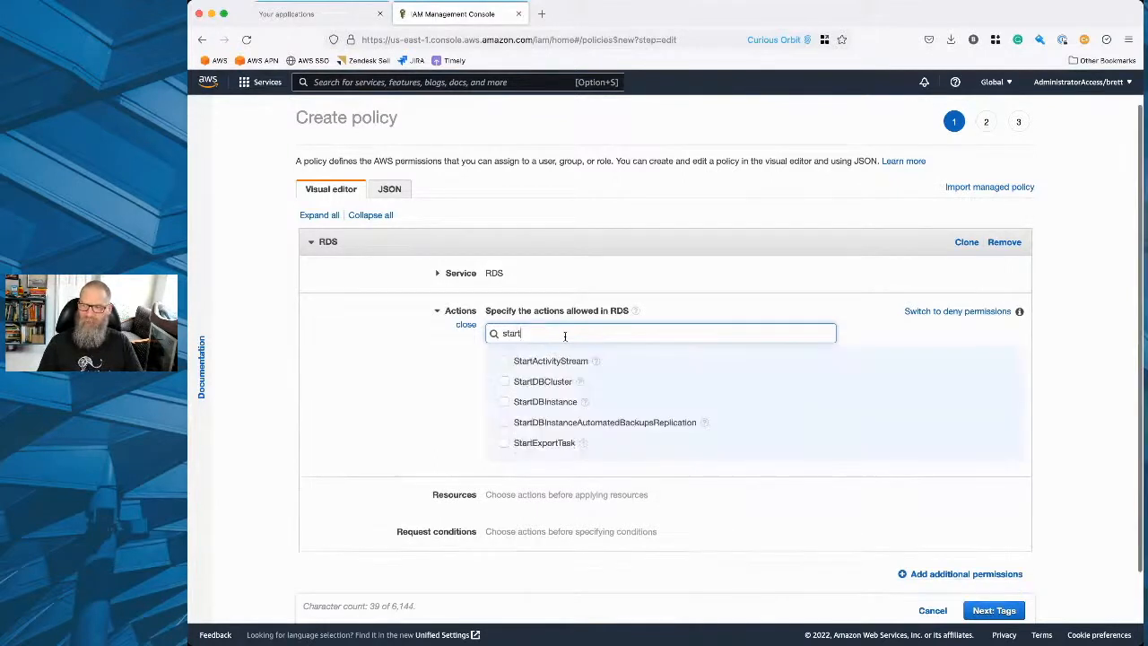
click(504, 402)
click(504, 382)
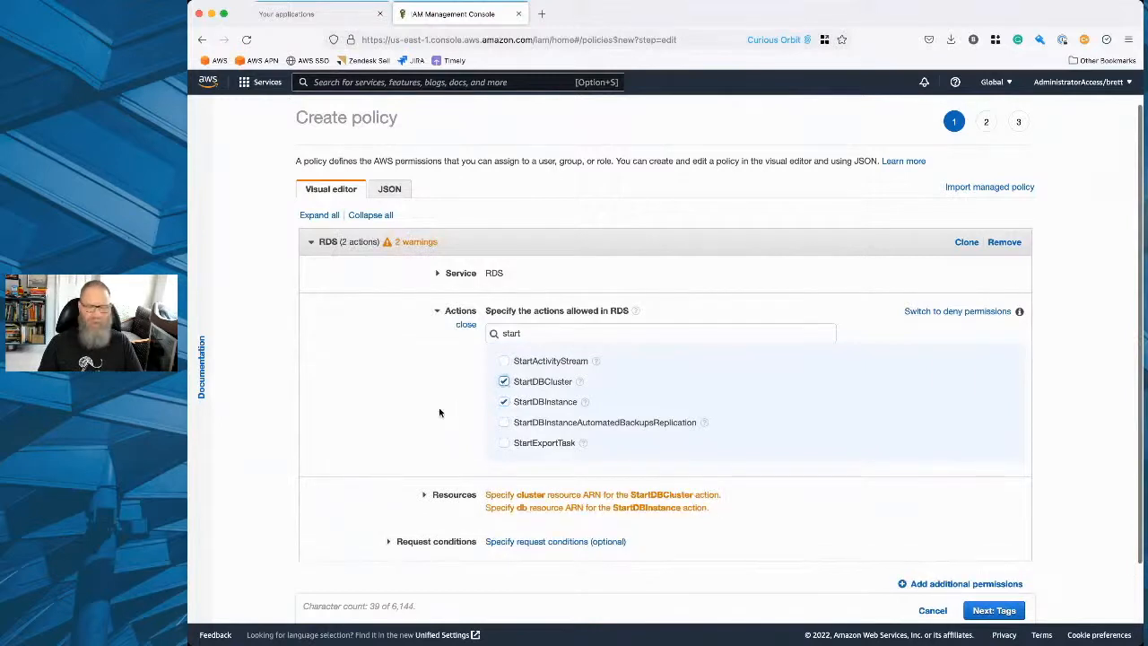
Filter the RDS actions by "stop" and allow StopDBCluster and StopDBInstance.
click(534, 333)
key(super+a)
text(sto)
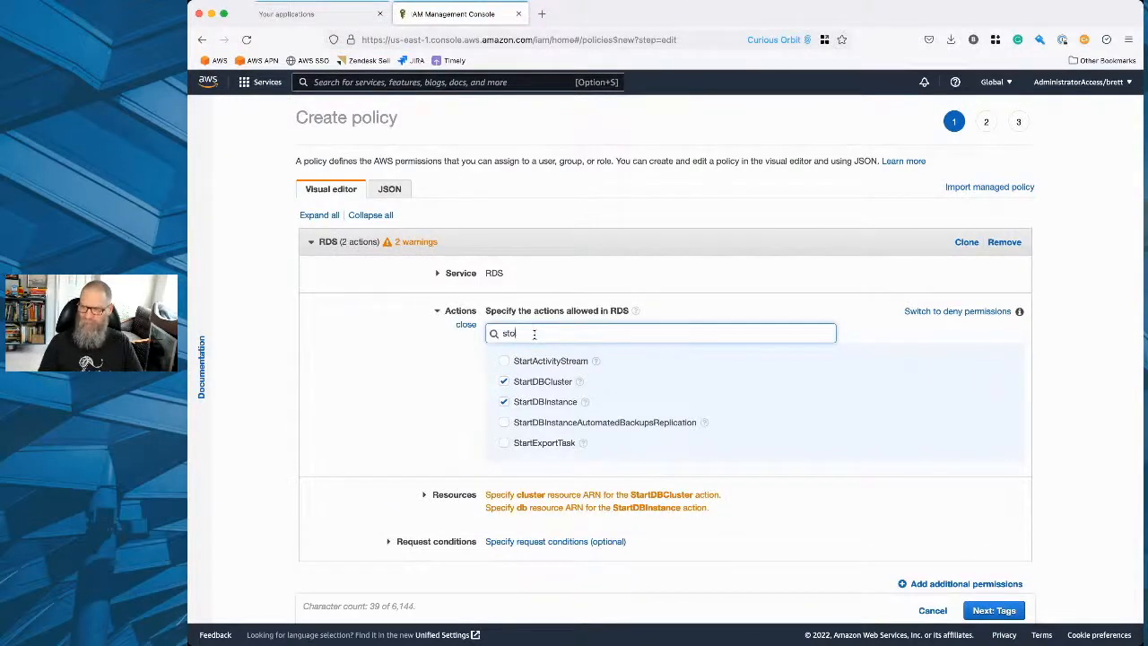
text(p)
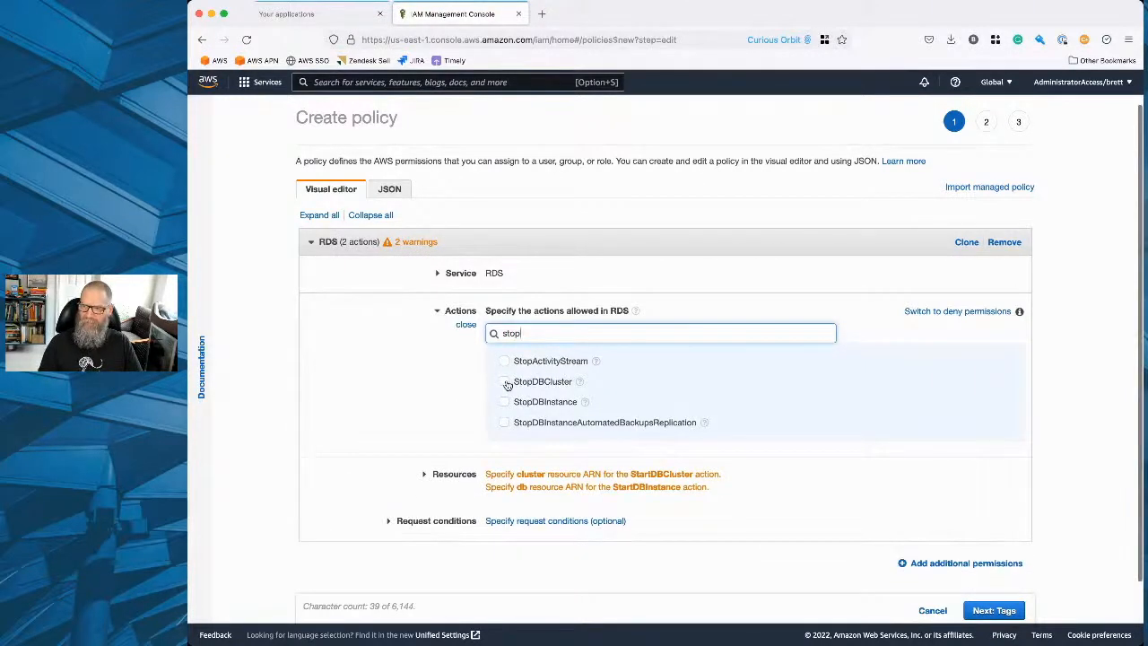
click(504, 382)
click(504, 402)
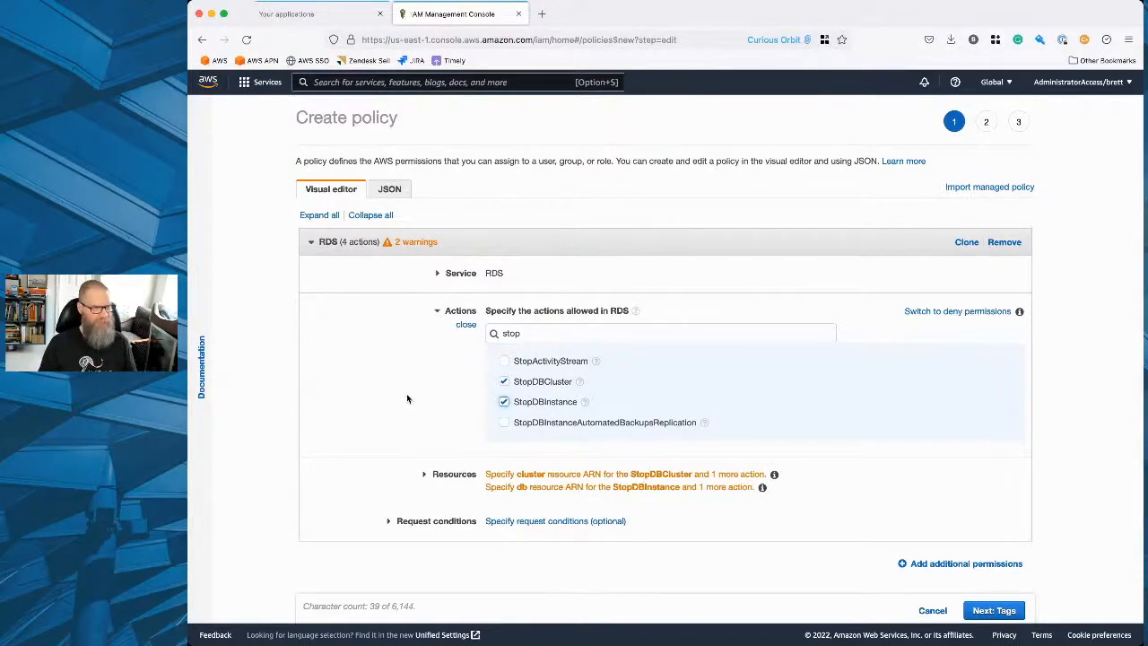
Restrict the cluster resource with an ARN for region us-east-1, the current account and any DB cluster instance name.
scroll(404, 398, down, 1)
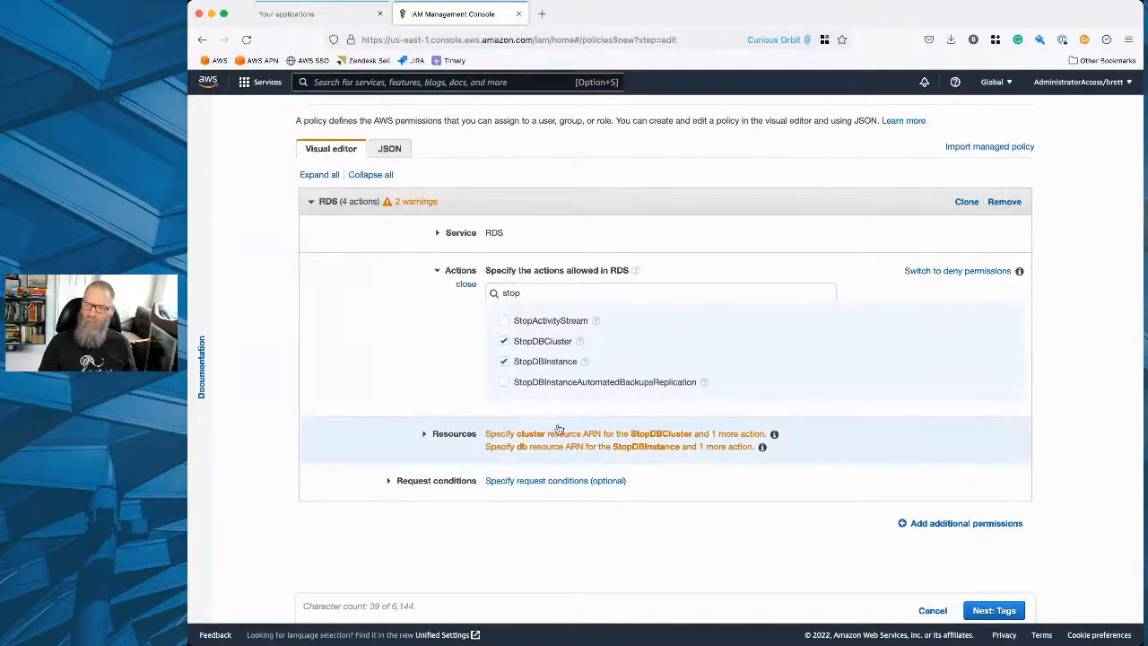
click(545, 444)
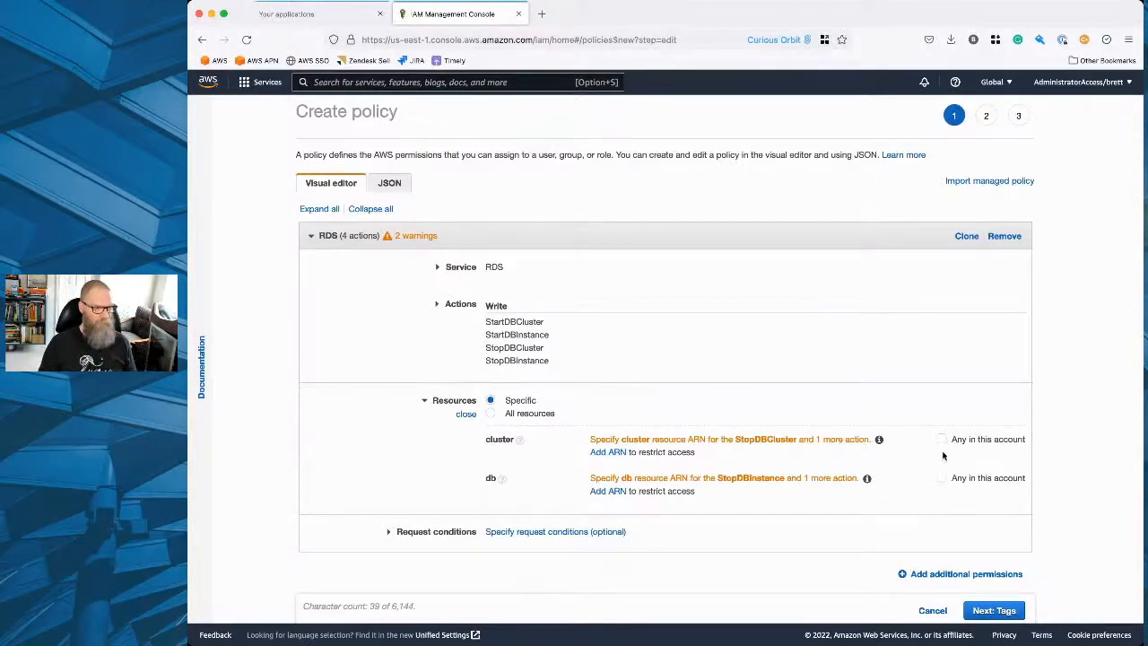
click(609, 452)
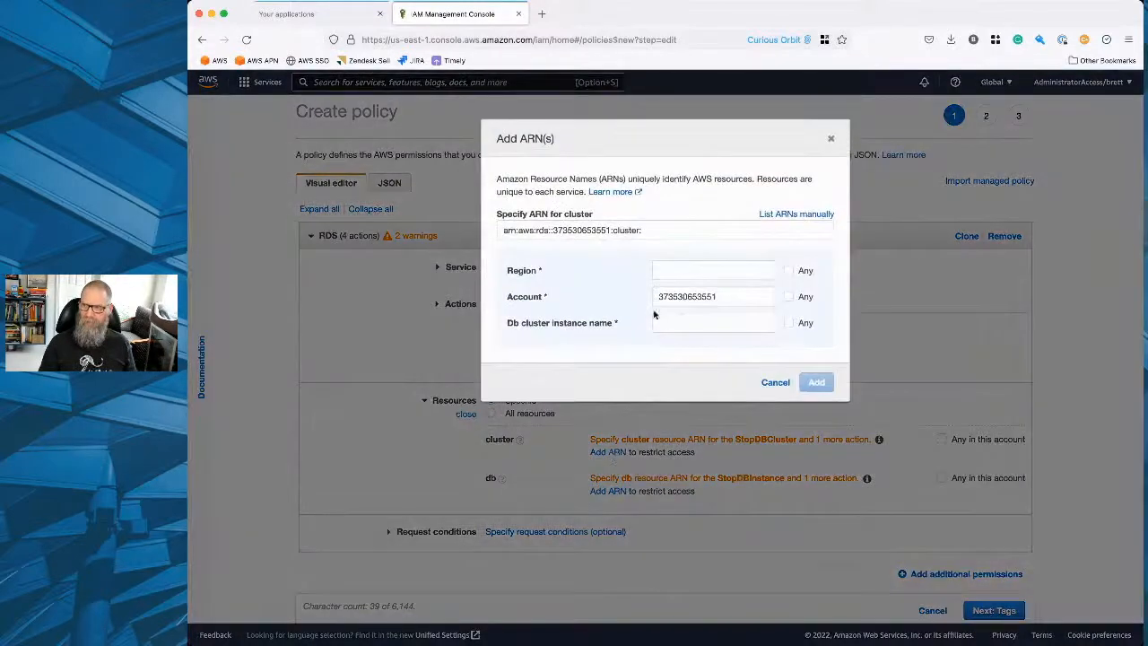
click(681, 271)
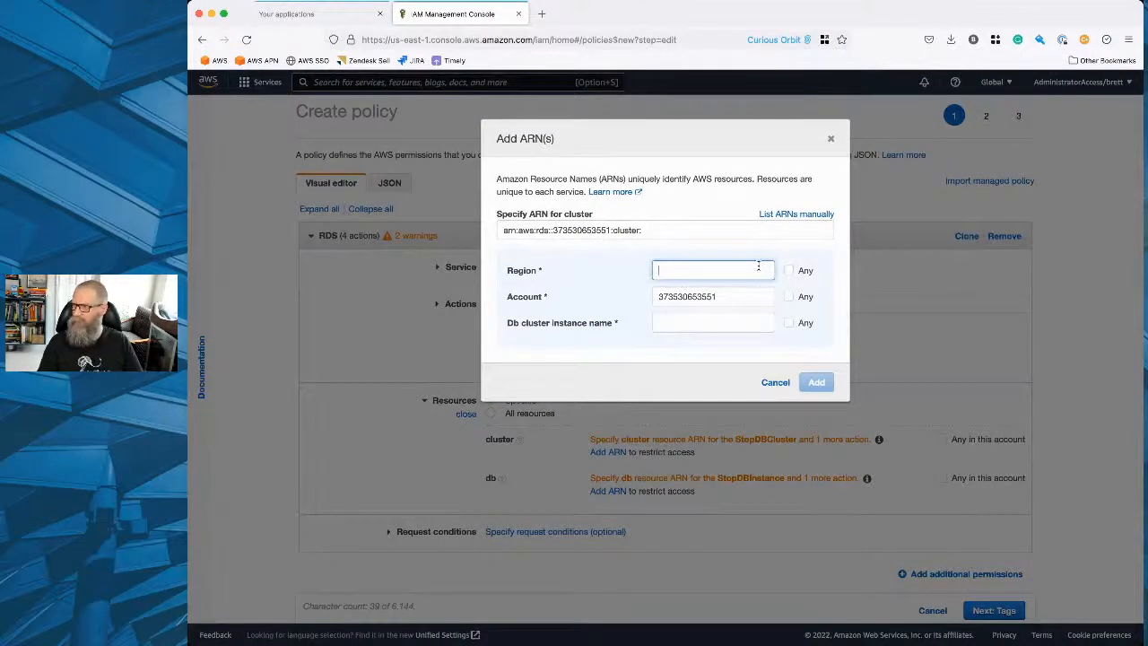
text(us-east-1)
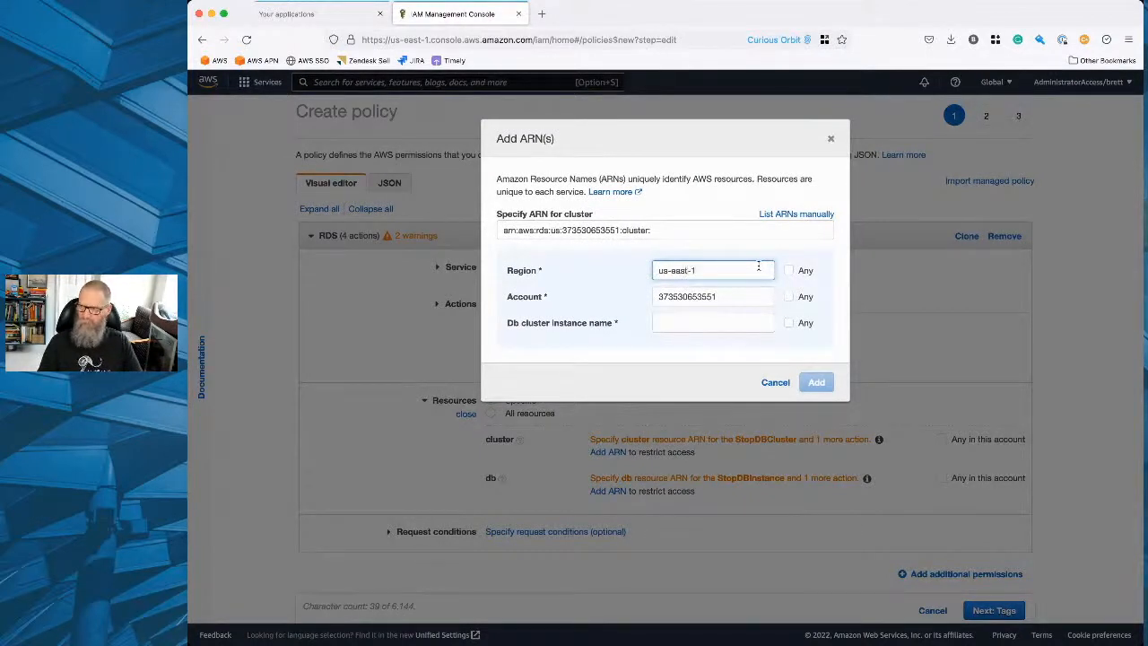
click(749, 321)
click(788, 325)
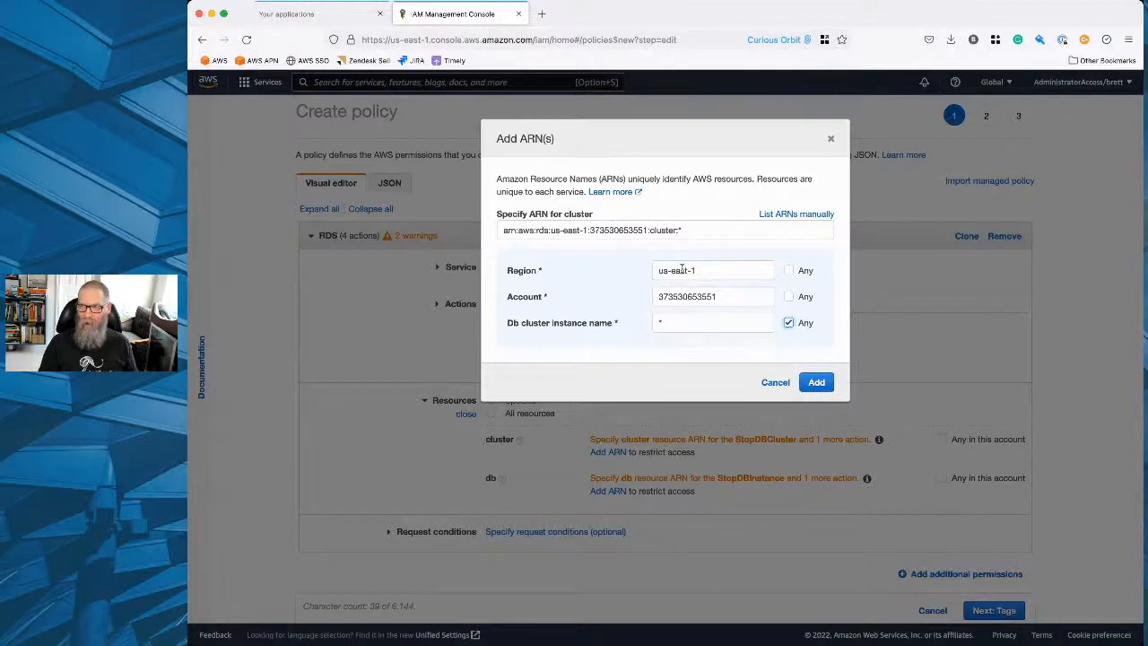
click(677, 325)
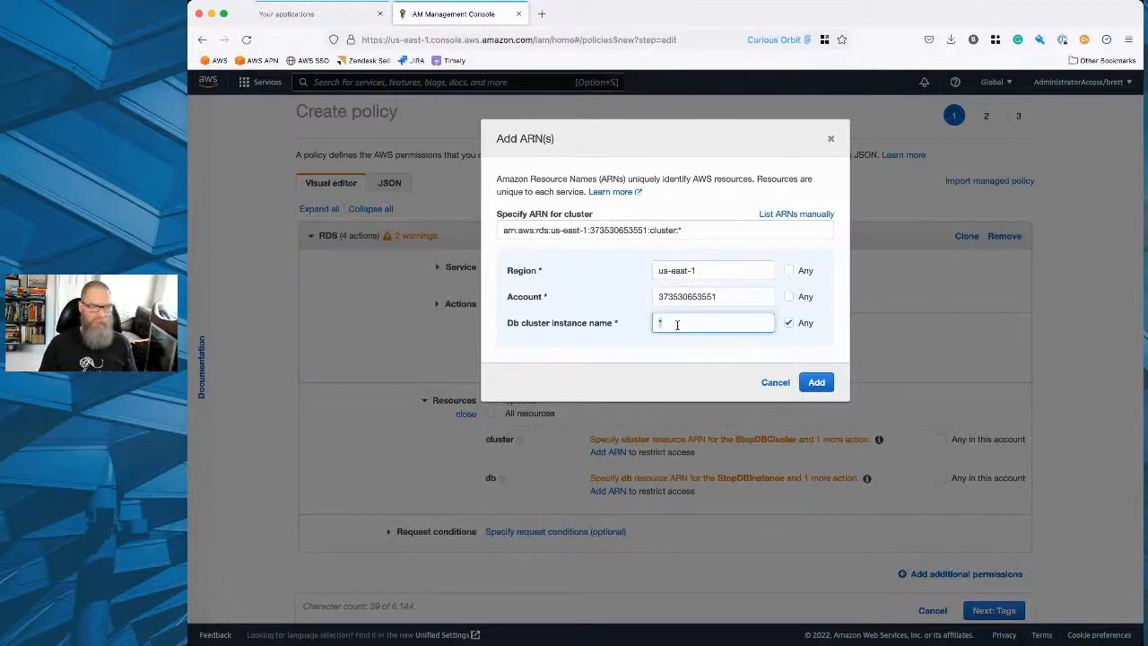
key(shift+Tab)
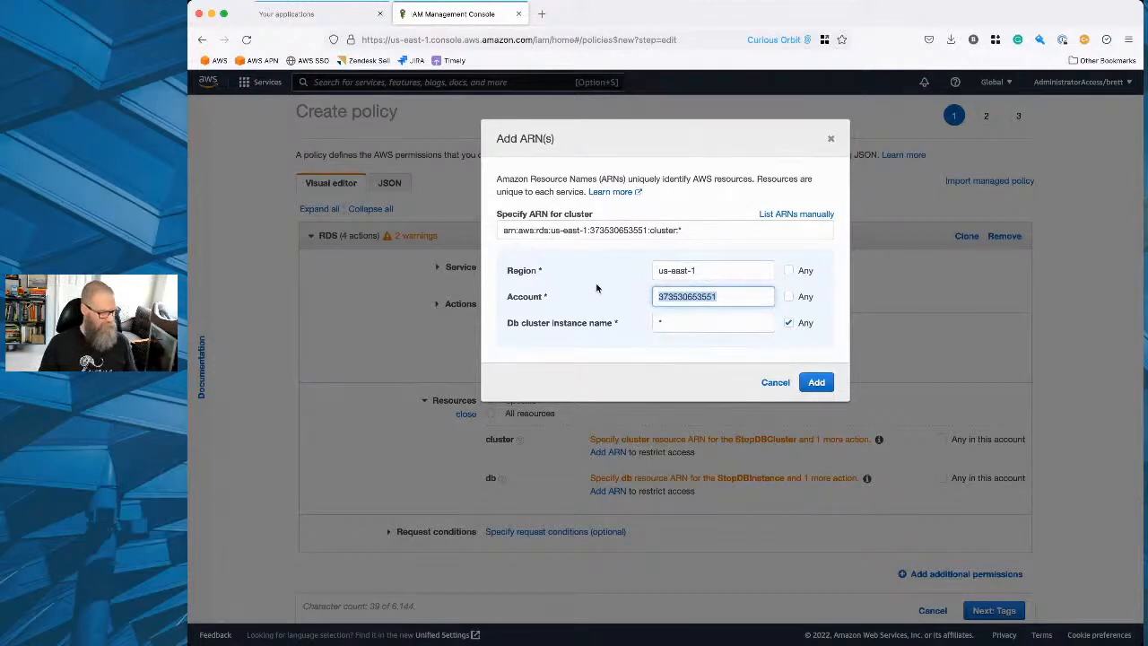
click(817, 382)
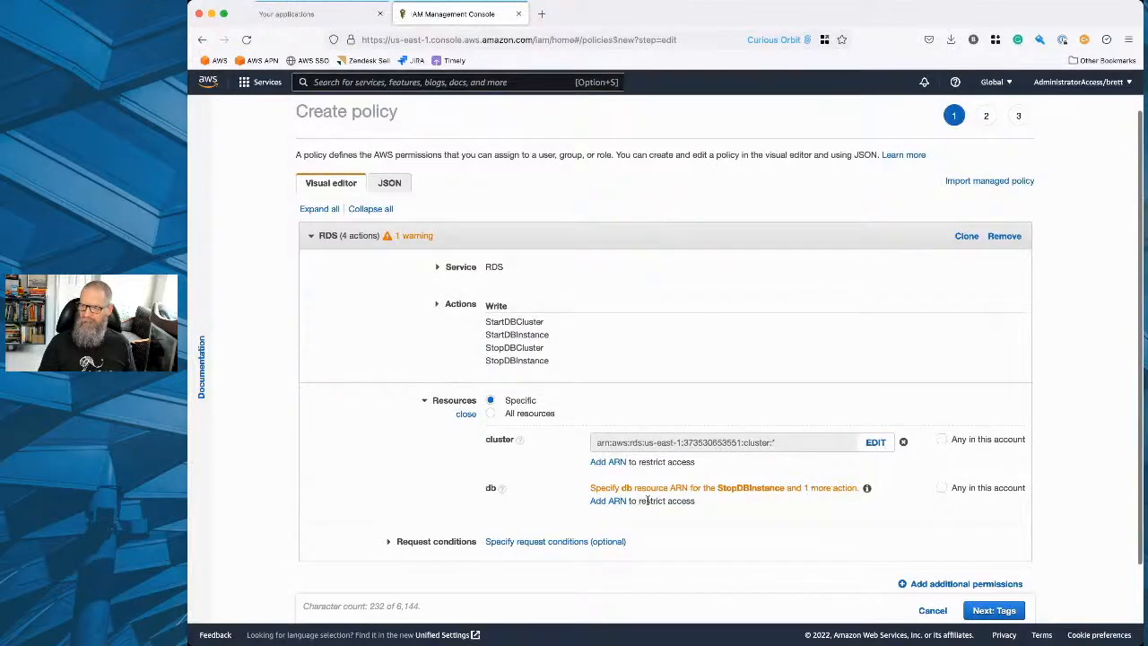
Restrict the db resource with an ARN for region us-east-1, the current account and any DB instance name.
click(609, 501)
click(685, 270)
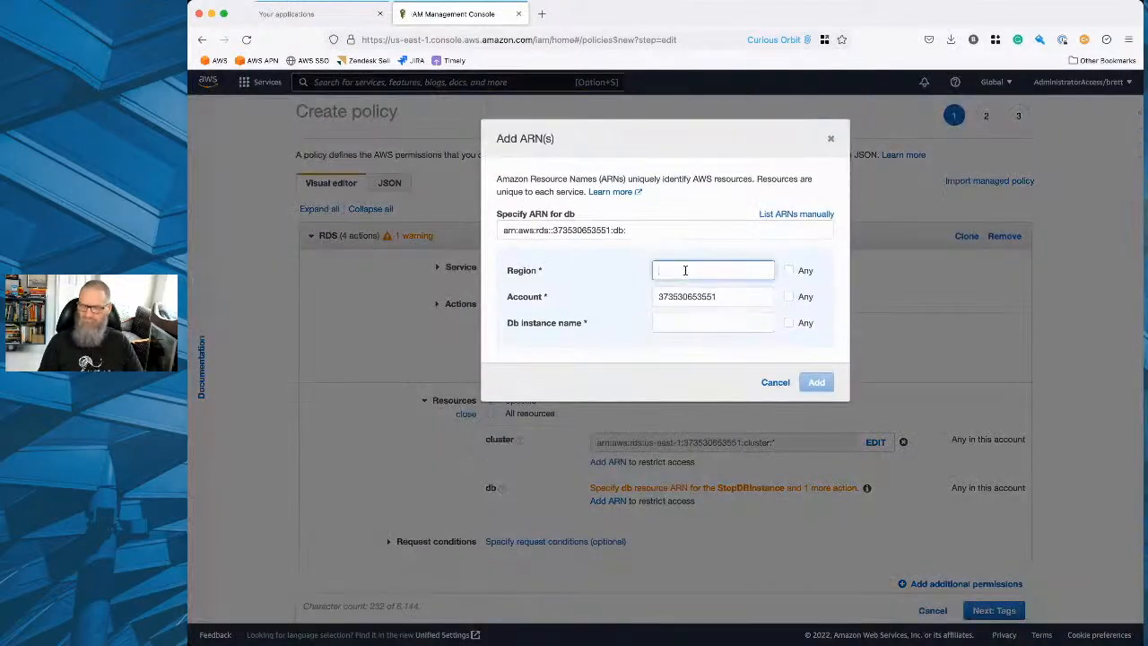
text(us-eas)
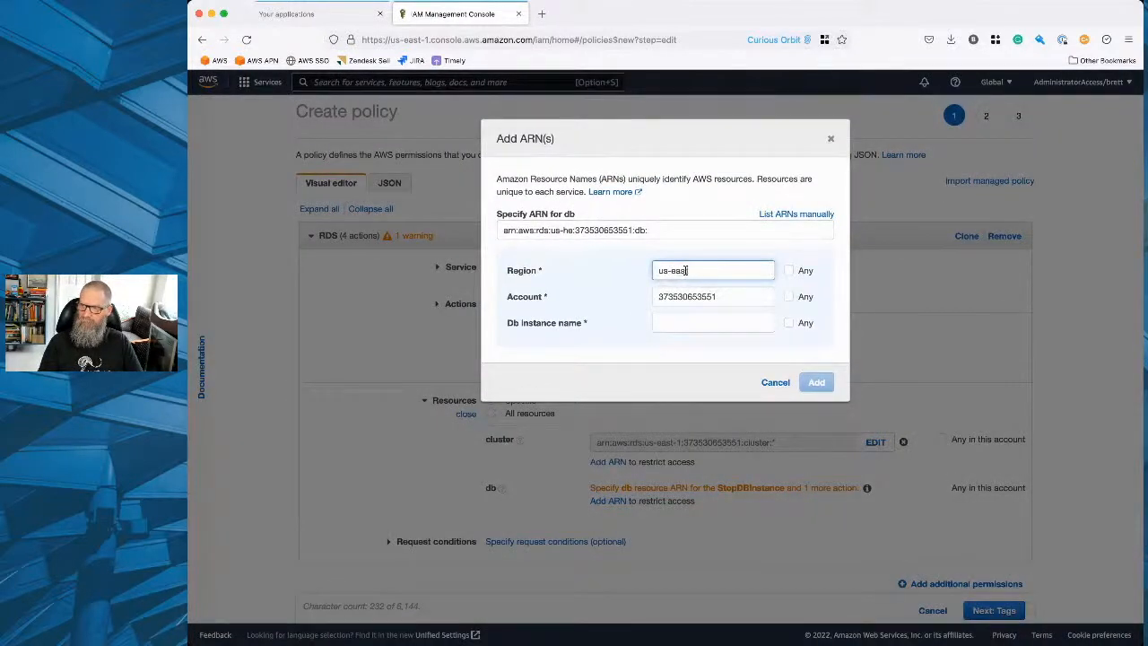
text(t-1)
click(671, 324)
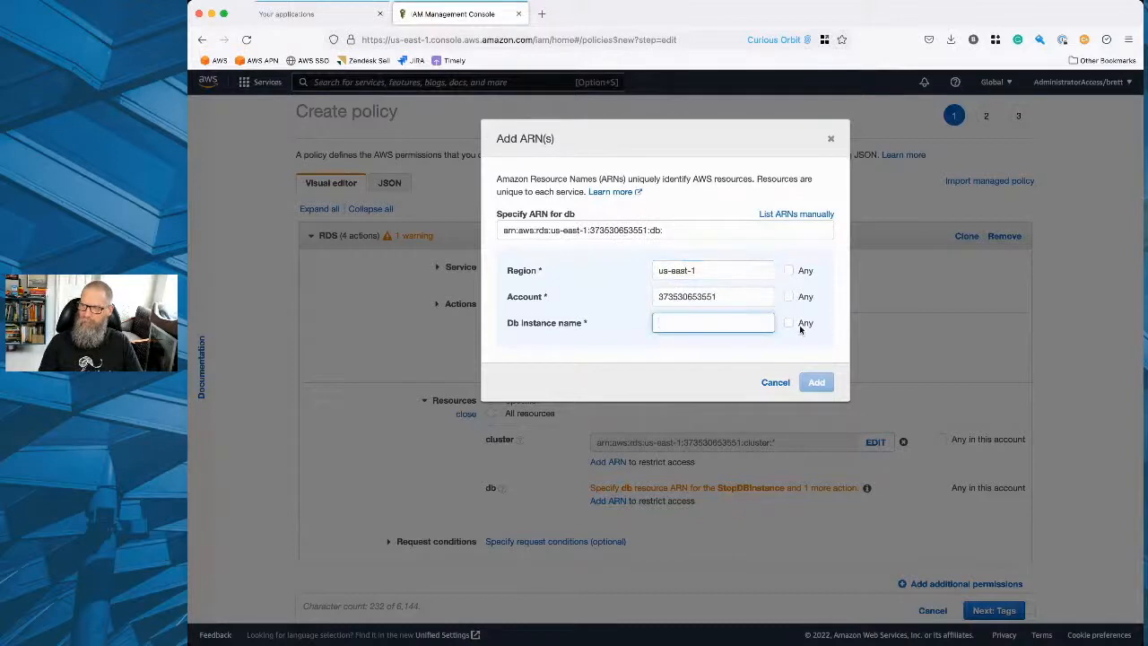
click(788, 323)
click(816, 384)
Expand the request conditions and try out the Source IP and MFA required options, clearing both again.
scroll(641, 404, down, 2)
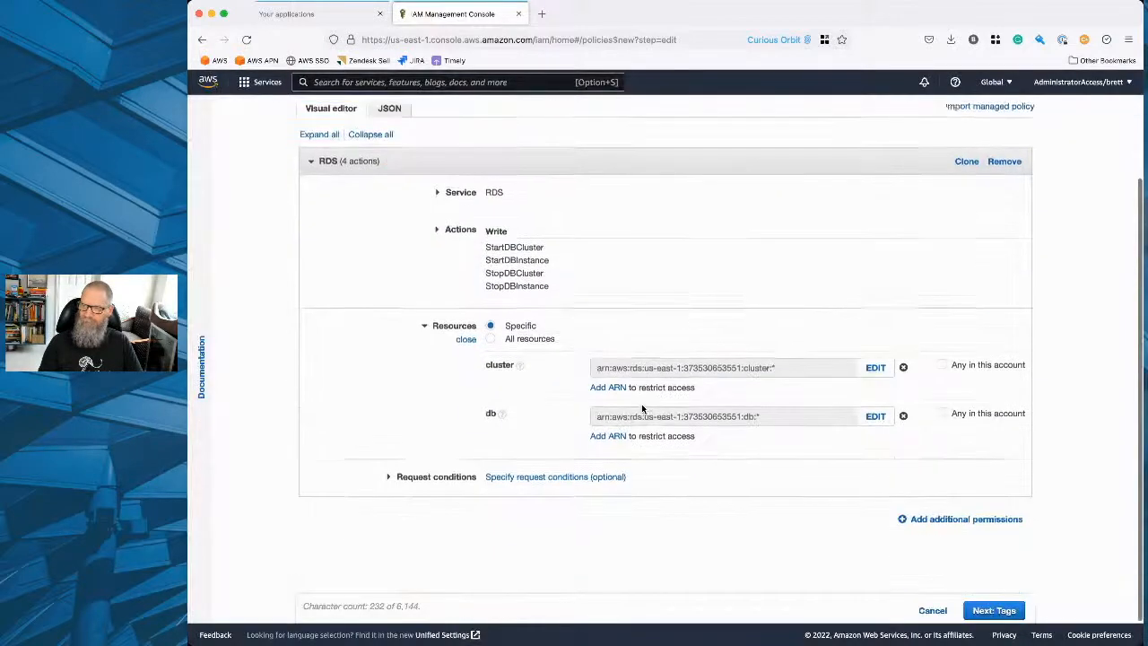
click(397, 479)
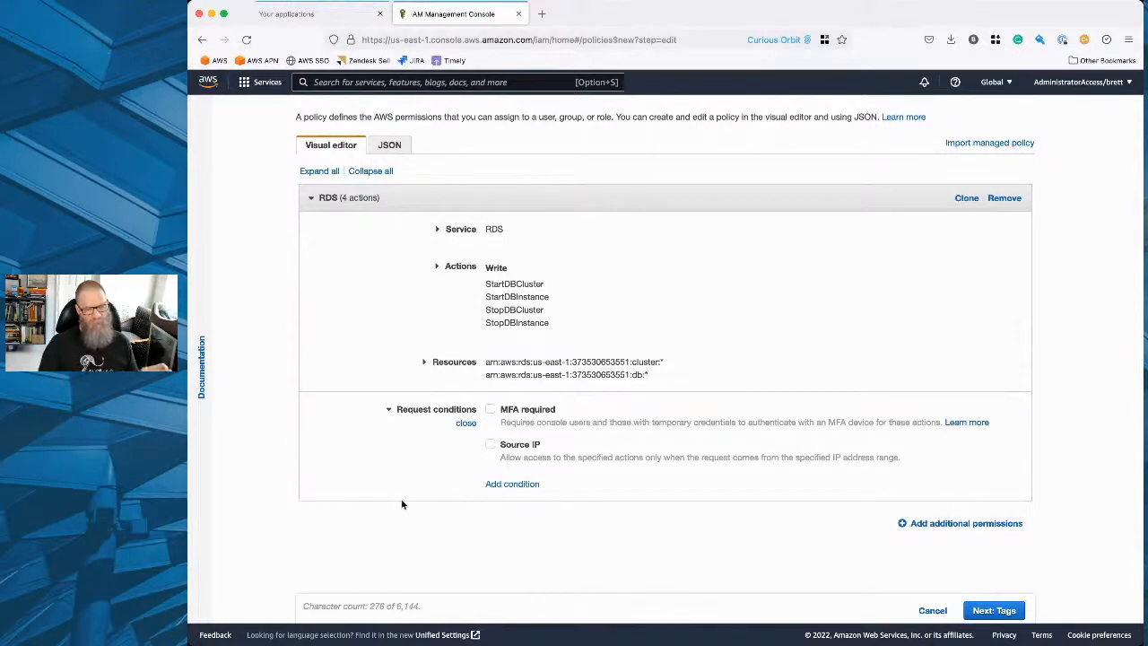
click(490, 444)
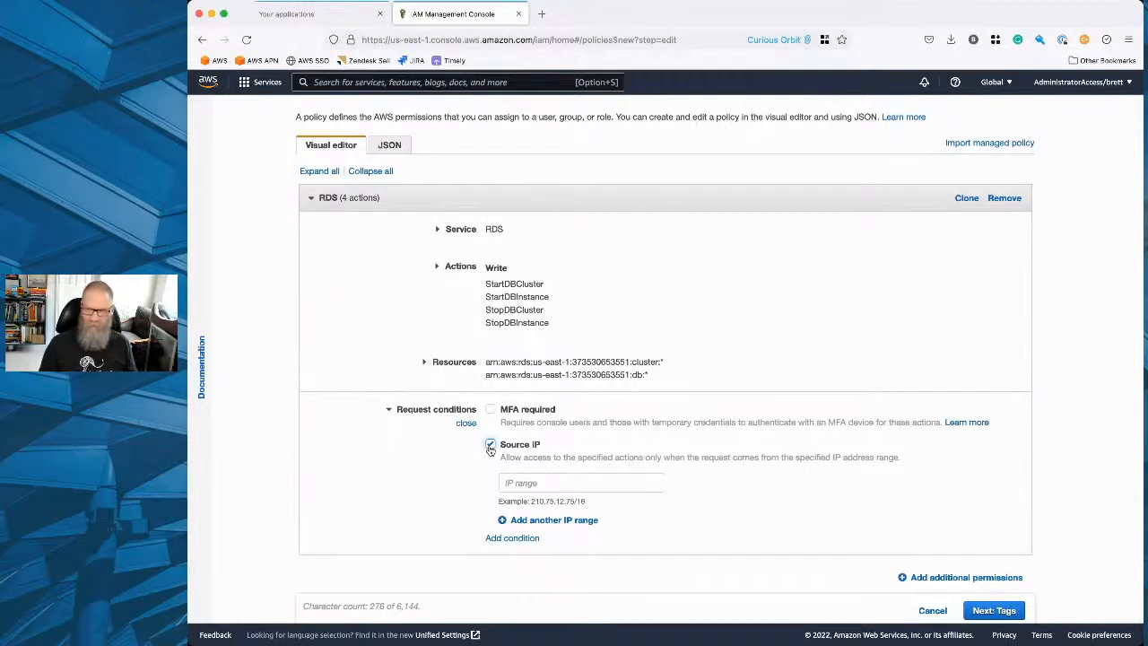
click(492, 446)
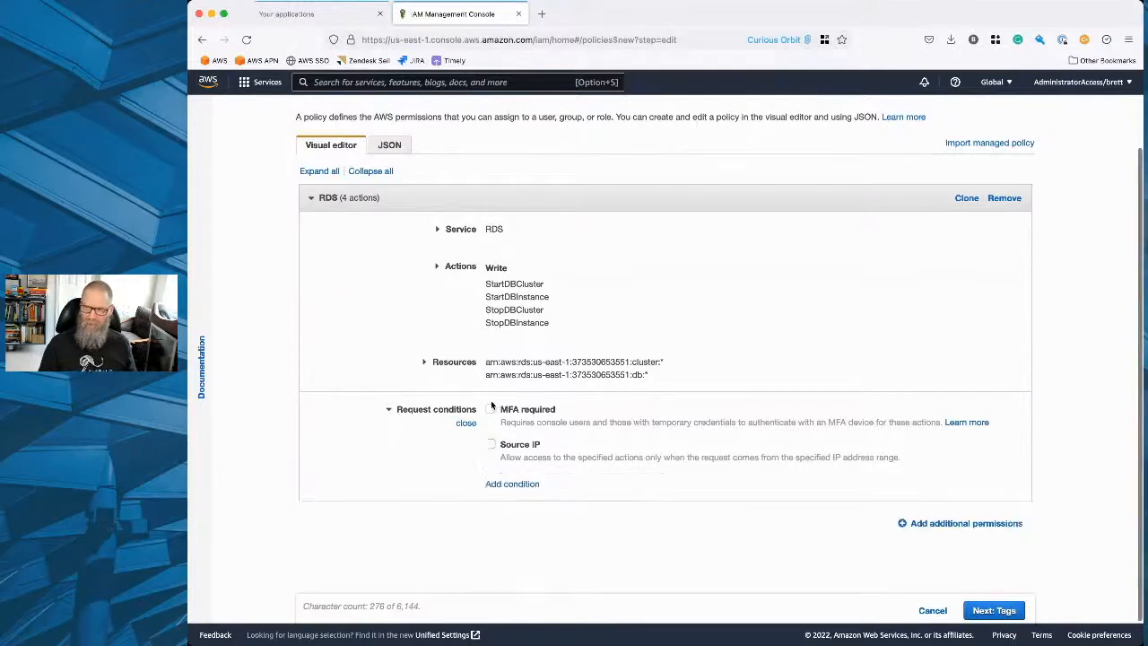
click(492, 409)
click(491, 445)
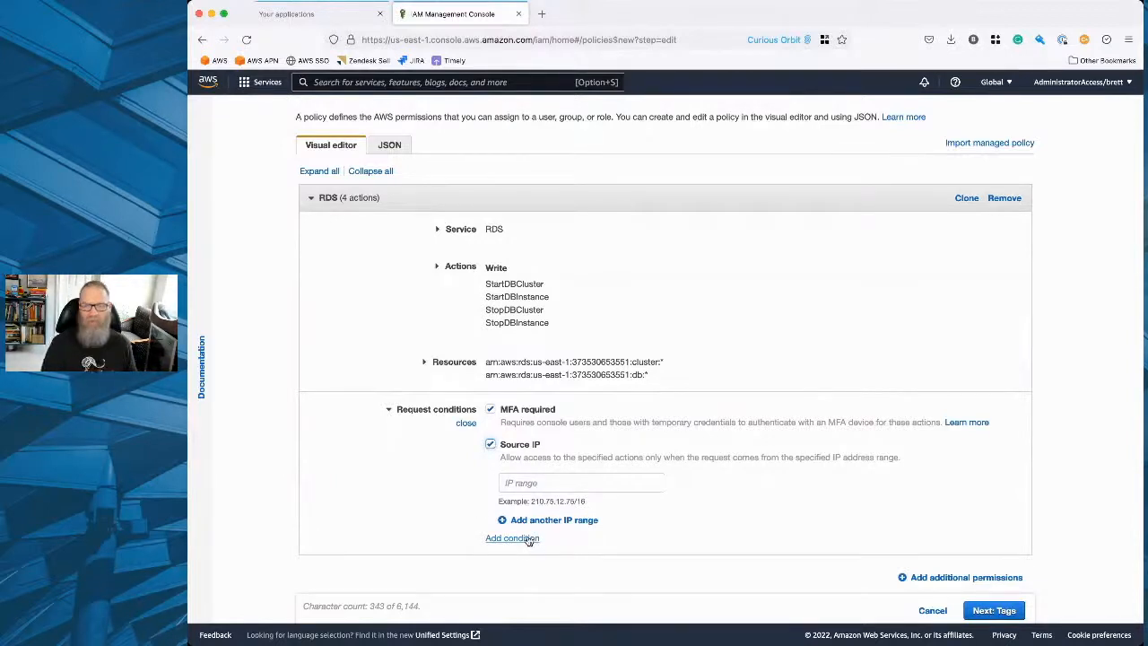
click(491, 445)
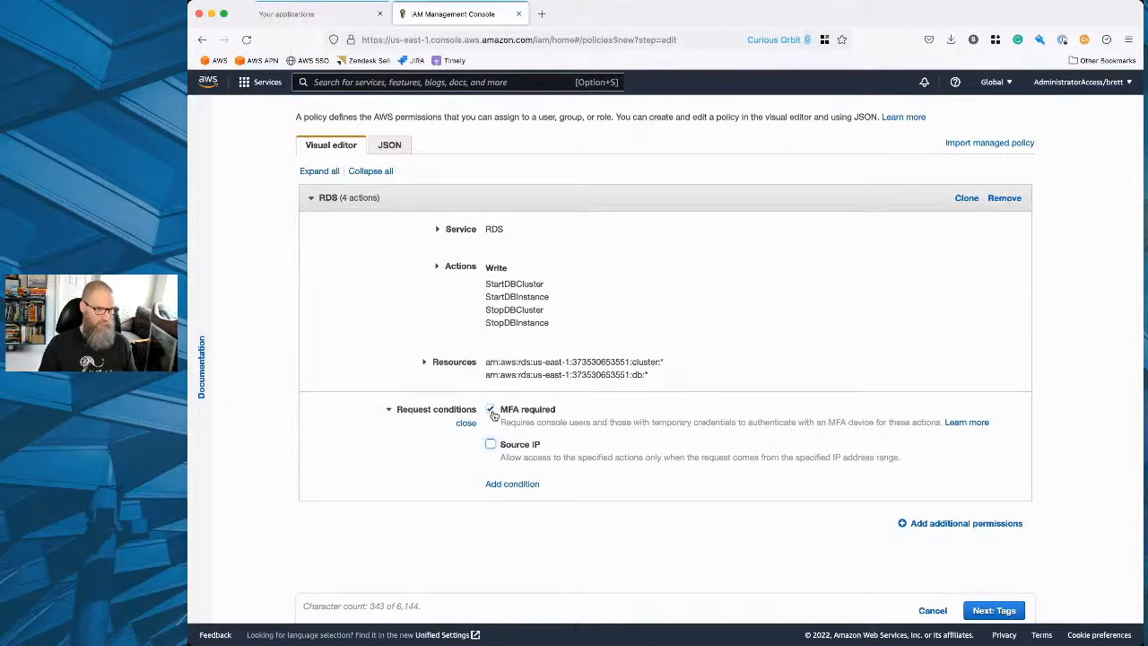
click(490, 409)
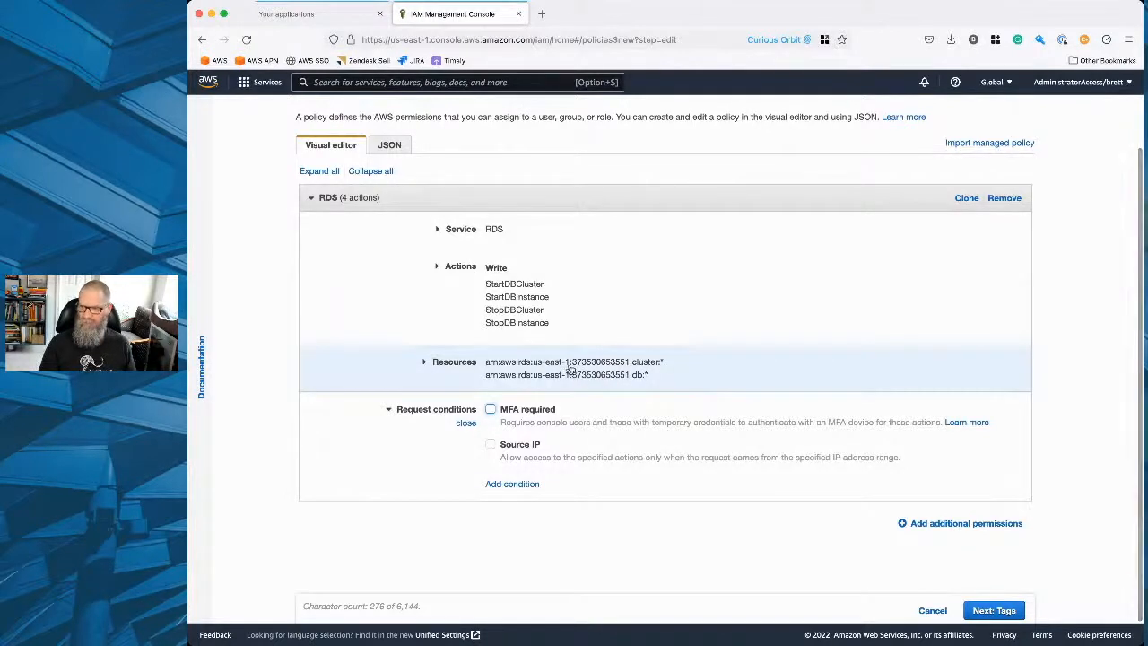
Continue to the policy review without adding any tags.
click(994, 610)
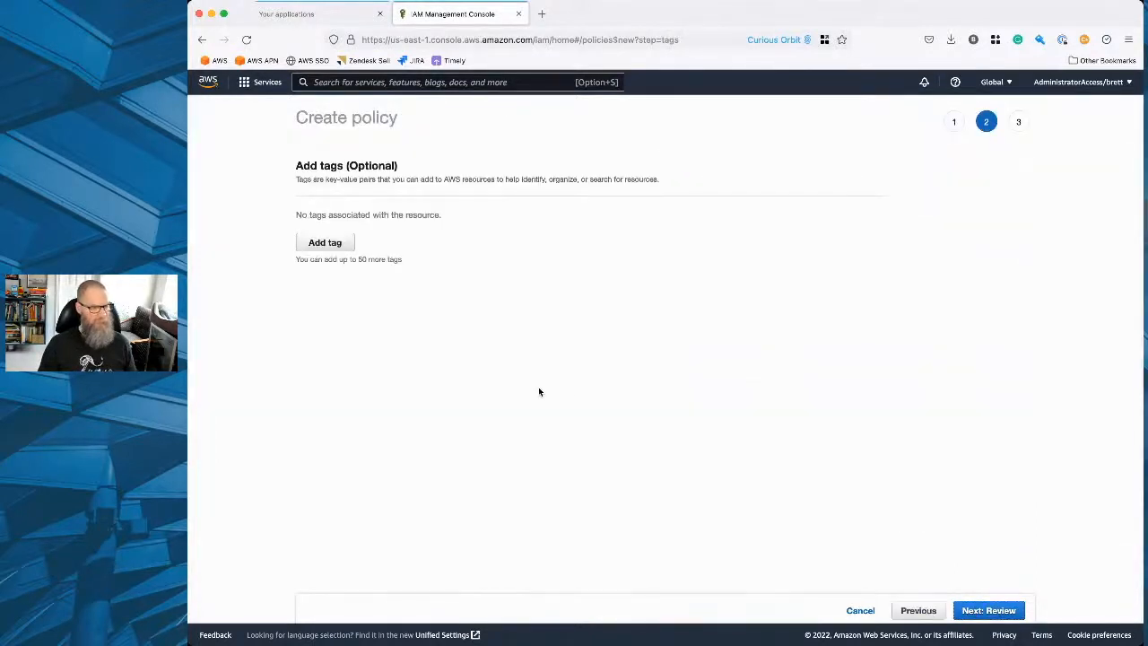
scroll(538, 391, down, 1)
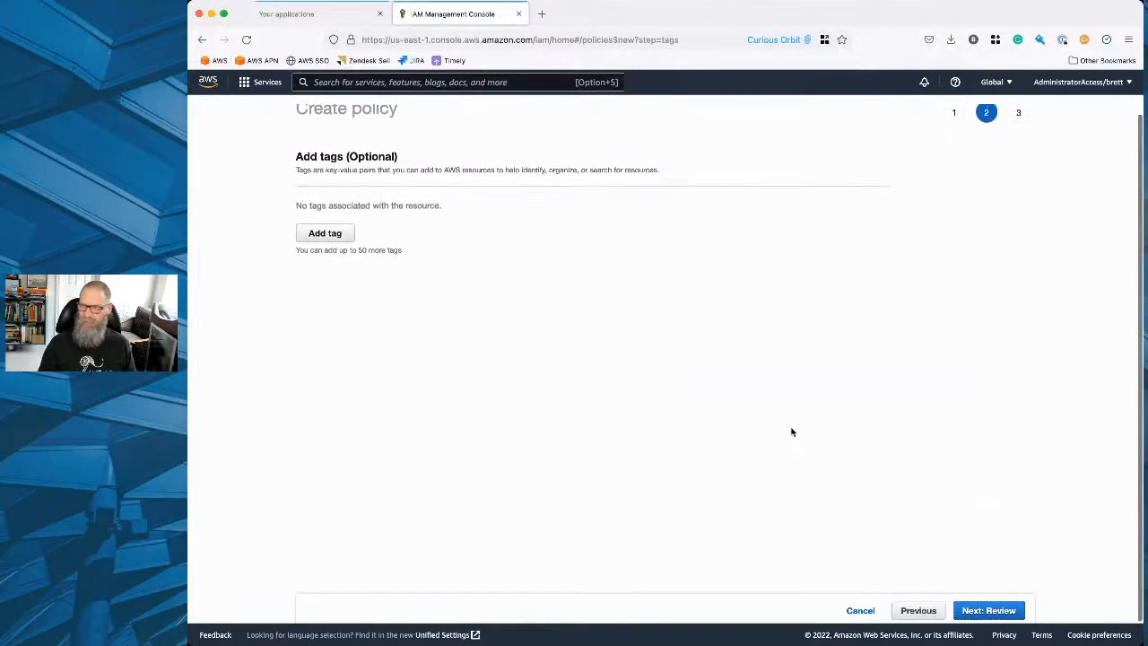
click(980, 610)
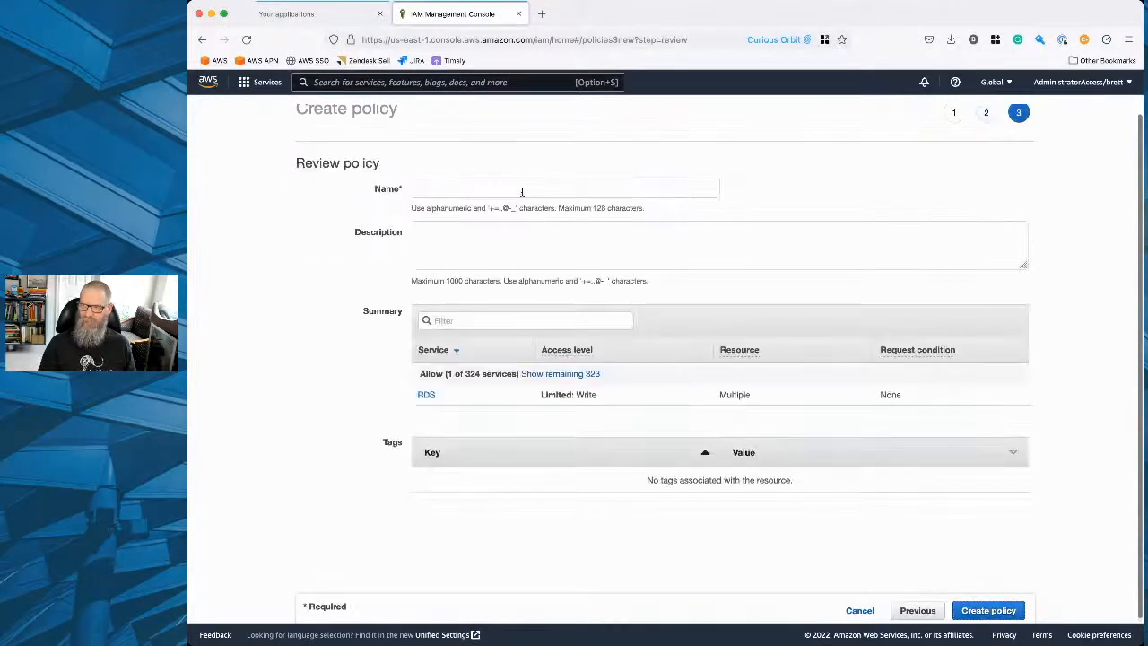
Name the policy acmewidgets-dba-policy.
click(629, 195)
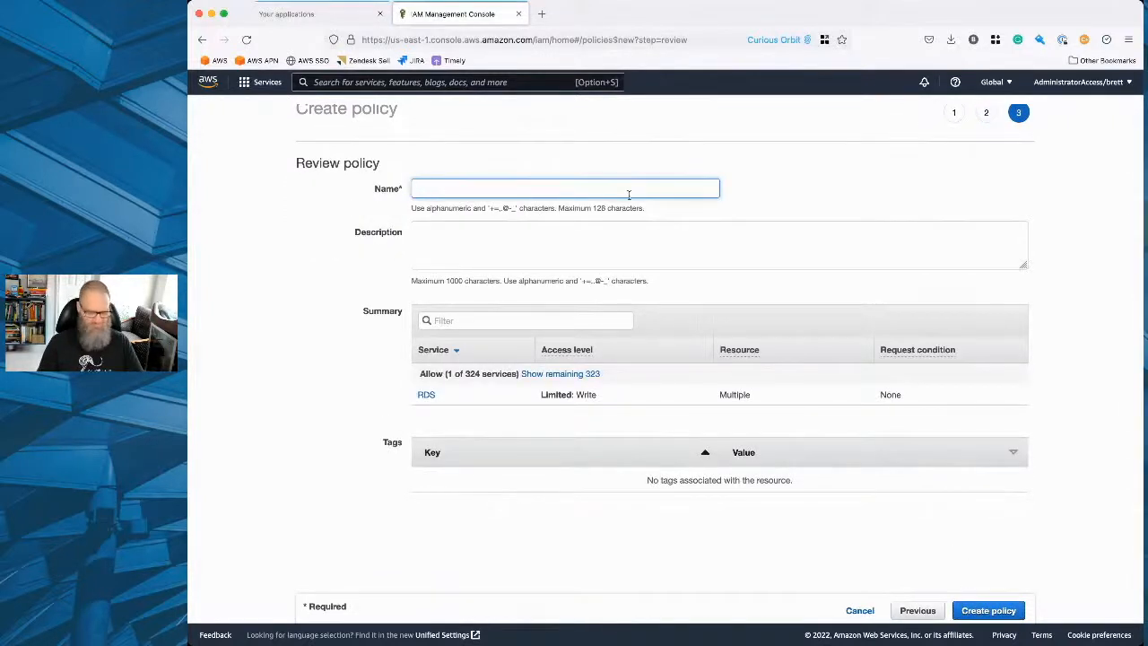
text(demo)
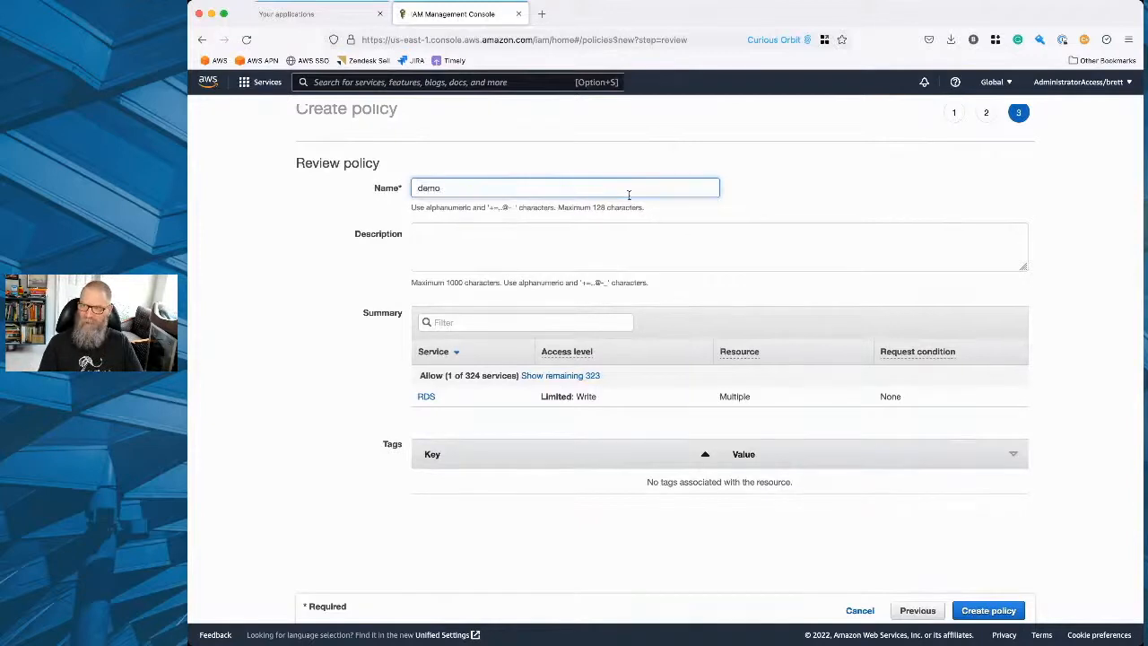
key(BackSpace)
key(BackSpace)
key(BackSpace)
key(BackSpace)
text(ac)
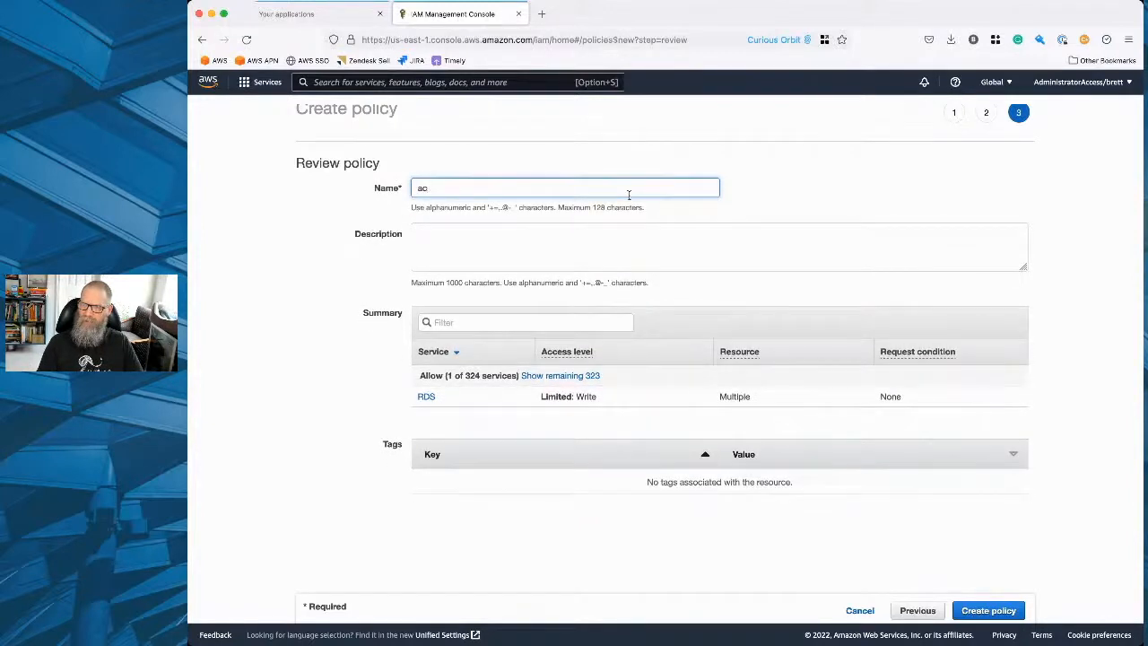
key(BackSpace)
key(BackSpace)
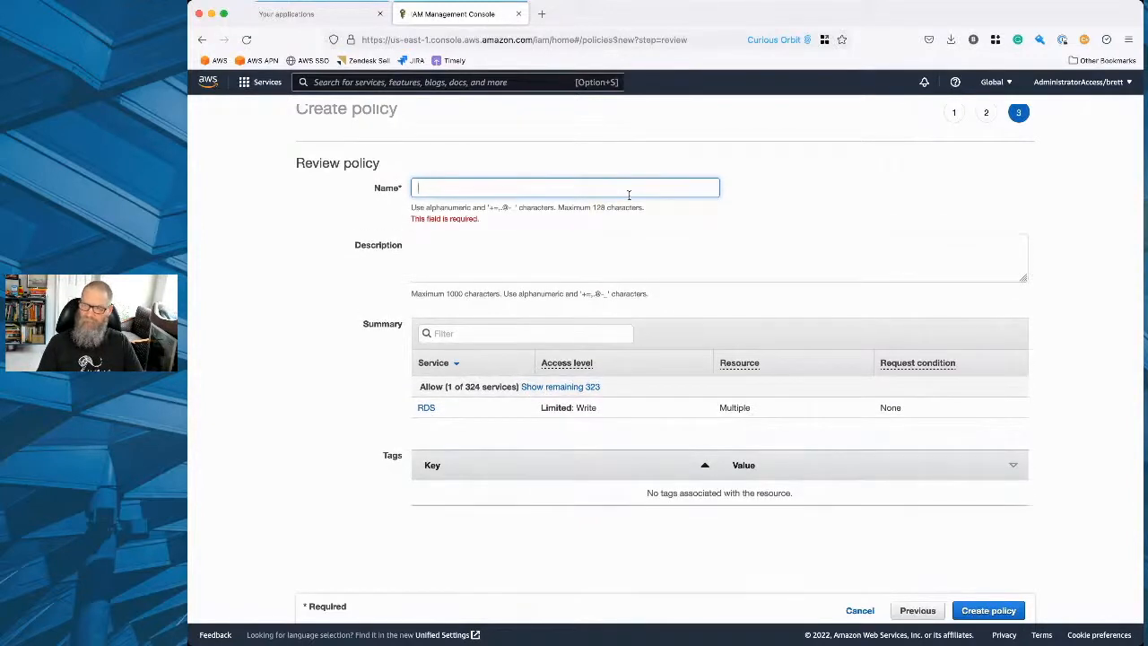
text(ad)
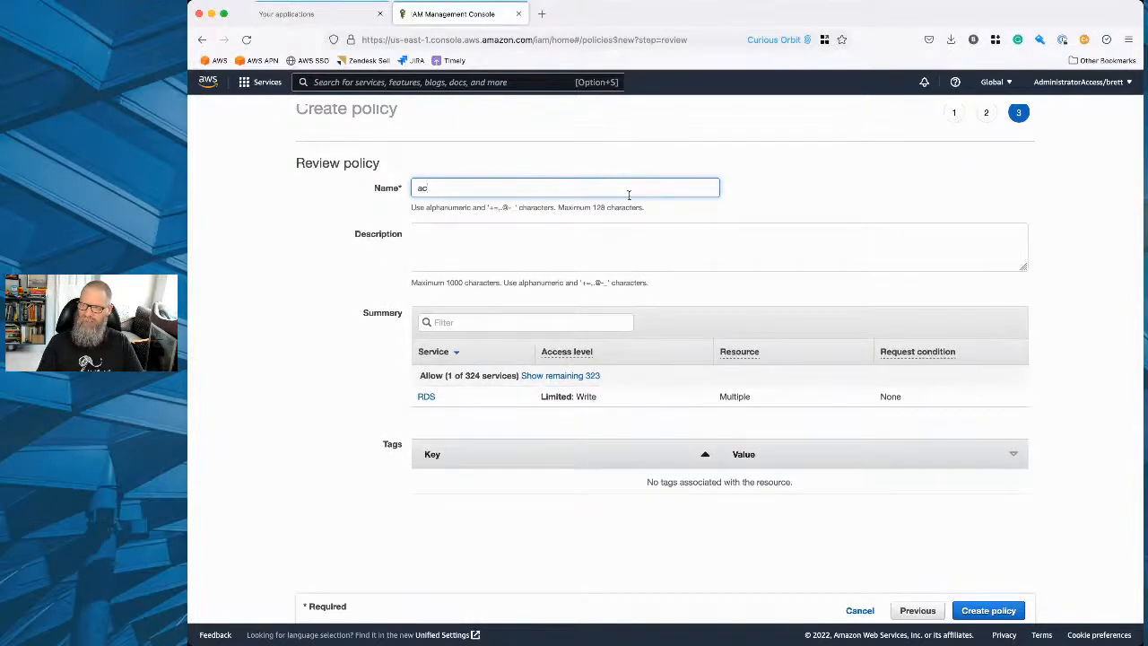
text(mewidgets-)
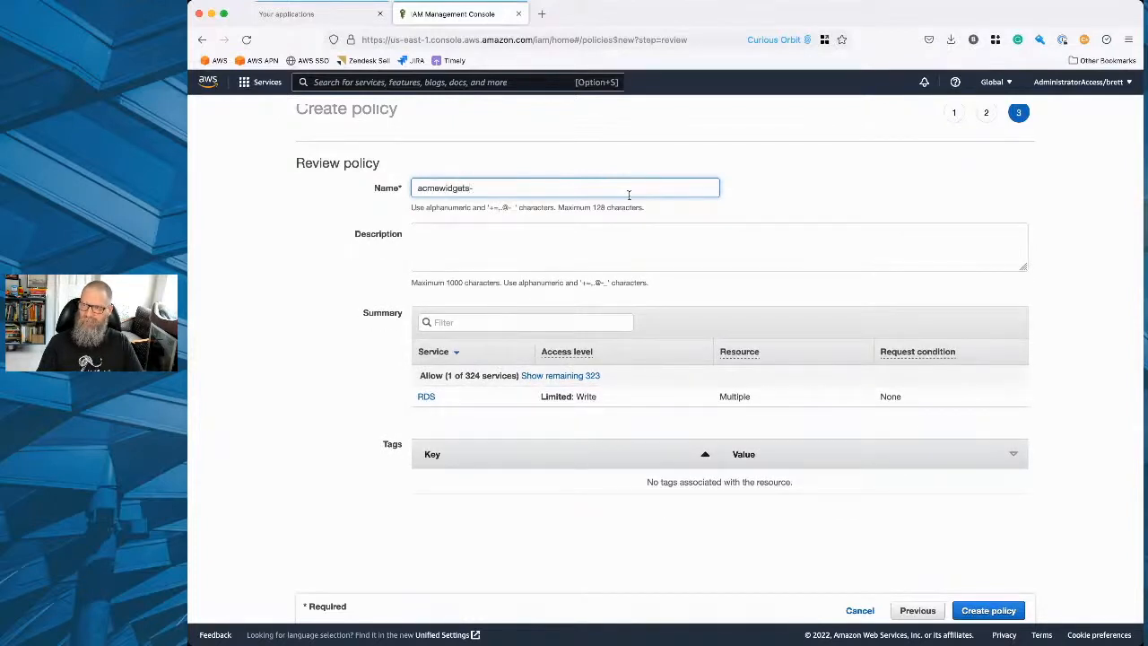
text(rds)
key(BackSpace)
key(BackSpace)
key(BackSpace)
text(dba-policy)
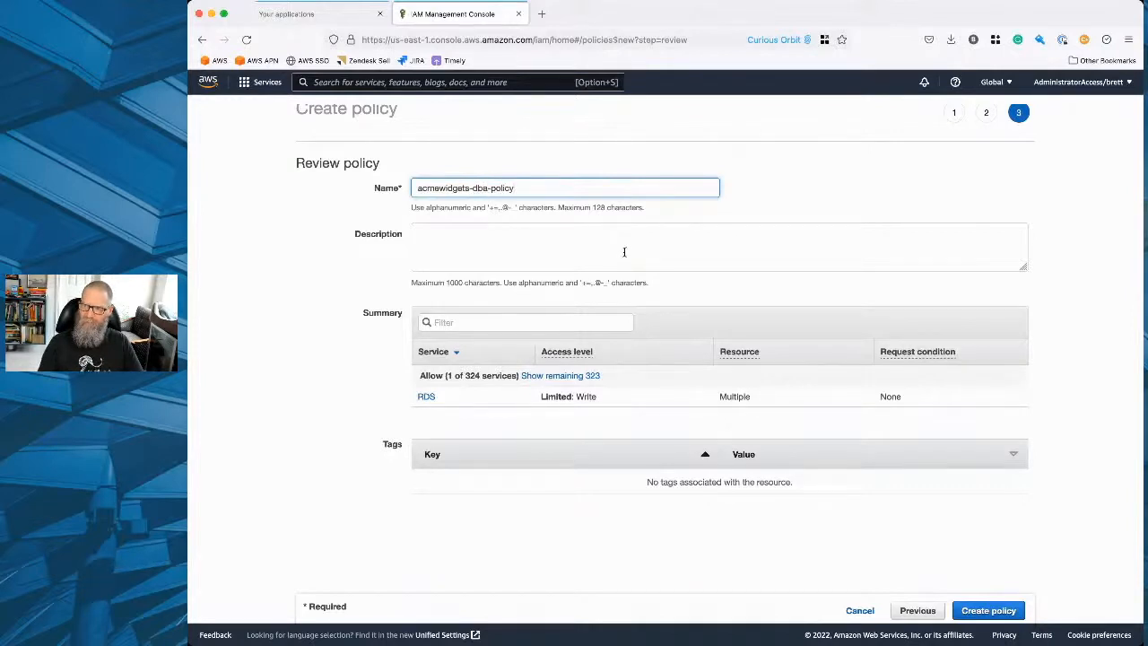
Enter the description "Allow access to RDS DB instances and clusters" and create the policy.
click(586, 249)
text(All)
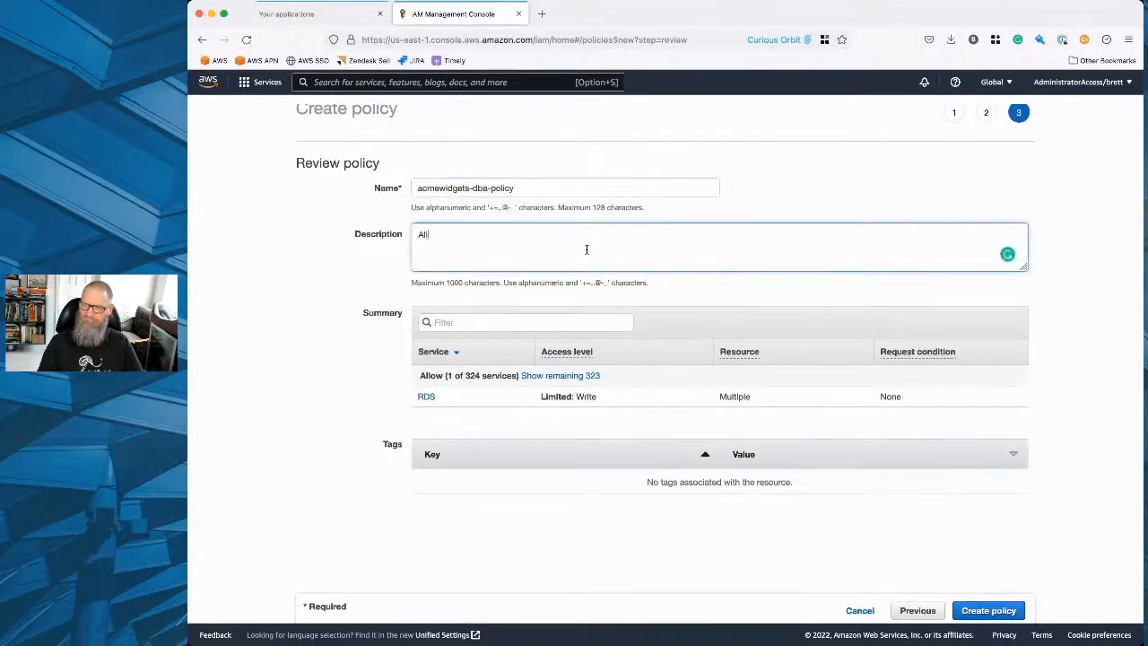
text(ow access to RDS)
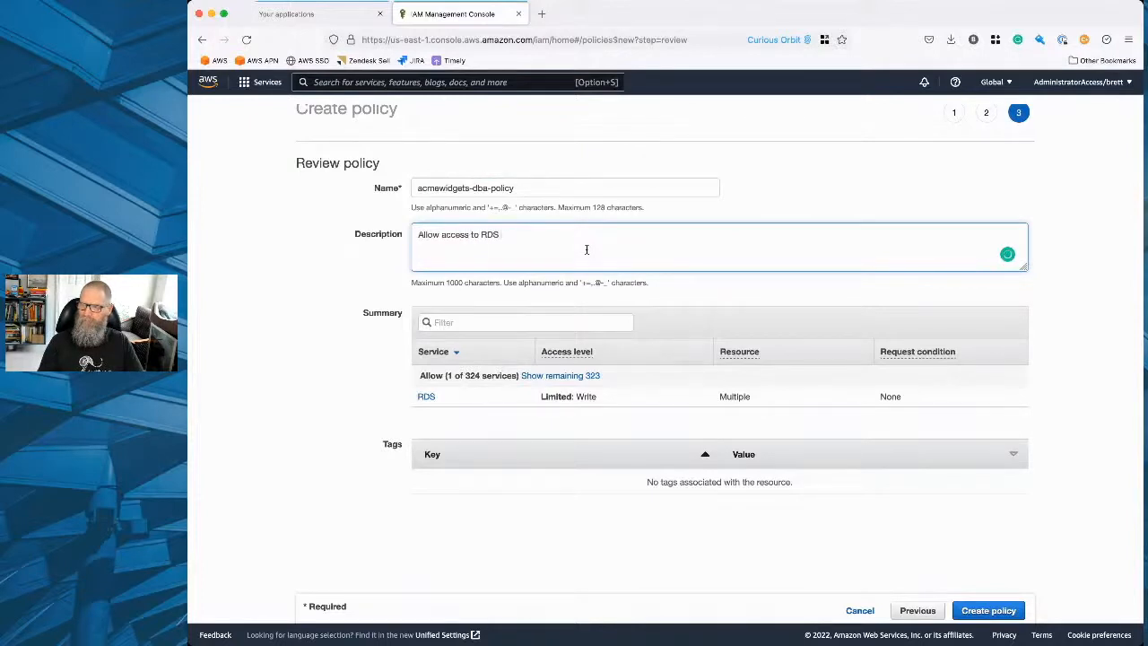
text( DB insta)
text(nces on)
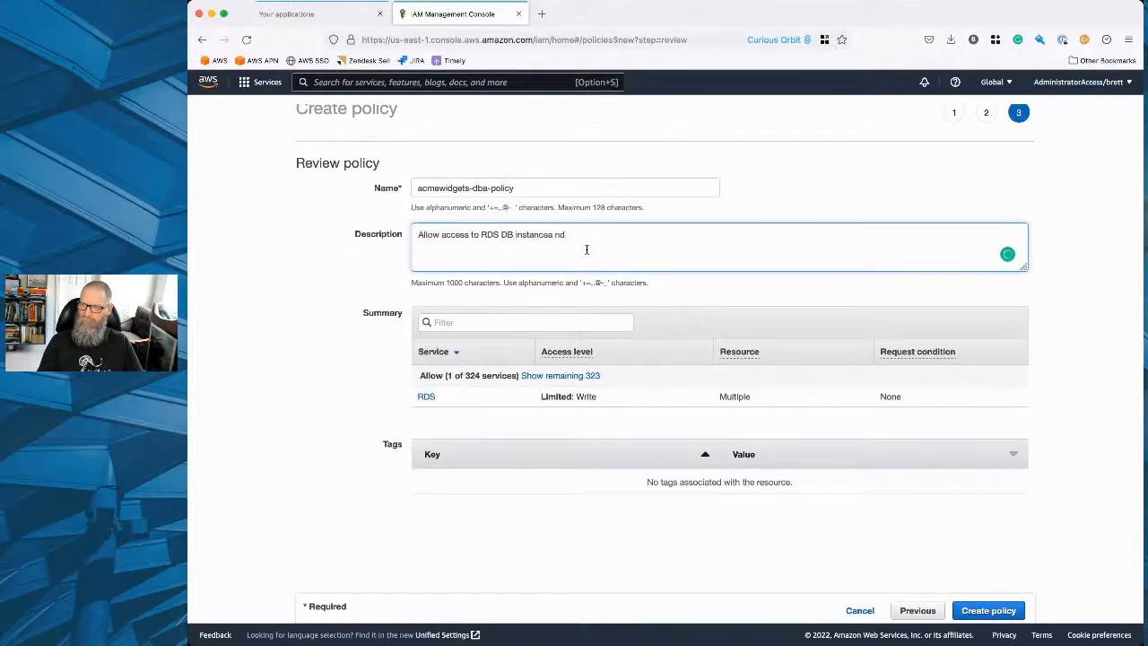
key(BackSpace)
key(BackSpace)
key(BackSpace)
key(BackSpace)
text(s and clusters)
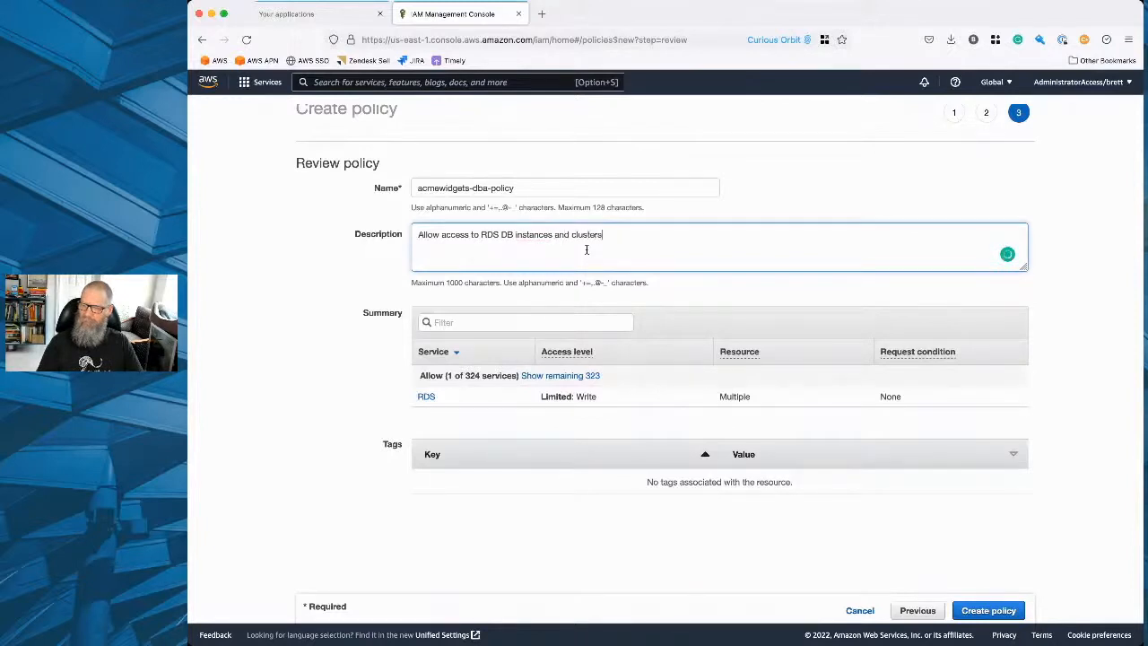
click(976, 611)
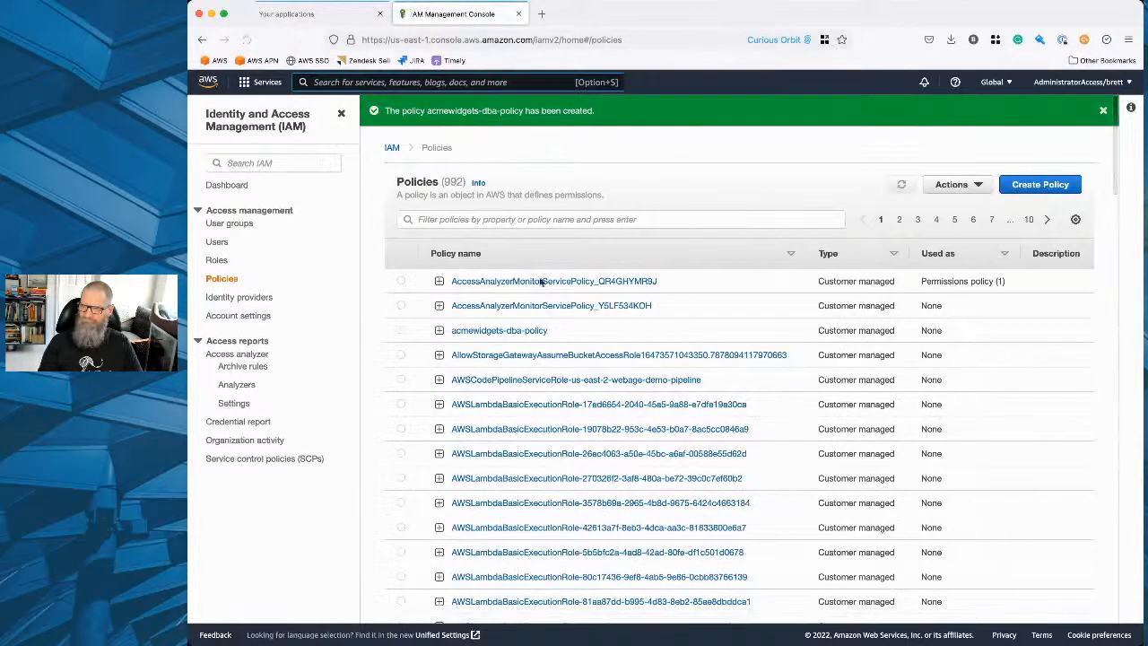
Filter the policies by type Customer managed and open acmewidgets-dba-policy.
click(493, 219)
click(427, 267)
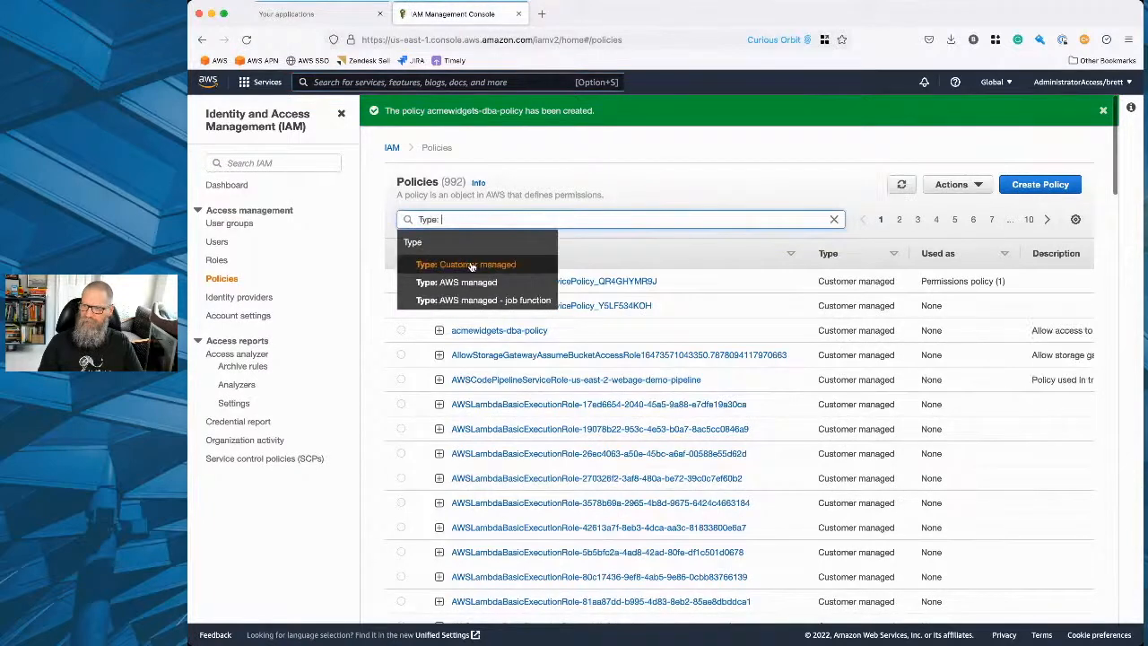
click(477, 266)
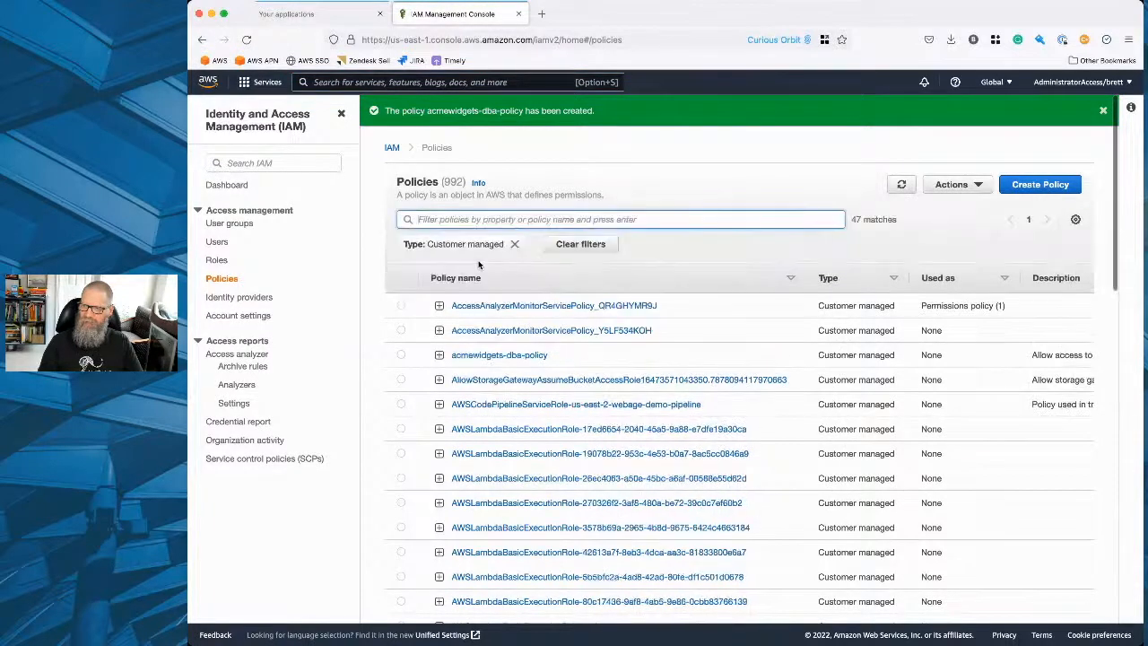
click(492, 356)
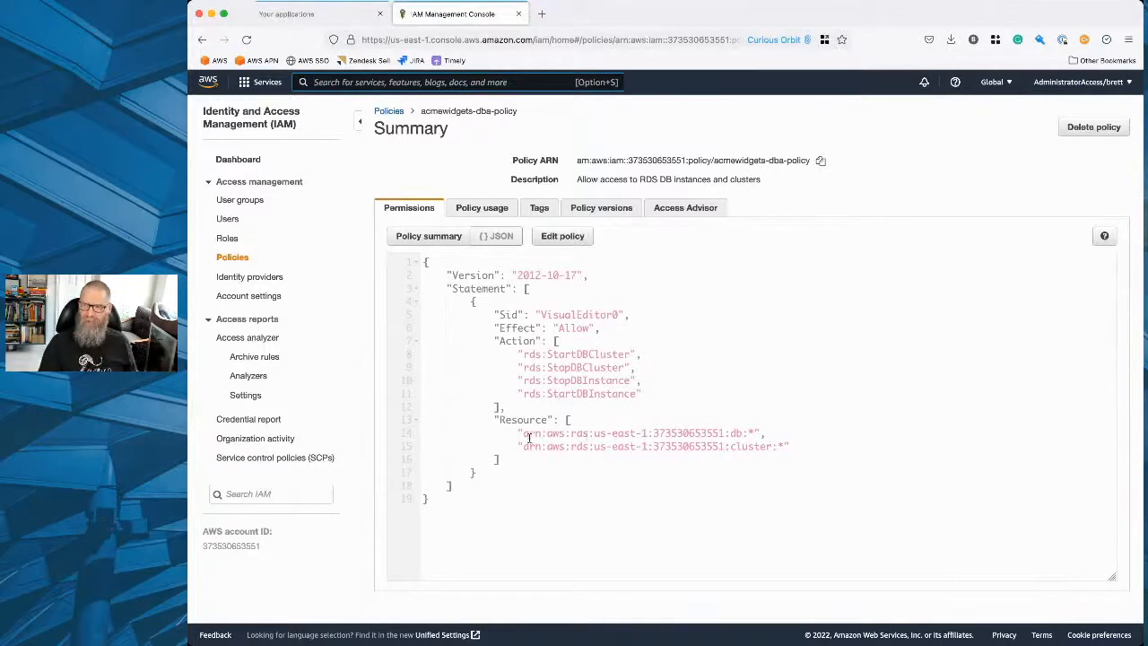
Examine the policy's JSON and permissions summary, and view its JSON in the policy editor without changing it.
key(alt+s)
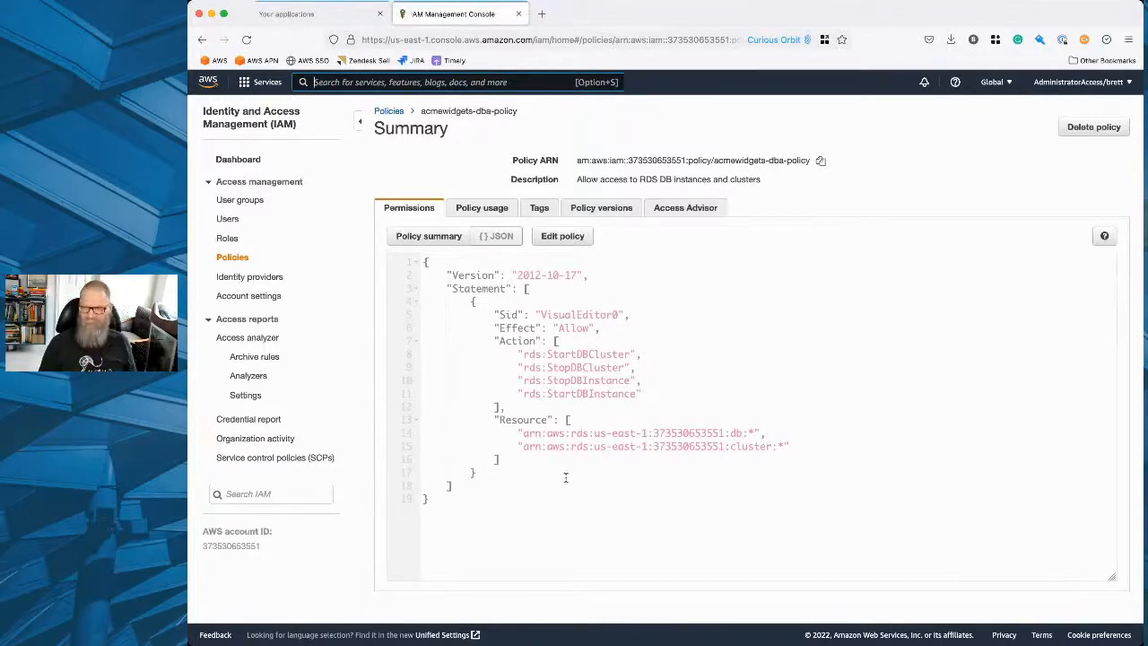
drag(556, 488, 355, 243)
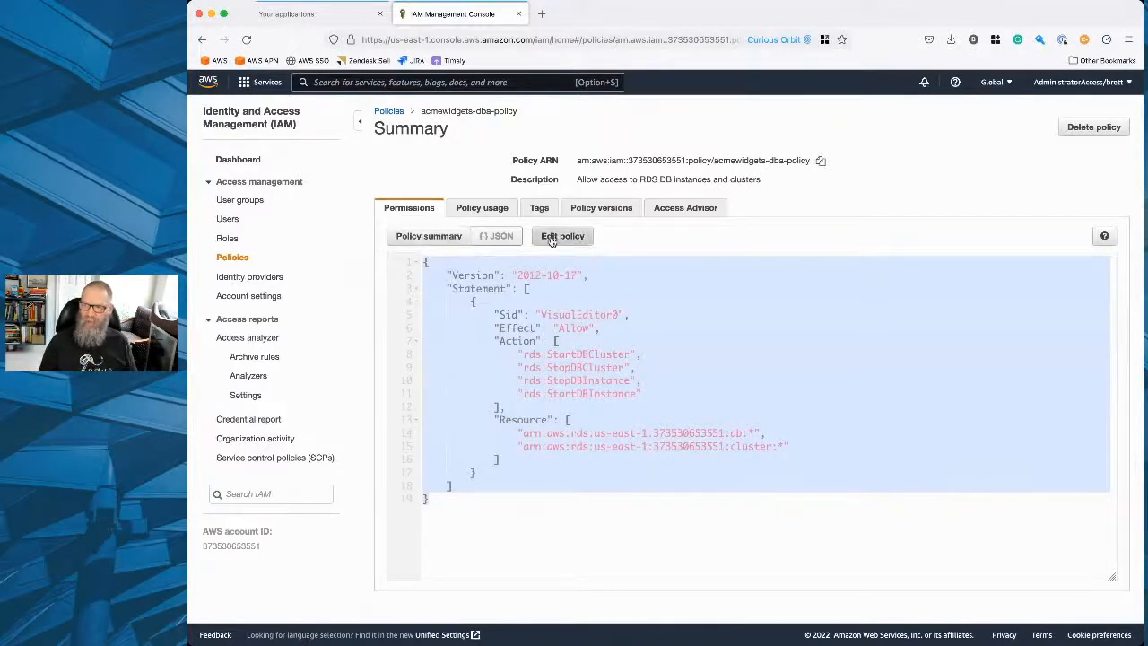
click(429, 236)
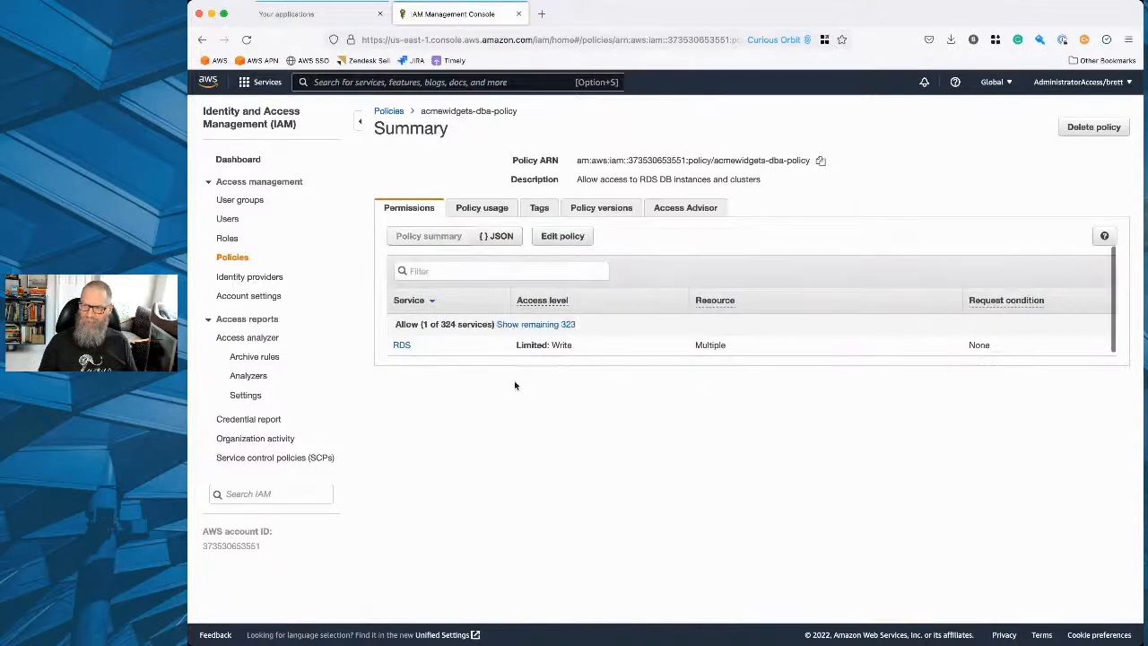
click(569, 235)
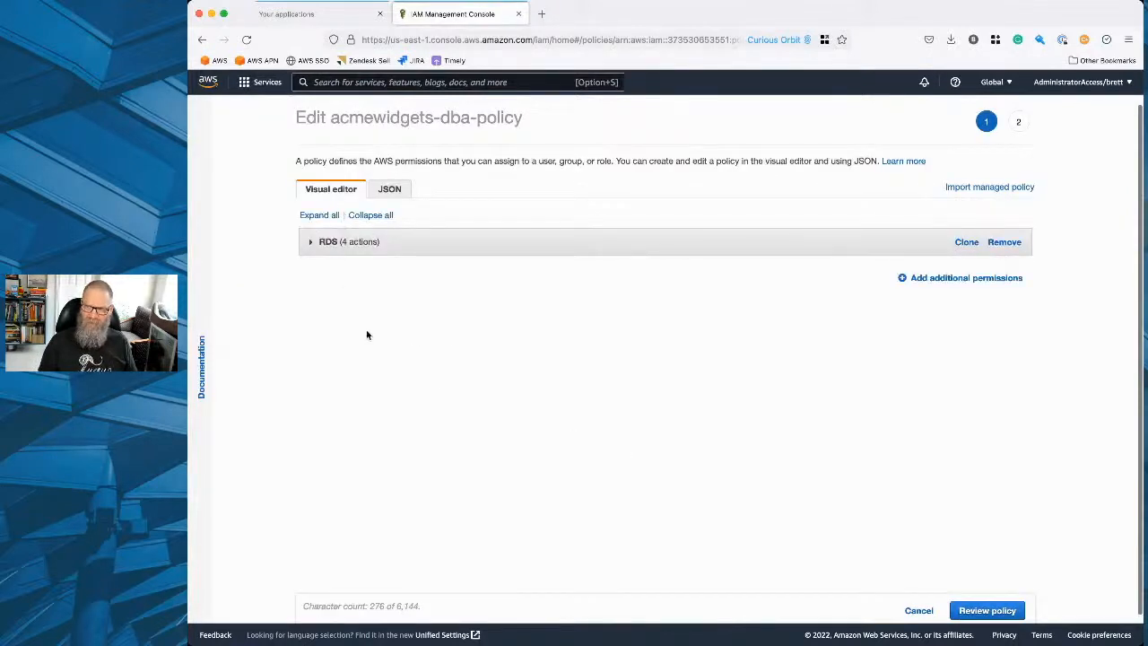
click(395, 191)
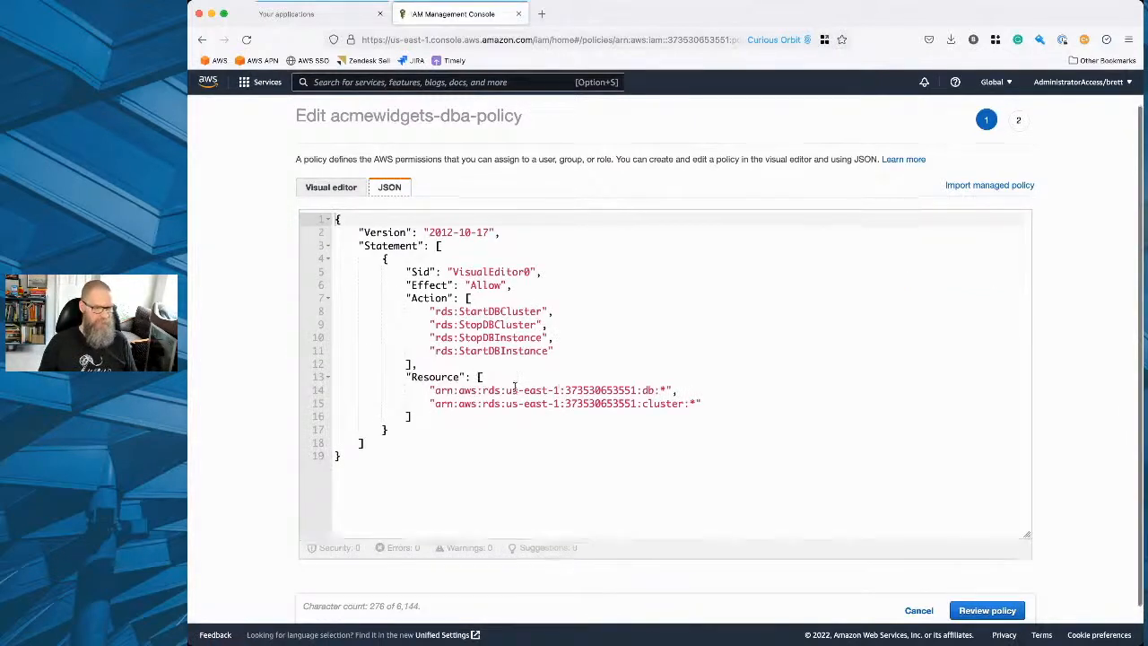
scroll(782, 518, down, 1)
click(918, 610)
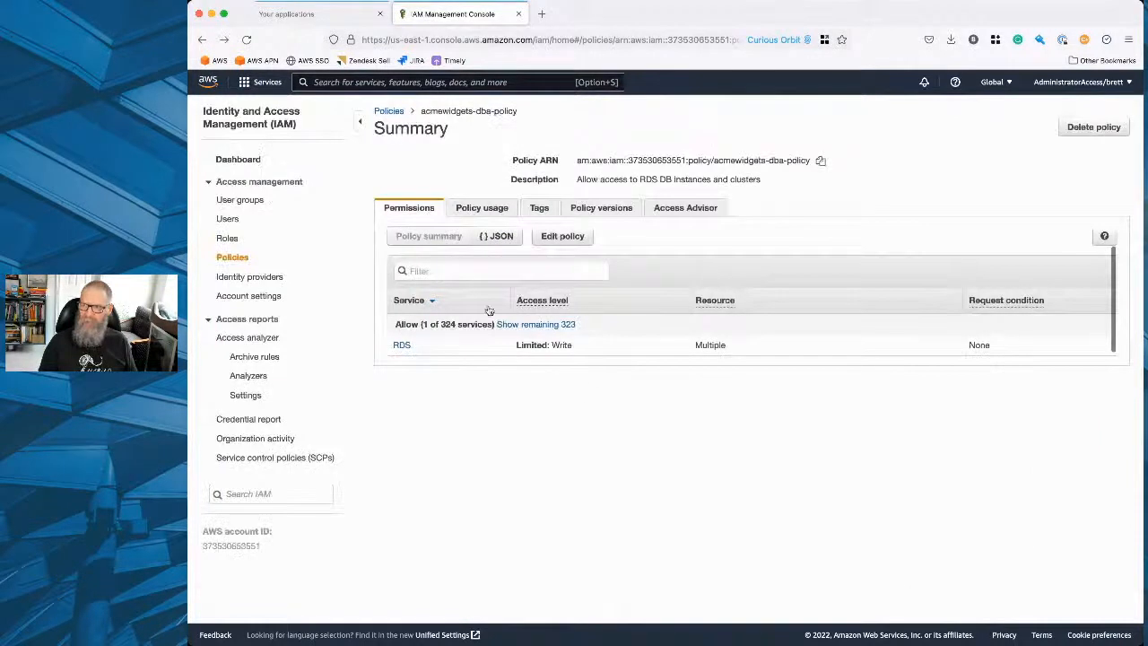
Look through the policy's usage, versions, permissions and Access Advisor information.
click(487, 208)
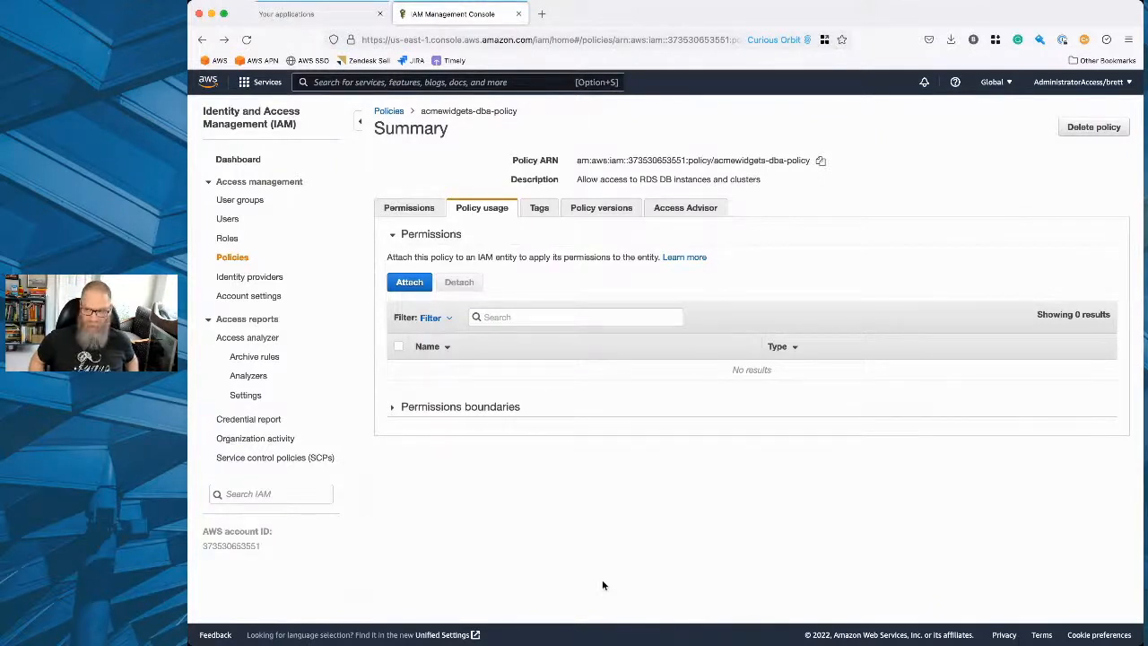
click(534, 215)
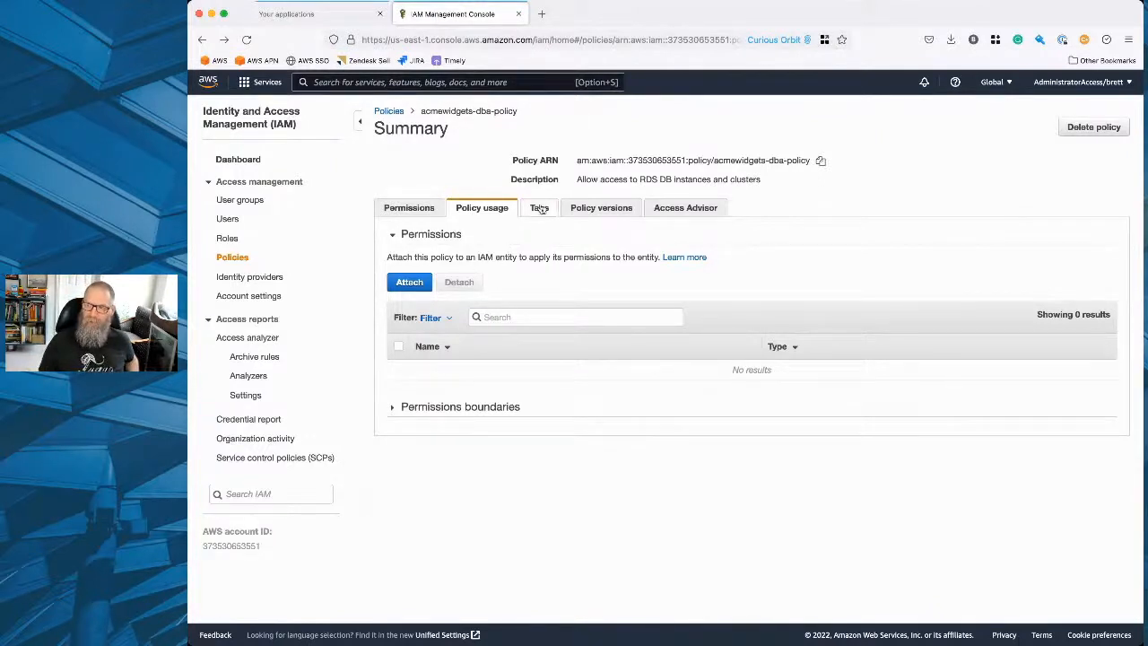
click(601, 207)
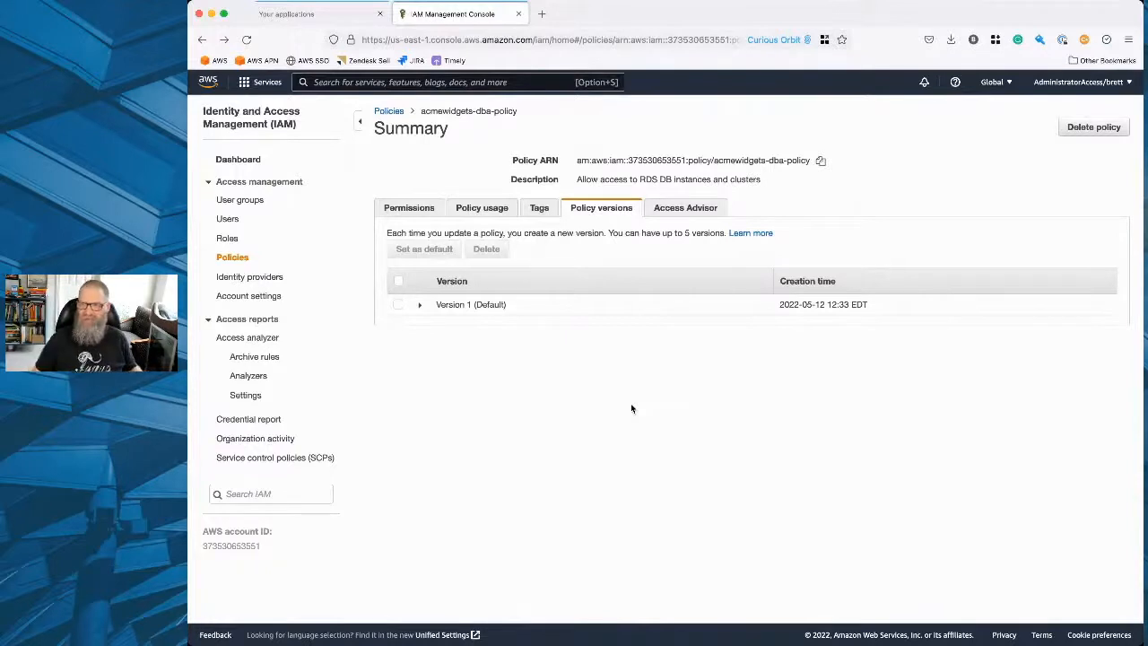
click(410, 209)
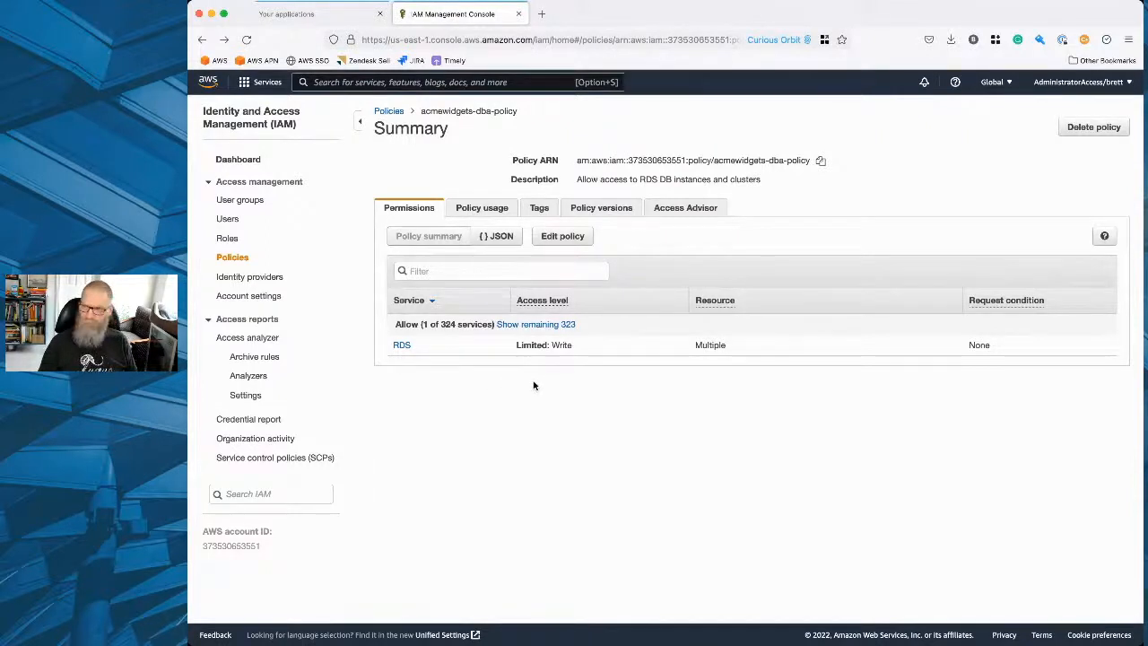
click(601, 207)
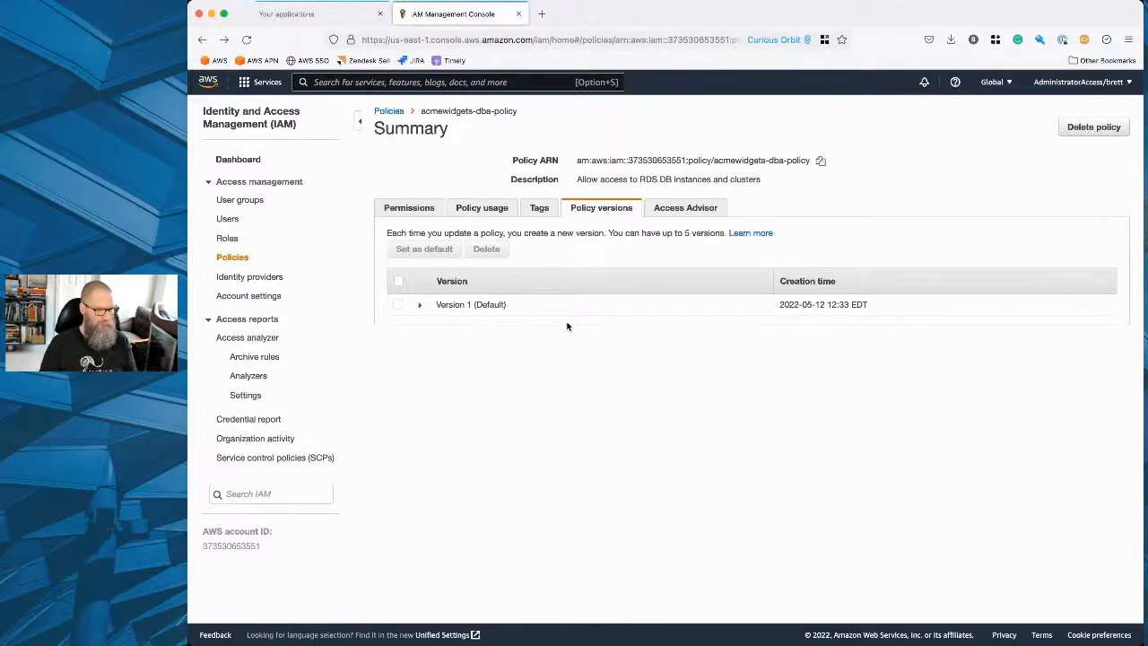
click(685, 207)
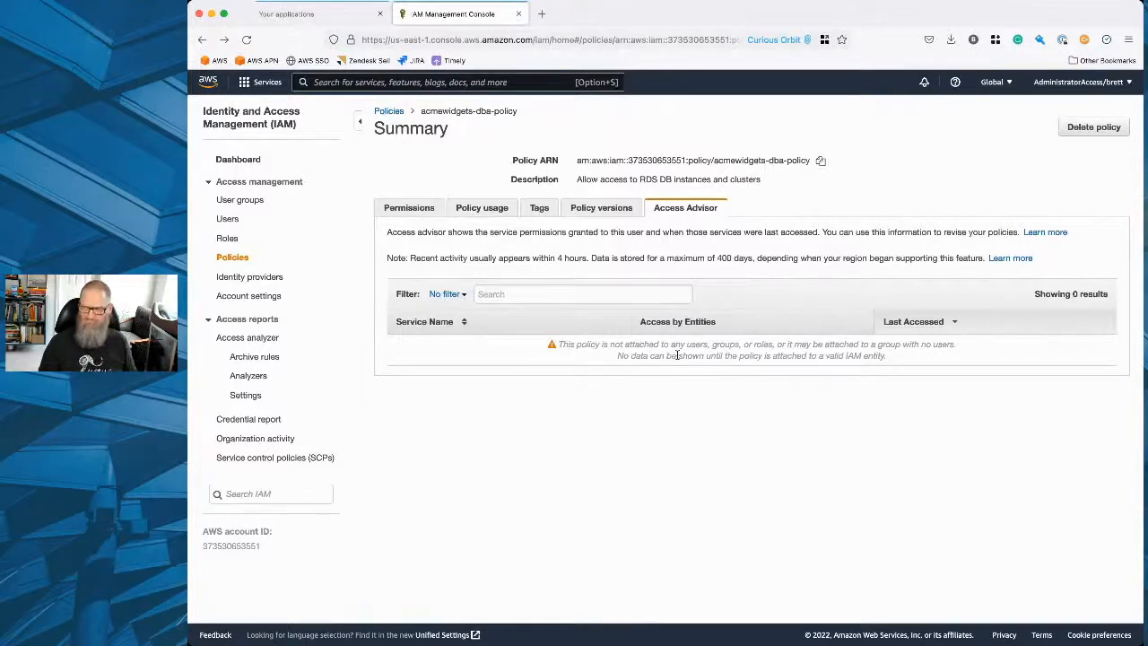
click(409, 208)
Attach acmewidgets-dba-policy to the dbas group, filtering the list of entities to groups.
click(476, 208)
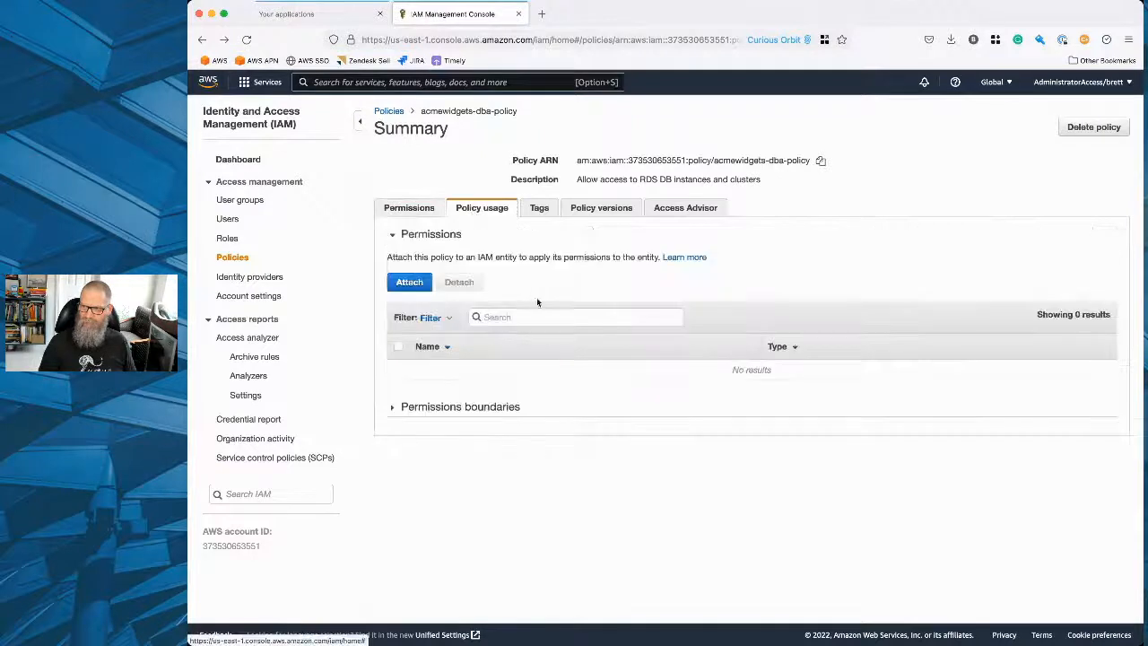
click(411, 284)
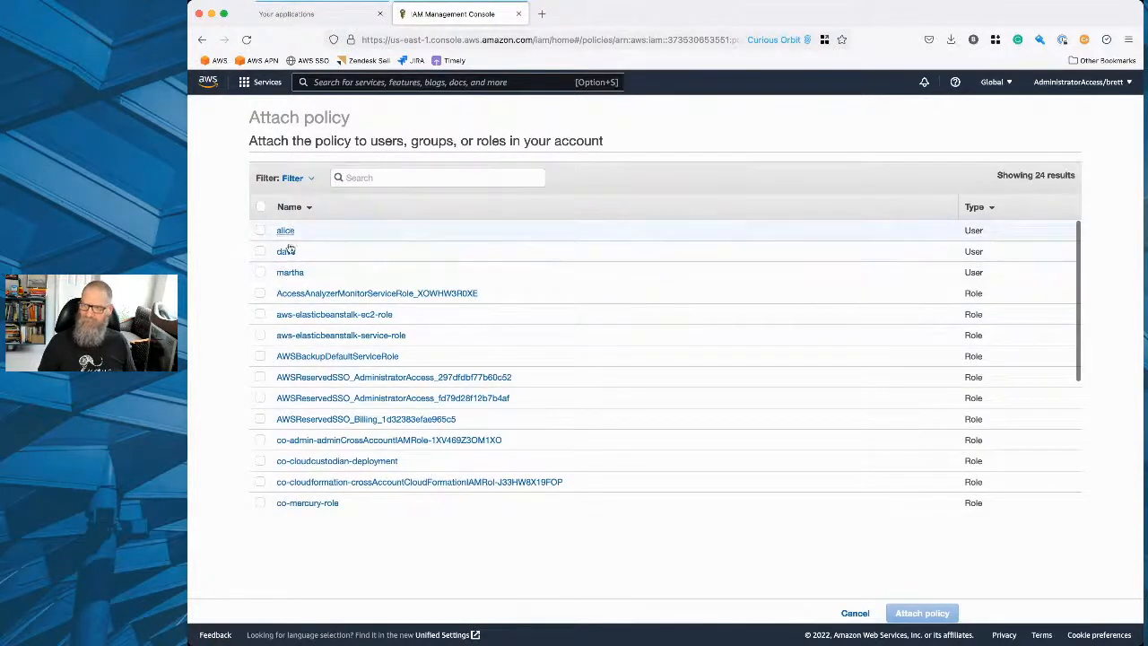
click(294, 179)
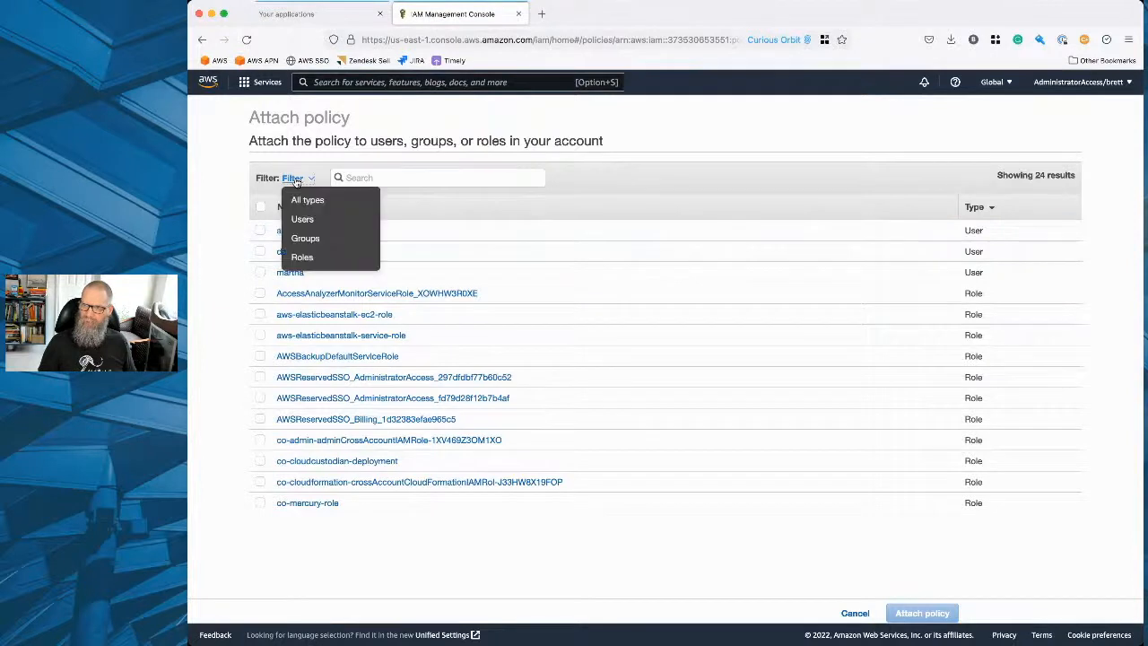
click(301, 238)
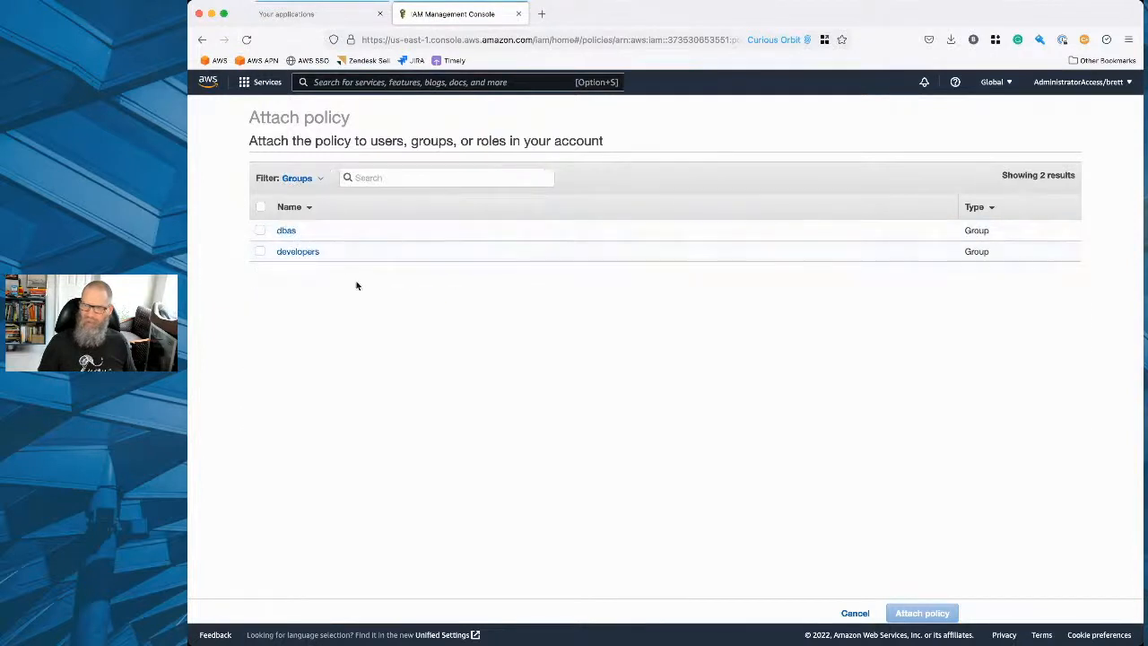
click(260, 231)
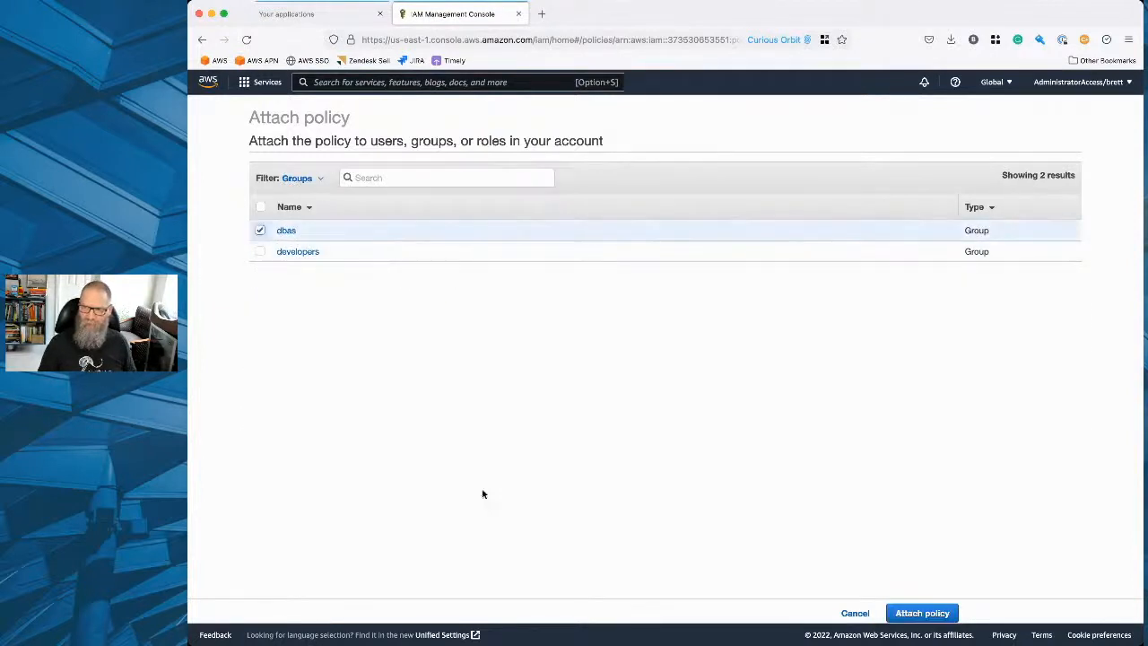
click(895, 613)
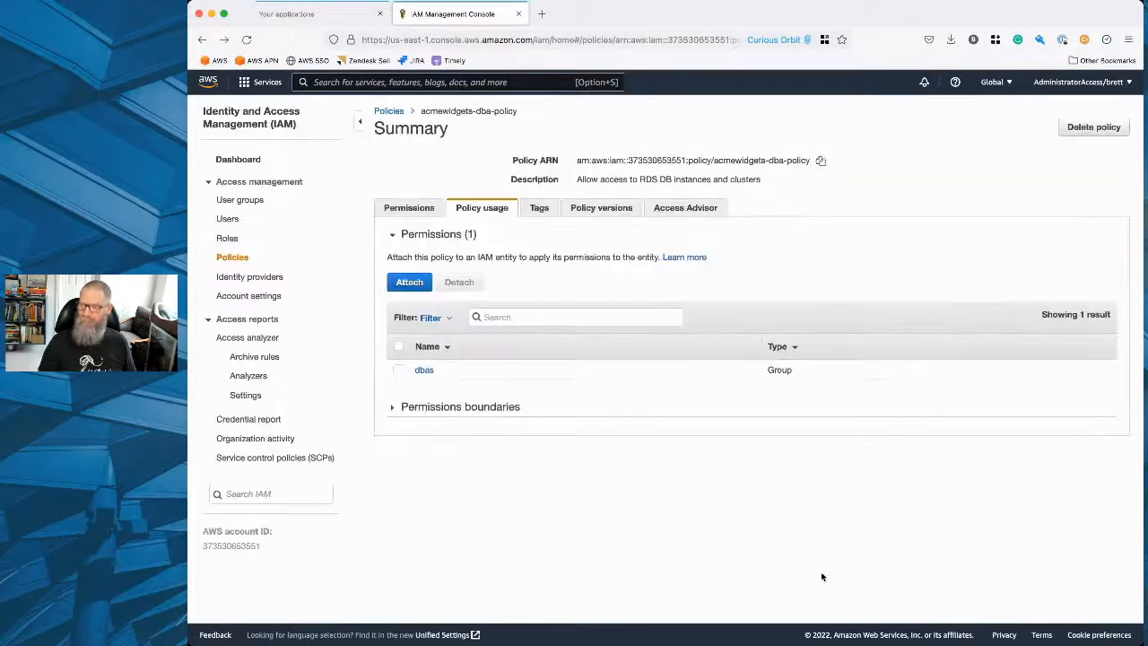
Start creating another IAM policy and choose EC2 as its service.
click(232, 257)
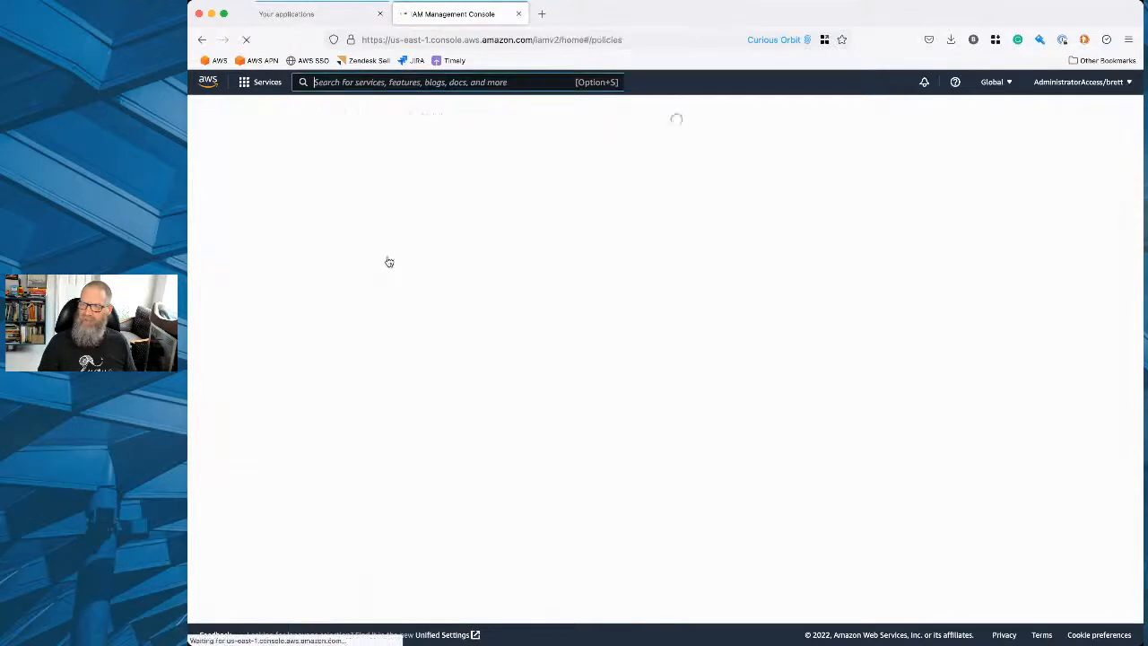
click(1041, 152)
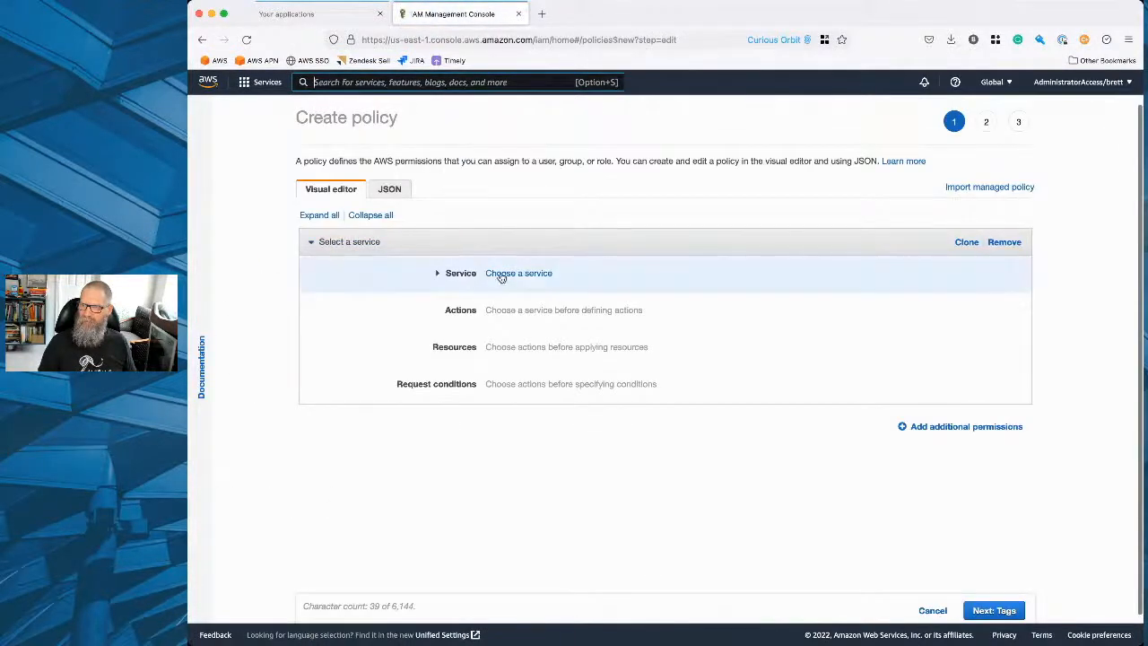
click(491, 272)
text(ec2)
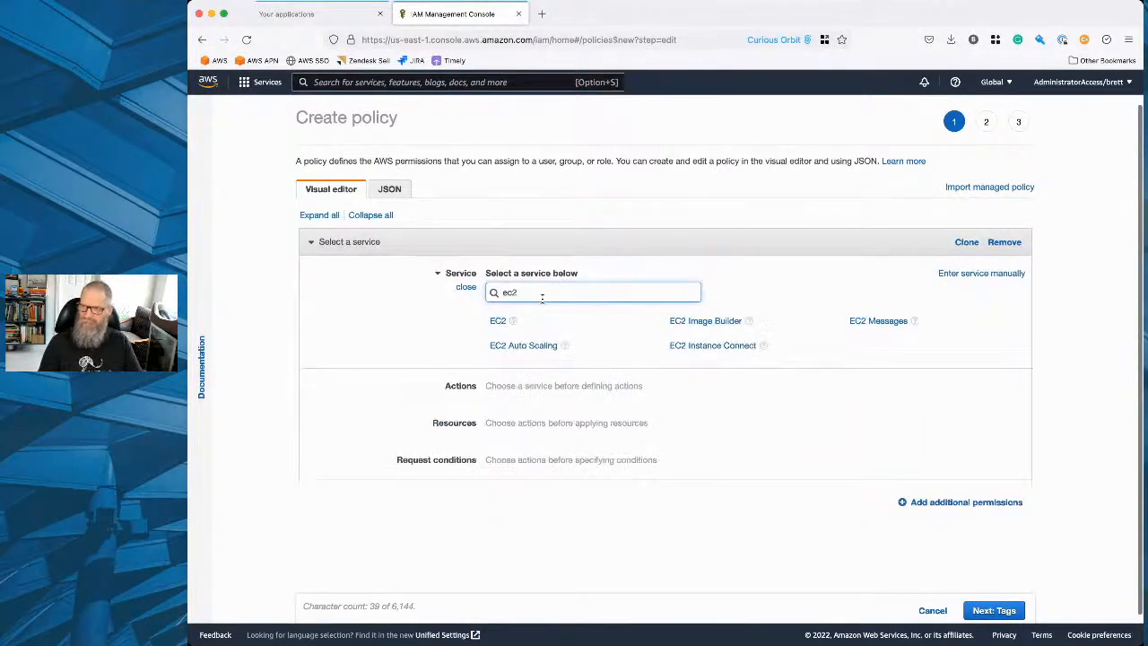
click(498, 321)
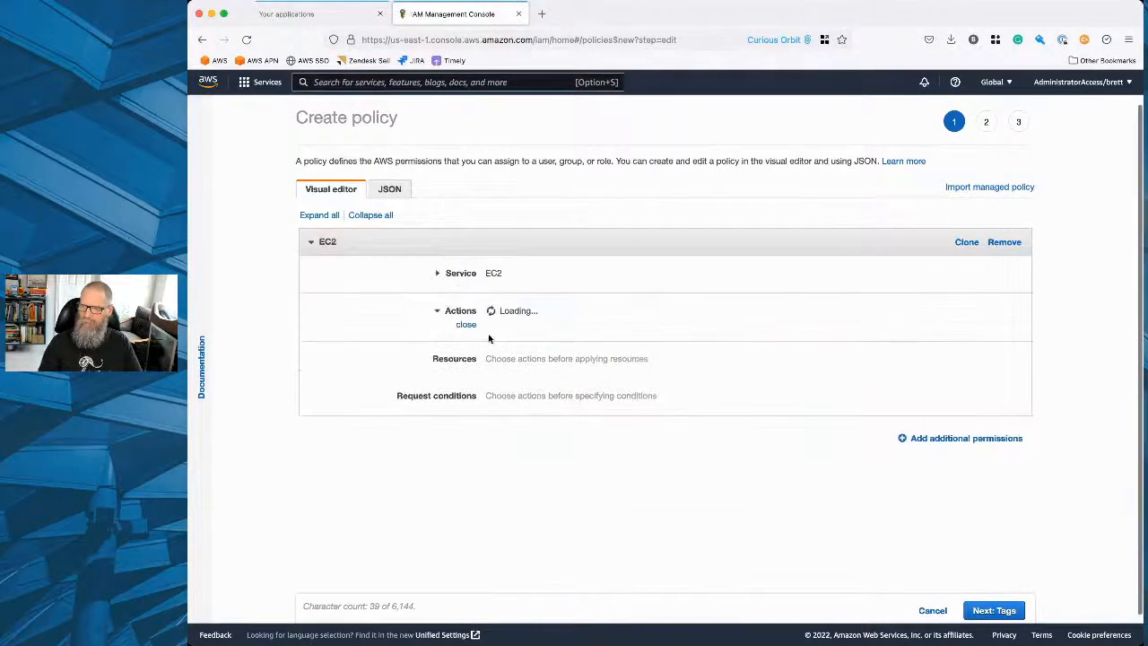
Allow the StartInstances and StopInstances actions for EC2 in the new policy.
text(start)
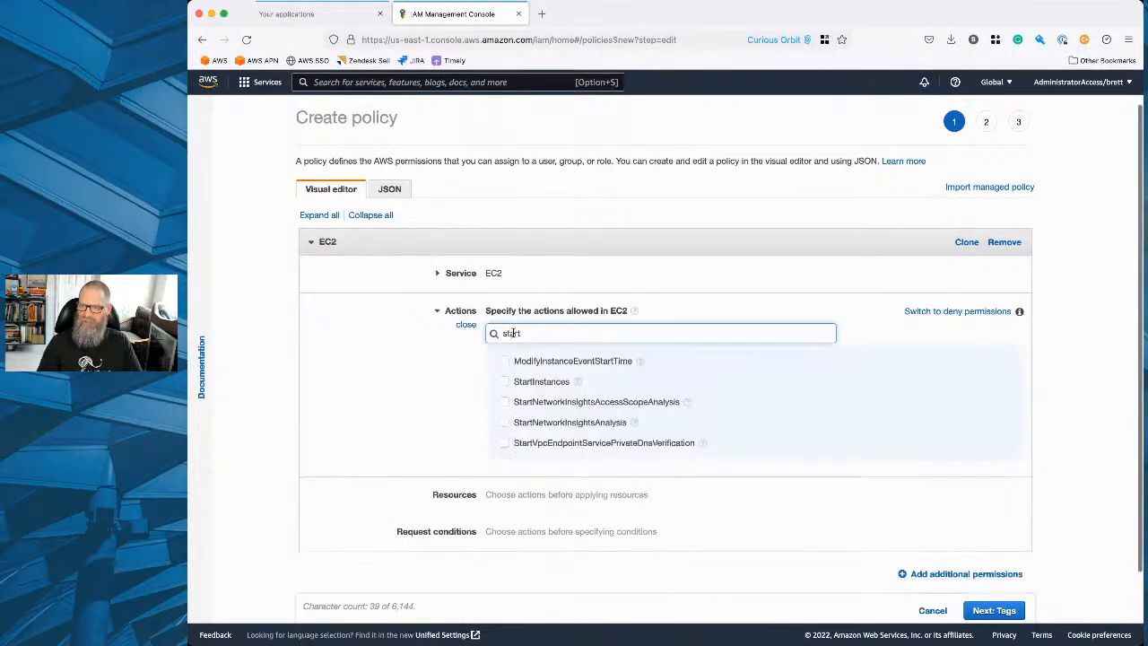
click(529, 381)
click(533, 332)
key(BackSpace)
key(BackSpace)
key(BackSpace)
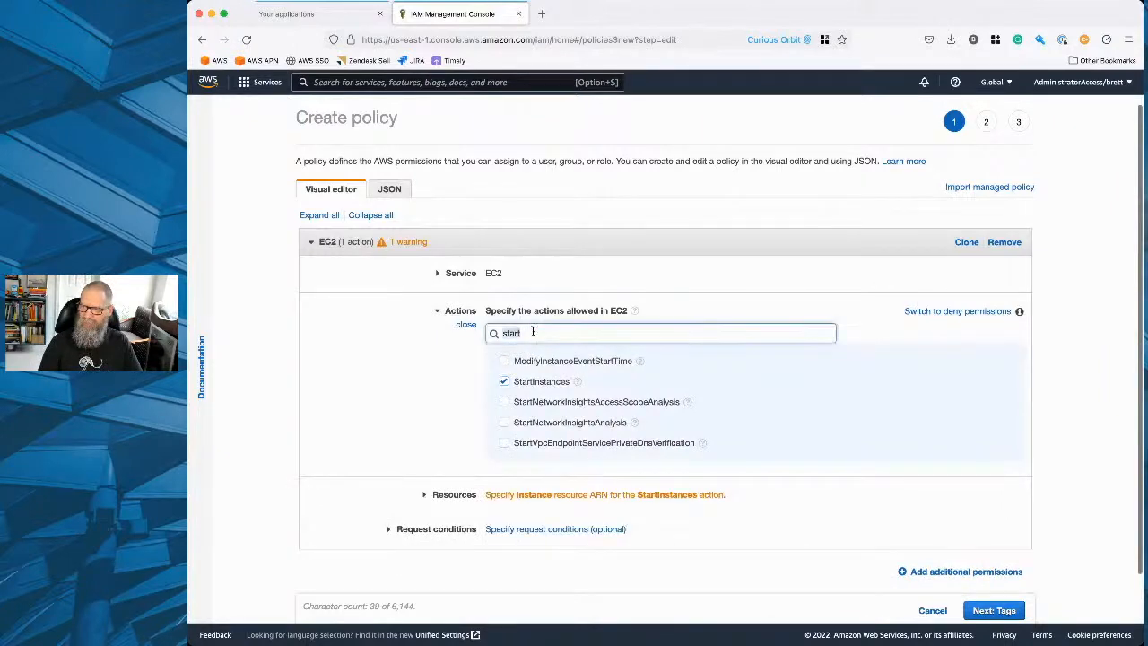
text(opin)
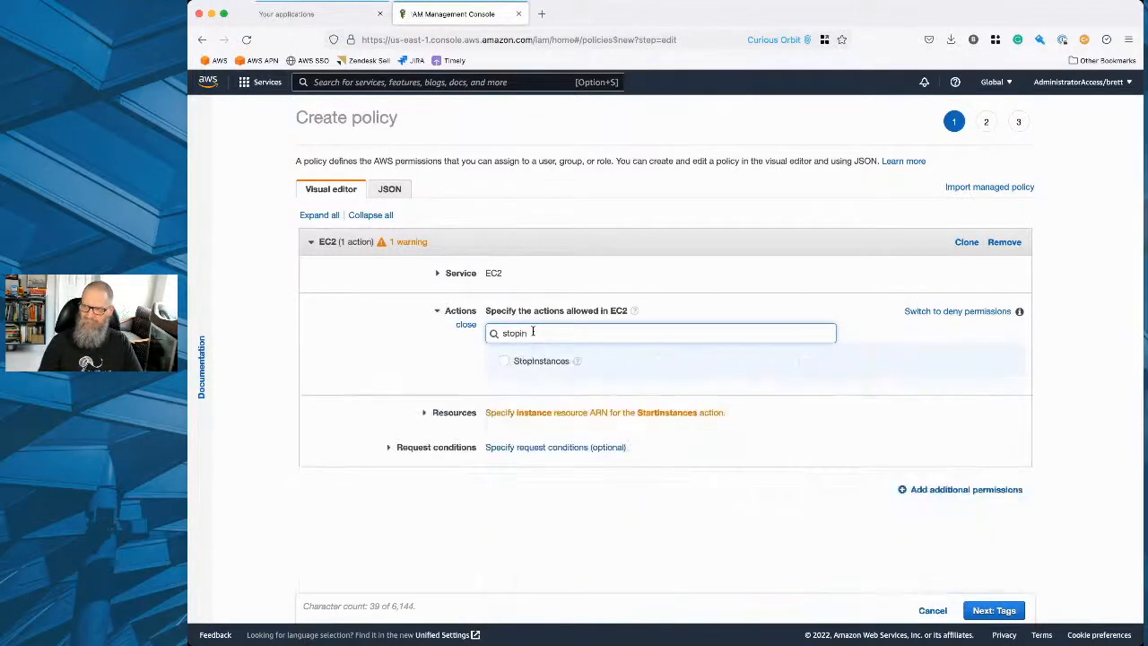
click(492, 359)
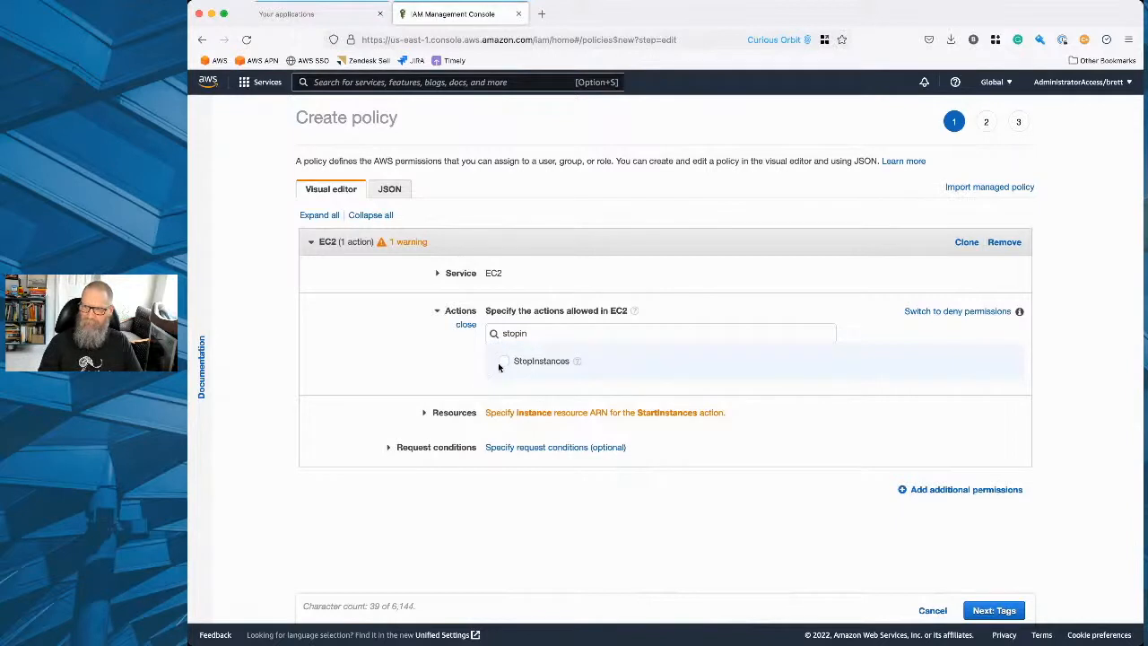
click(502, 362)
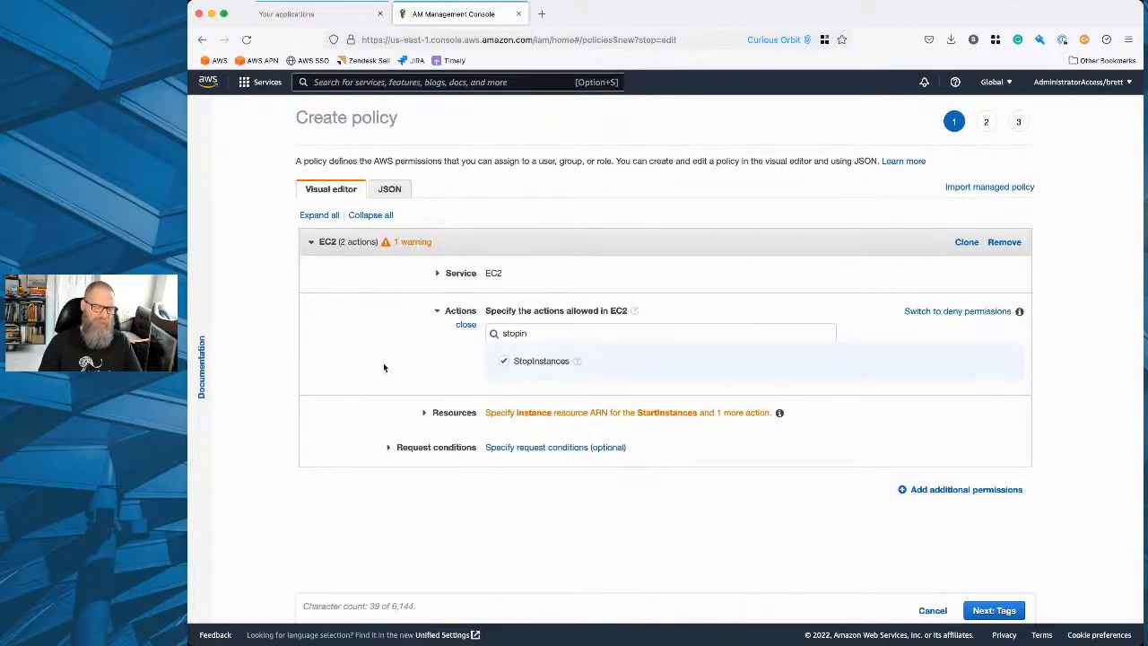
Restrict the instance resource with an ARN for region us-east-1, the current account and any instance ID.
click(505, 406)
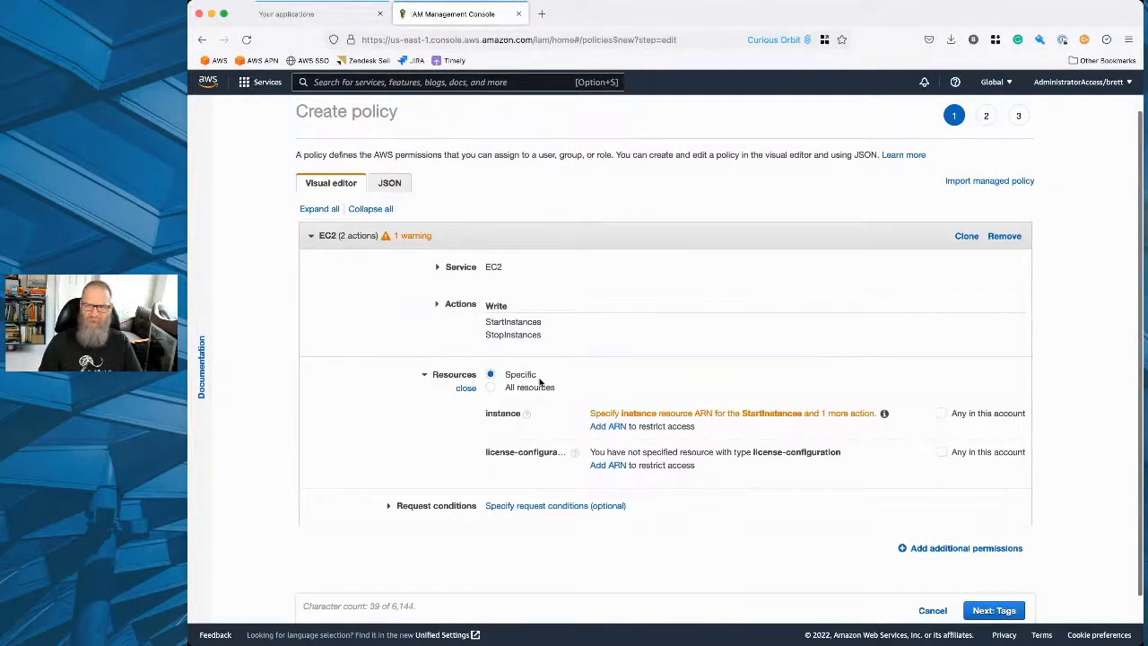
click(604, 427)
click(687, 269)
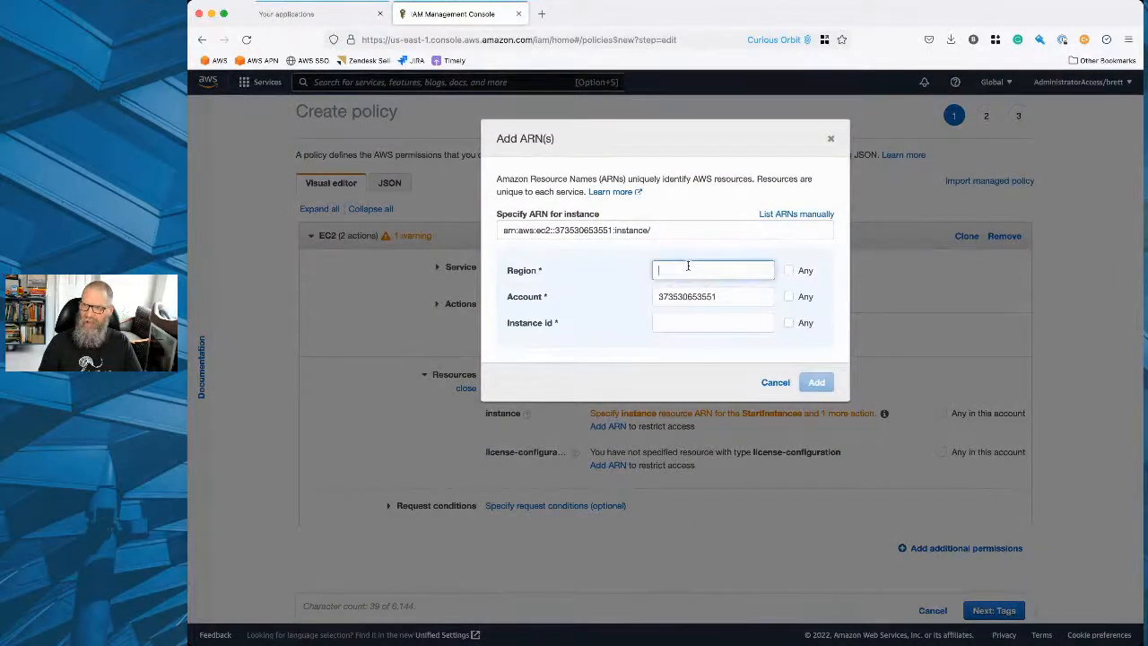
text(us-e)
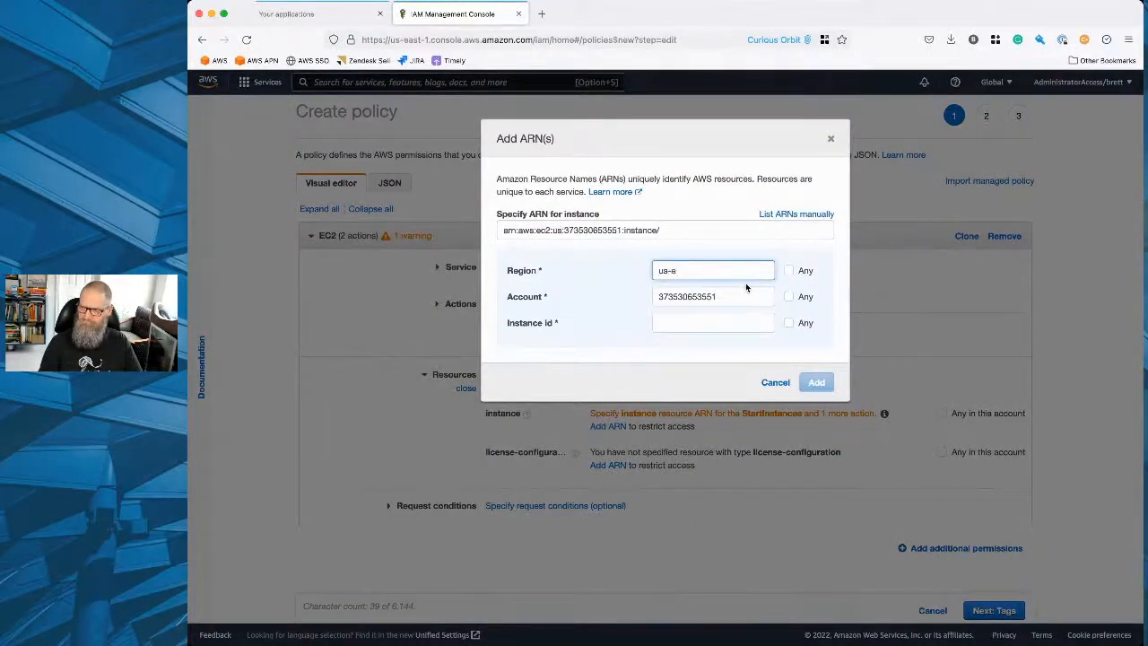
text(ast-1)
click(788, 322)
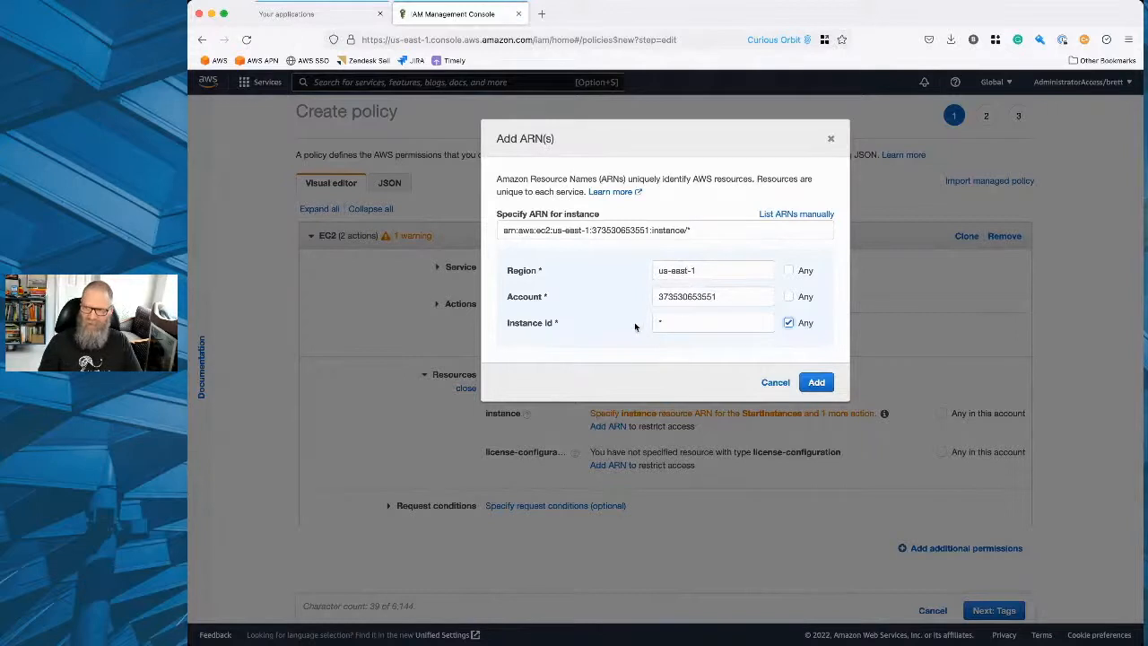
click(816, 382)
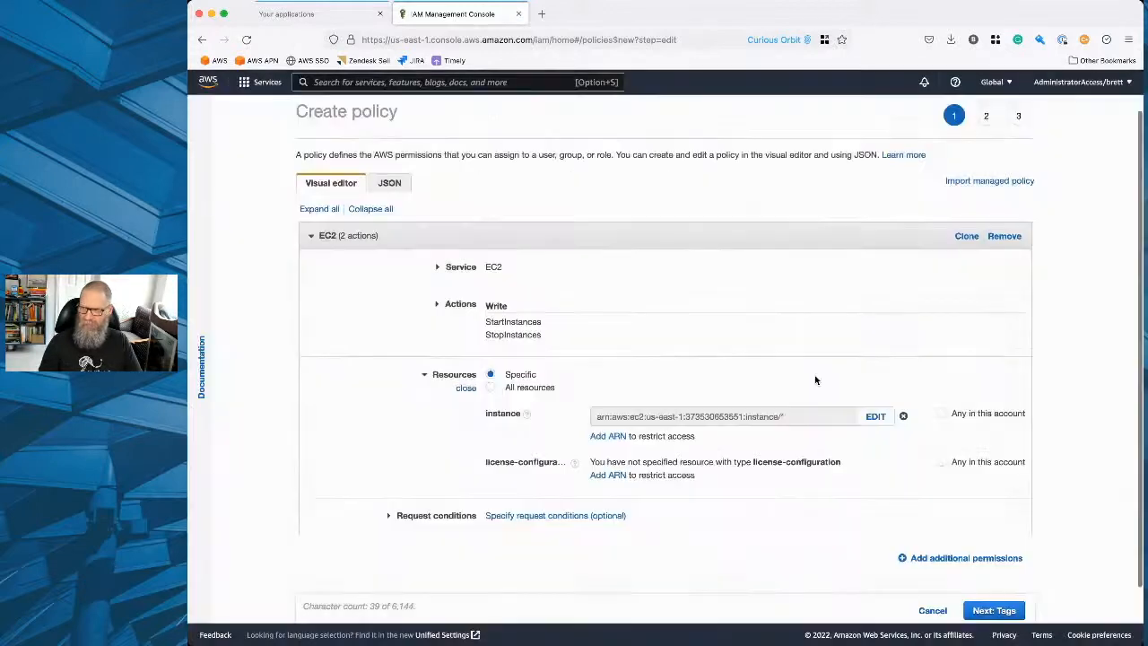
Add a license-configuration ARN for region us-east-1, the current account and any license configuration ID.
click(609, 477)
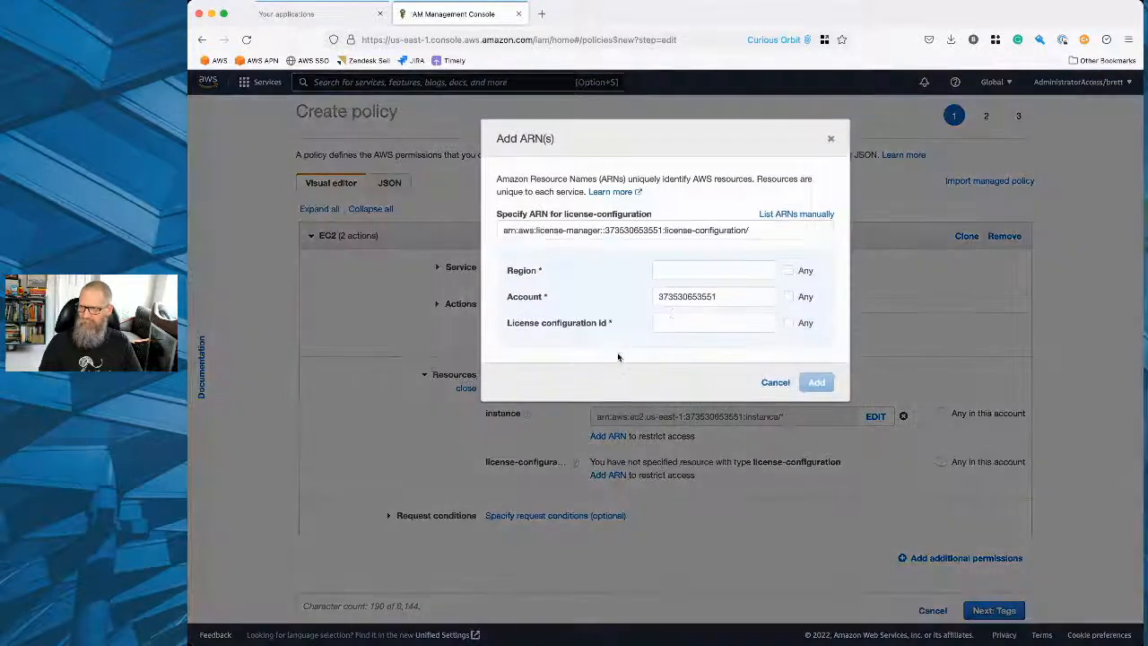
click(711, 271)
text(us)
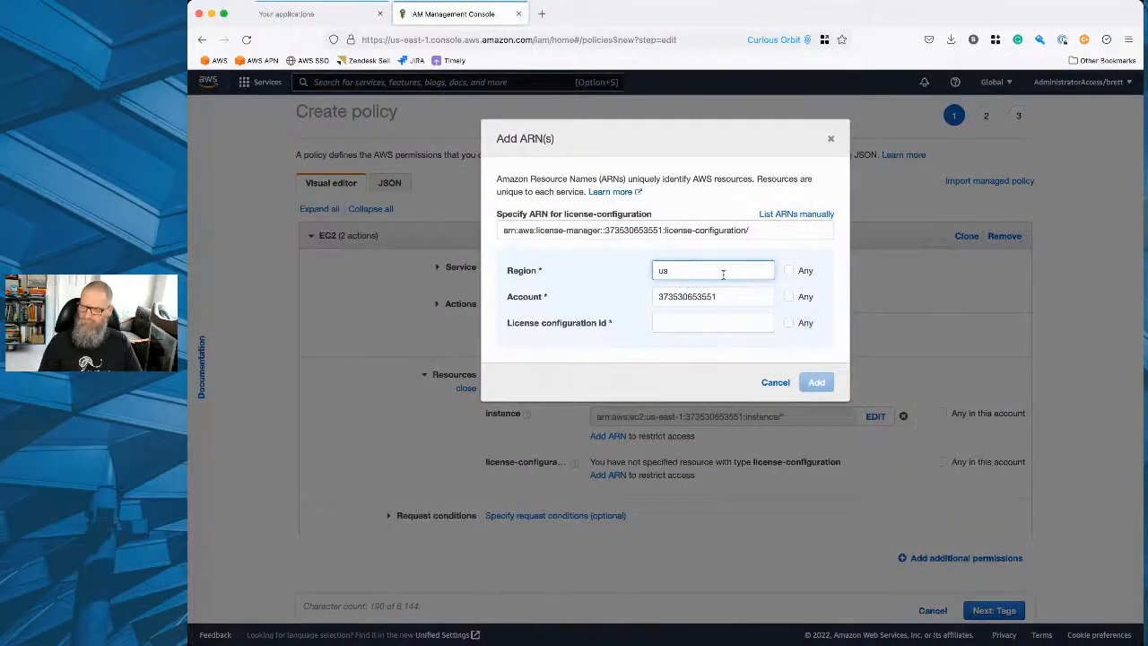
text(-east-1)
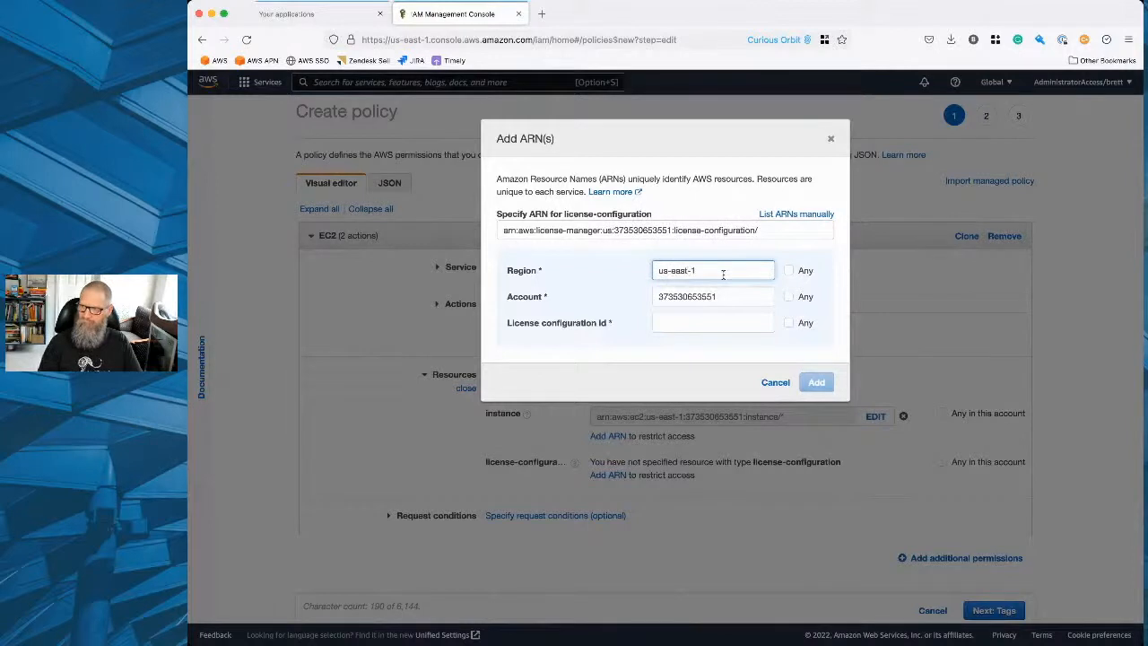
click(730, 322)
click(789, 323)
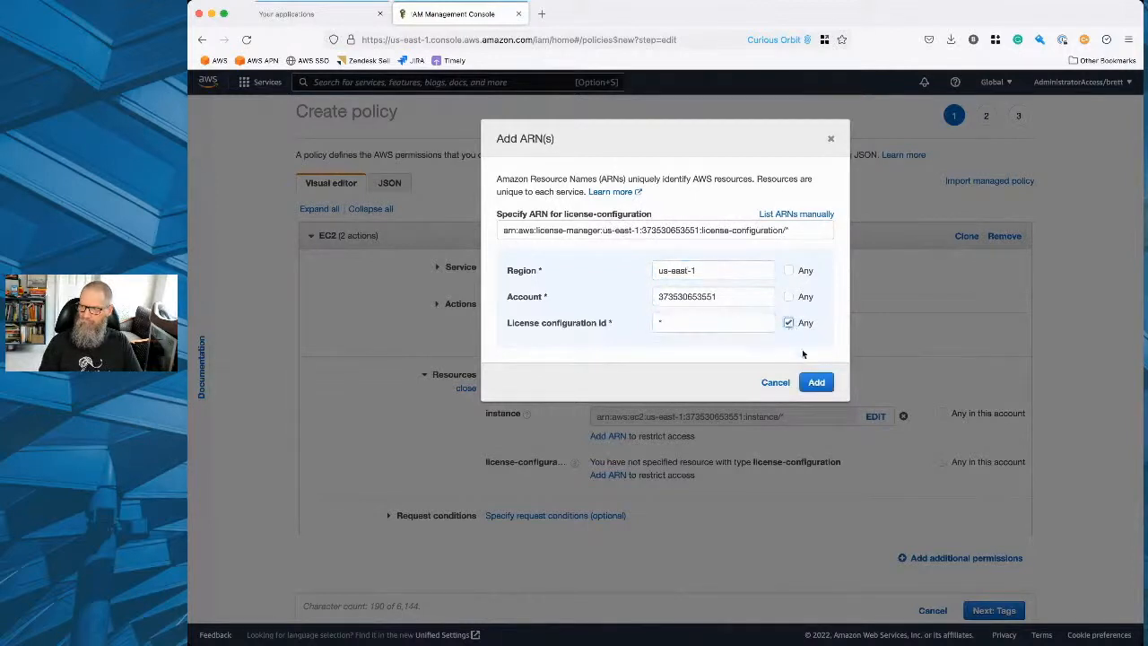
click(816, 383)
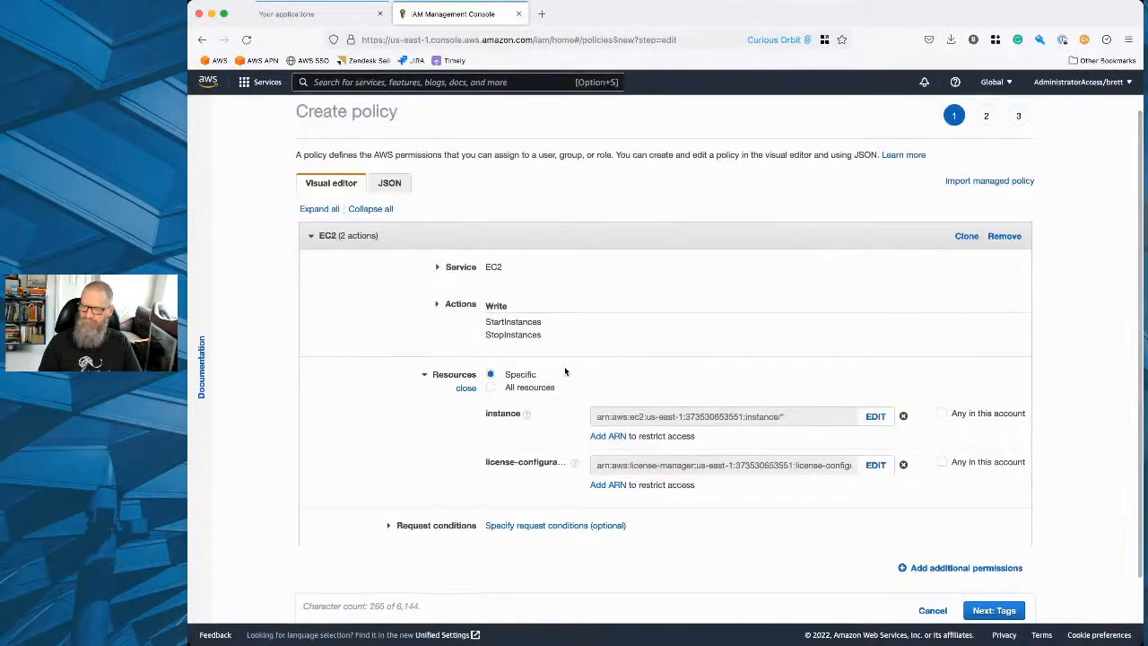
Look at the optional request conditions for the EC2 permissions, and return to the specified resource ARNs.
scroll(413, 494, down, 1)
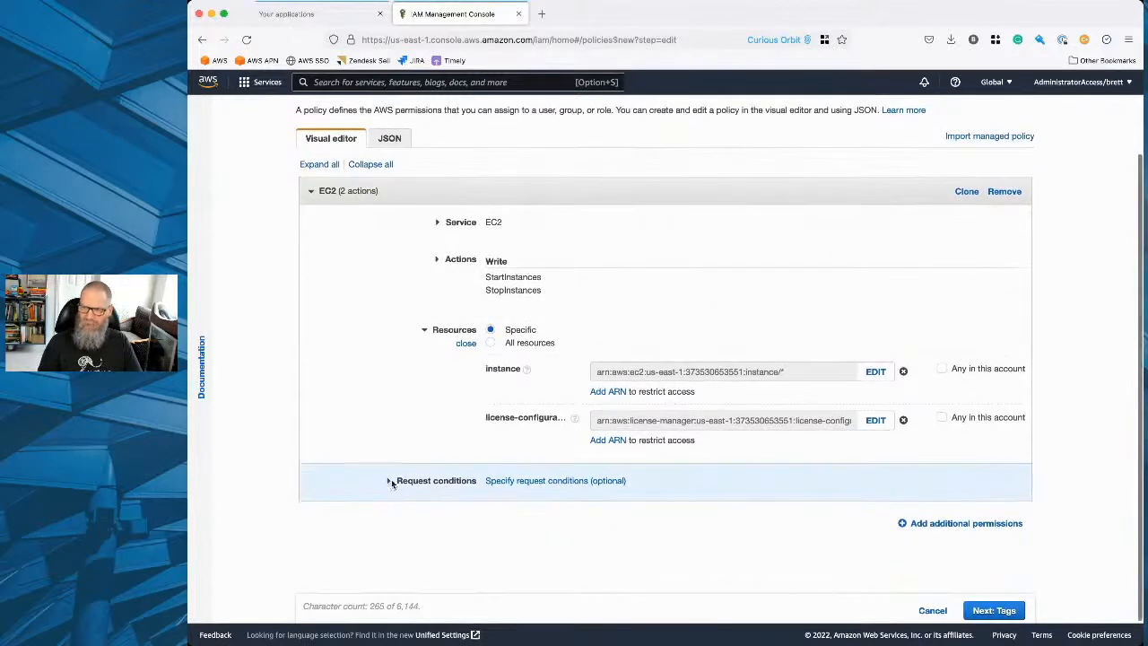
click(387, 476)
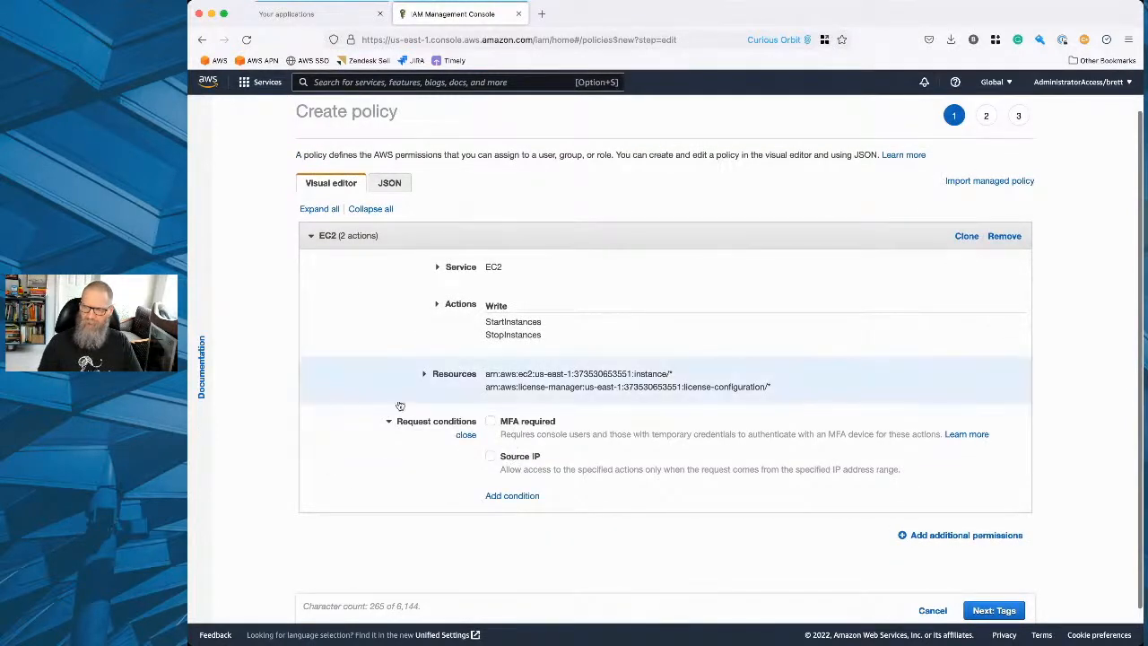
click(422, 377)
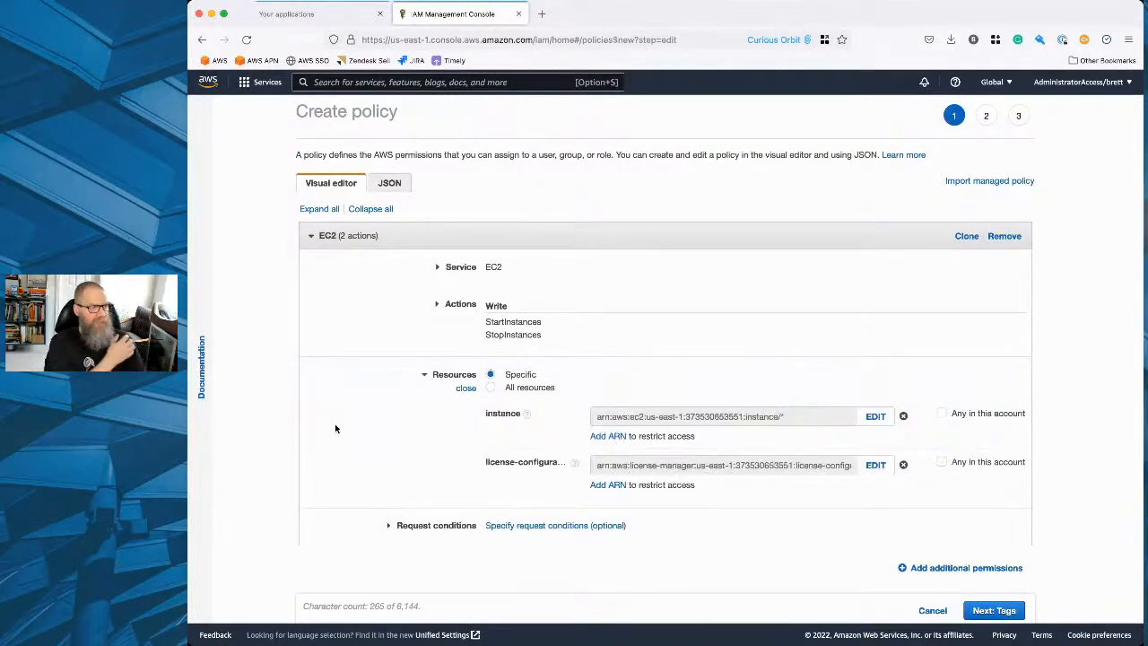
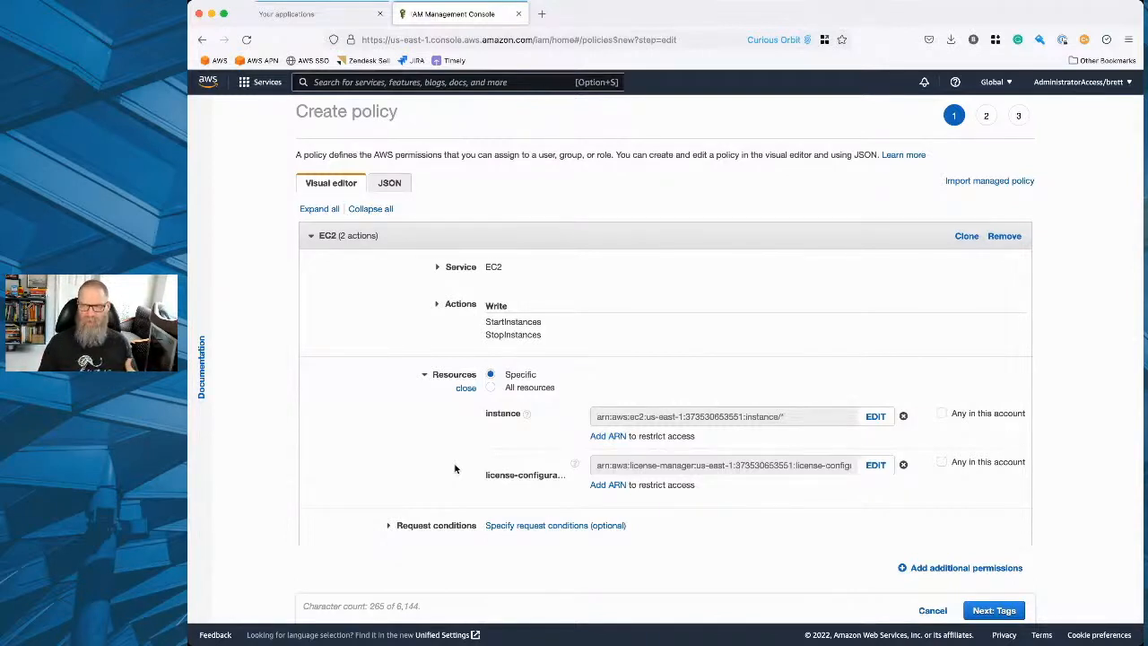
Skip adding tags to the EC2 policy and name it acmewidgets-developers.
scroll(455, 468, down, 1)
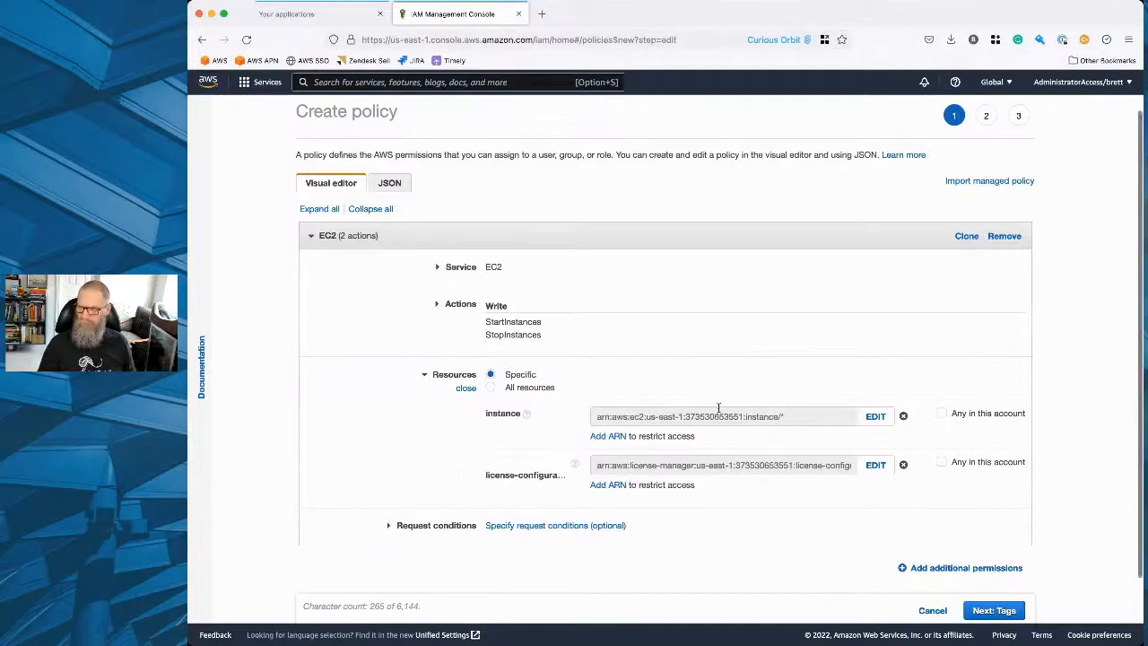
click(995, 611)
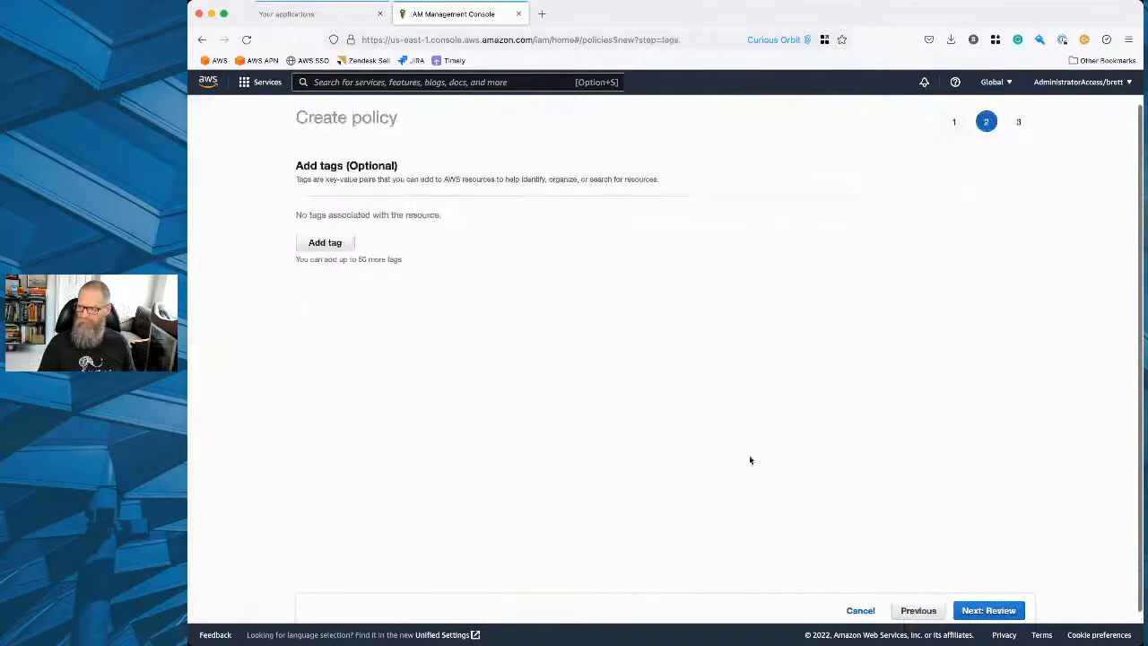
click(987, 610)
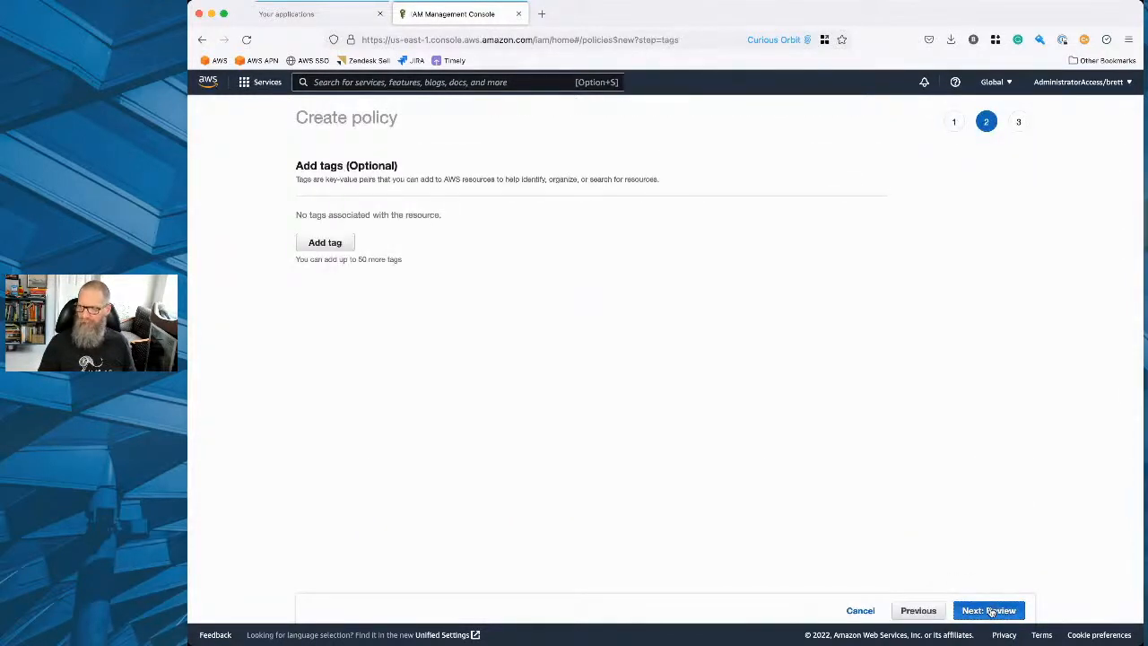
click(508, 198)
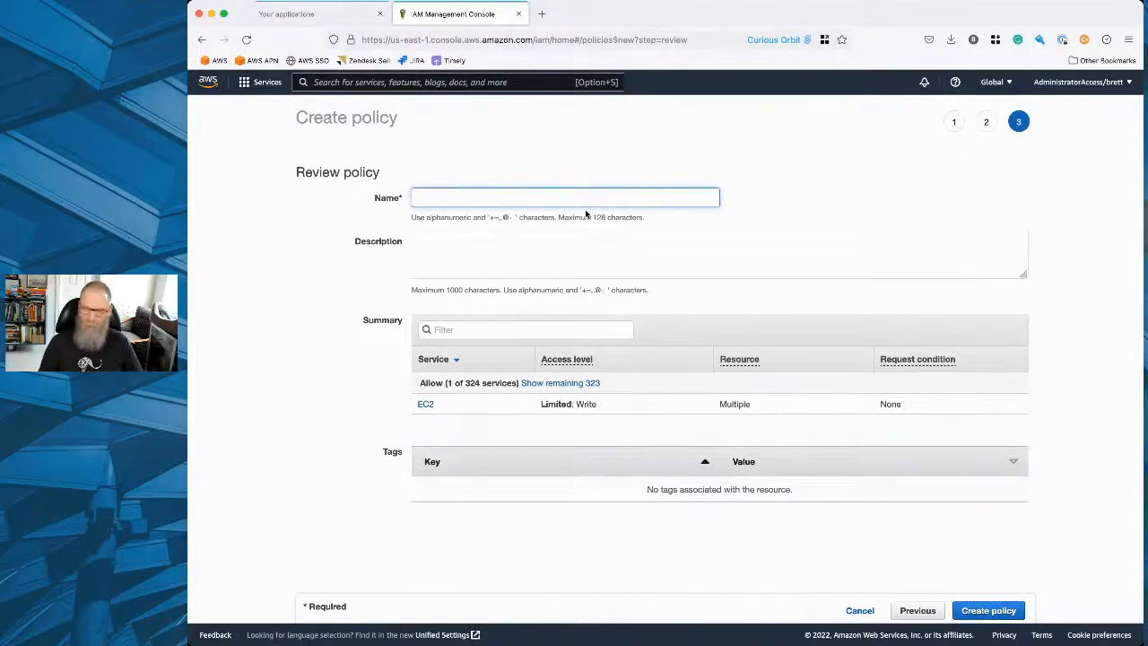
text(acmewidgets)
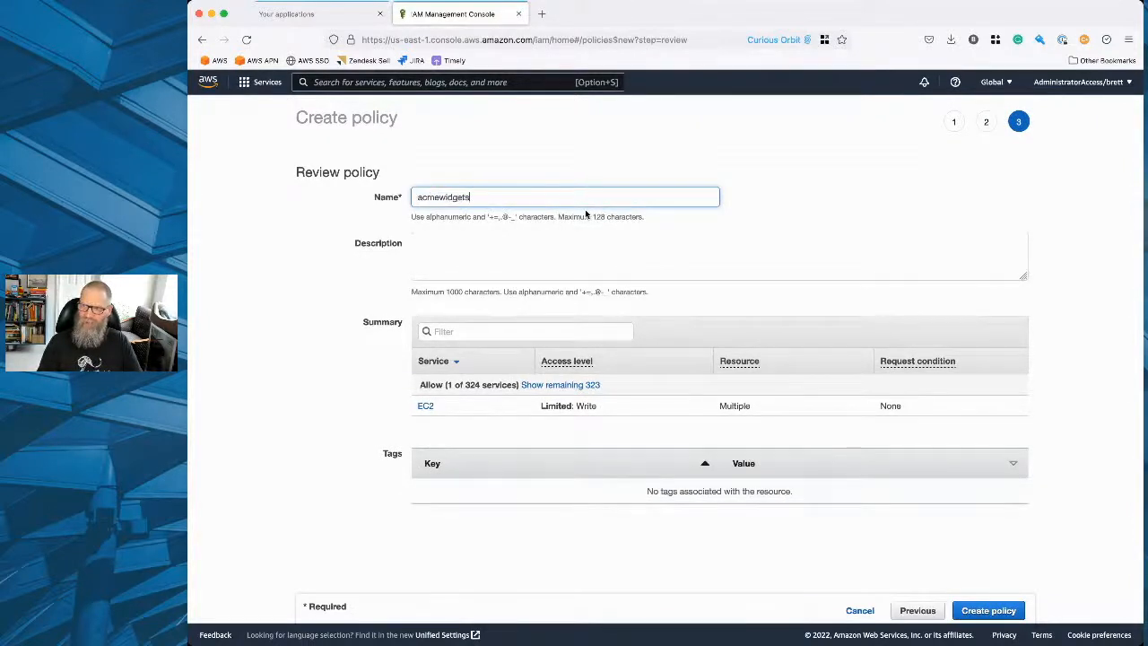
text(-developer)
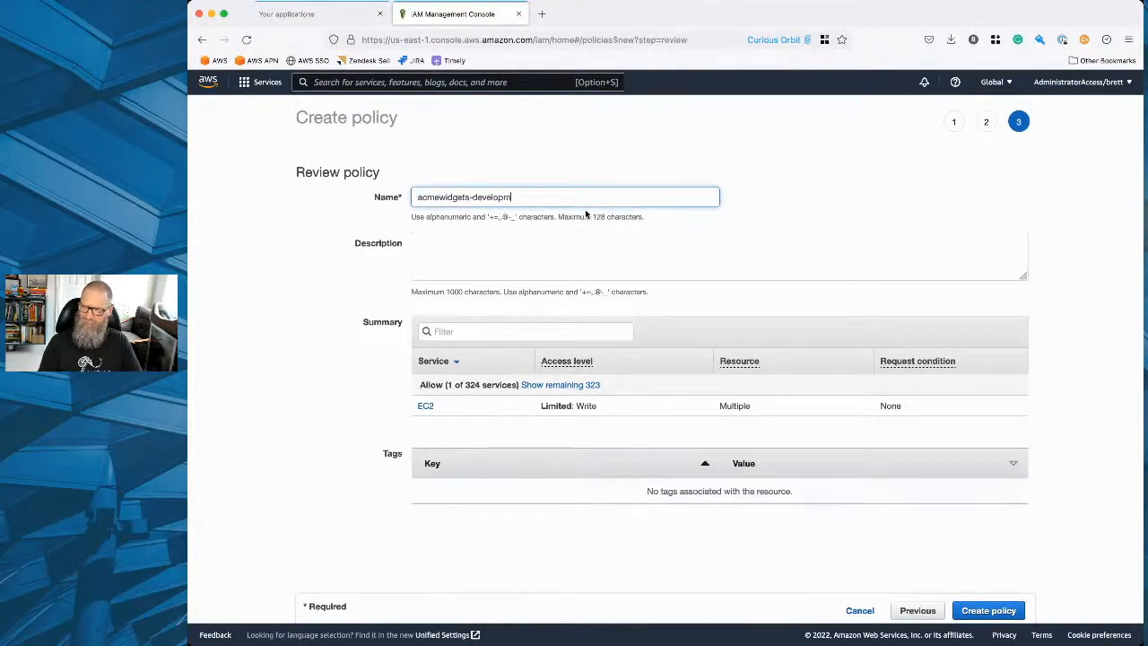
text(s)
Enter the policy description "Allow developers to stop and start ec2 instances" and create the policy.
click(549, 252)
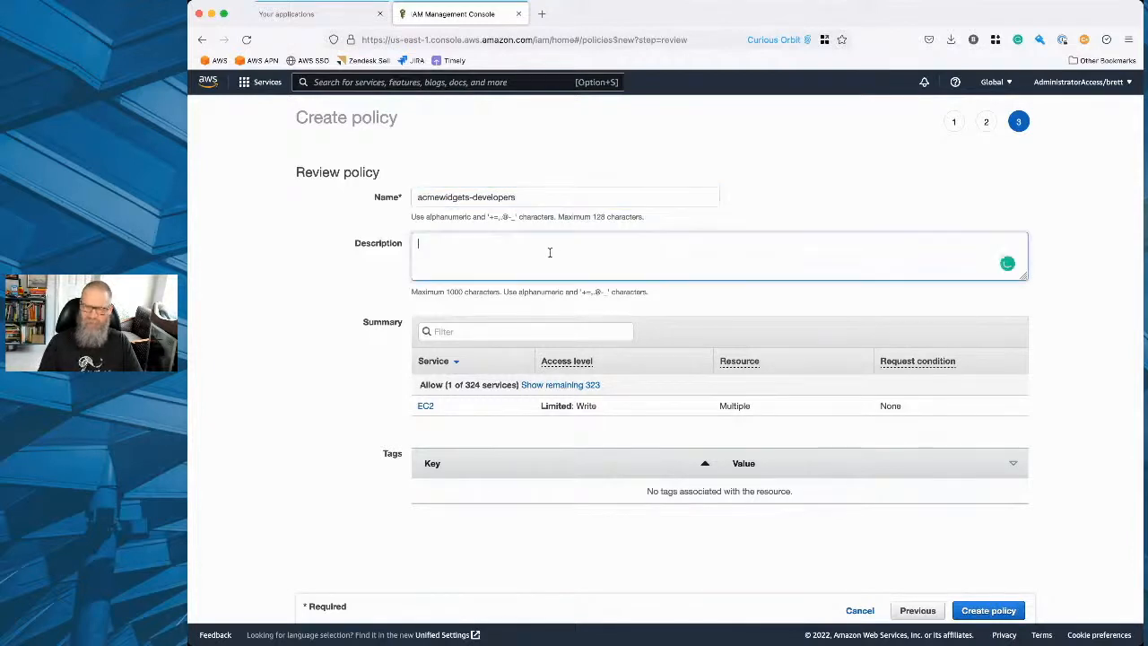
text(Allow devel)
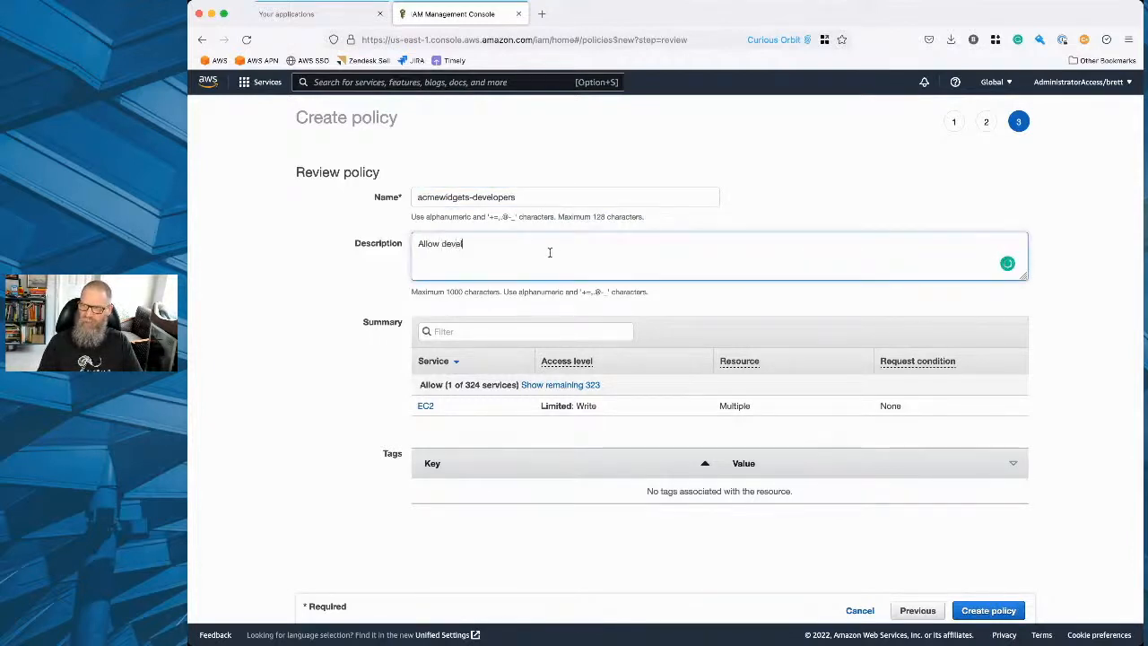
text(opers to s)
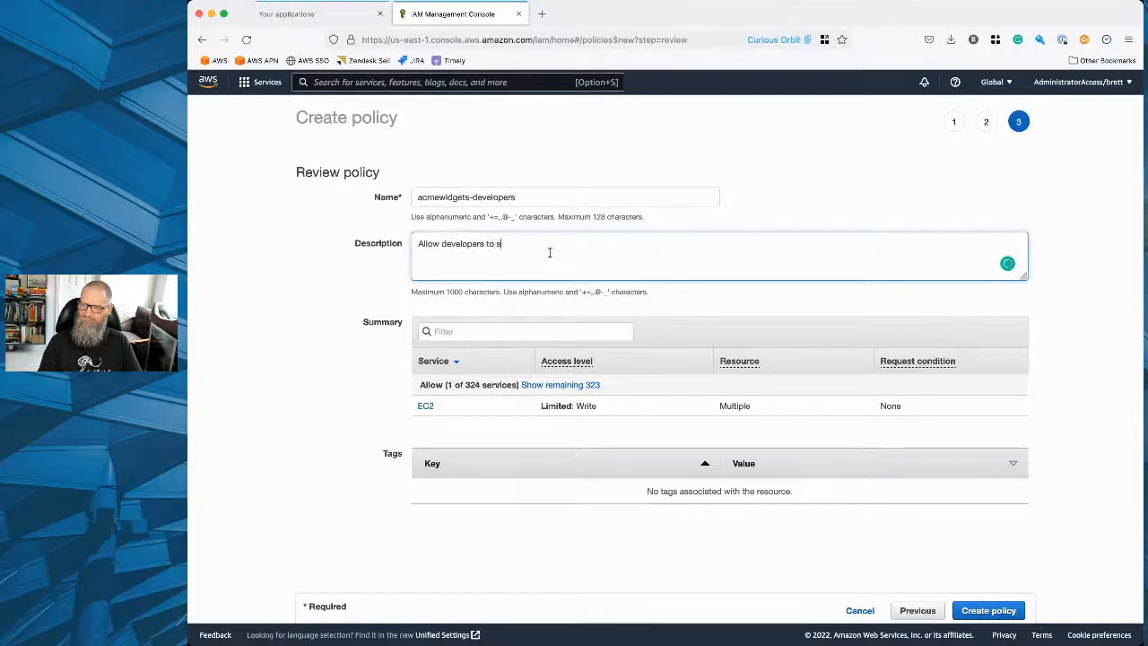
text(top and strat)
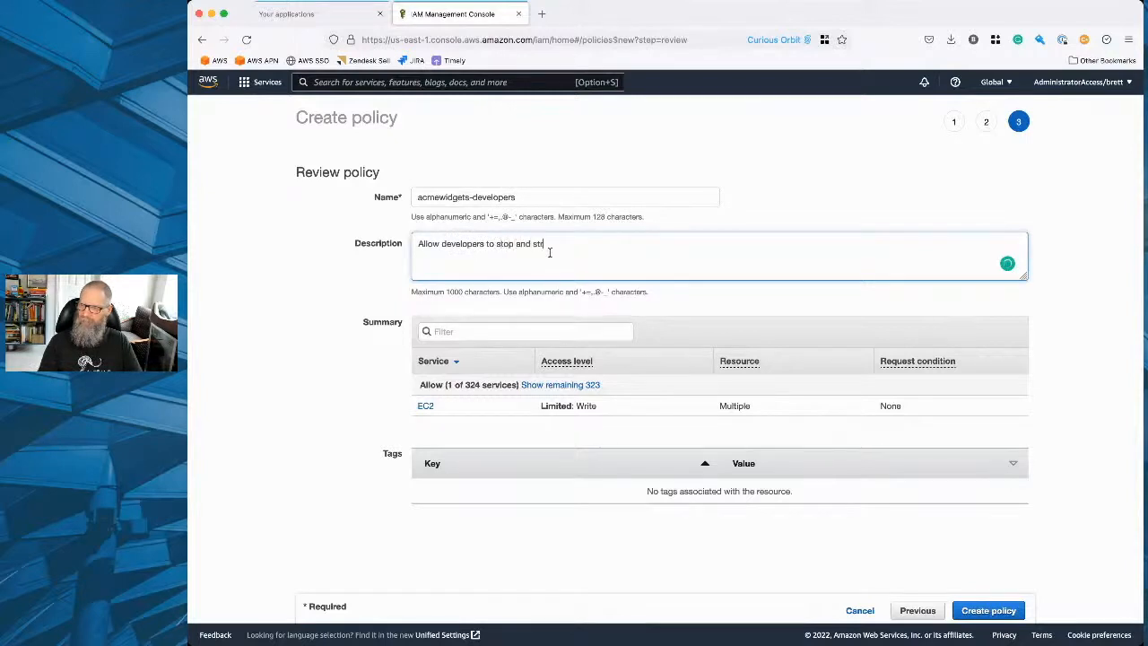
key(BackSpace)
key(BackSpace)
key(BackSpace)
text(art ec2 instances)
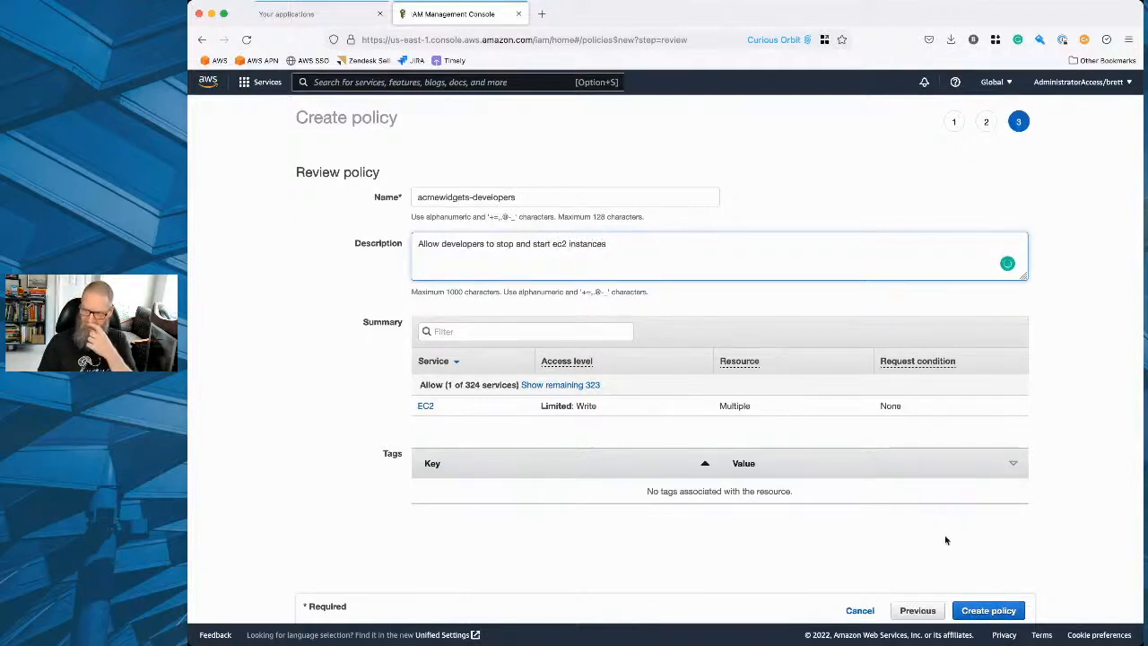
click(975, 611)
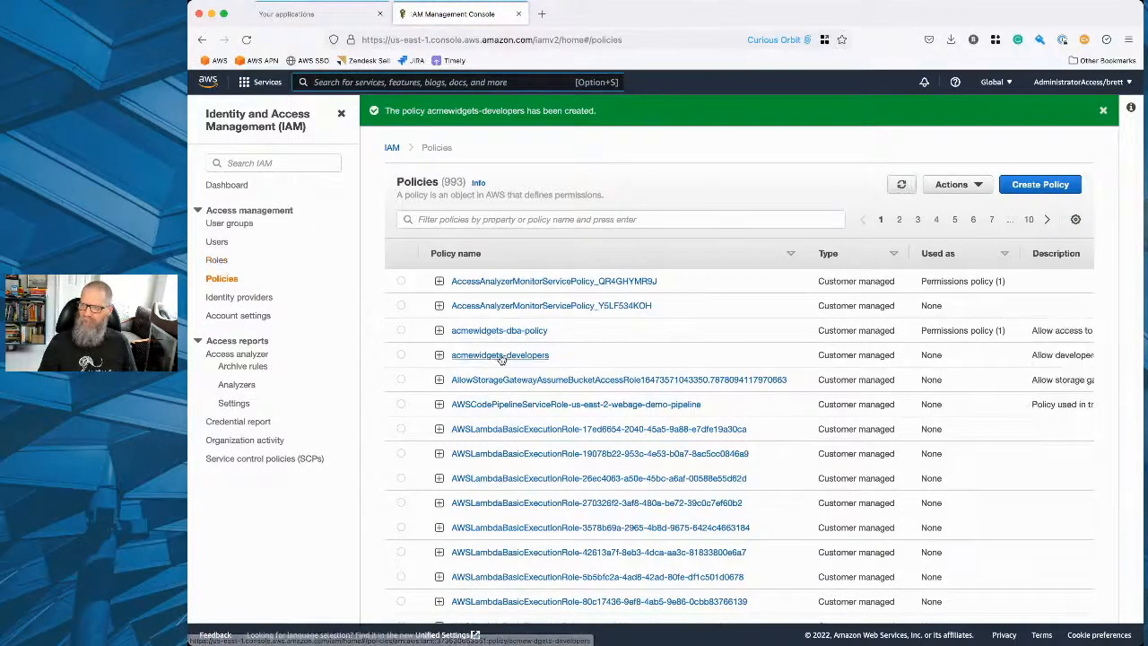
Attach the acmewidgets-developers policy to the developers group.
click(539, 339)
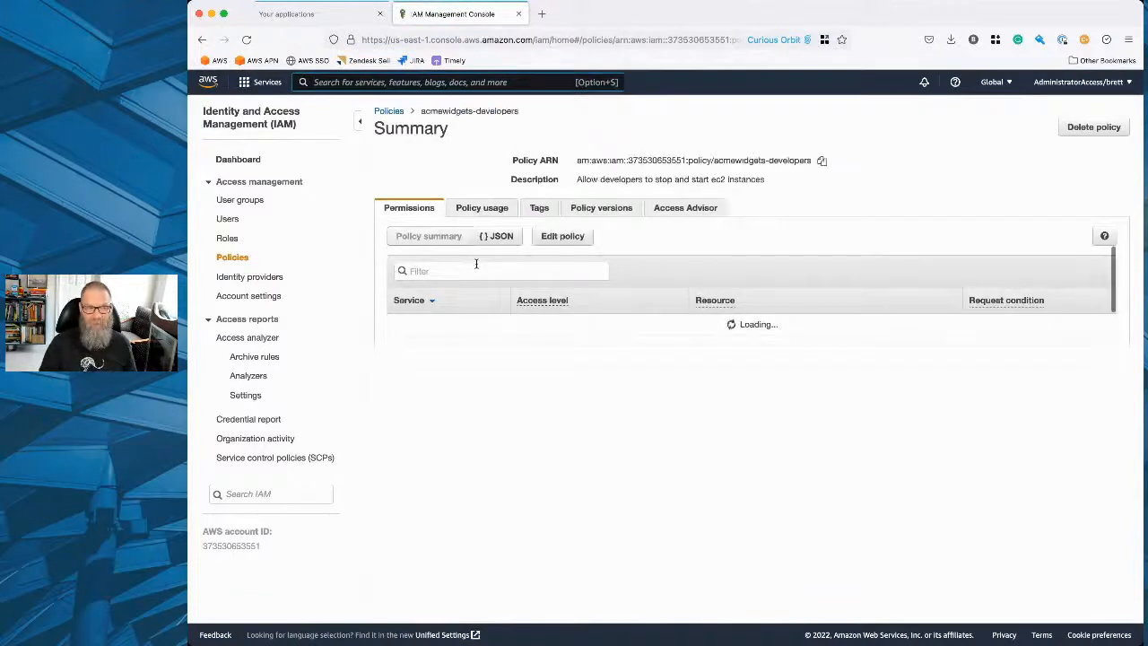
click(483, 209)
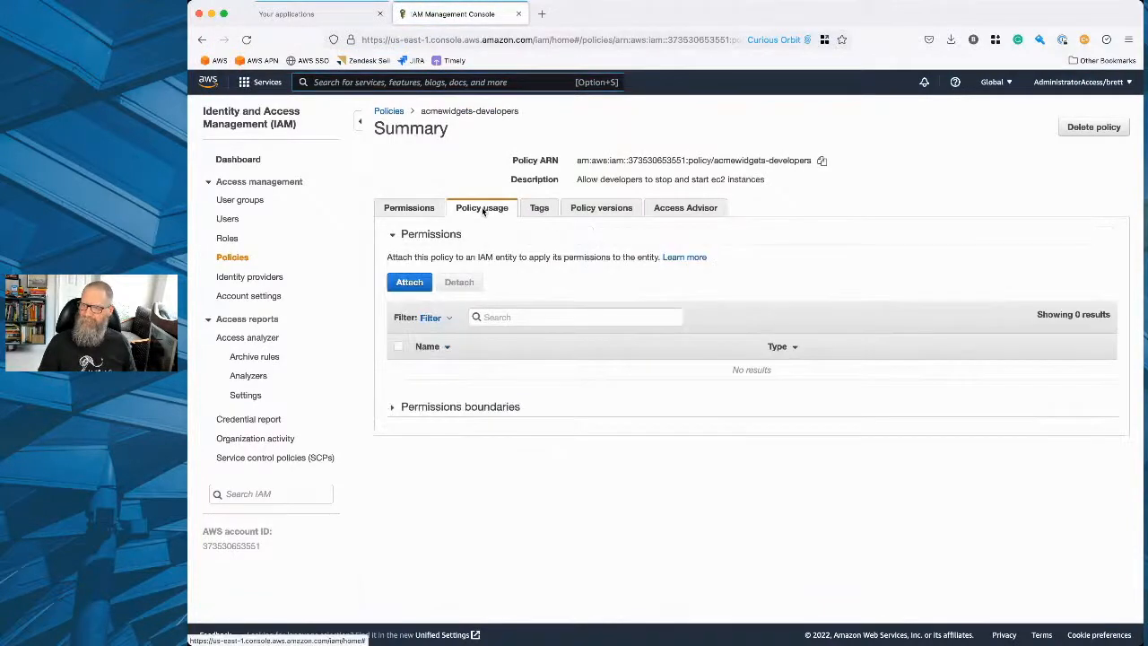
click(409, 283)
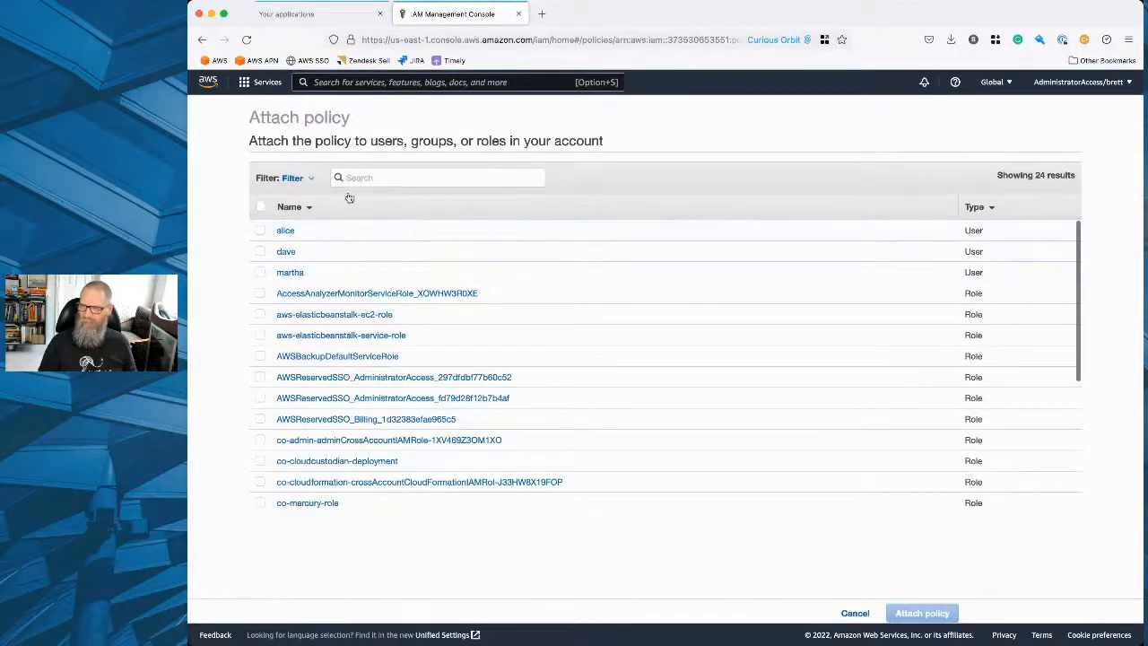
click(290, 179)
click(305, 237)
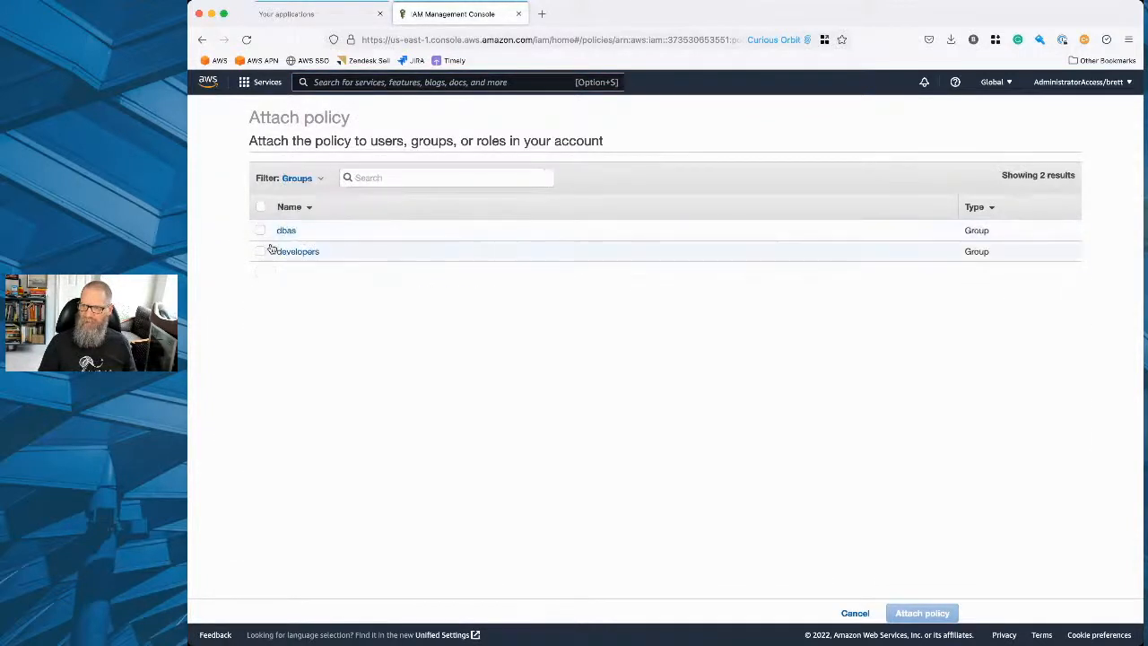
click(261, 250)
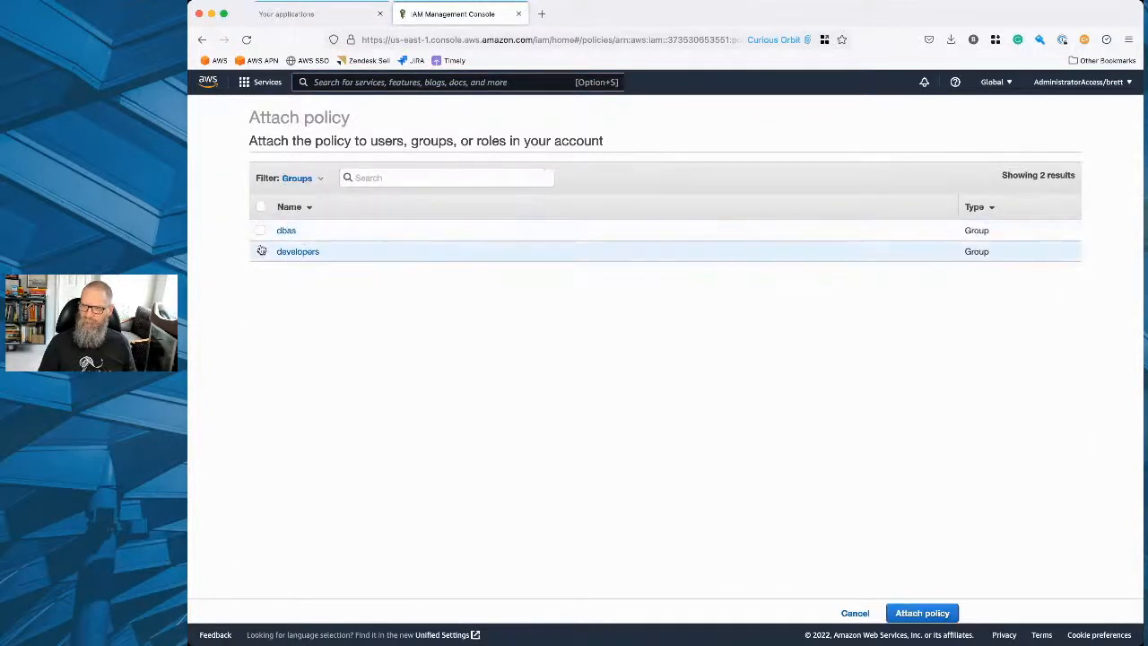
click(907, 612)
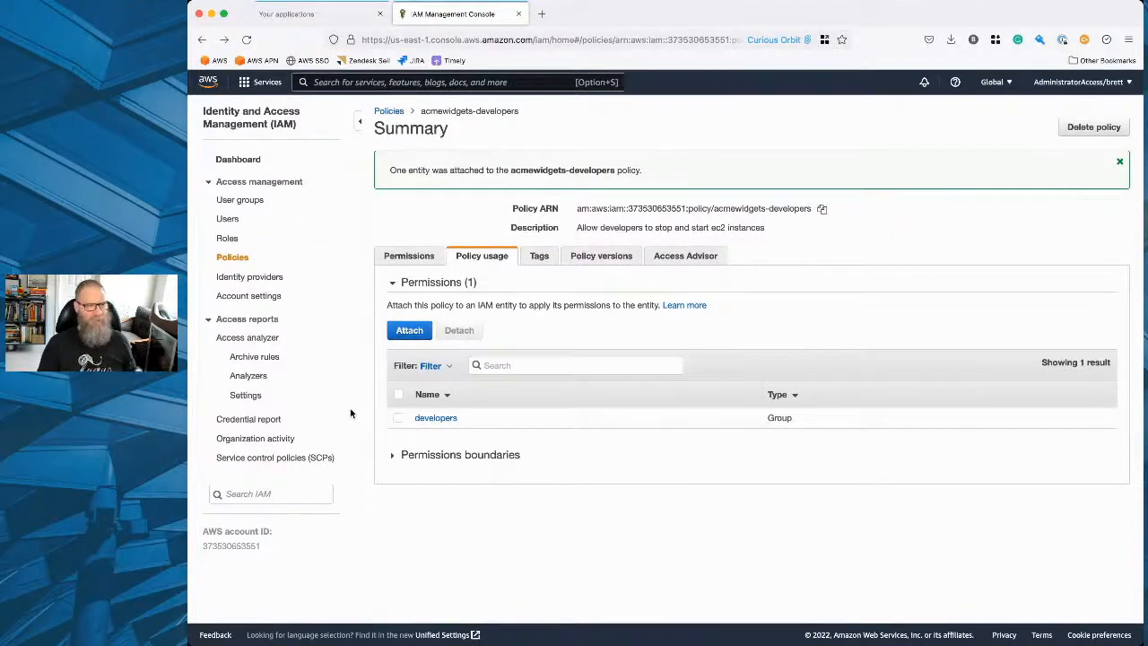
Look through the IAM users, policies and roles lists, and return to the users list.
click(228, 219)
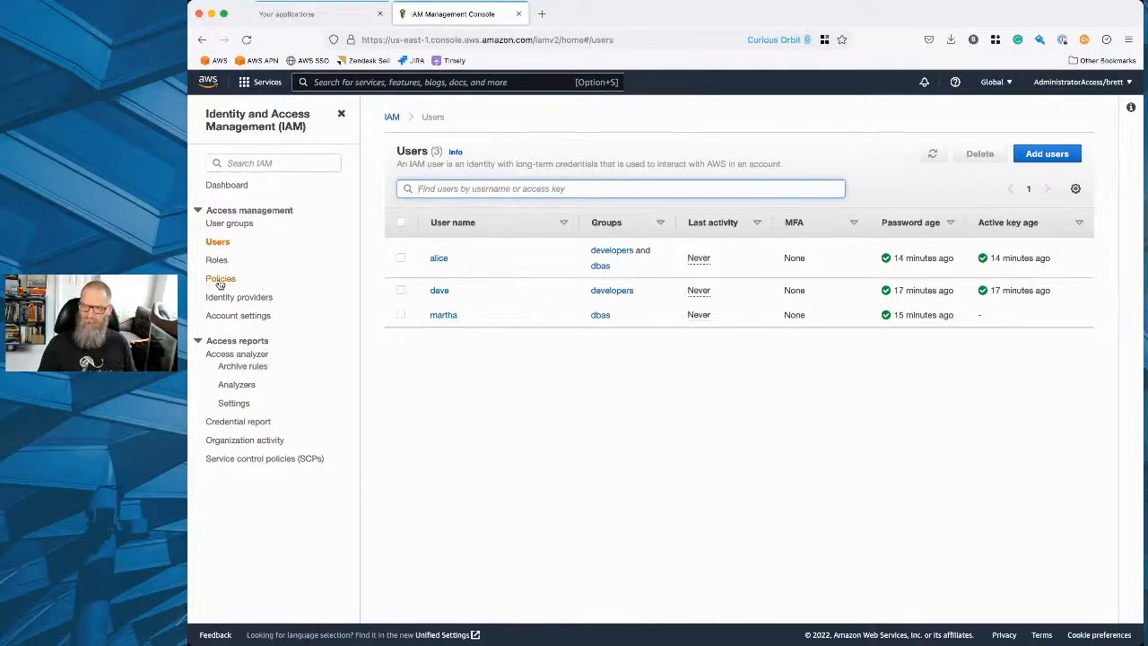
click(221, 278)
click(217, 259)
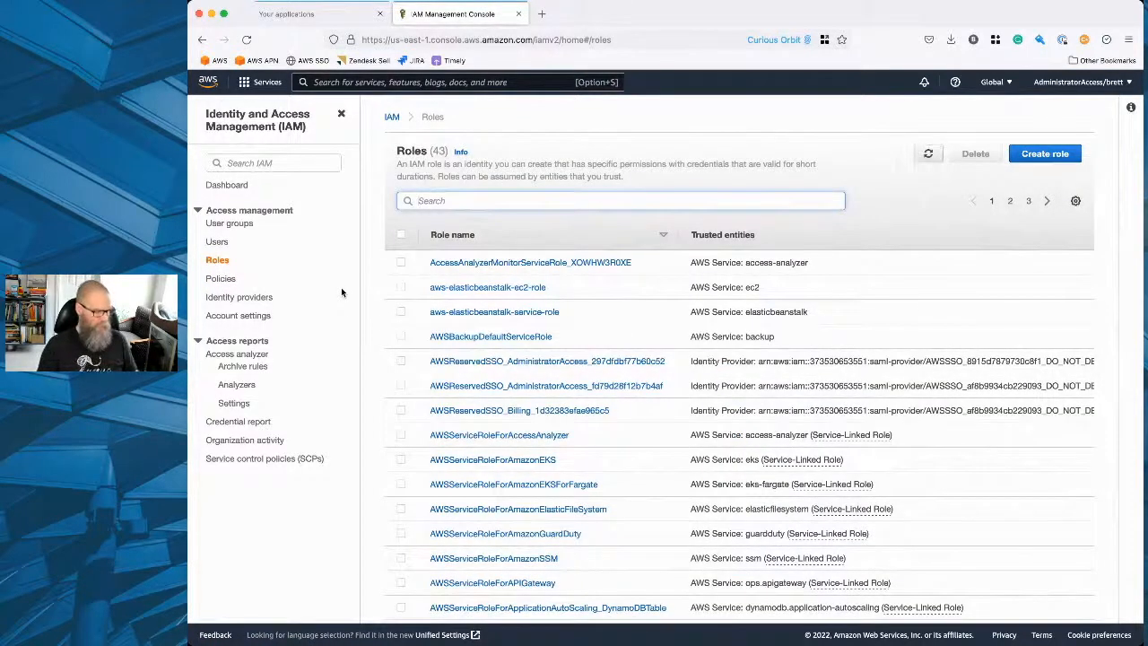
click(218, 242)
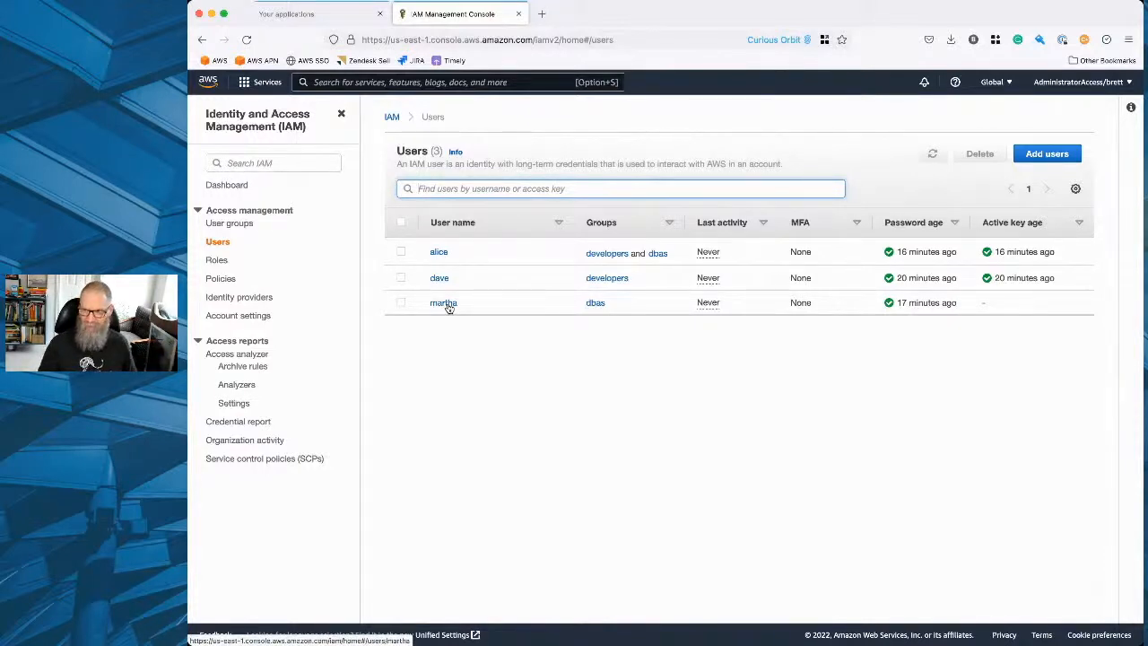
Examine the trusted entity types for a new role, including the custom trust policy template, and leave without saving.
click(217, 260)
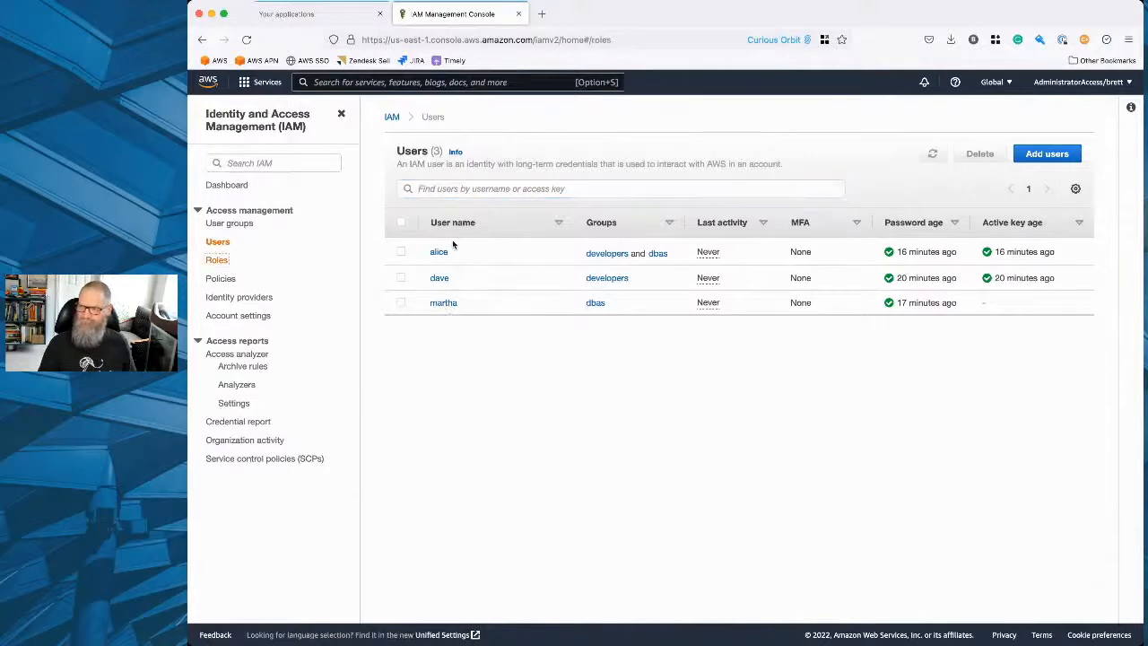
click(1045, 154)
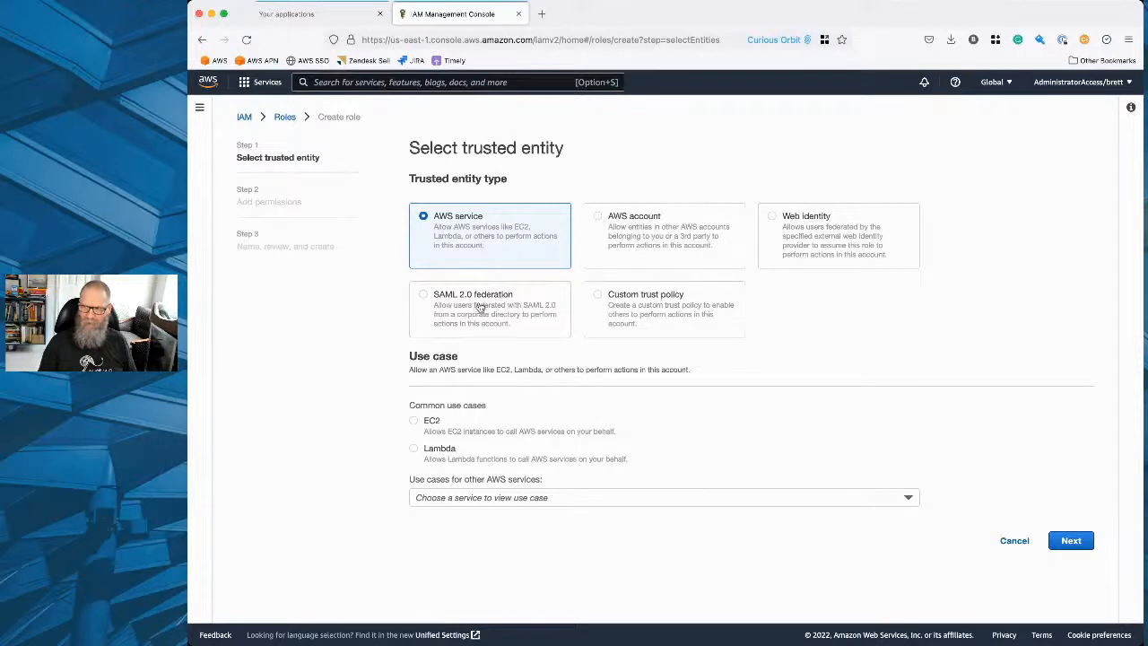
click(713, 313)
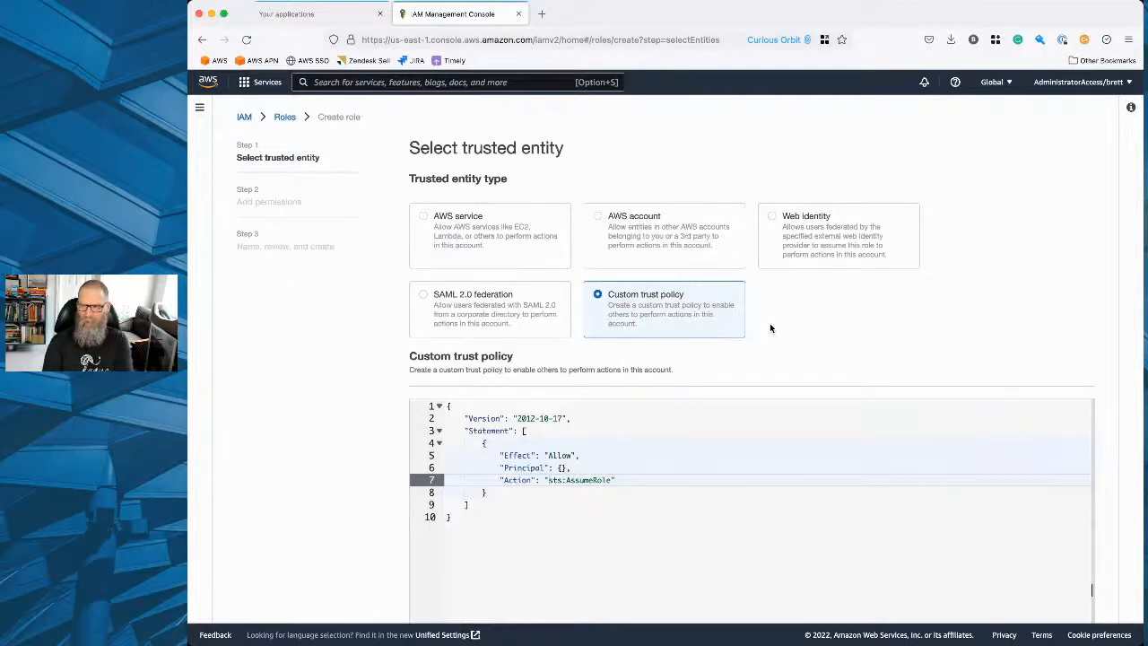
scroll(549, 435, down, 1)
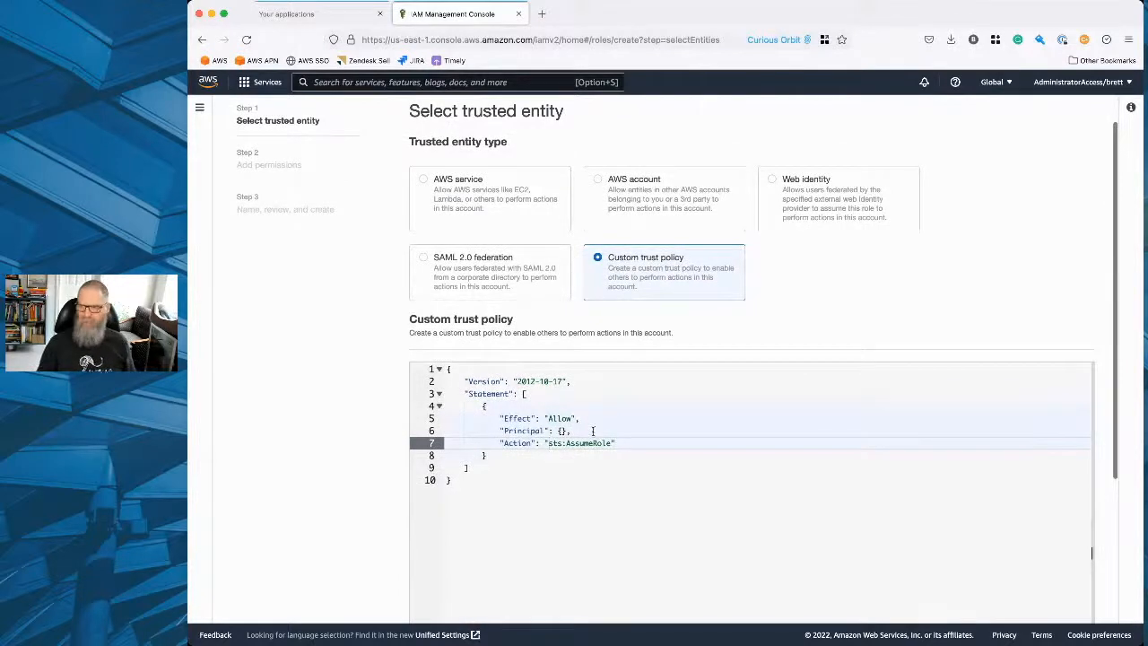
scroll(645, 422, up, 1)
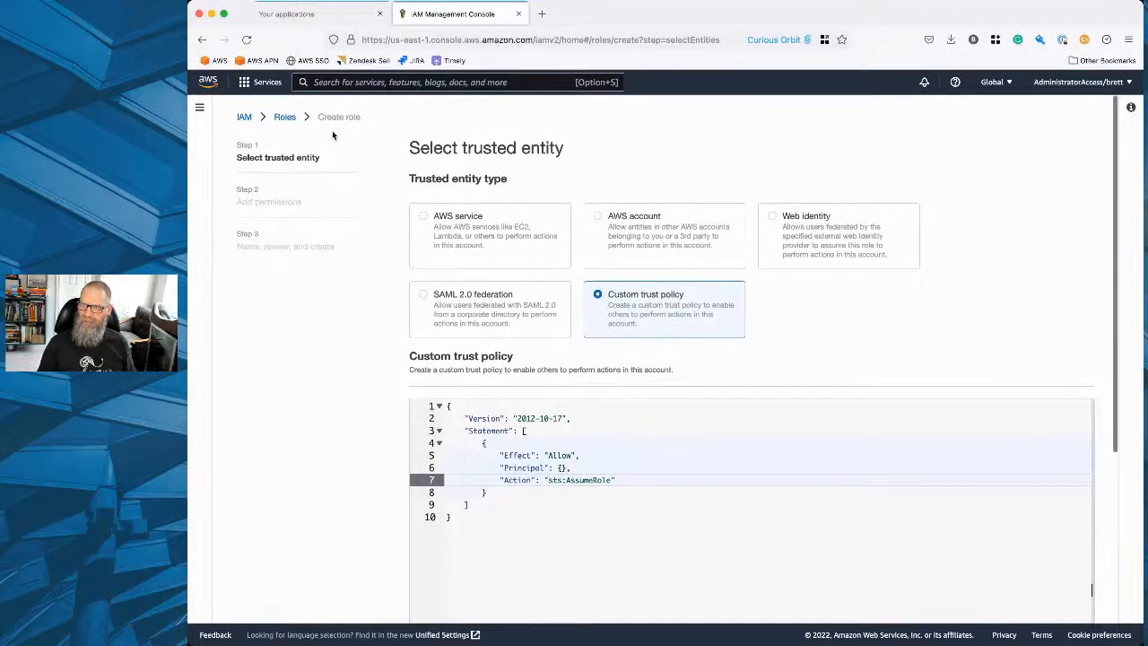
click(245, 119)
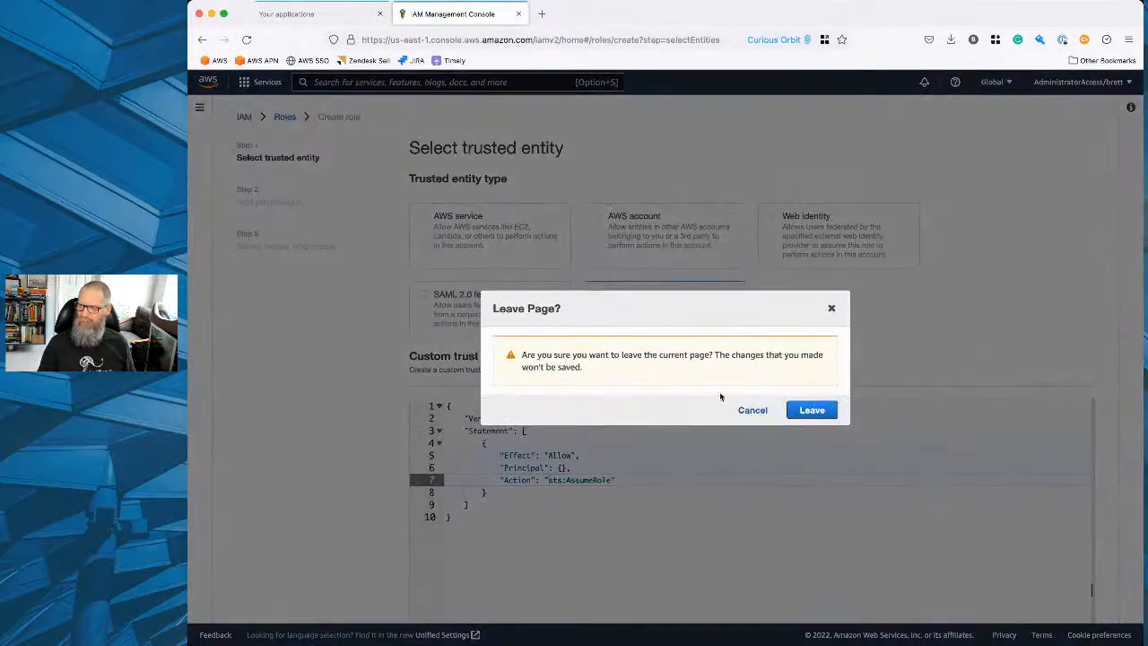
click(802, 410)
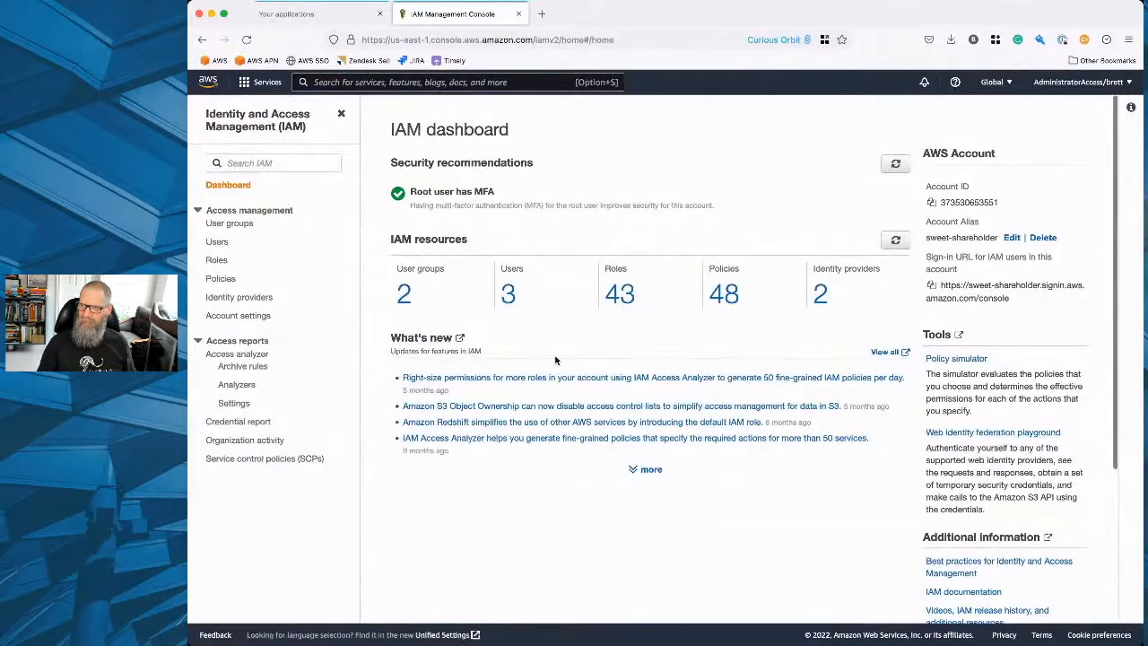
Check the permissions policies of the user in both groups, the developers-only user and the dbas-only user.
click(403, 294)
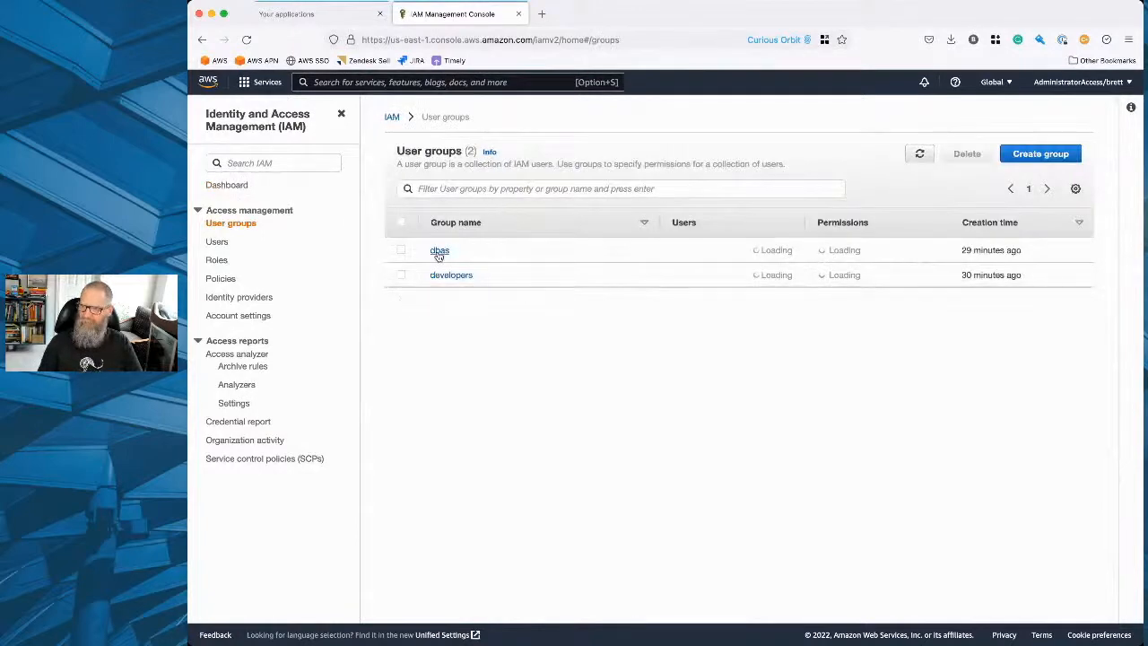
click(217, 241)
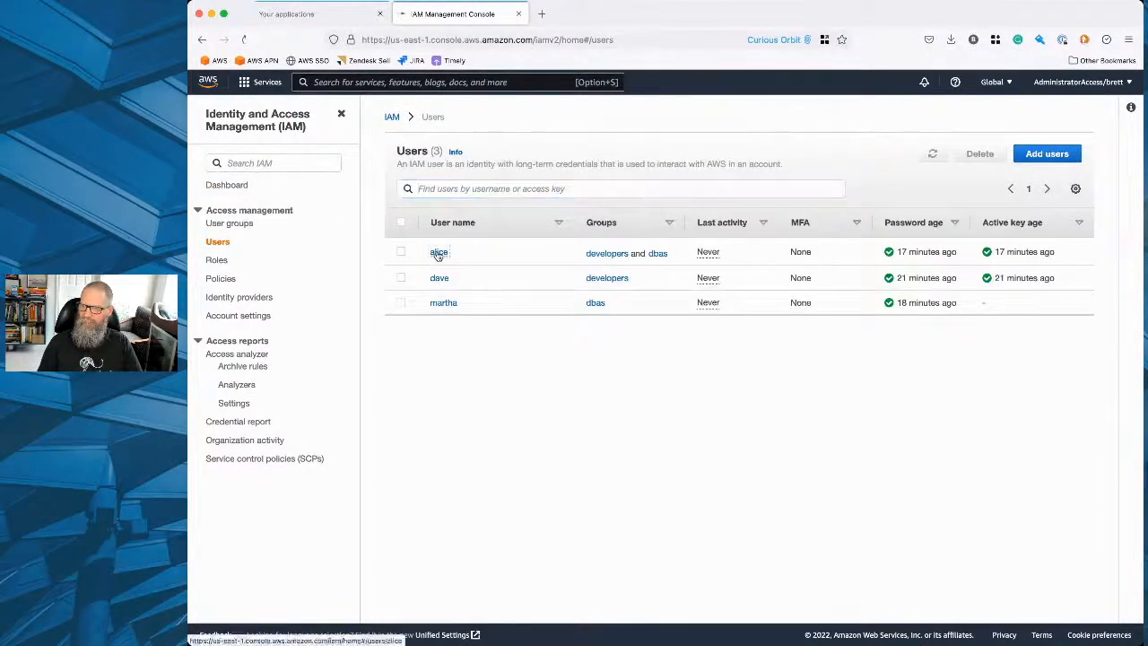
click(439, 253)
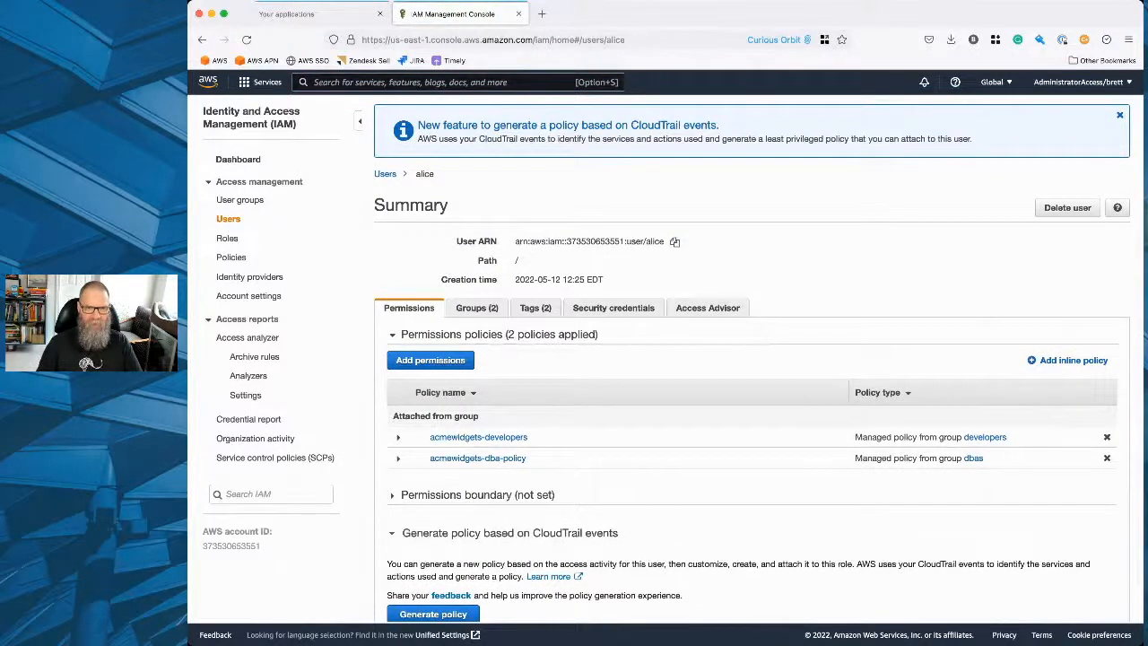
key(super+Tab)
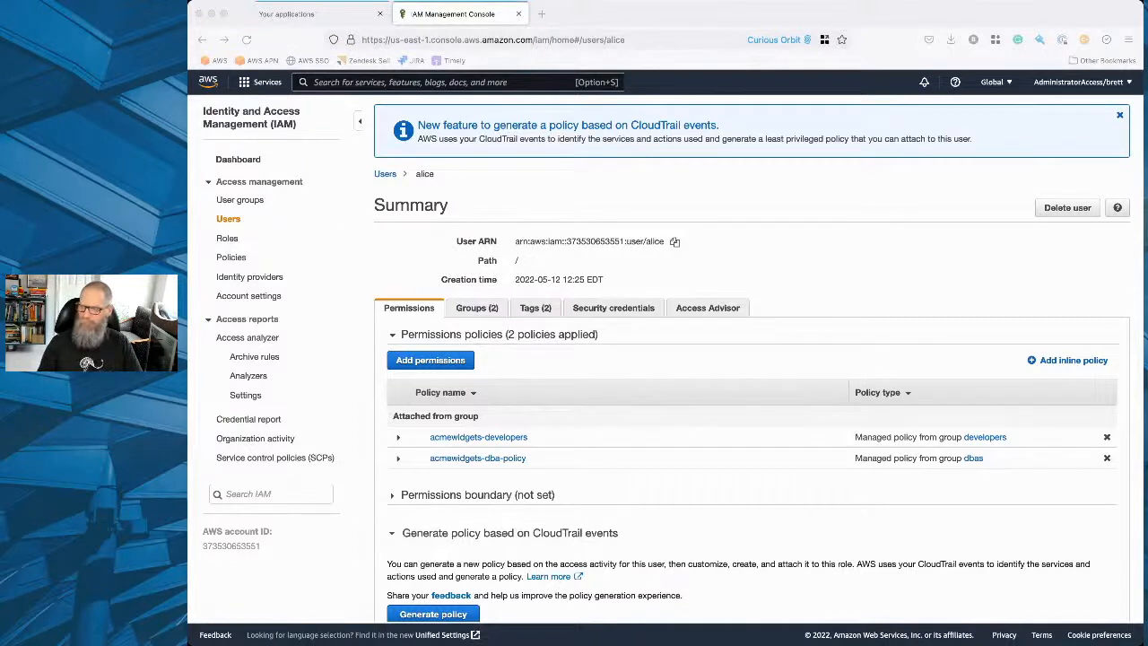
scroll(369, 270, left, 5)
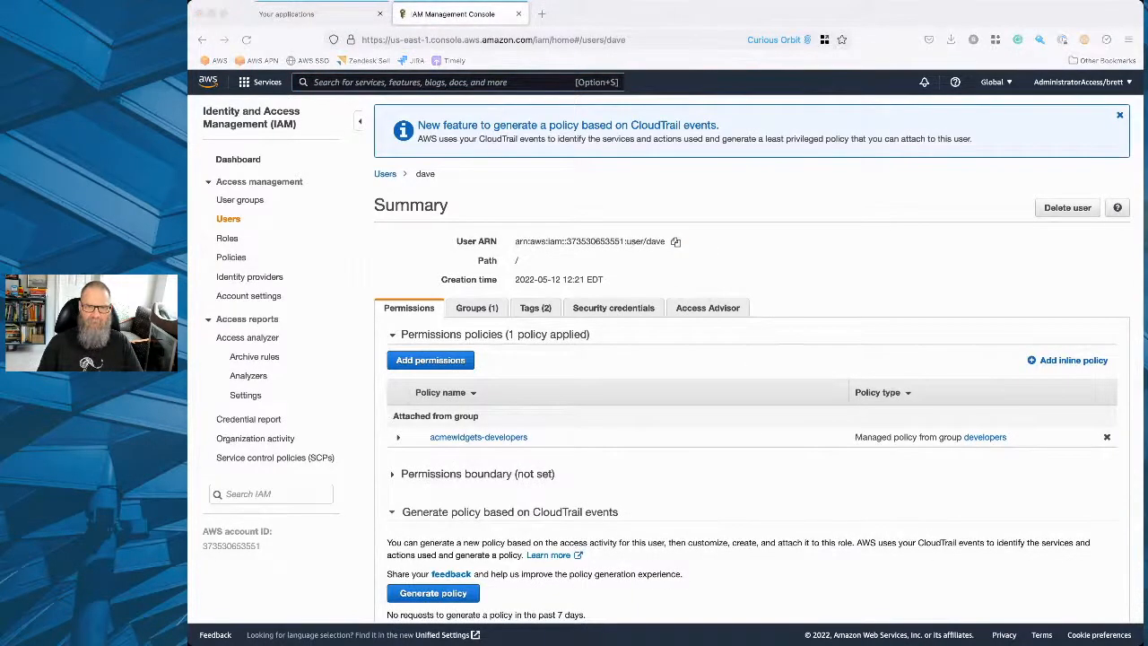
scroll(377, 260, left, 5)
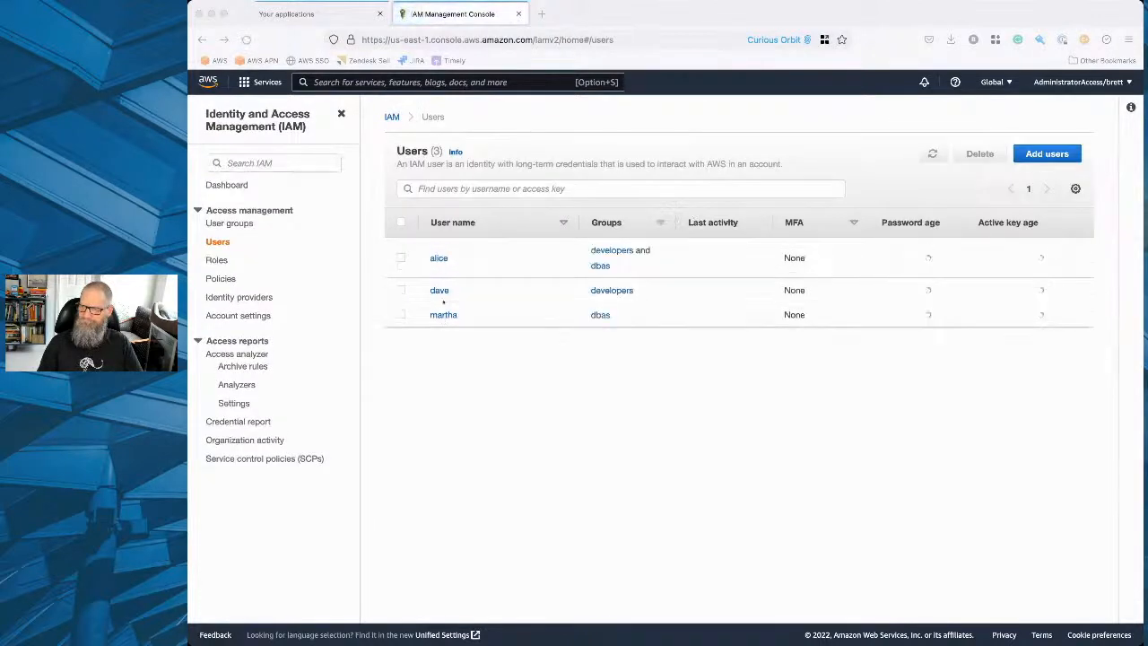
click(443, 315)
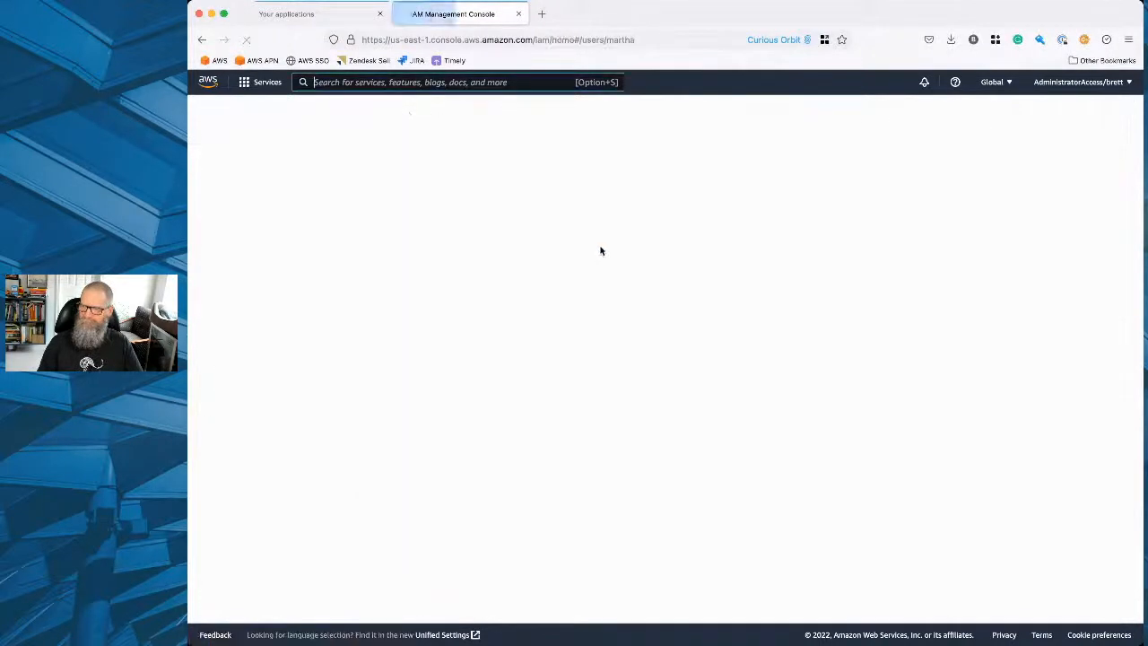
Copy the ARN of the dbas-only user and return to the users list.
click(684, 243)
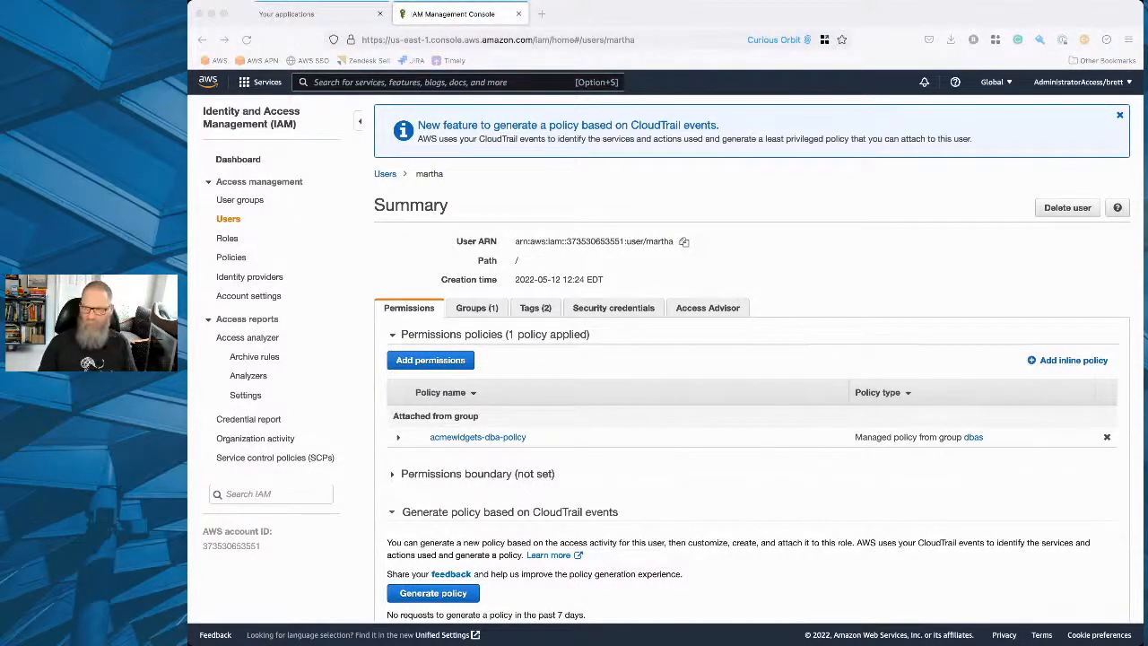
click(227, 218)
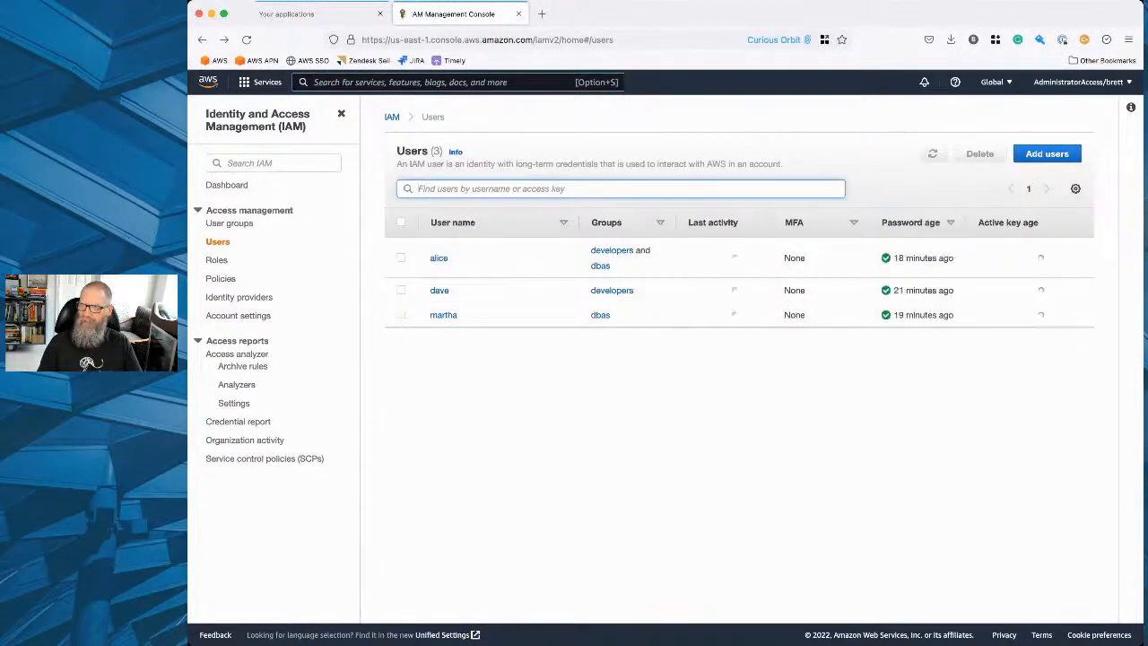
click(544, 12)
drag(583, 14, 332, 13)
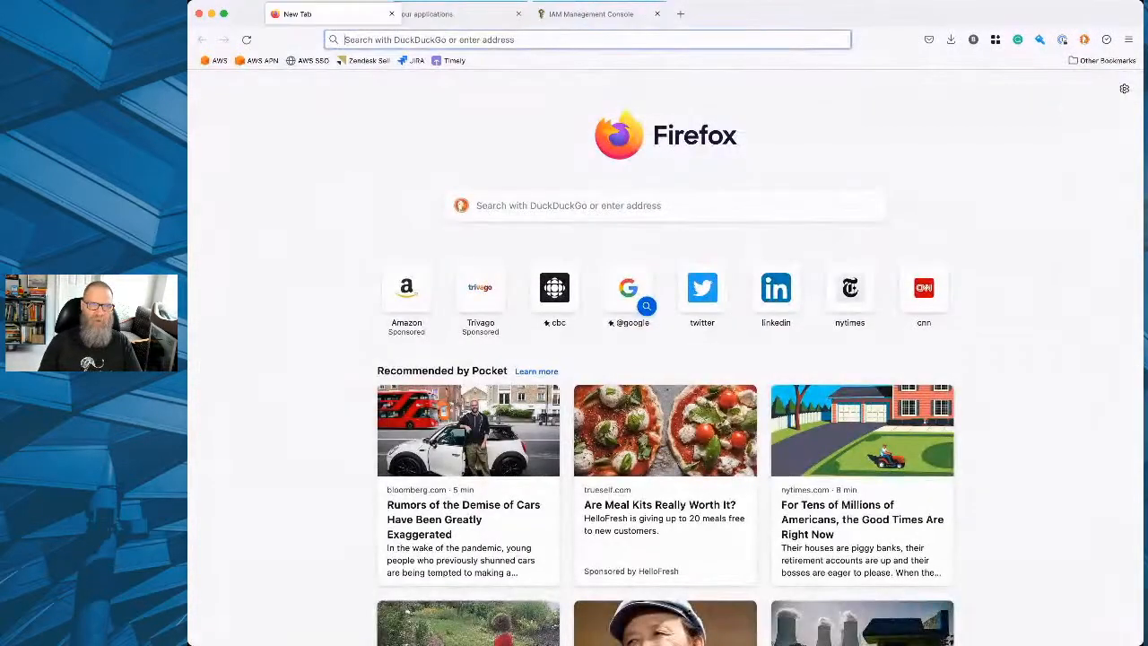
key(super+w)
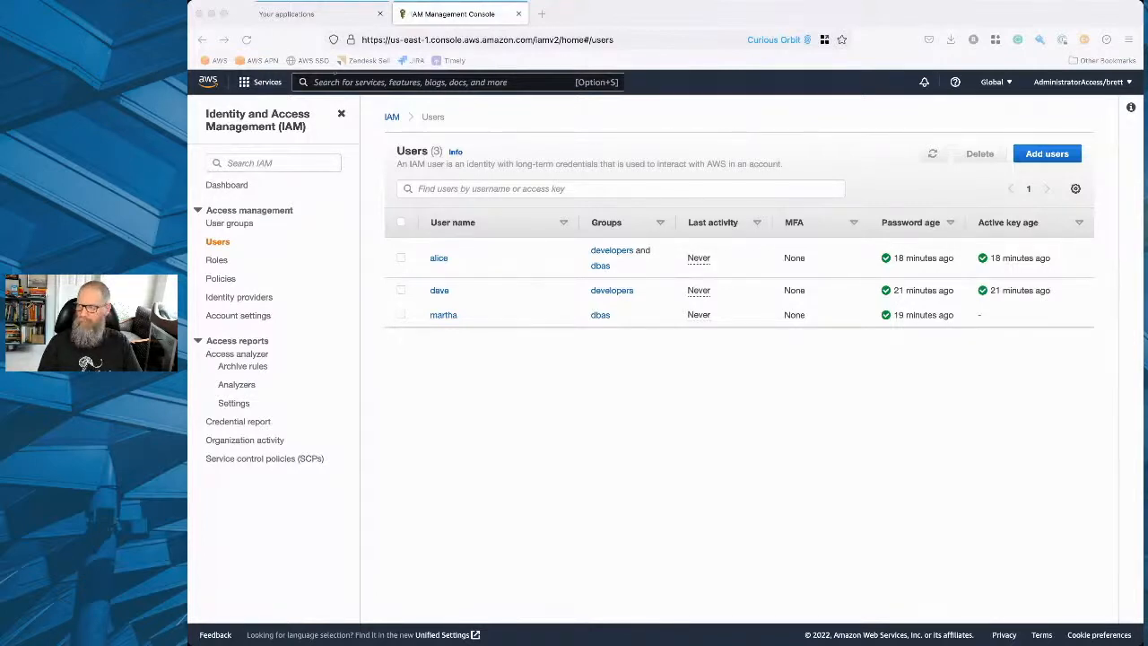
Start creating an IAM role with Custom trust policy as the trusted entity type.
click(216, 259)
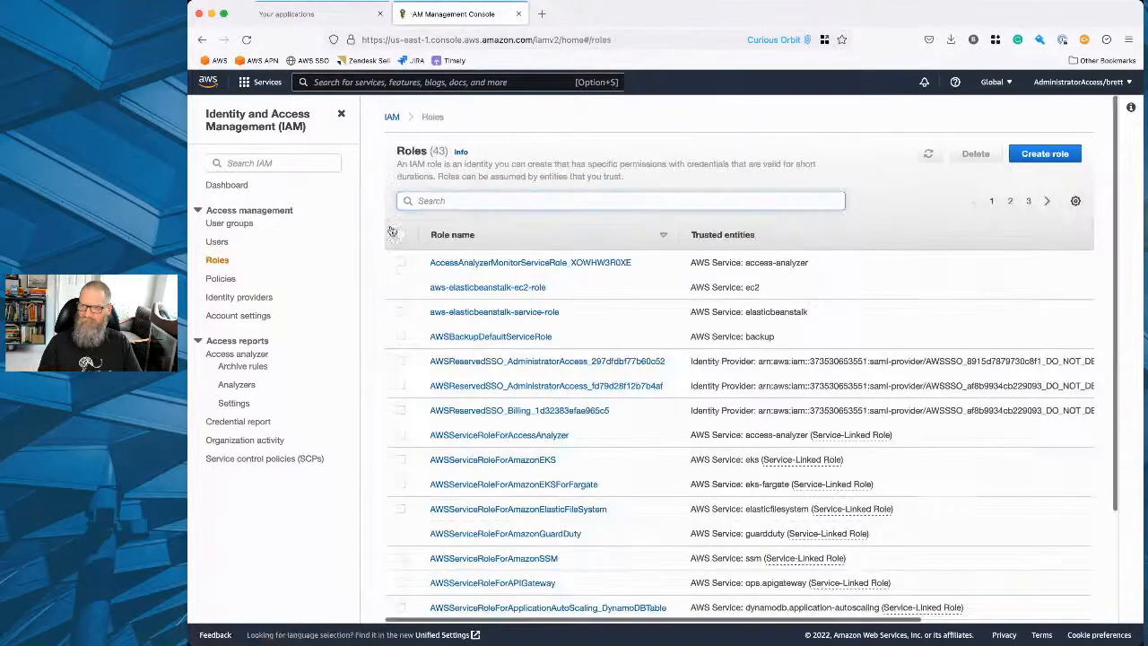
click(1028, 152)
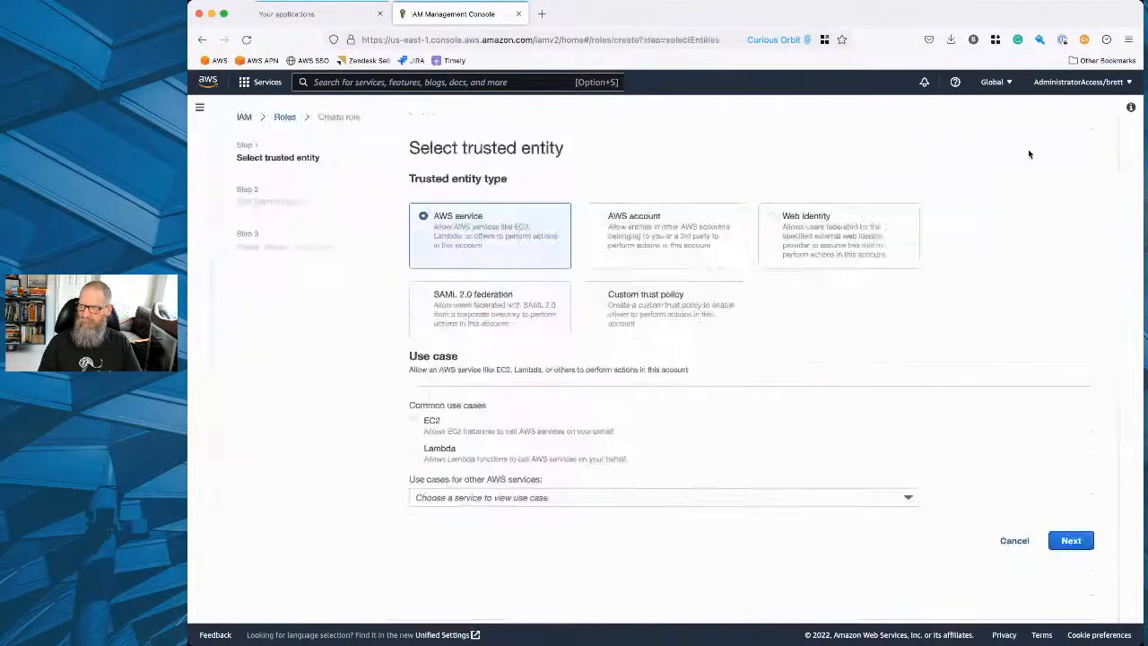
click(630, 320)
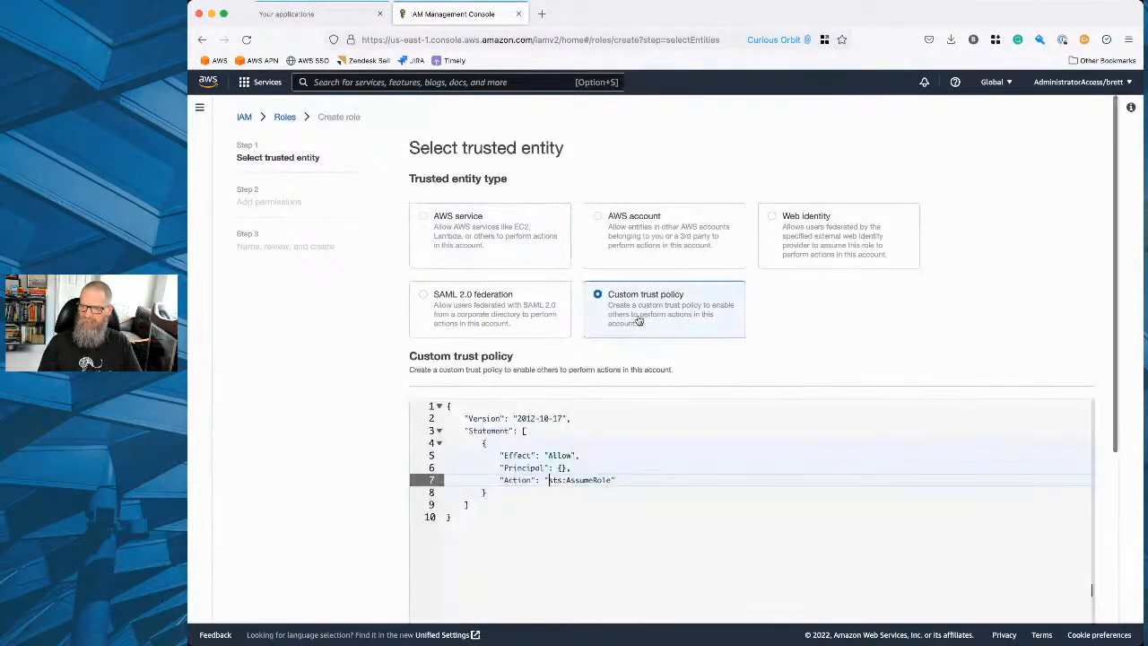
scroll(303, 391, down, 3)
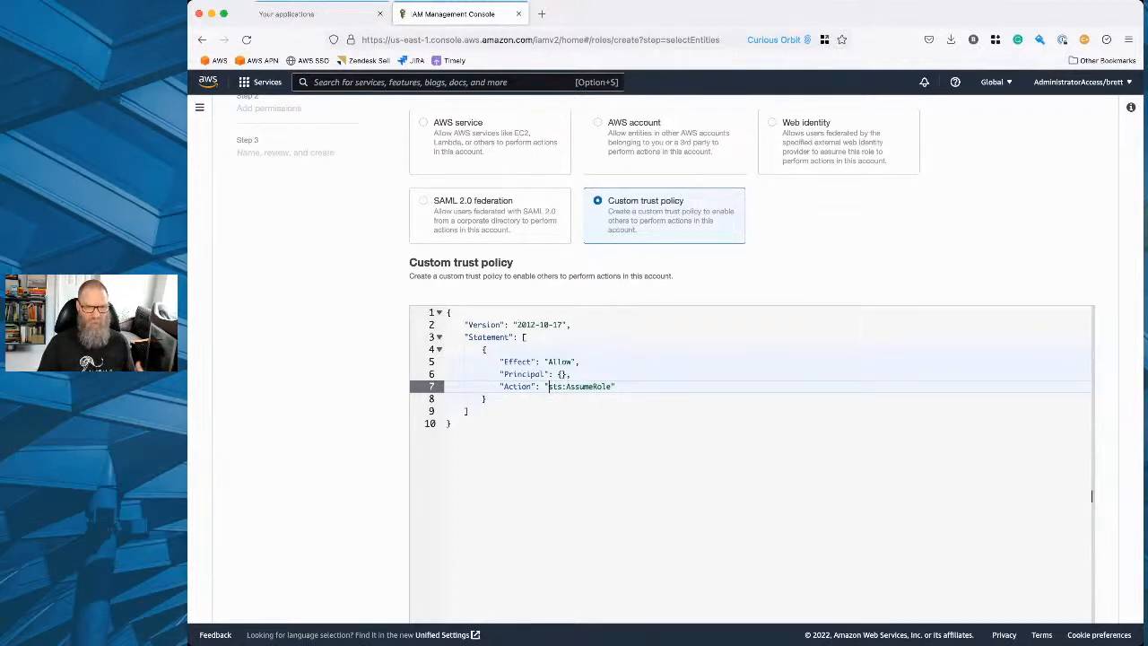
Add an "AWS" array with an empty quoted entry to the Principal element of the custom trust policy.
key(super+Tab)
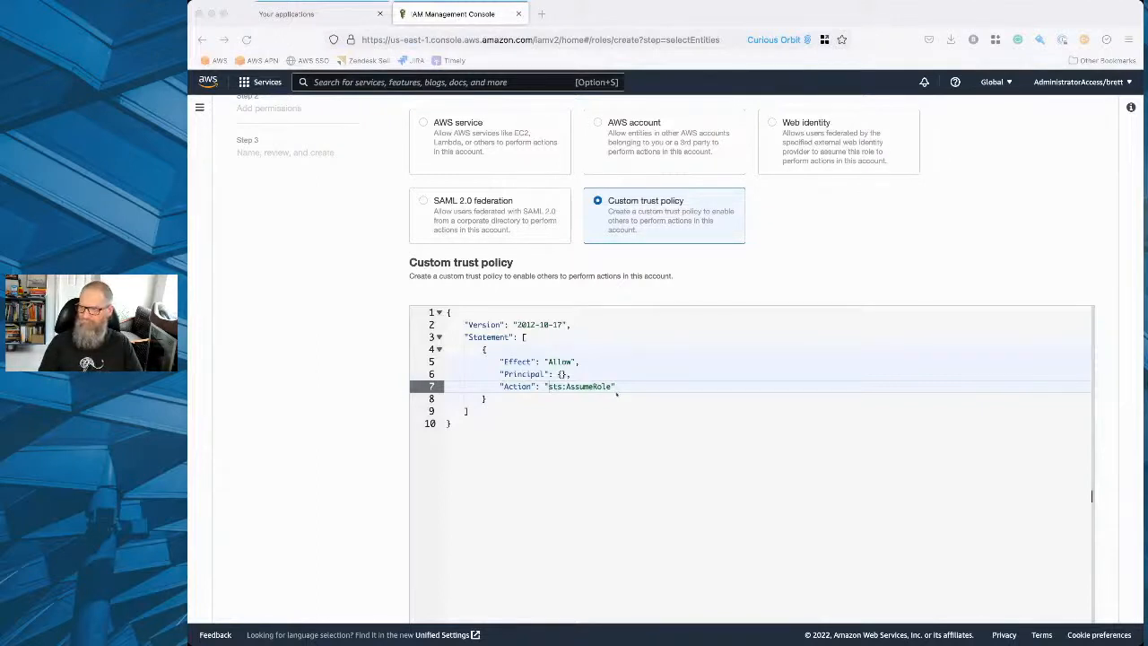
click(560, 374)
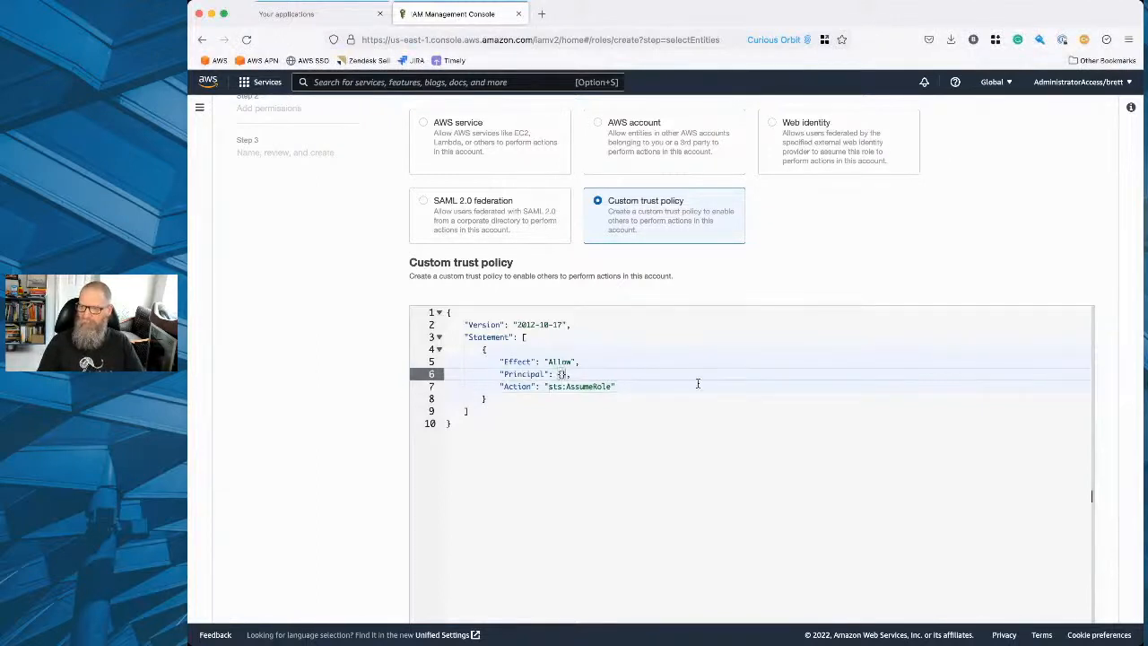
key(Return)
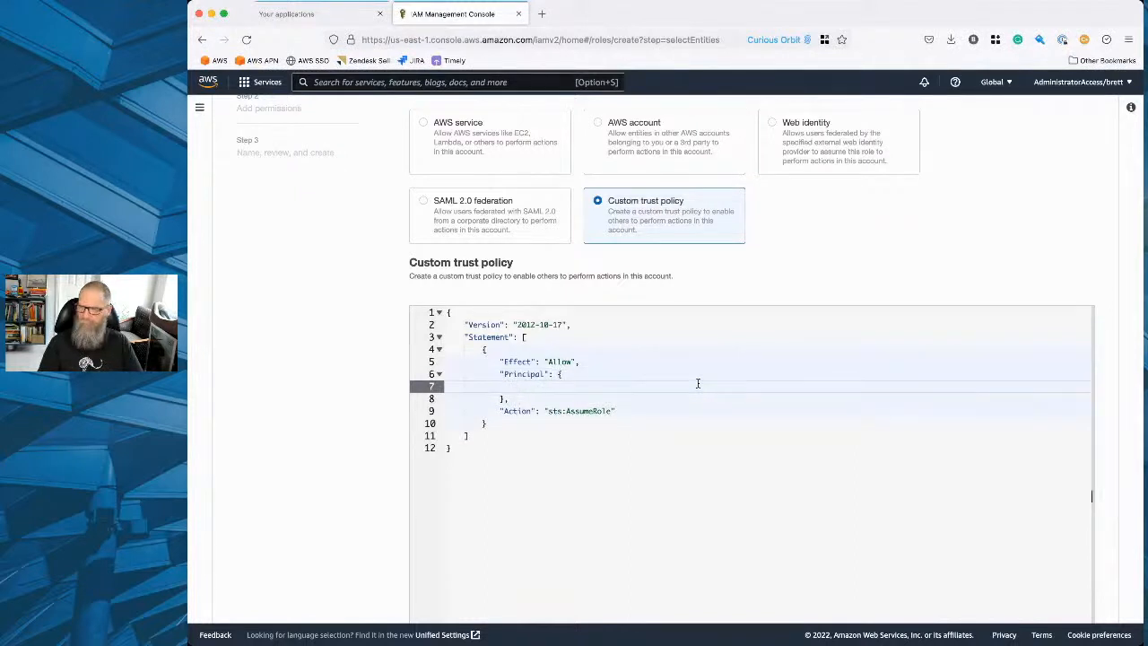
text("AWS")
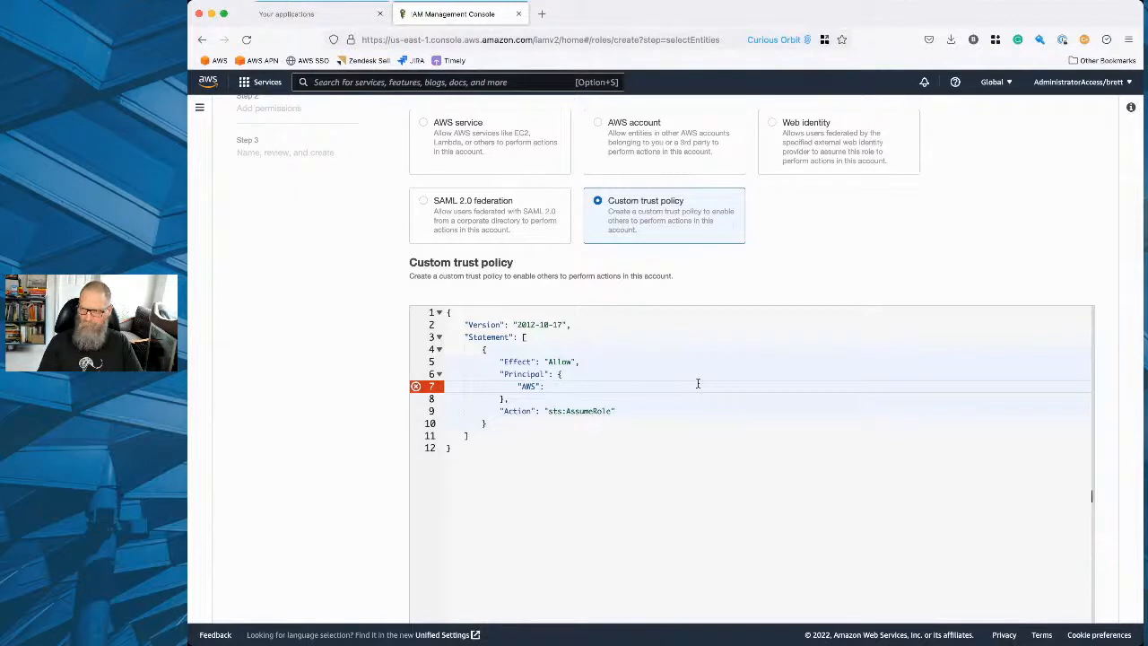
text(: [)
key(Return)
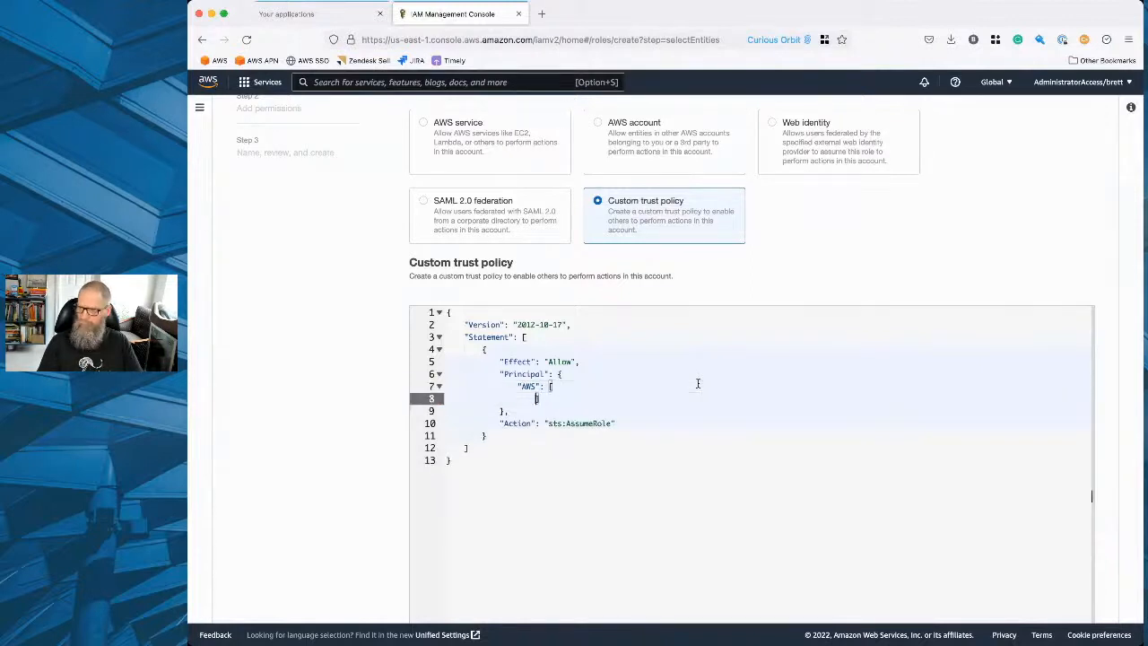
text(")
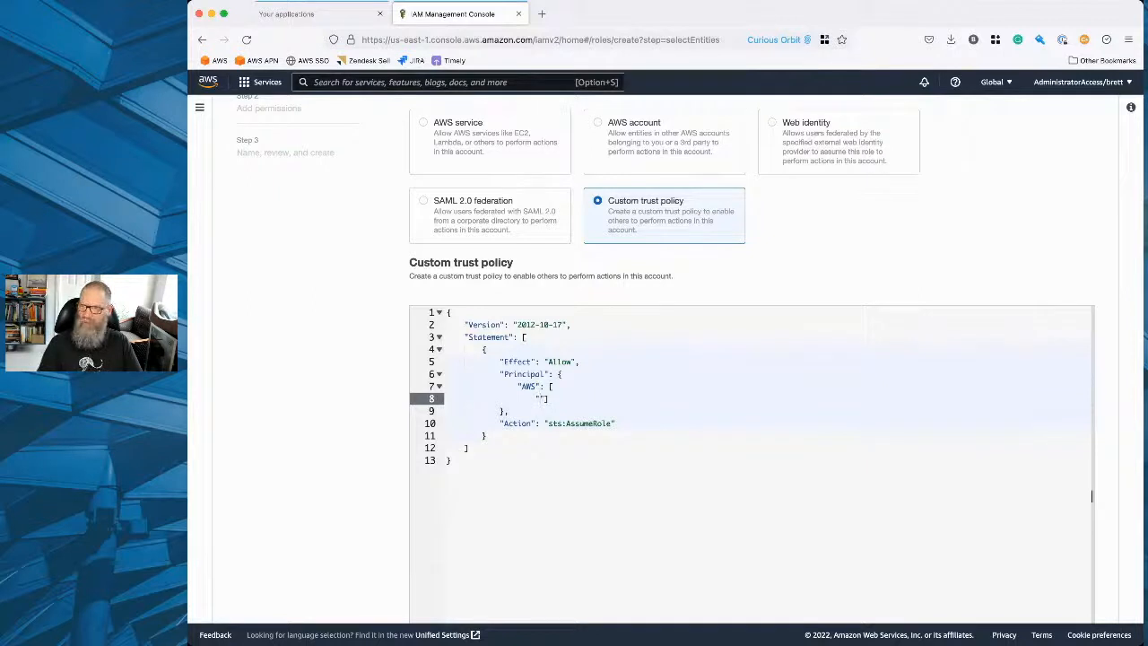
Open IAM in a second console tab and look through the user groups and users lists.
super+click(209, 87)
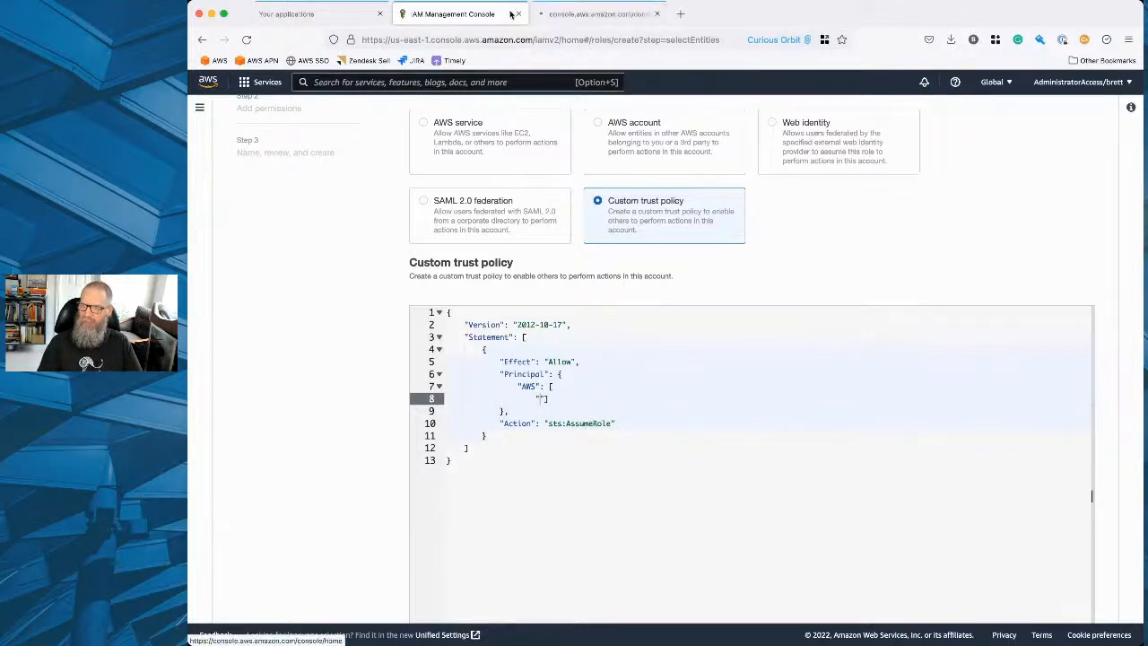
click(549, 13)
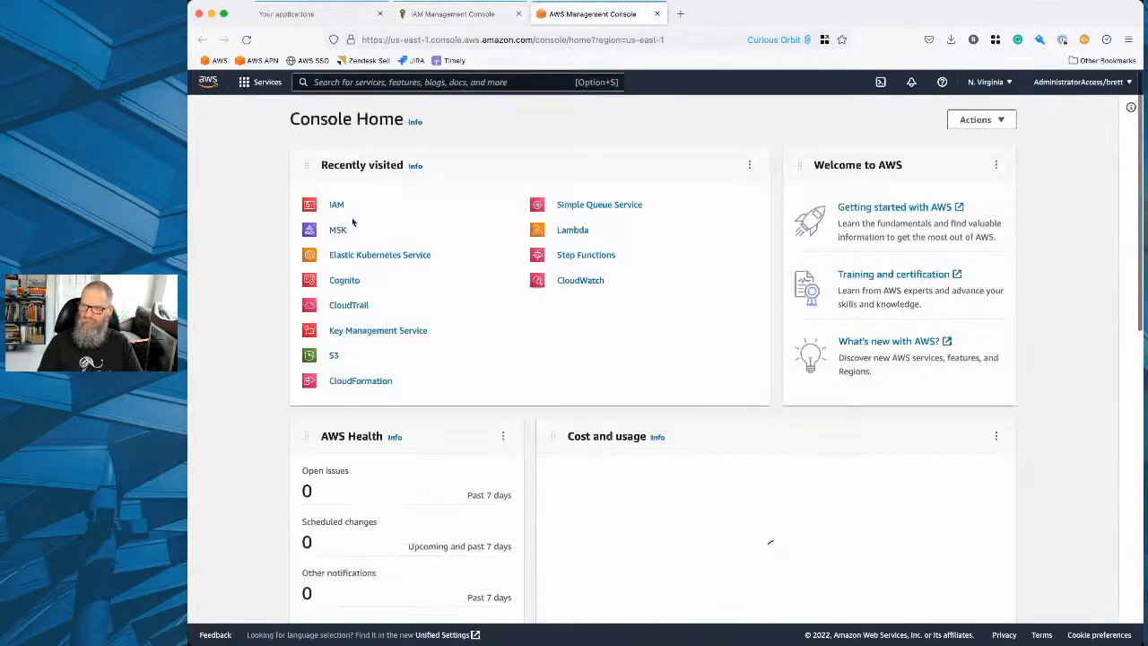
click(337, 205)
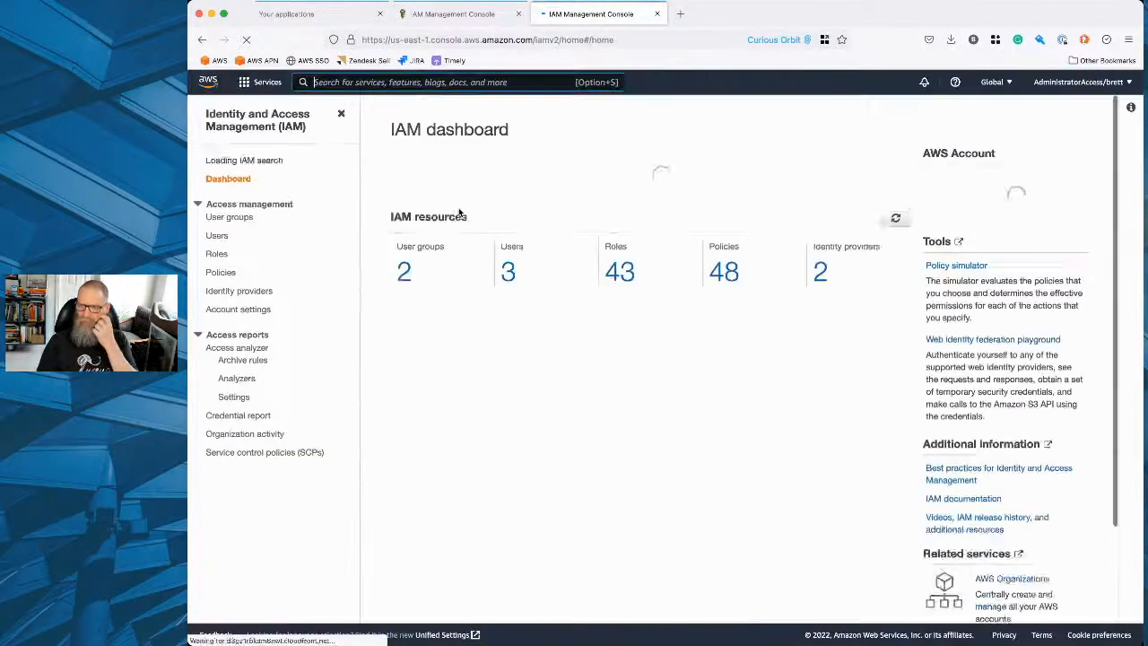
click(228, 222)
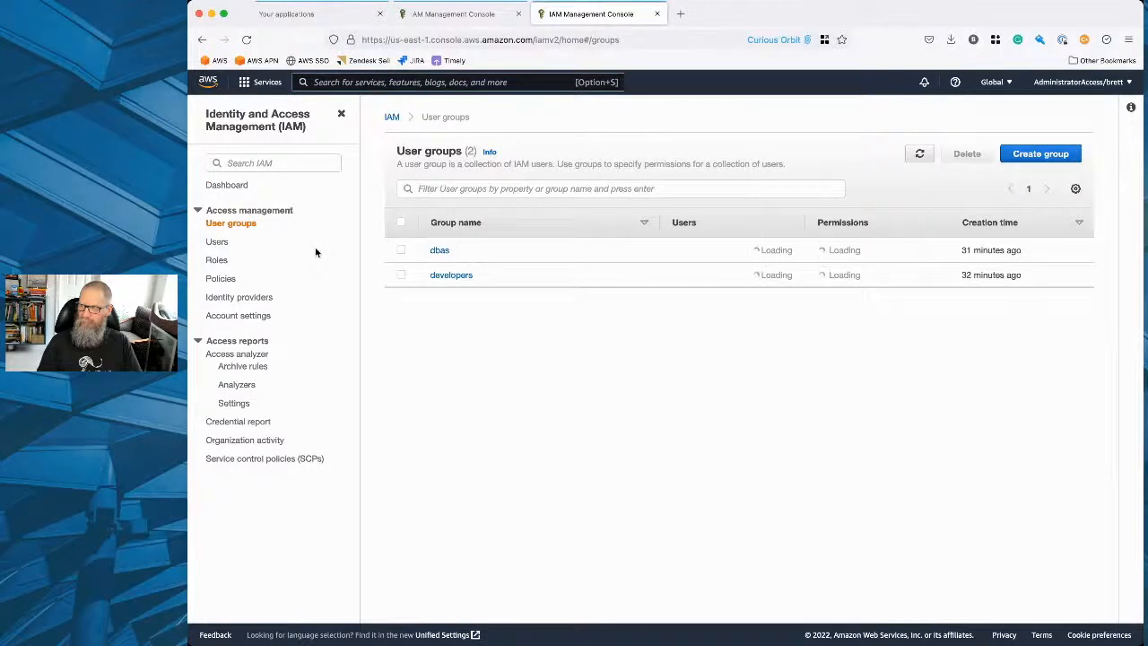
click(217, 242)
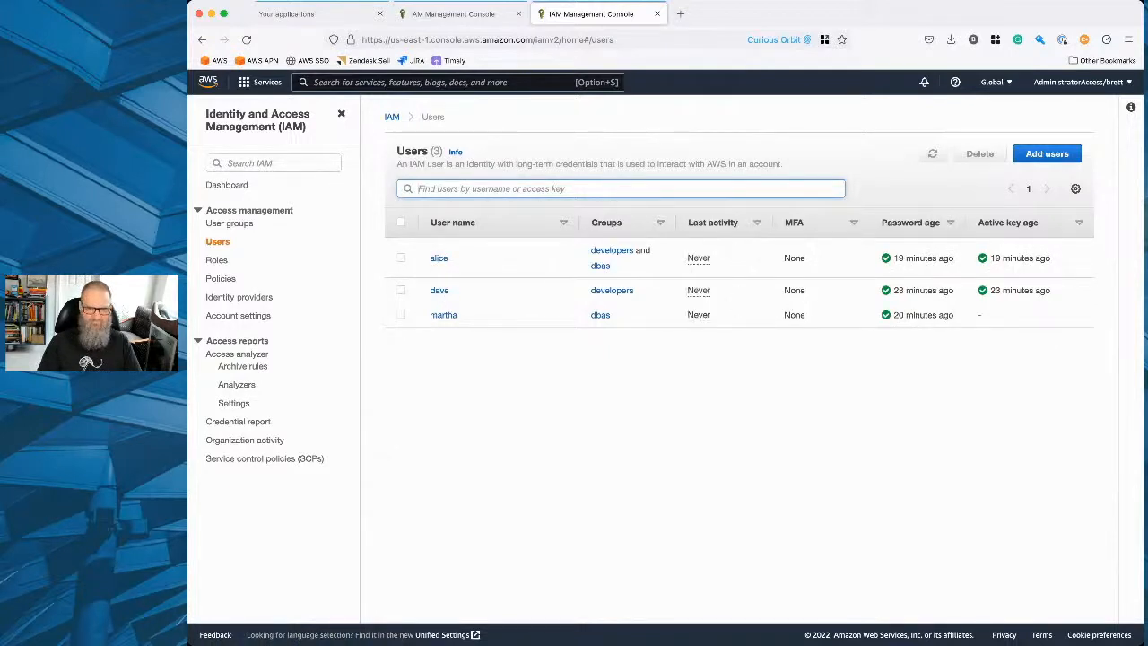
Back in the role's trust policy, insert the ARN of the user in both groups as the first AWS principal and begin a second entry.
key(super+Tab)
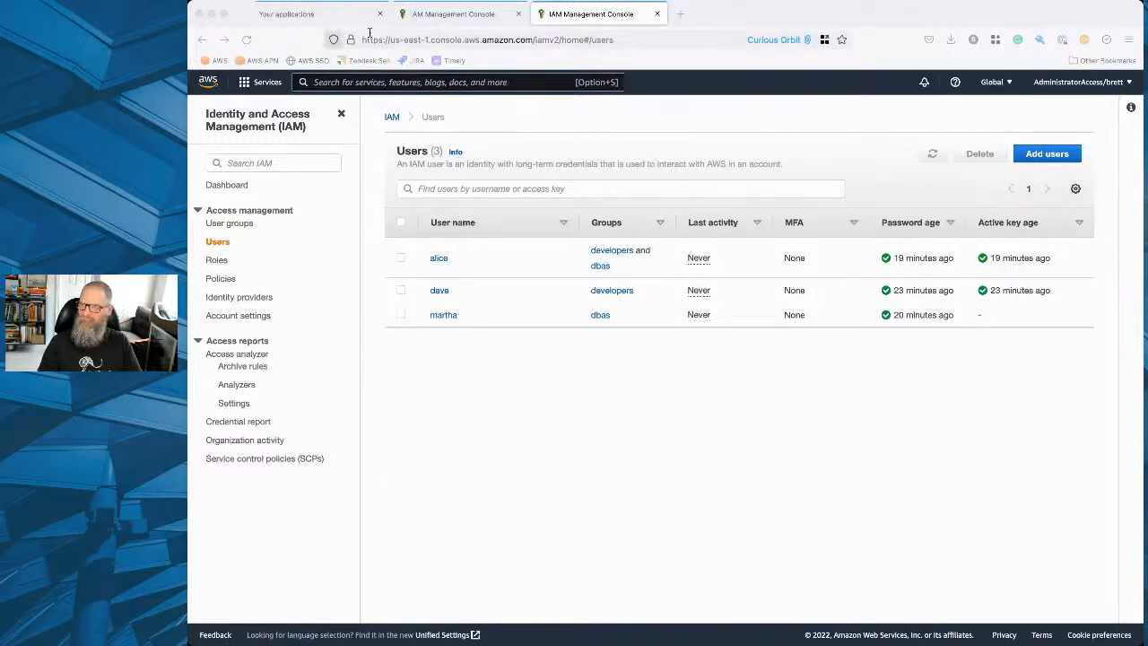
click(458, 13)
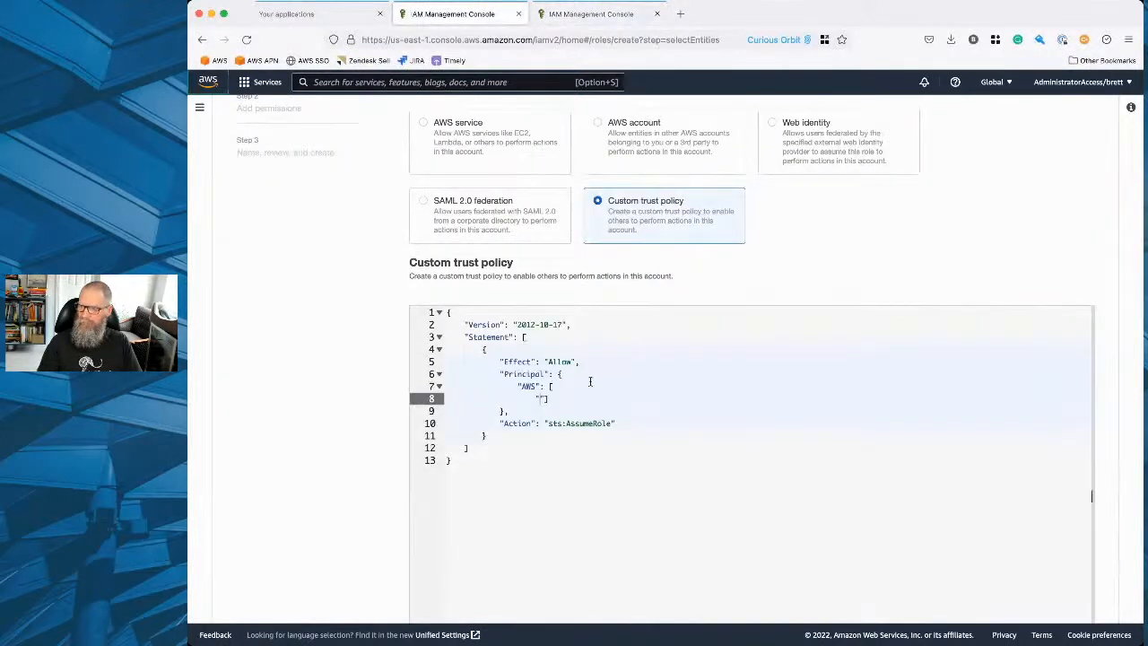
key(super+v)
click(703, 400)
text(,)
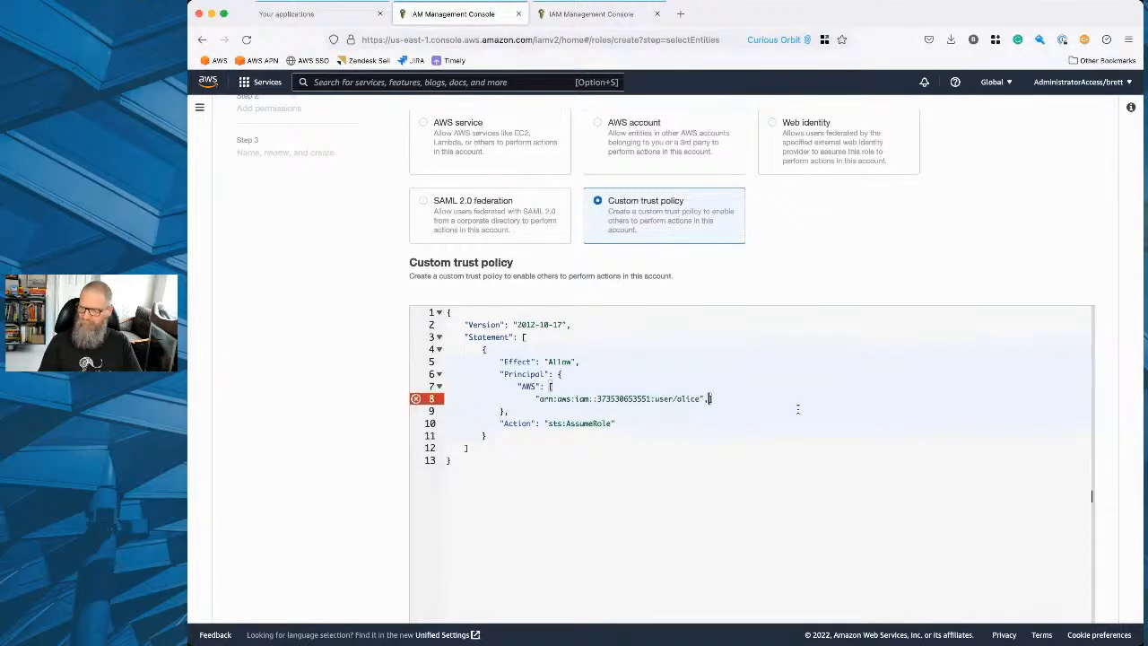
key(Return)
text(")
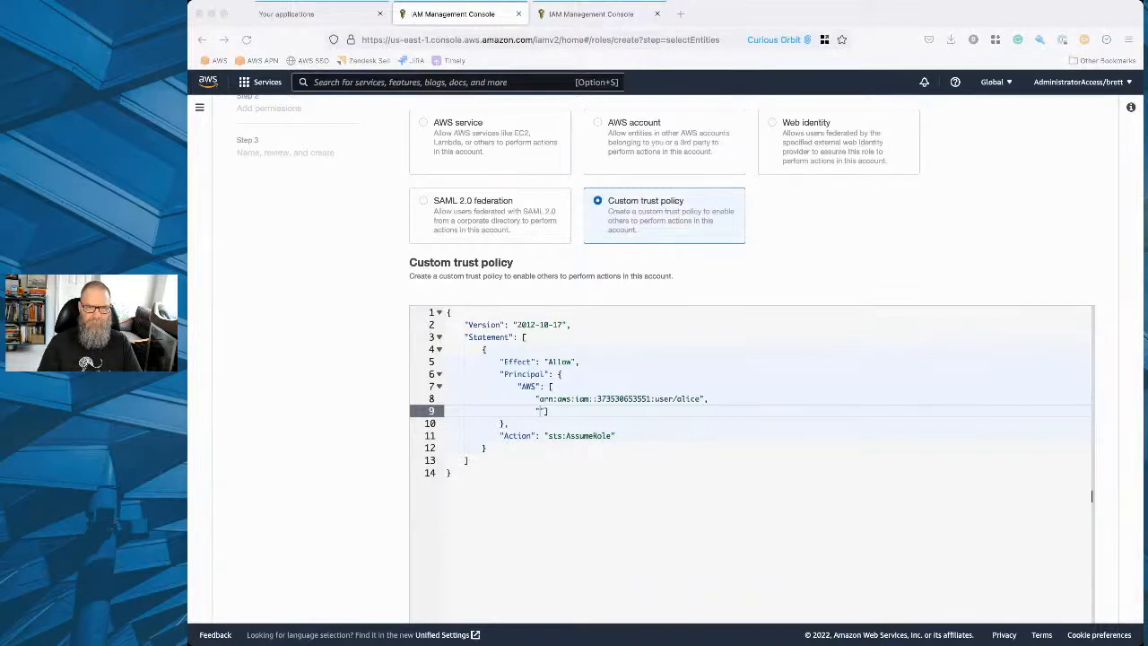
Insert the developers-only user's ARN as the second AWS principal and put the closing bracket on its own line.
click(540, 413)
key(super+v)
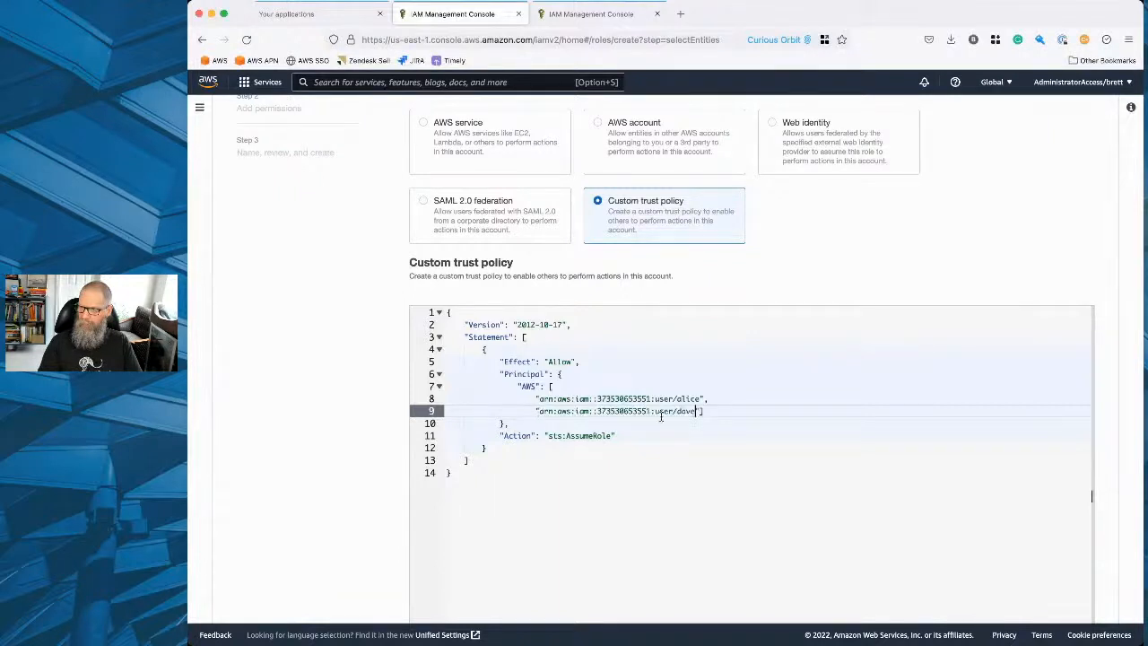
click(699, 412)
key(Return)
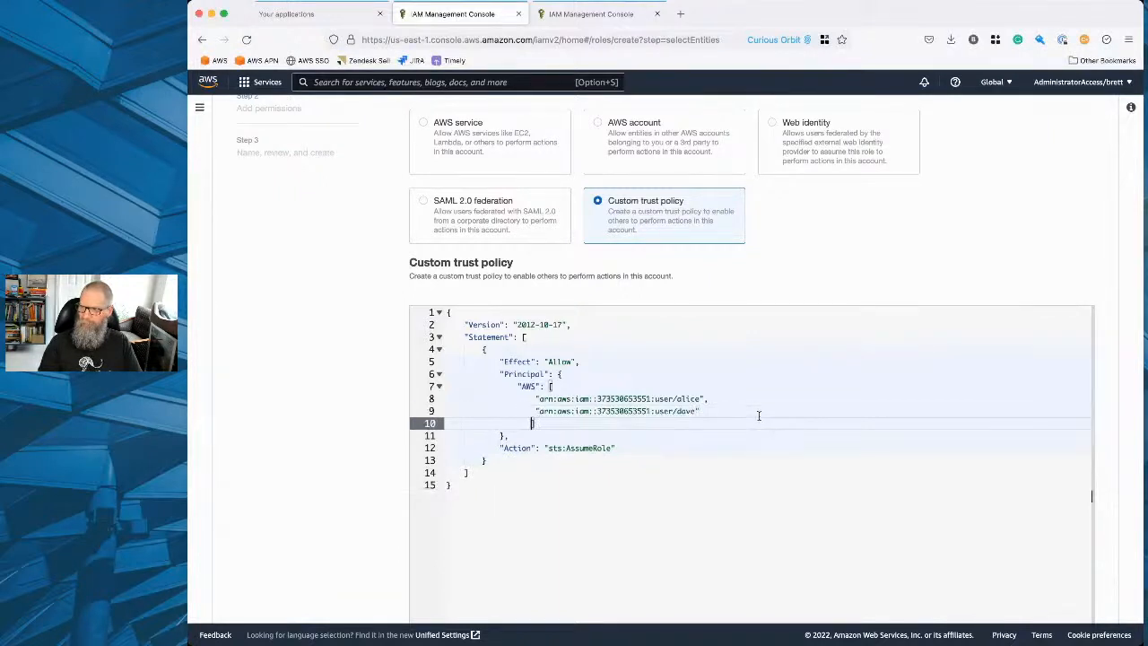
click(634, 560)
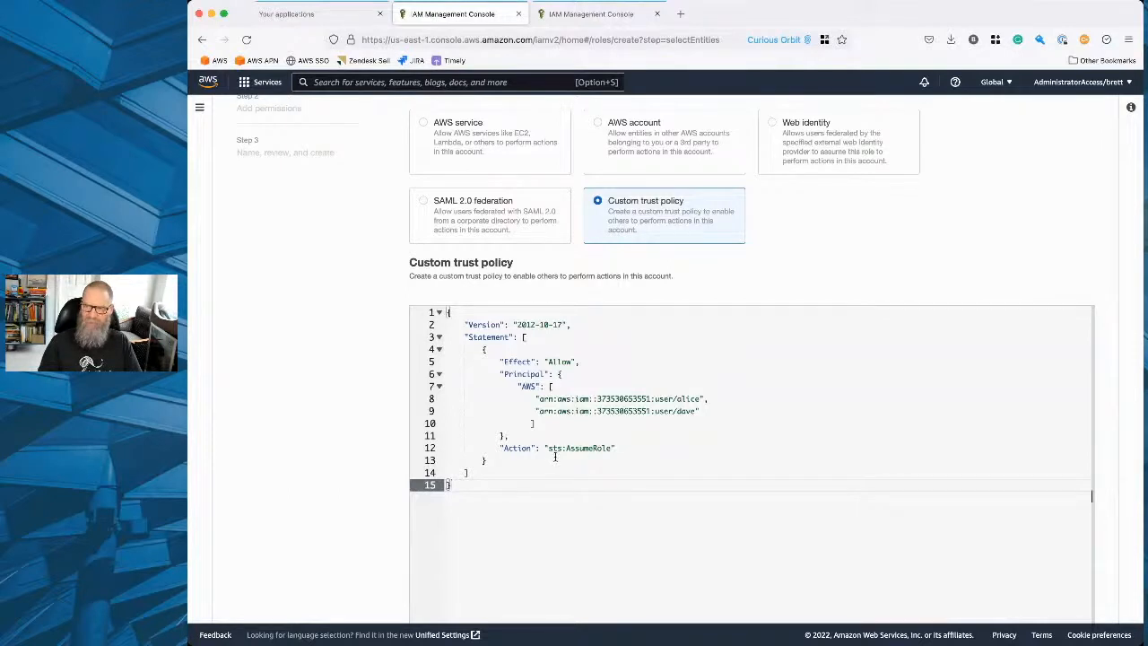
Proceed to the role's Add permissions stage and start creating a new policy for it.
scroll(587, 452, down, 3)
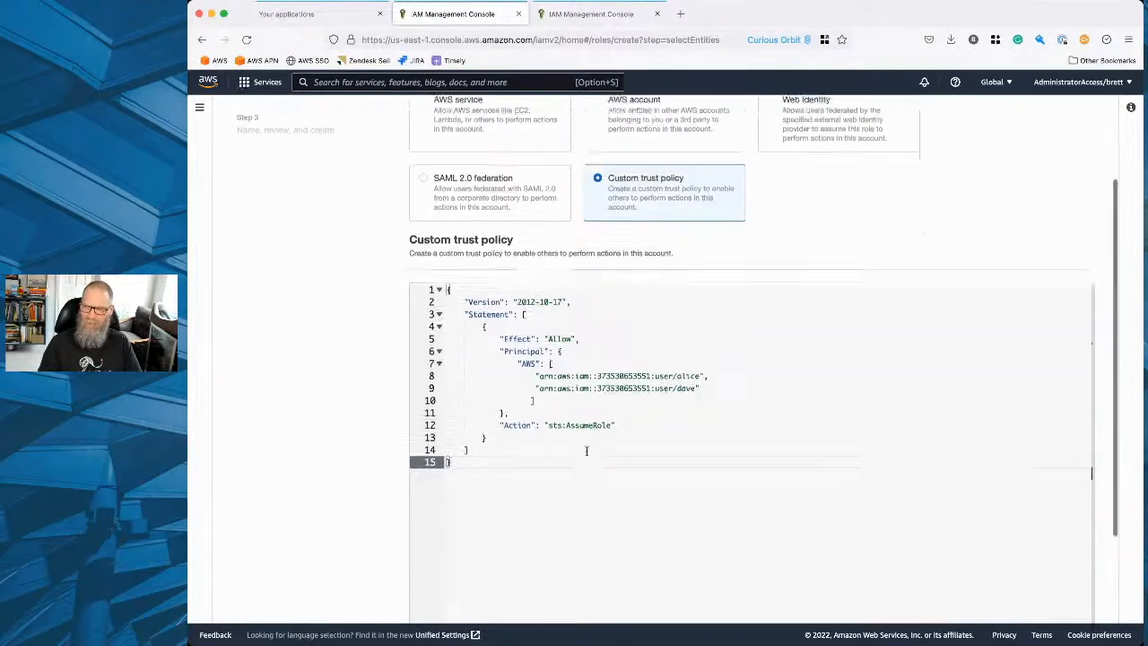
click(1070, 600)
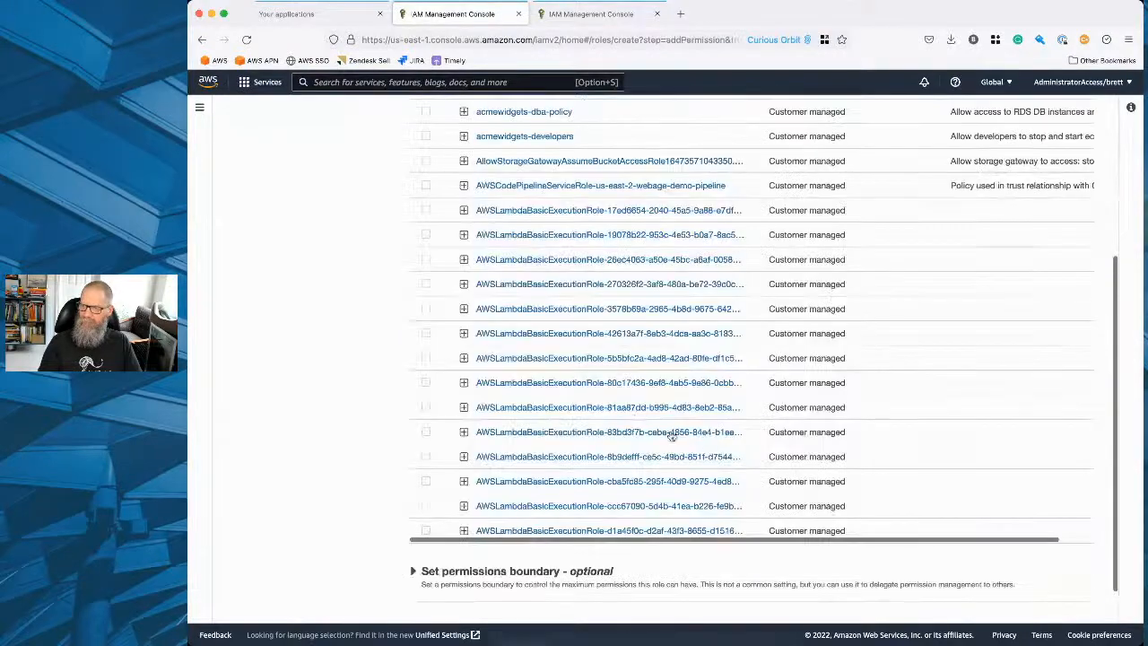
scroll(623, 358, up, 5)
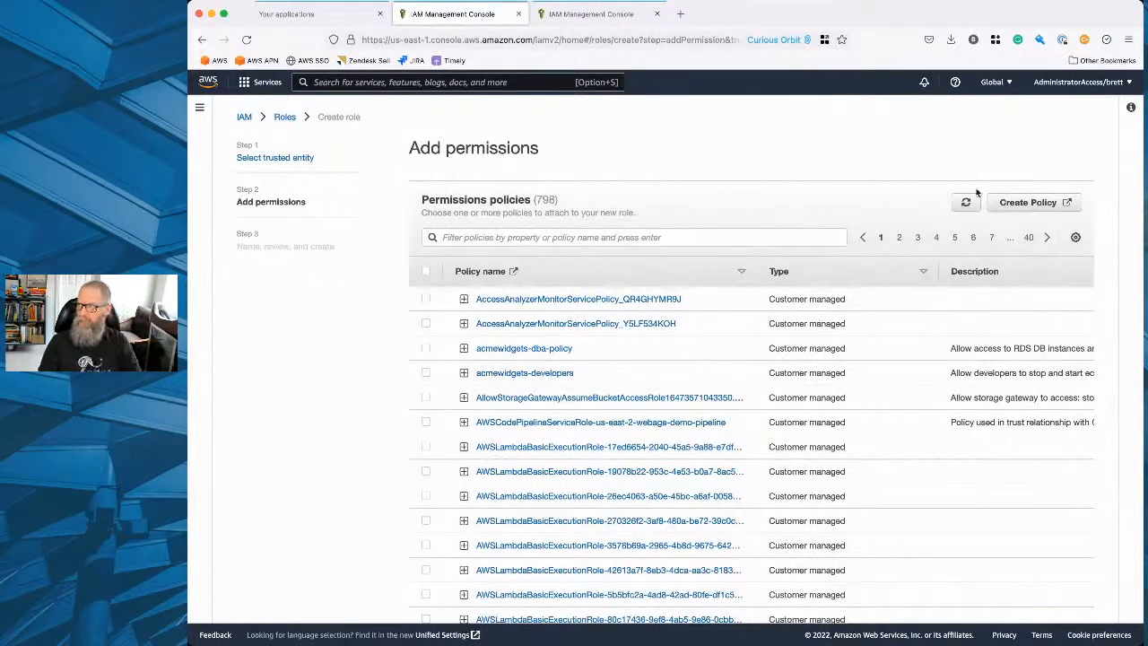
click(1029, 202)
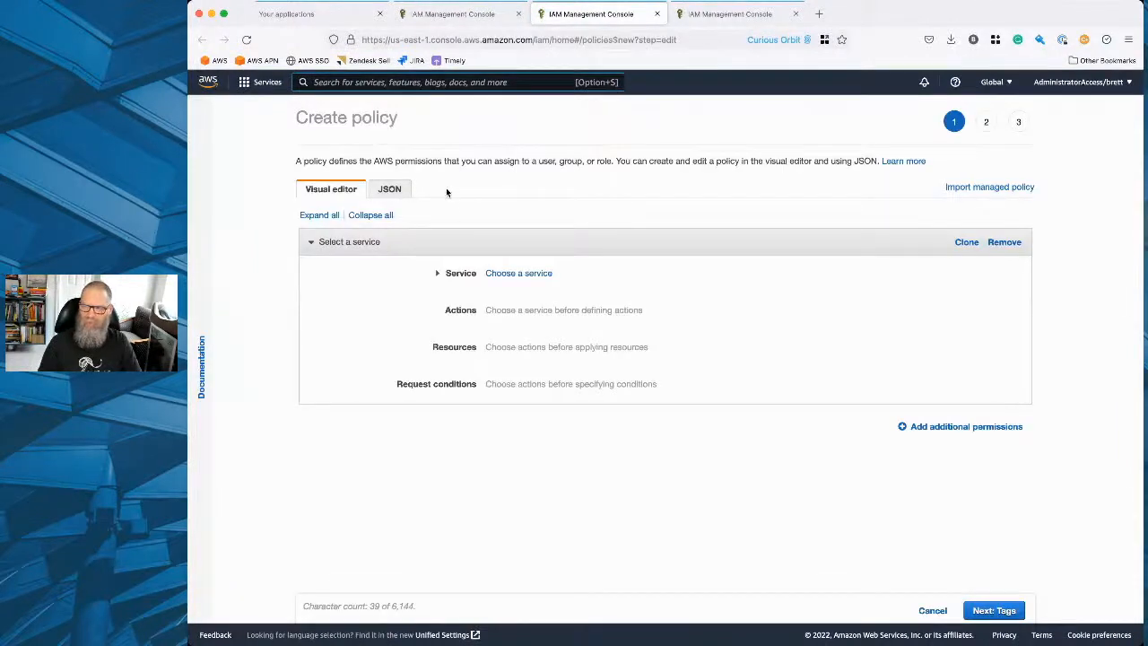
Set the new policy's service to EC2 and allow its TerminateInstances action.
click(518, 272)
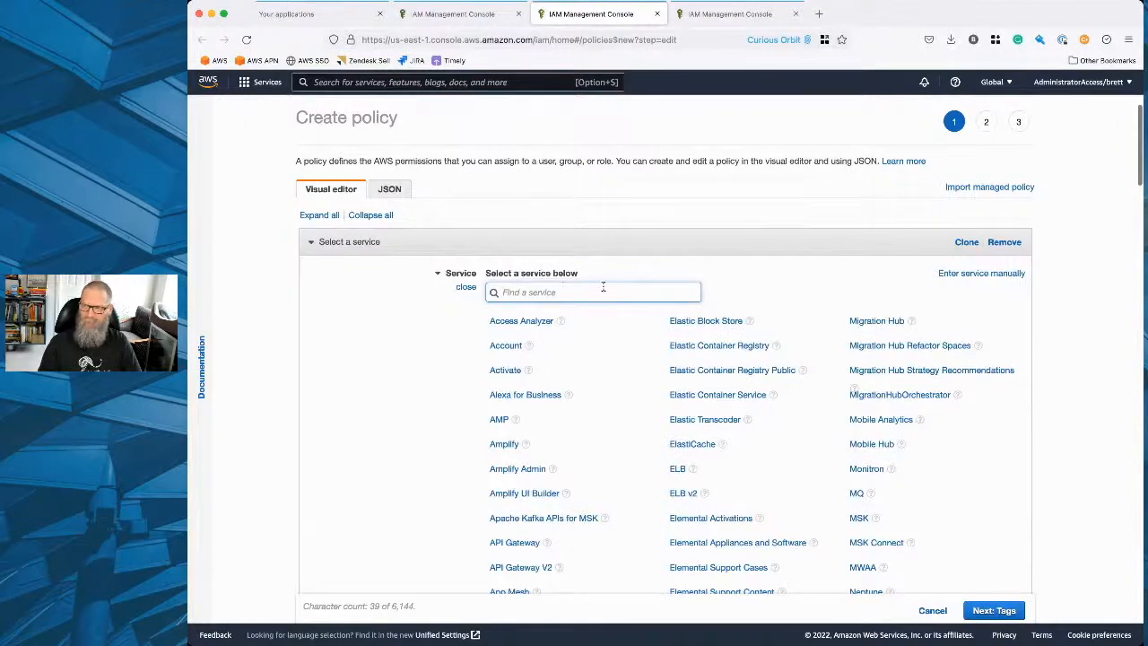
text(e)
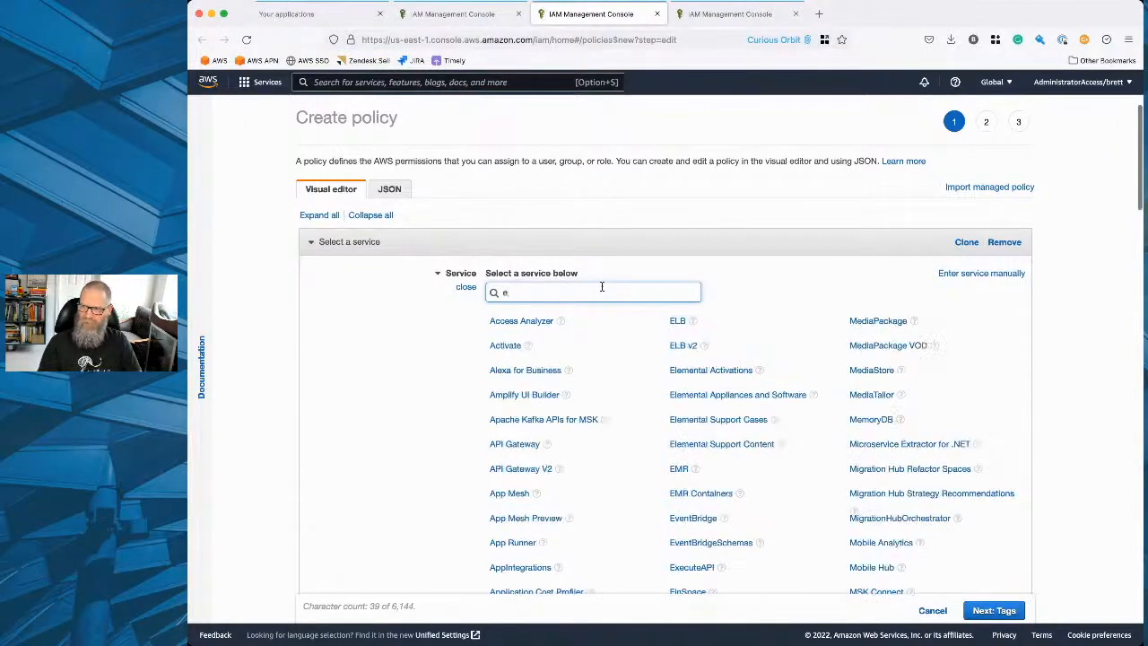
text(c2)
click(504, 320)
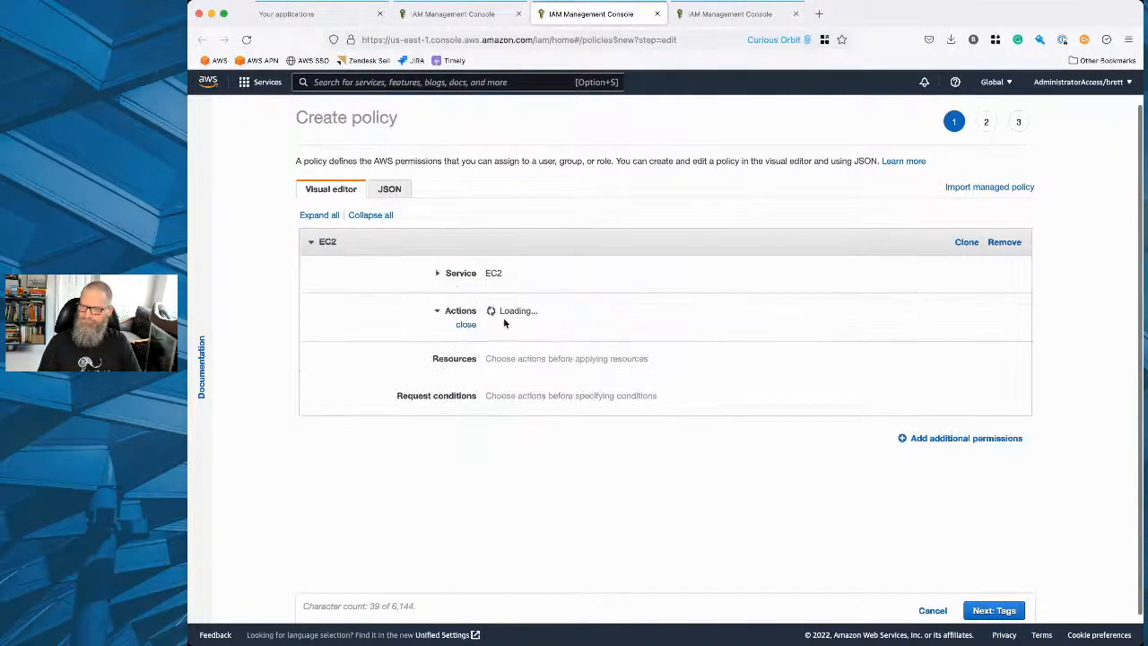
text(ter)
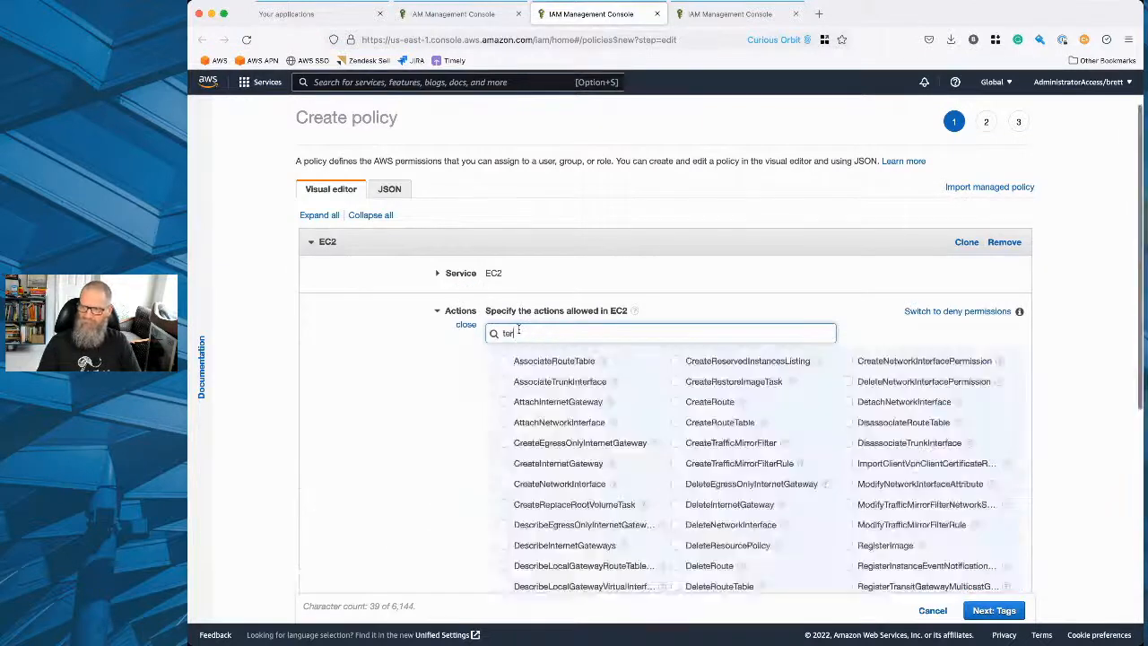
text(minate)
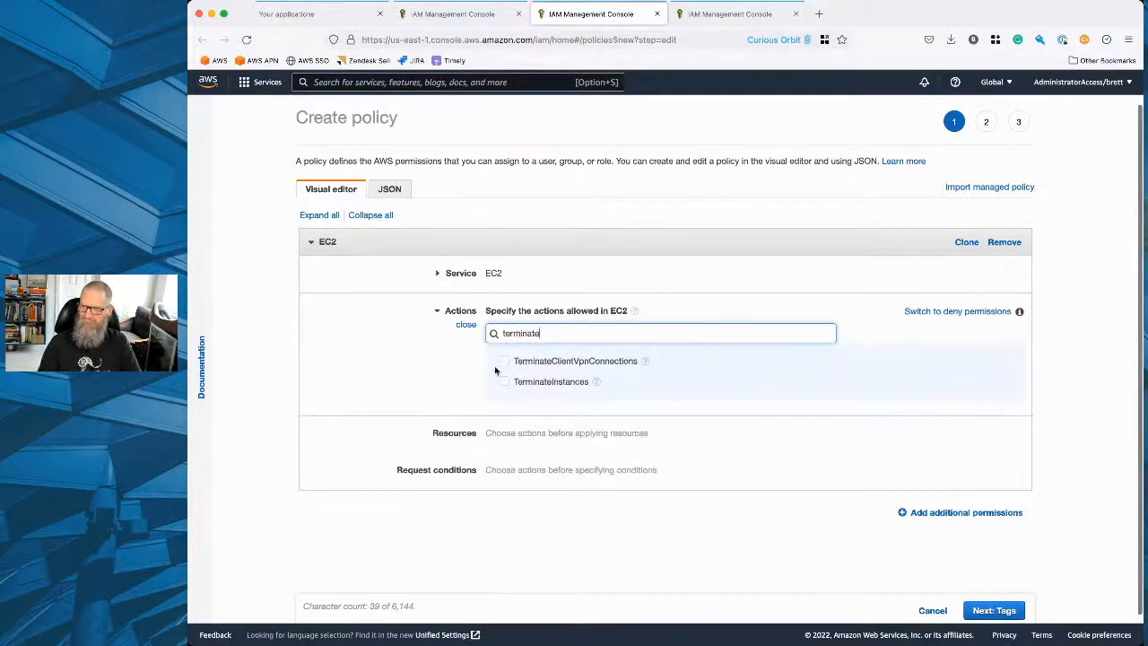
click(504, 381)
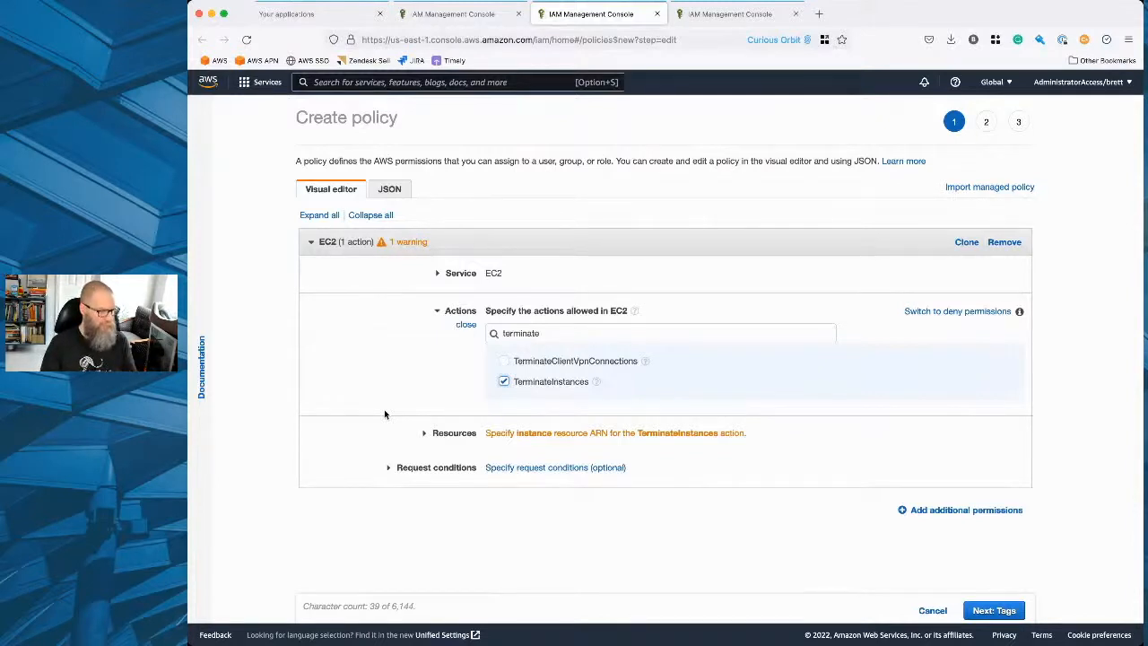
Restrict the policy's resources to an instance ARN with region us-east-1, the current account and any instance id.
click(506, 432)
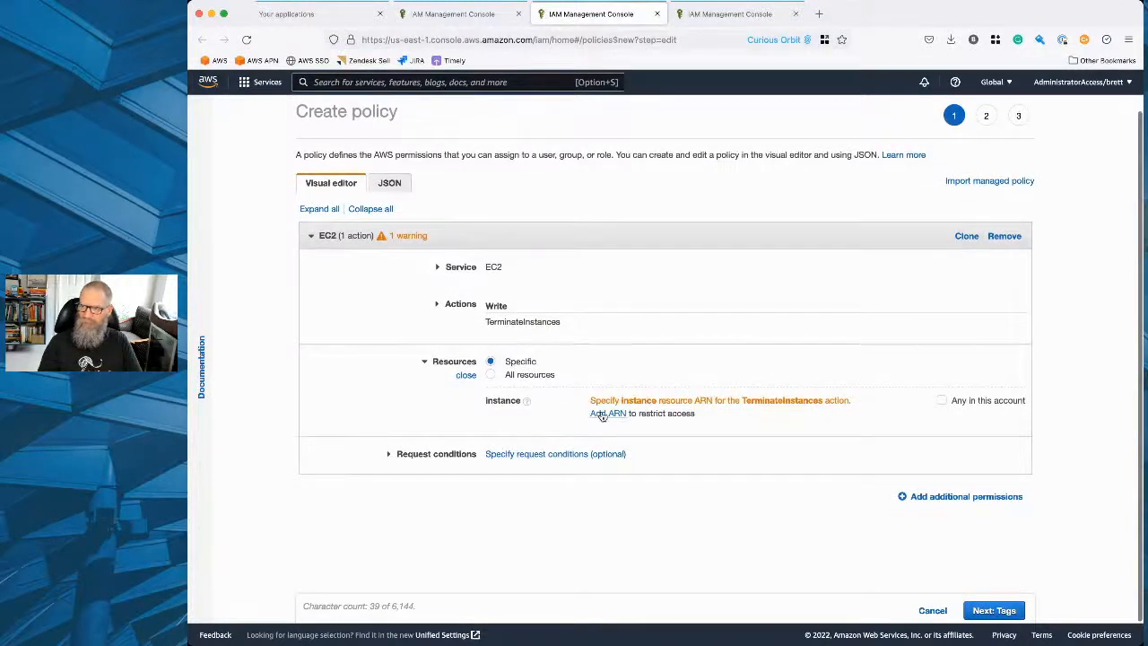
click(597, 413)
click(689, 271)
text(u)
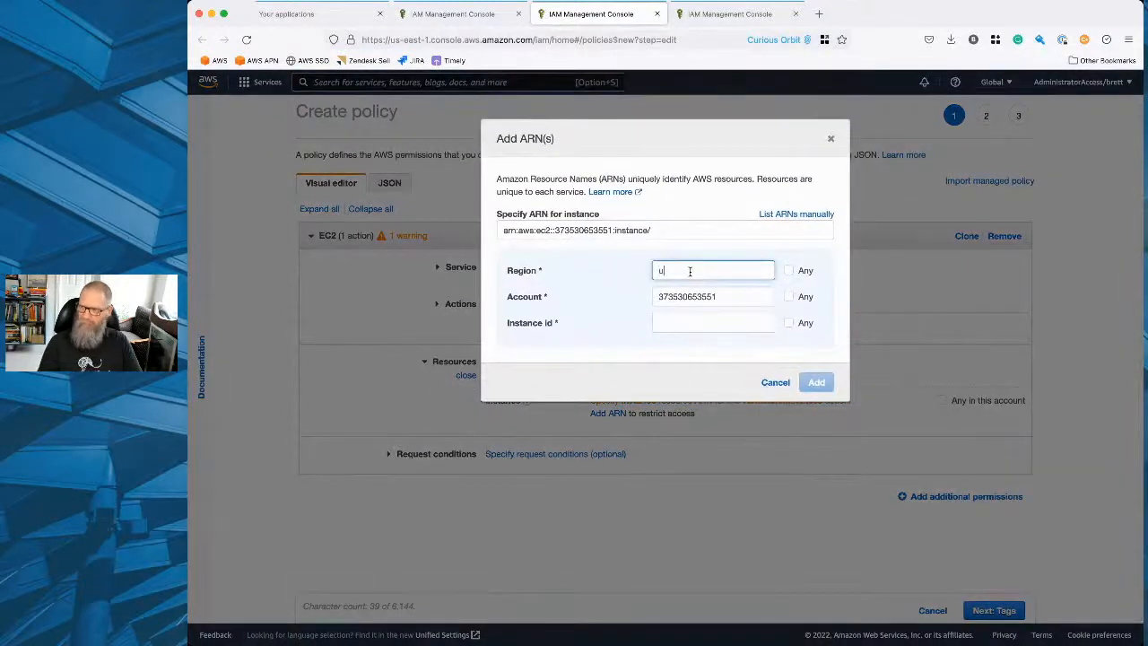
text(s-east1)
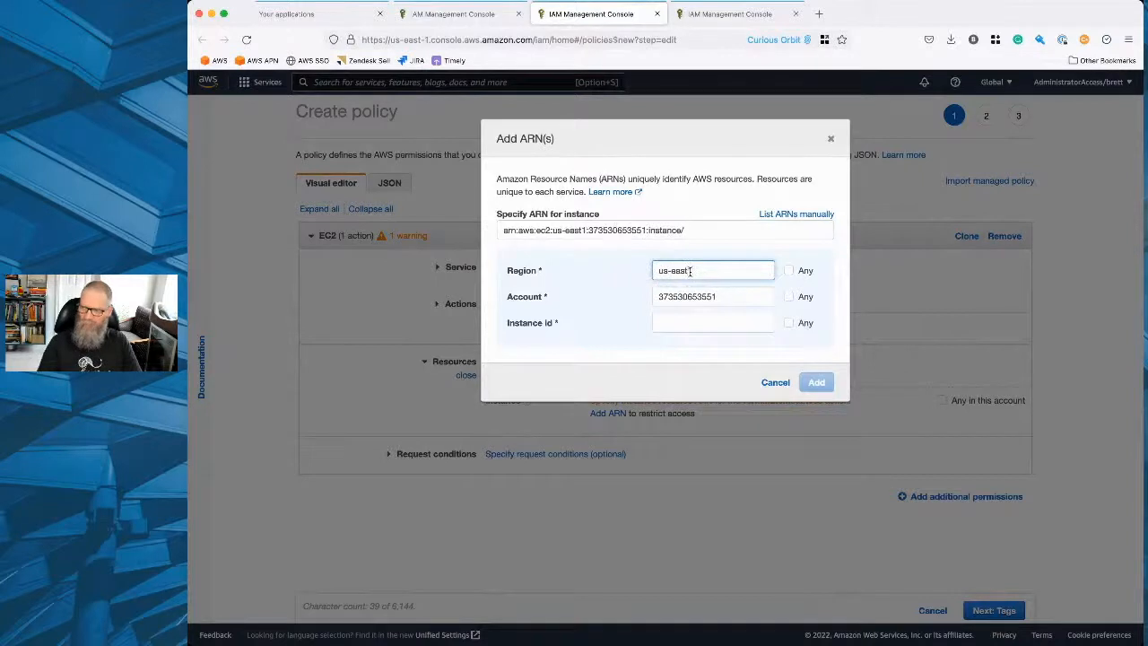
key(BackSpace)
text(-1)
click(686, 321)
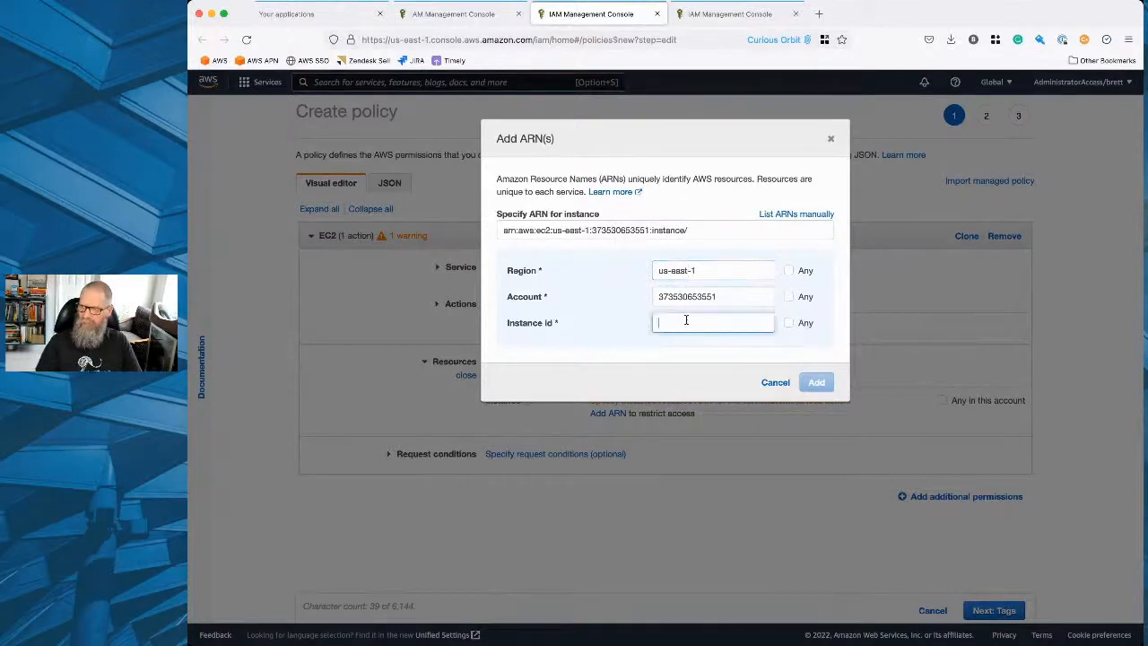
click(787, 323)
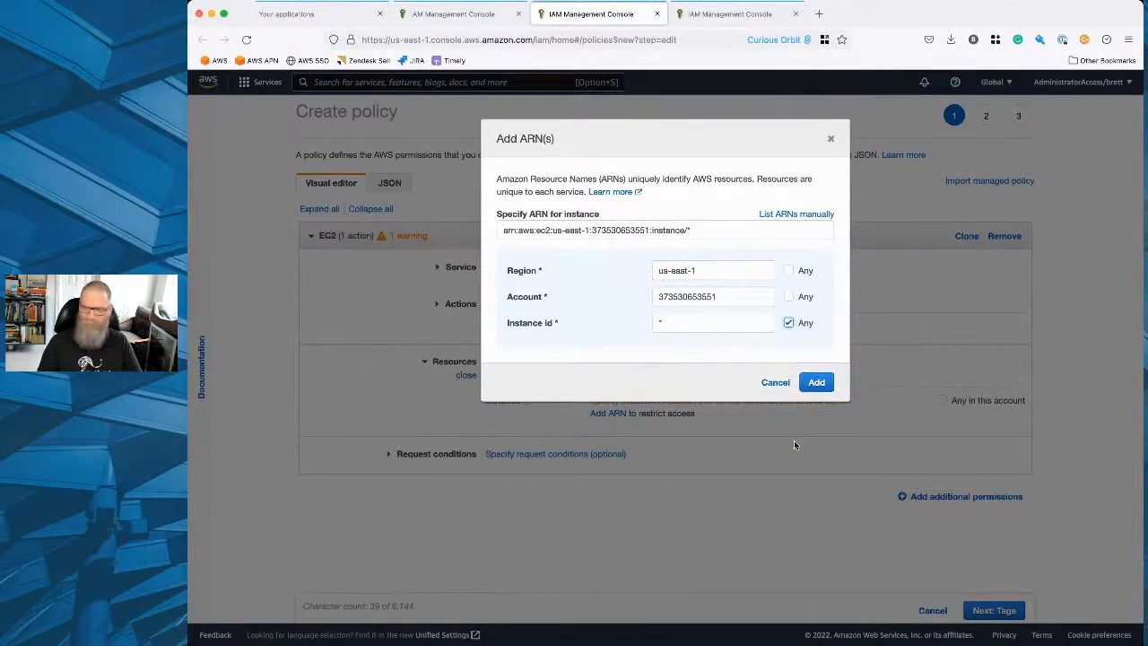
click(816, 382)
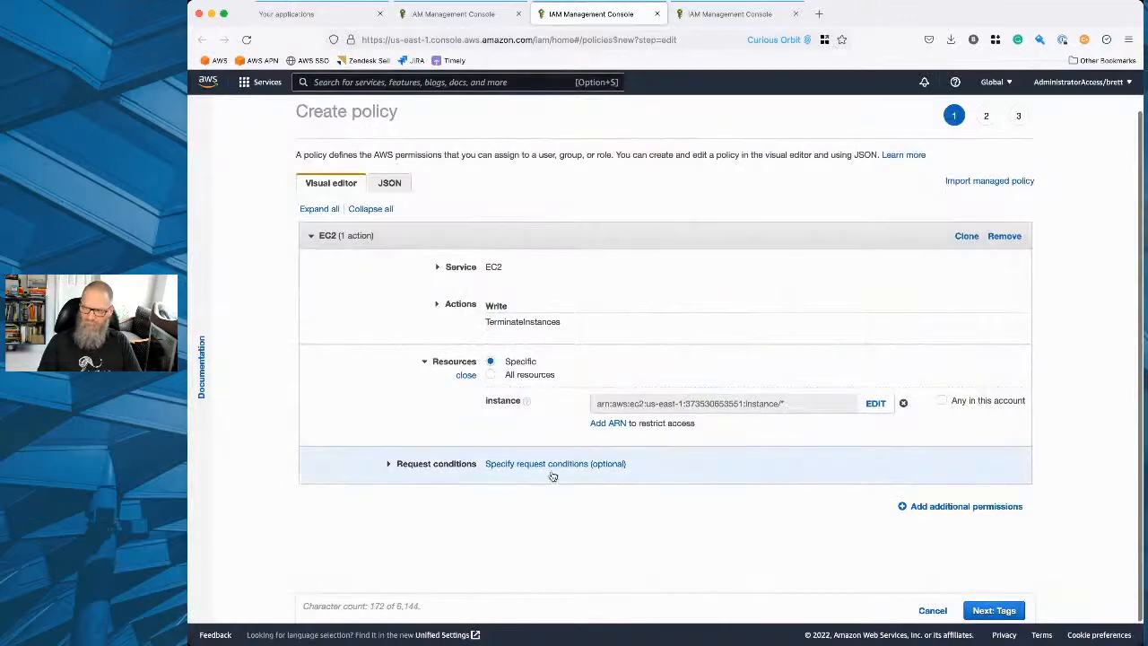
Require MFA as a request condition and proceed to the policy review without adding tags.
click(549, 466)
click(490, 395)
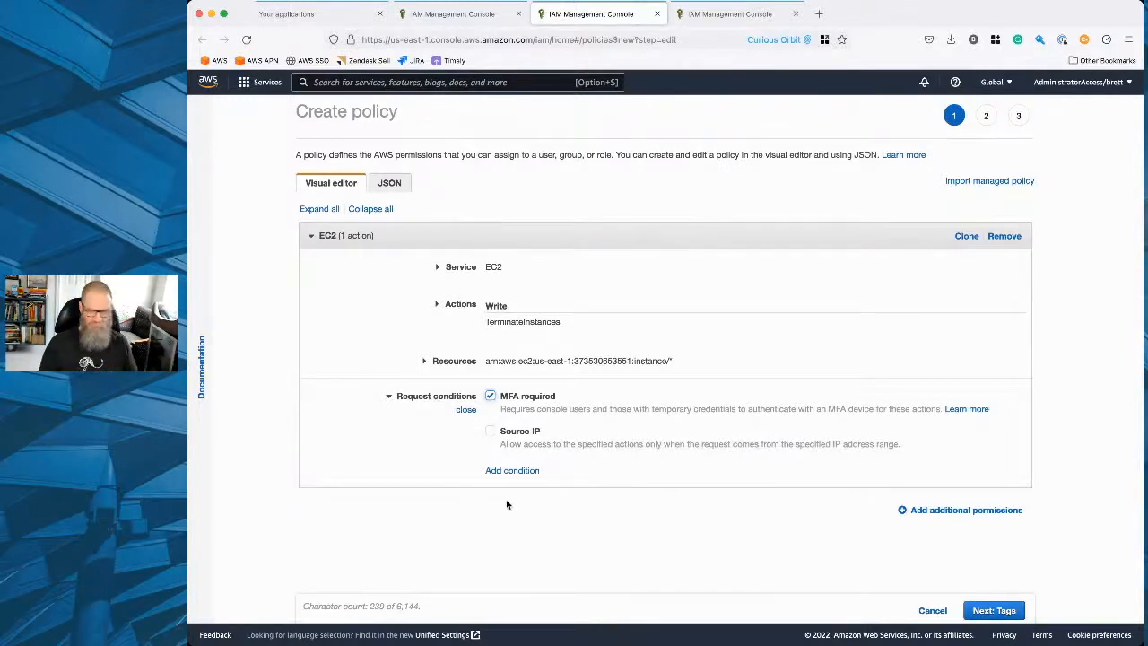
click(993, 610)
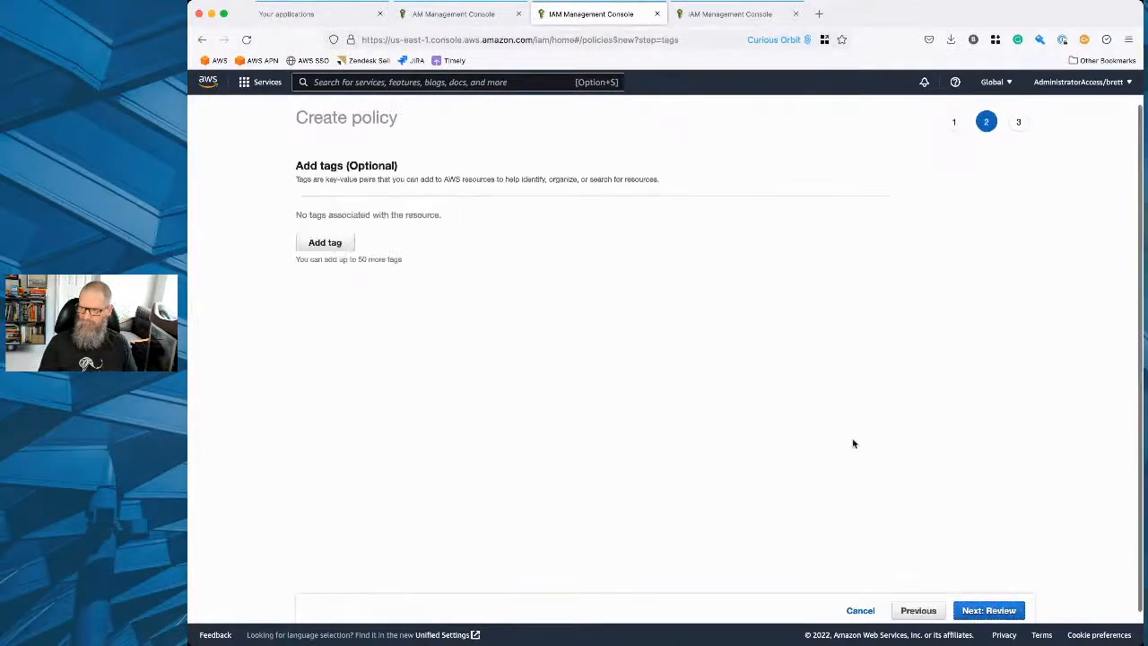
click(988, 610)
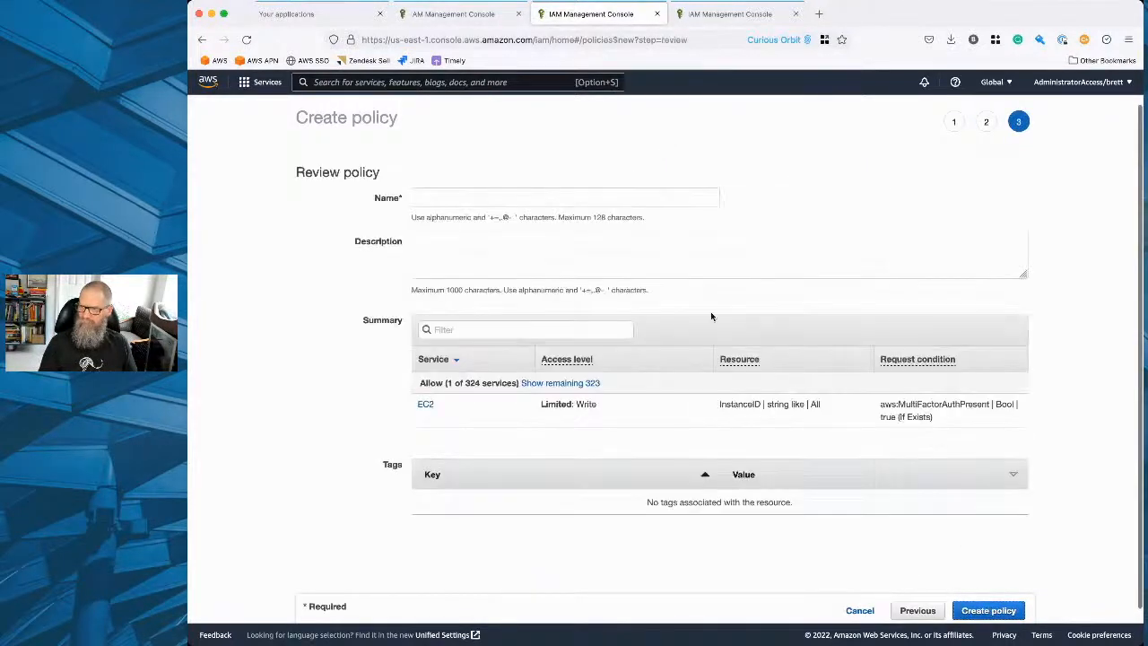
Name the policy acmewidgets-developer-privileged.
click(607, 200)
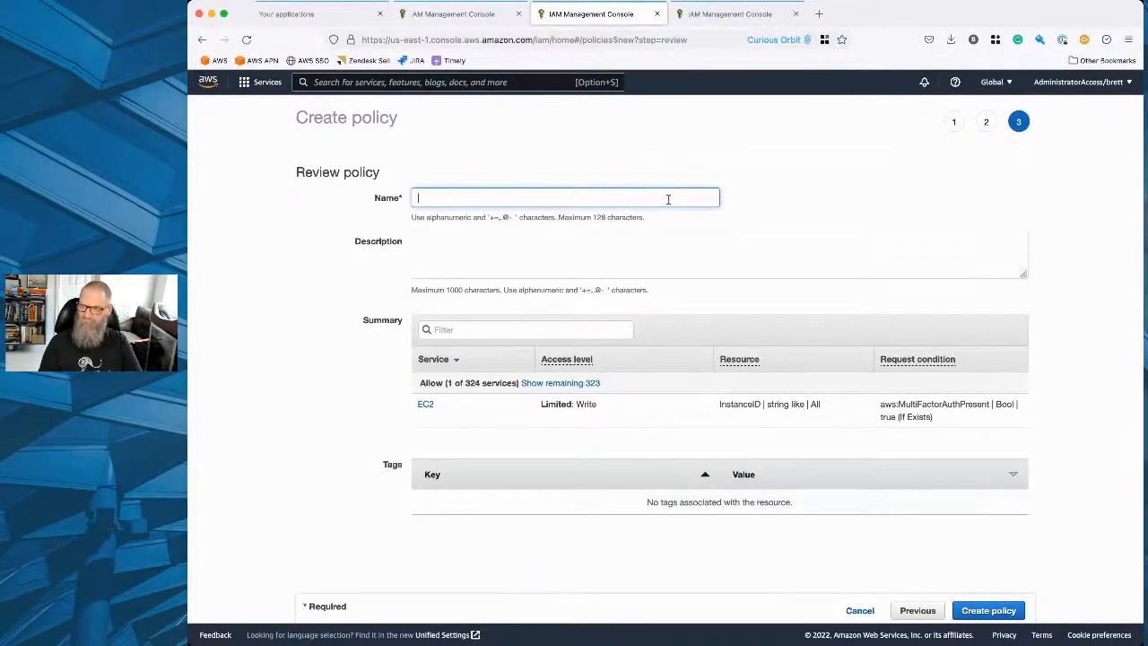
text(acmewidge)
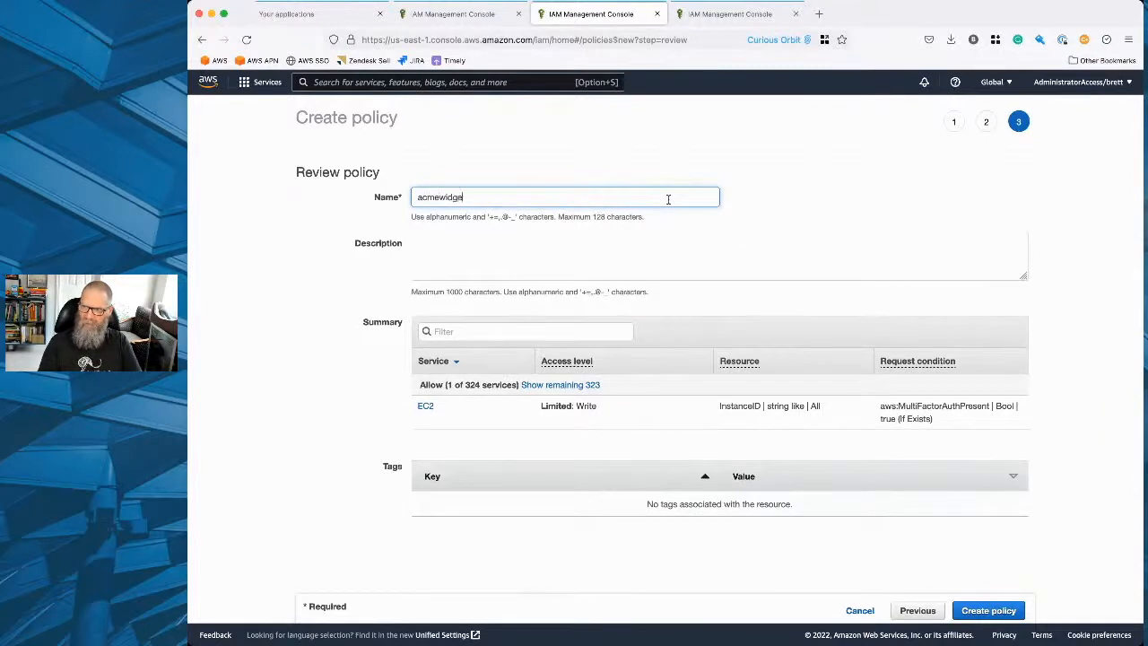
text(ts-developer)
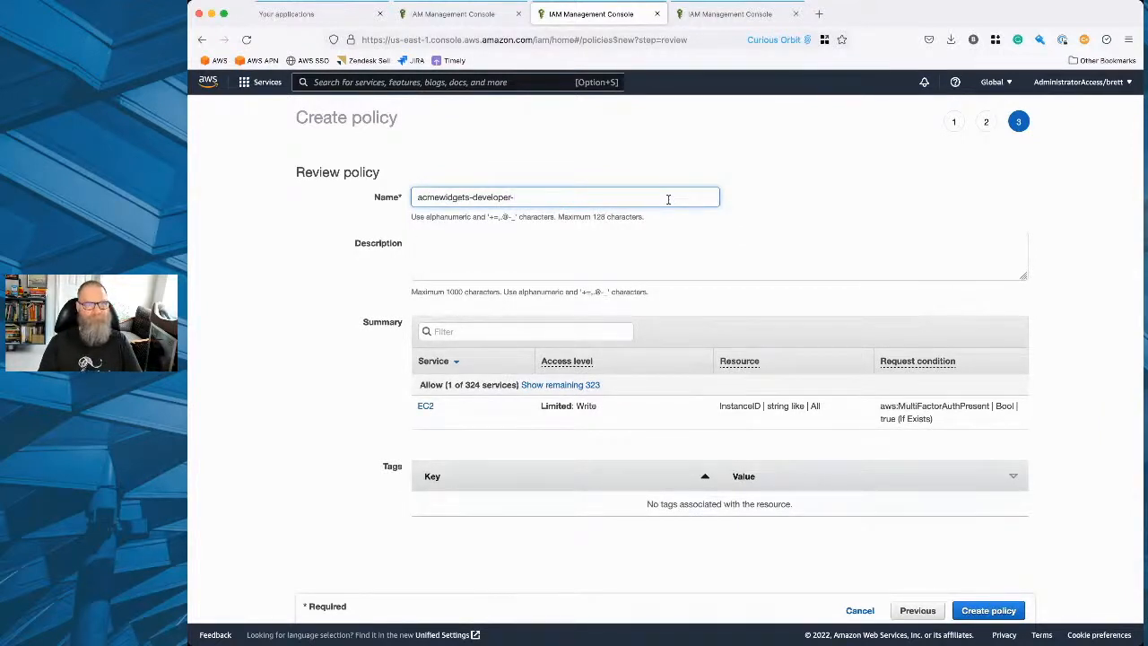
text(-pr)
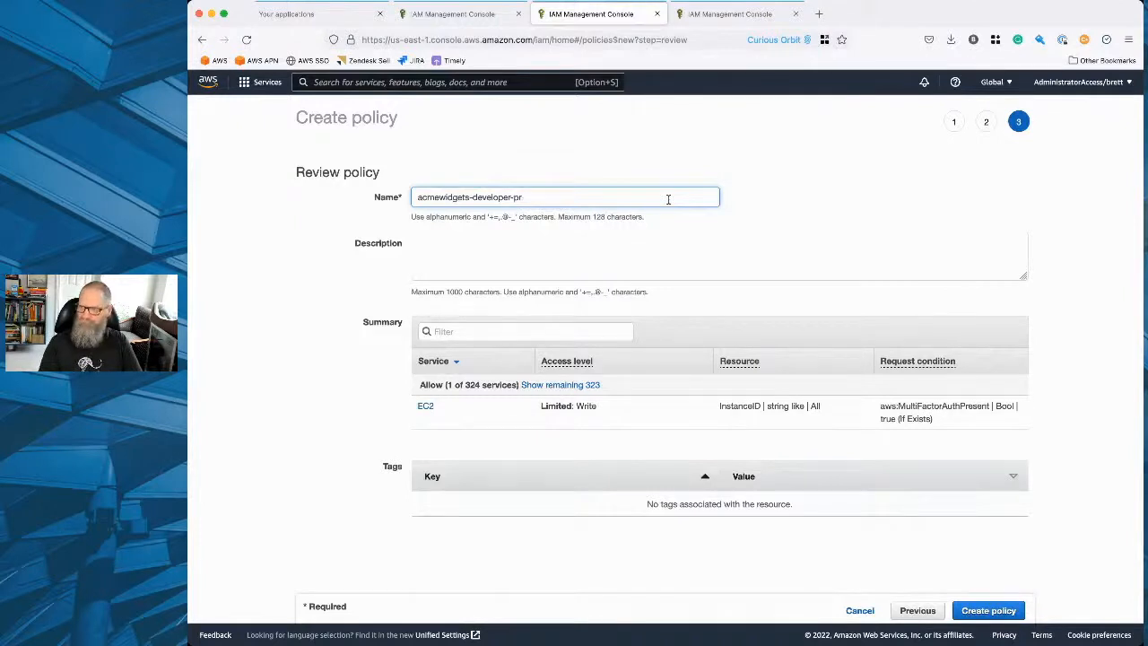
text(ivileged)
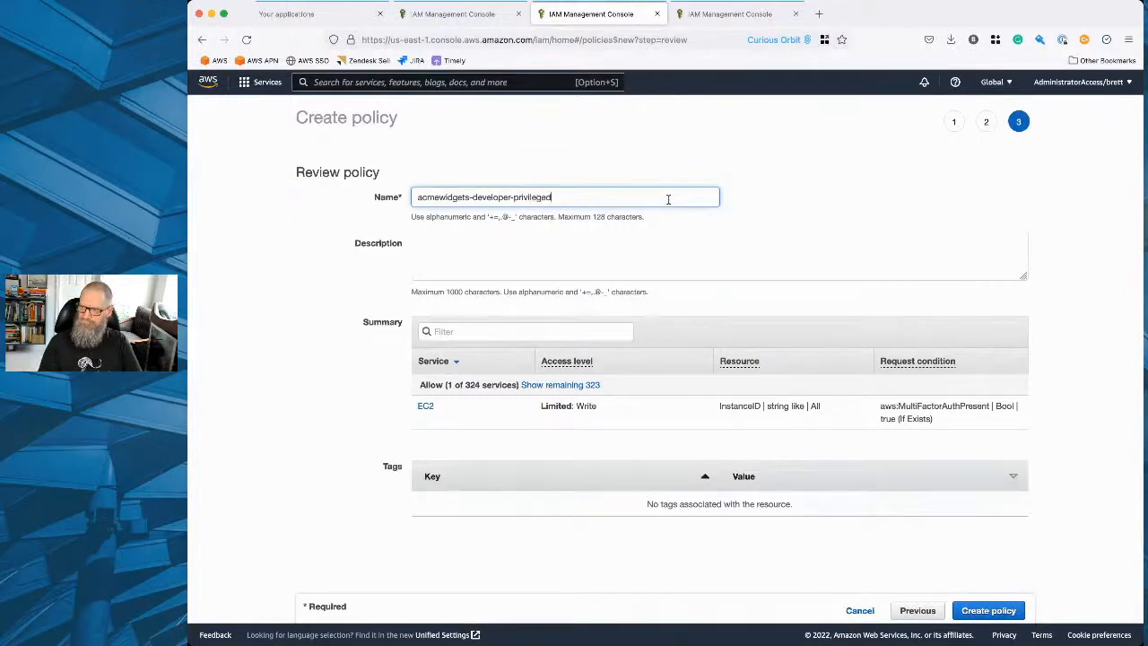
Describe the policy as "Allows additional access to the EC2 service" and create it.
click(599, 249)
text(Allo)
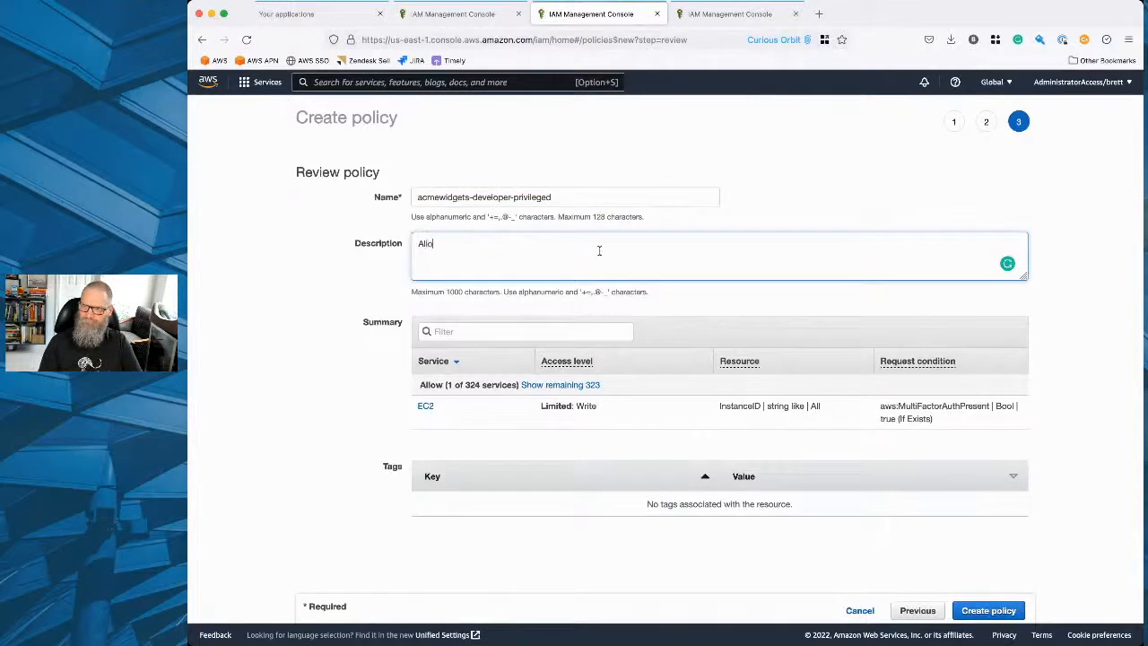
text(ws additional a)
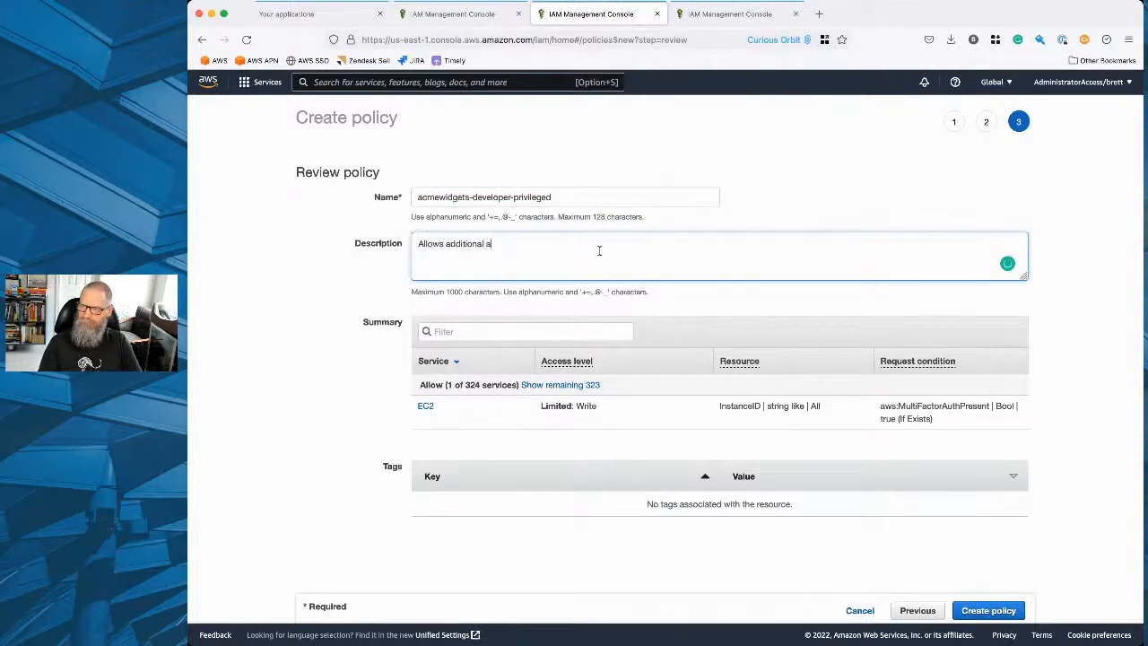
text(ccess to the EC2 serv)
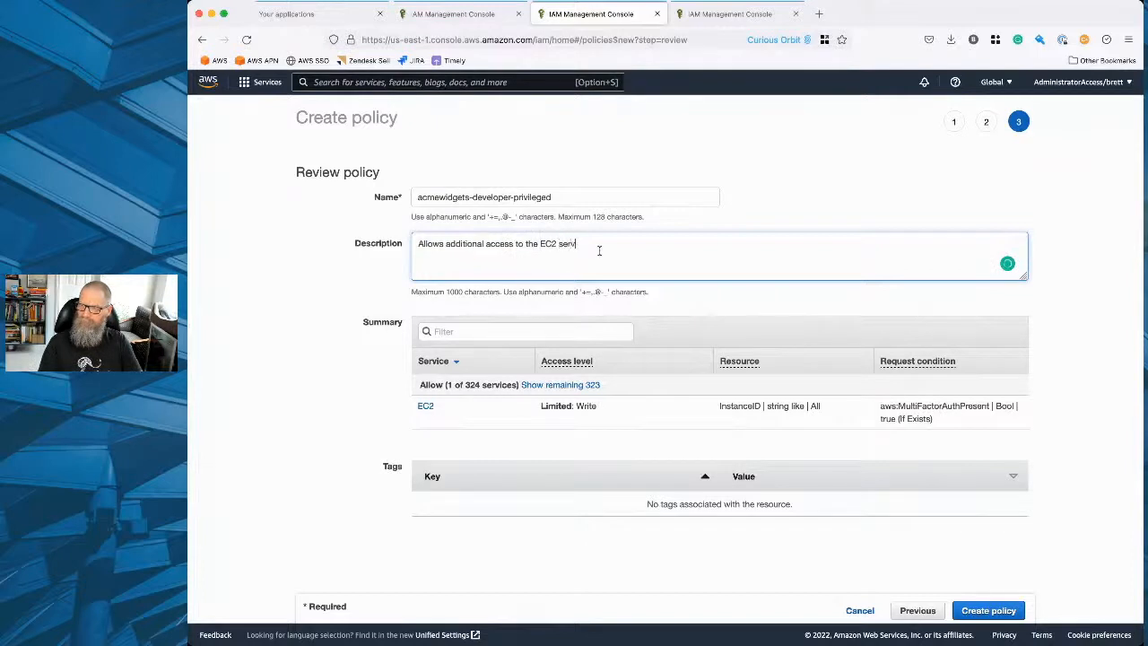
text(ice)
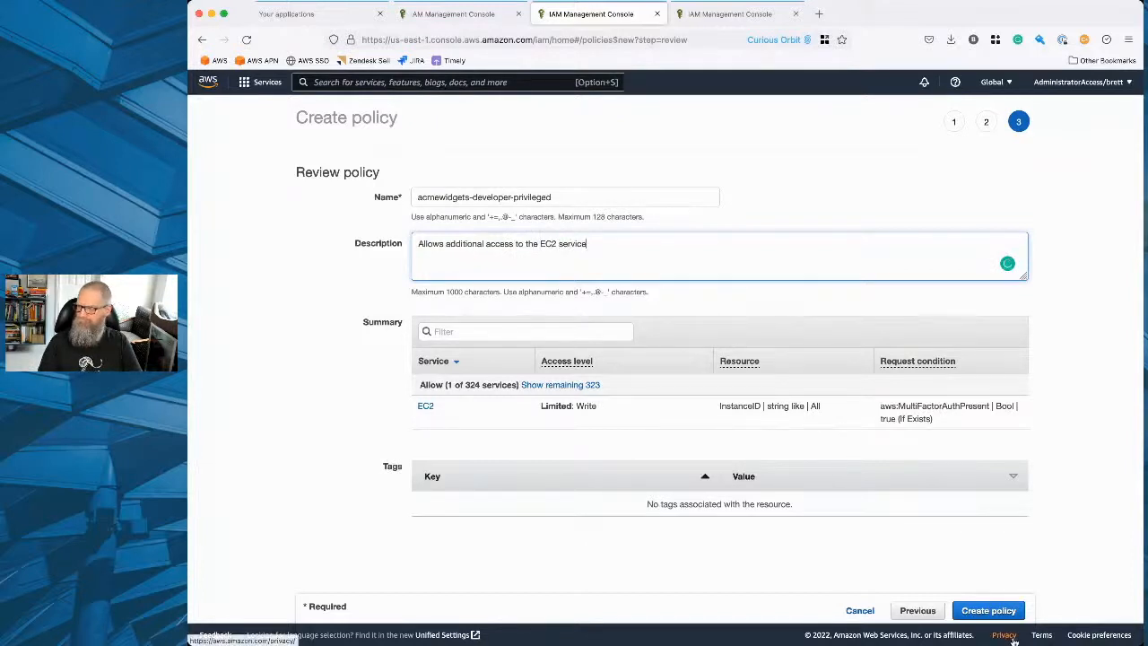
click(989, 609)
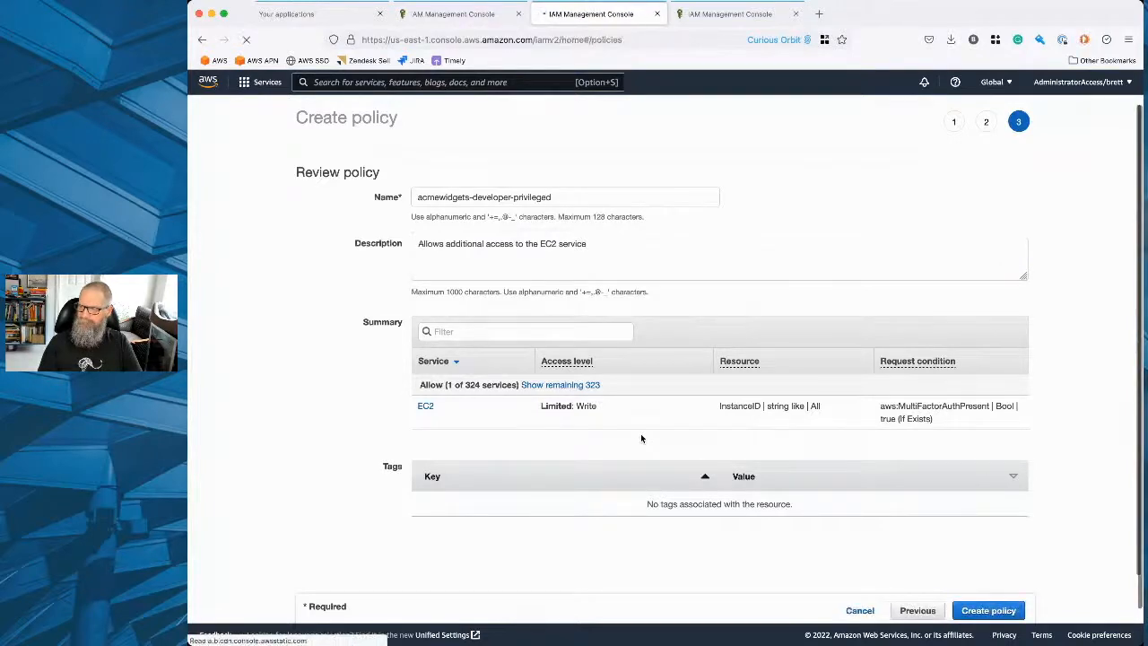
Back in the role's creation, refresh the policies, filter to customer managed, select acmewidgets-developer-privileged and proceed to the review stage.
click(453, 14)
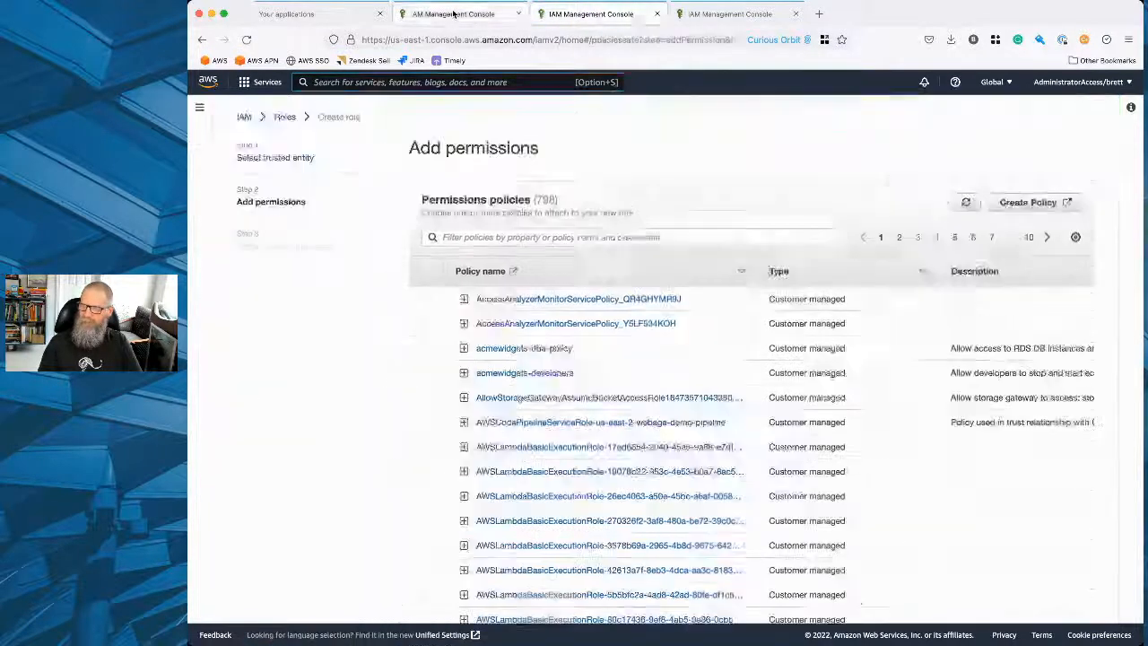
click(966, 206)
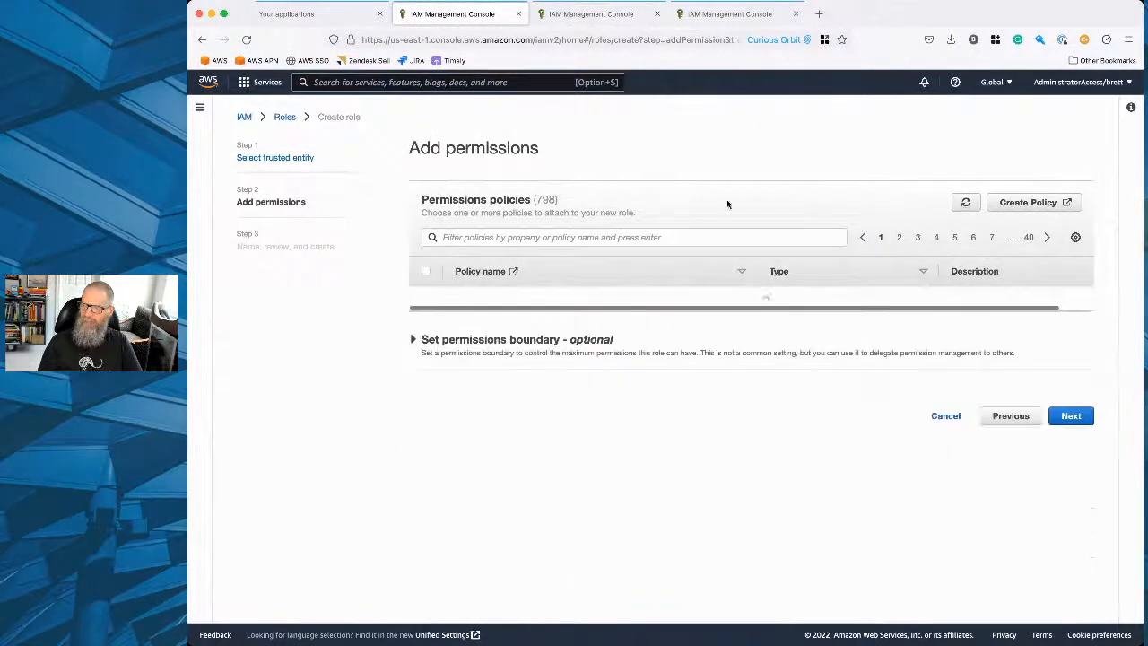
click(496, 239)
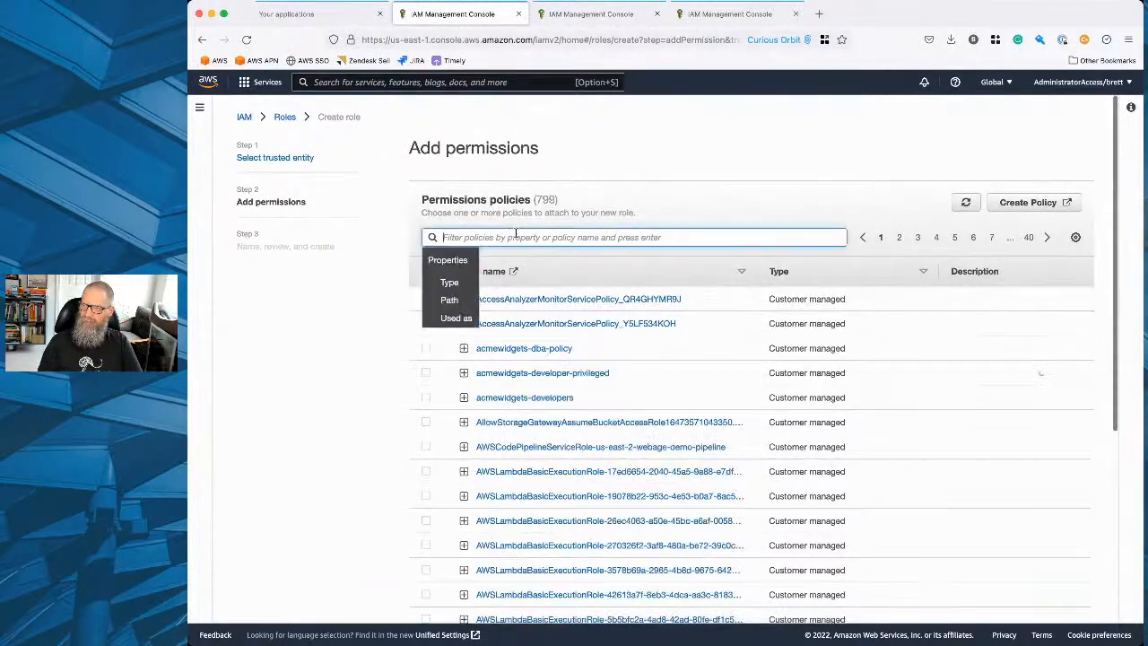
click(457, 283)
click(482, 284)
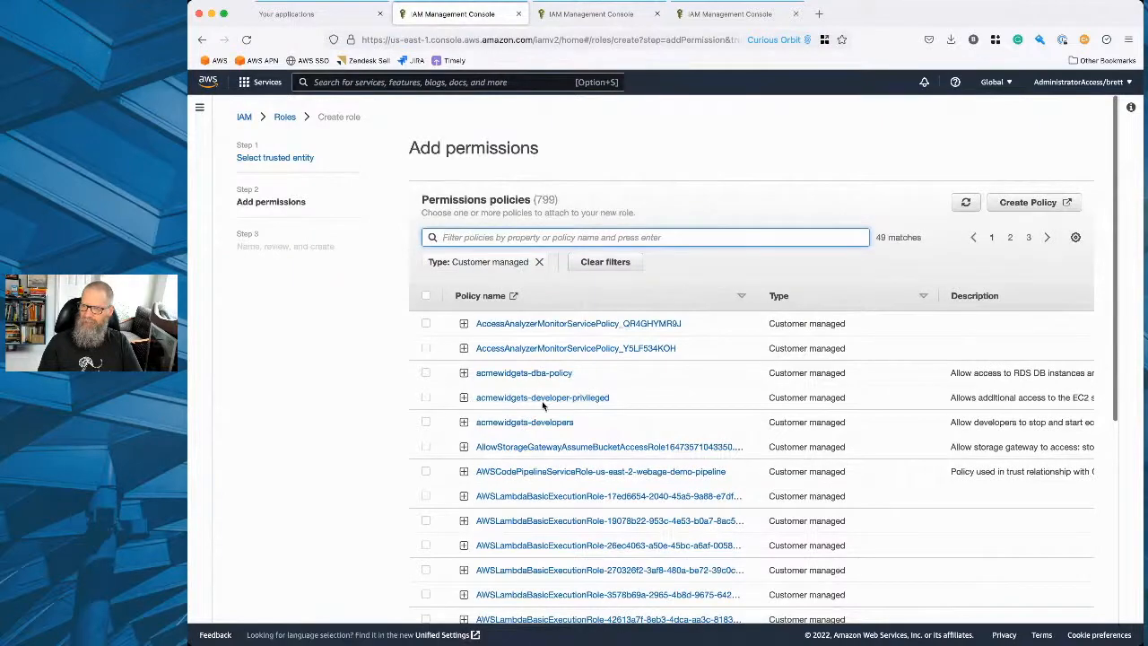
click(426, 398)
scroll(753, 377, down, 5)
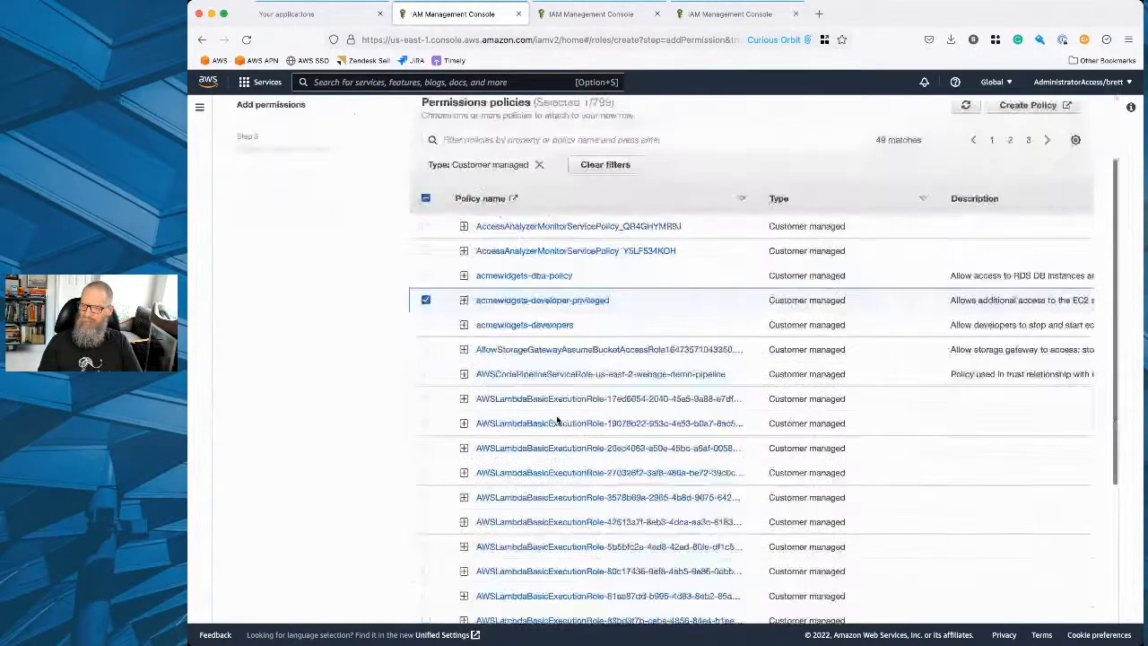
click(1071, 601)
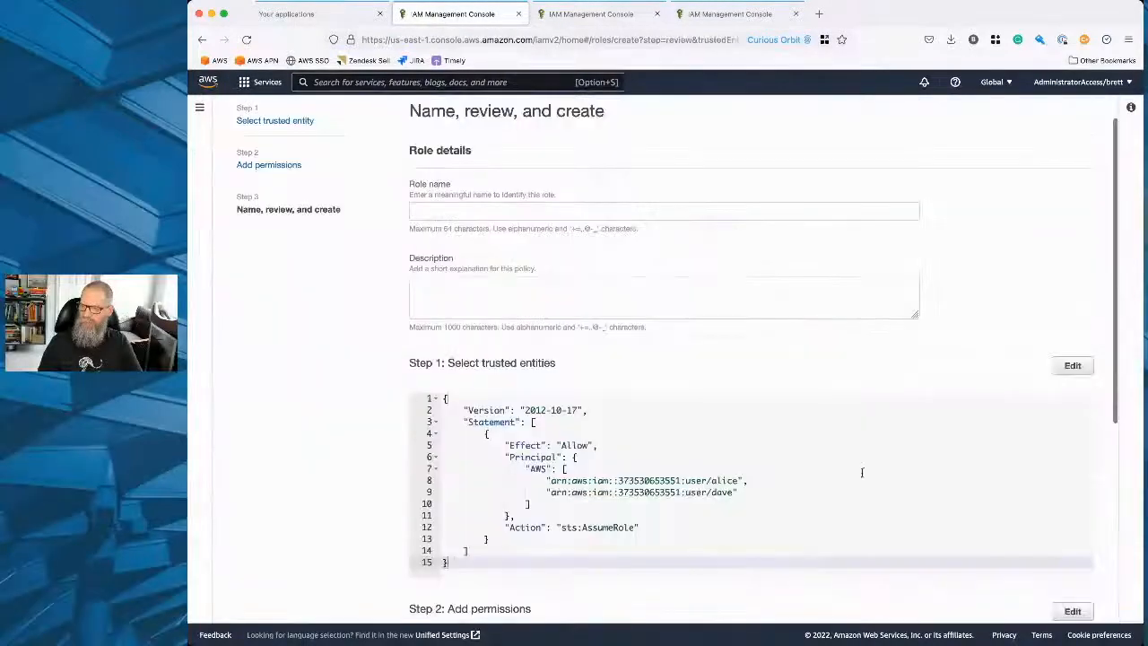
Name the role developer-admin-role, leave its description empty and create it.
click(527, 210)
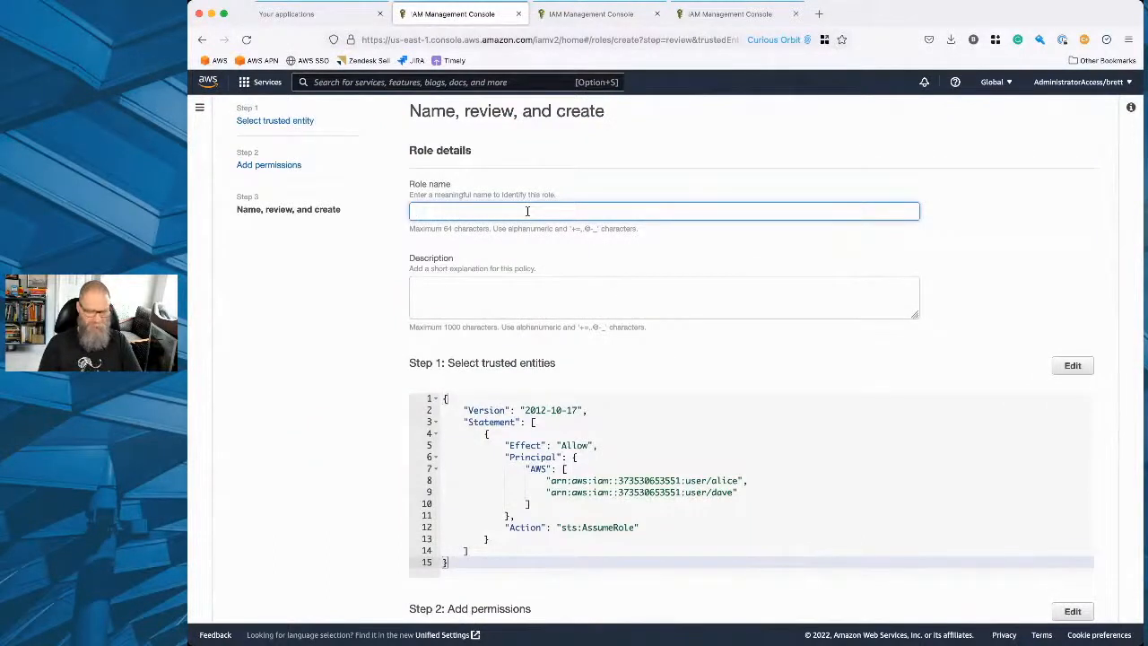
text(developer-admin-role)
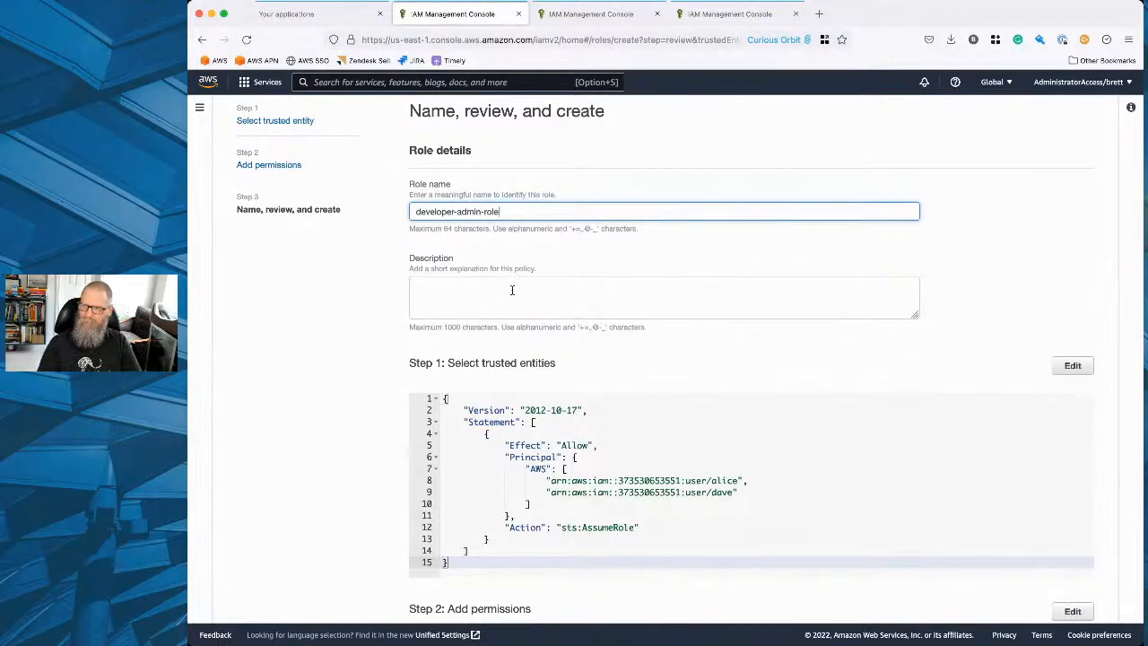
click(513, 289)
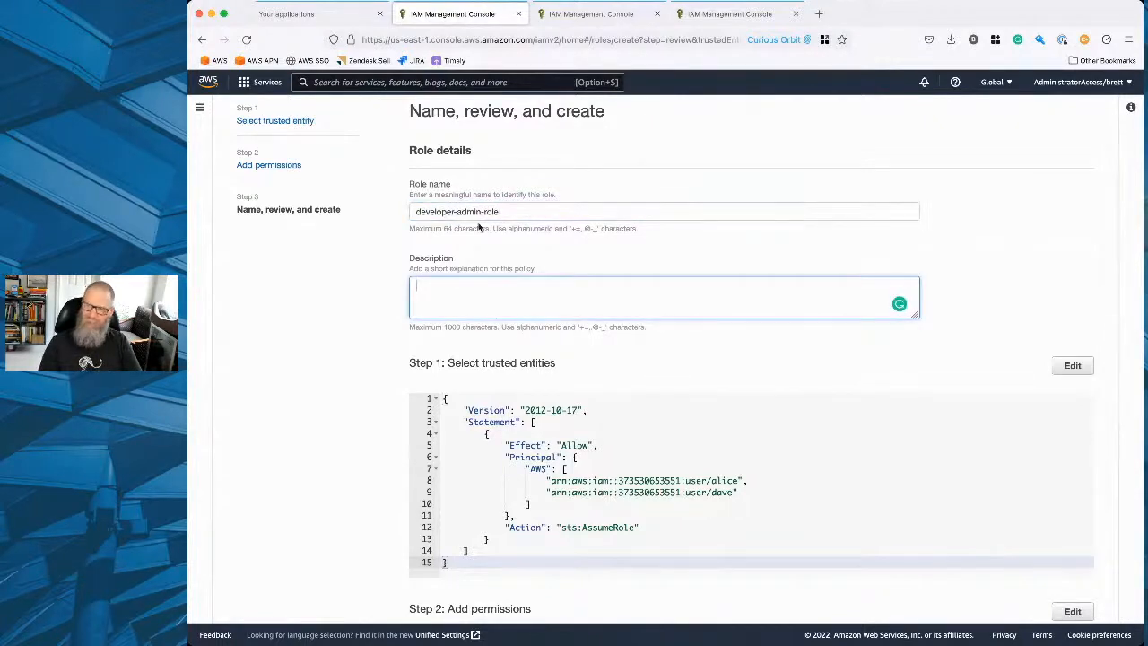
scroll(421, 346, down, 8)
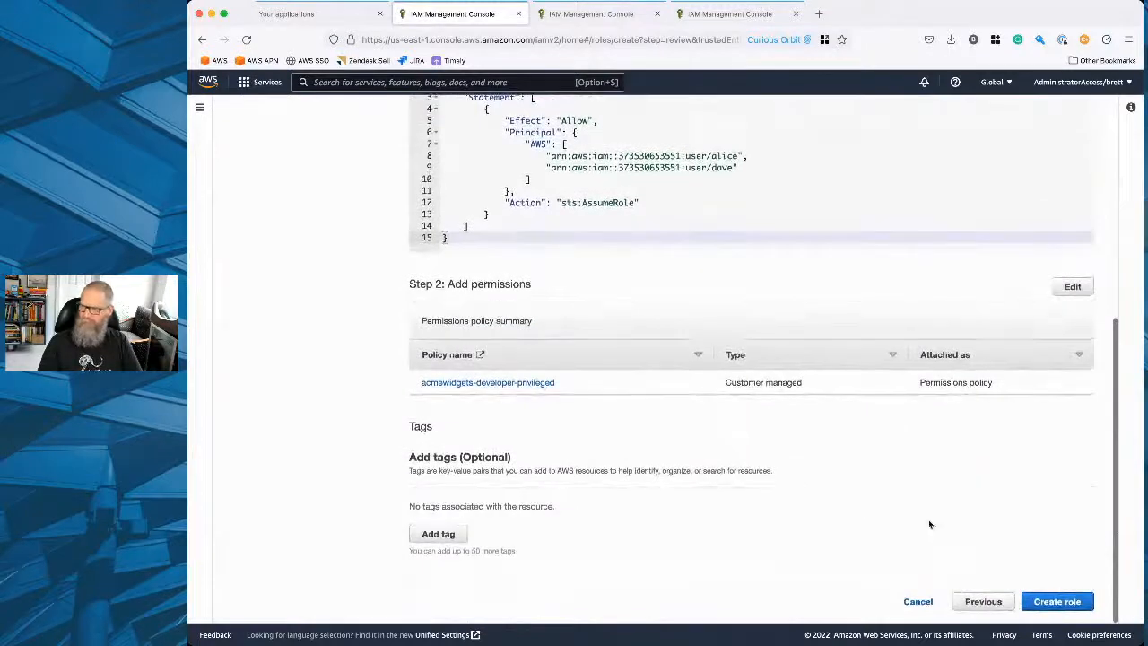
click(1052, 602)
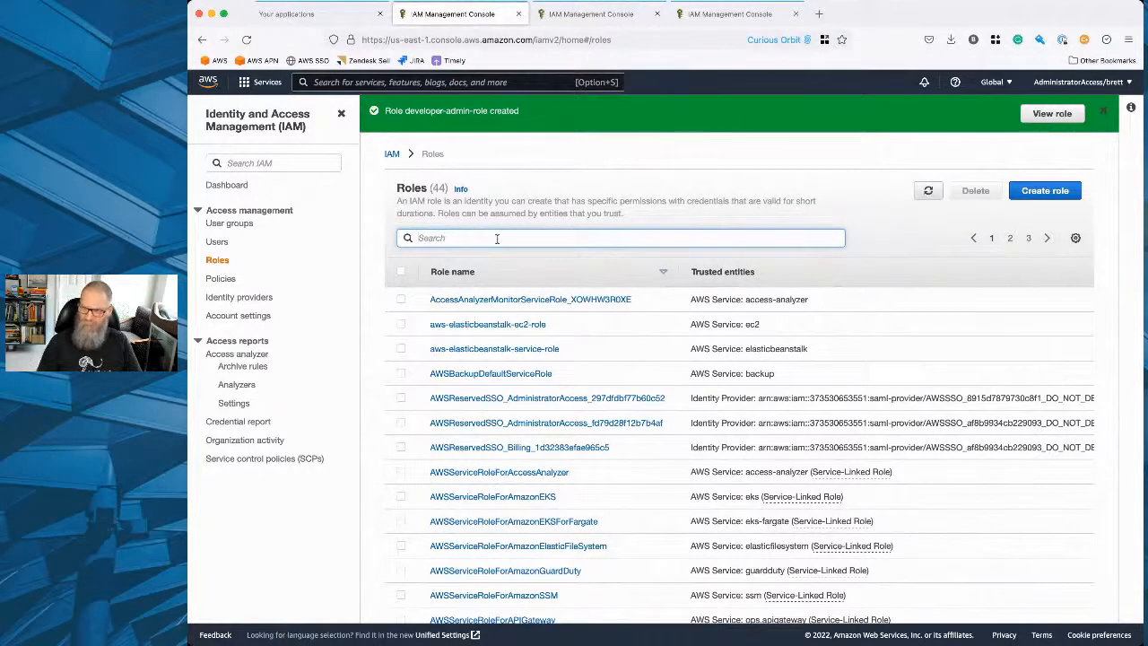
Search the role list for "acmewidge", clear the search and reload the list.
text(acmew)
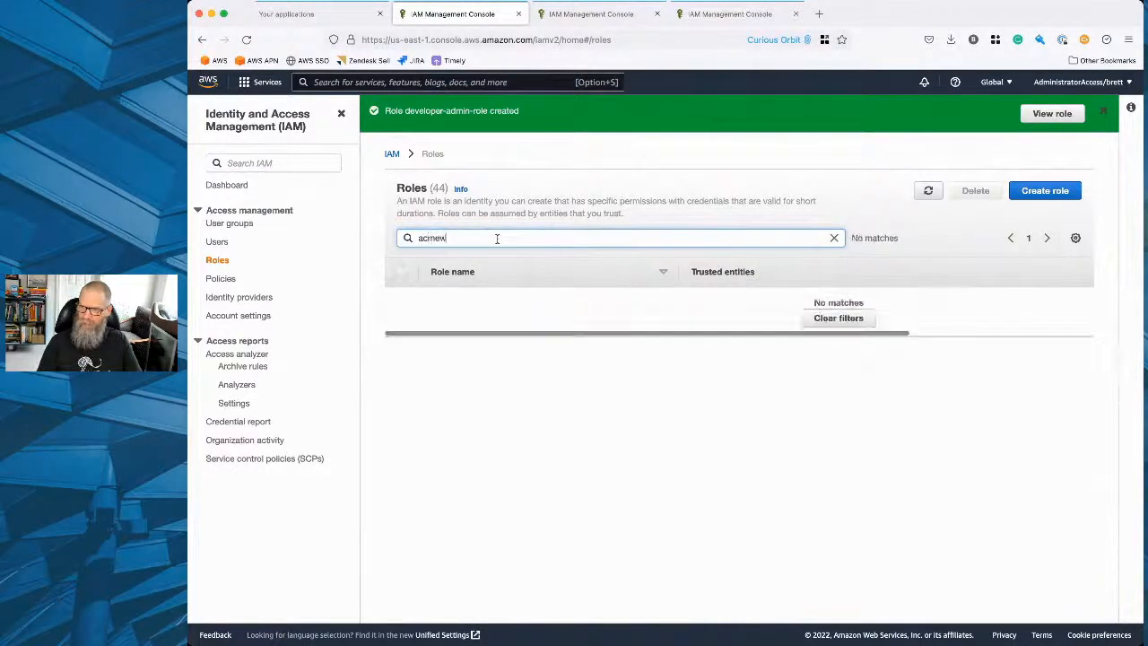
text(idge)
key(BackSpace)
key(BackSpace)
key(BackSpace)
key(BackSpace)
key(BackSpace)
key(BackSpace)
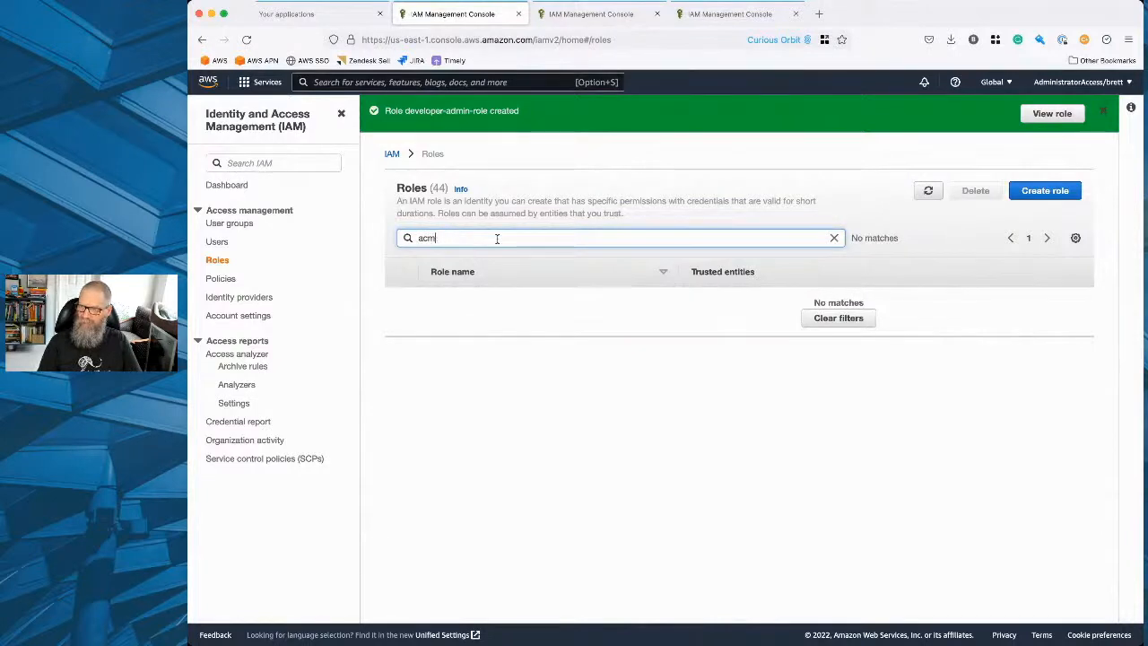
key(BackSpace)
key(BackSpace)
key(BackSpace)
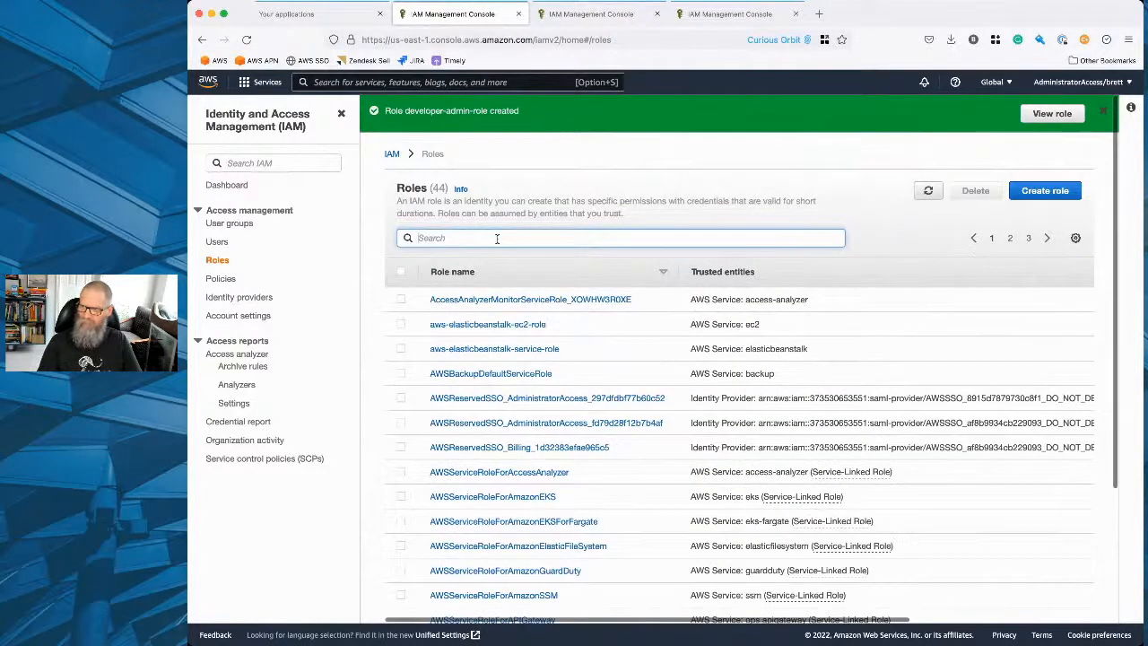
click(206, 261)
click(929, 190)
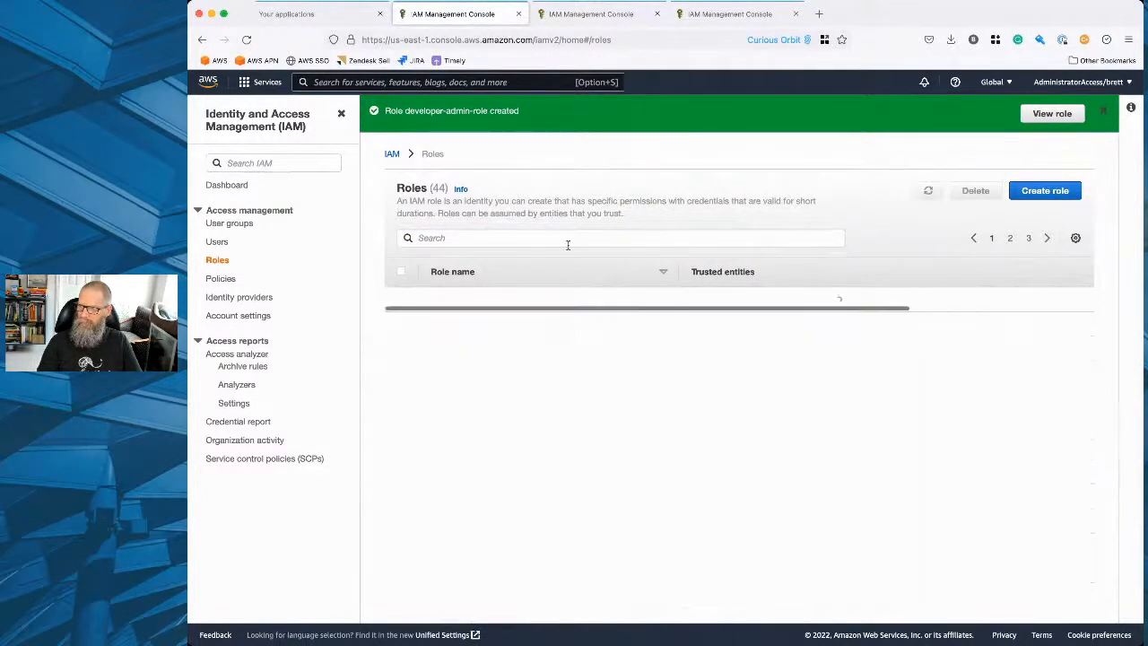
scroll(475, 358, down, 4)
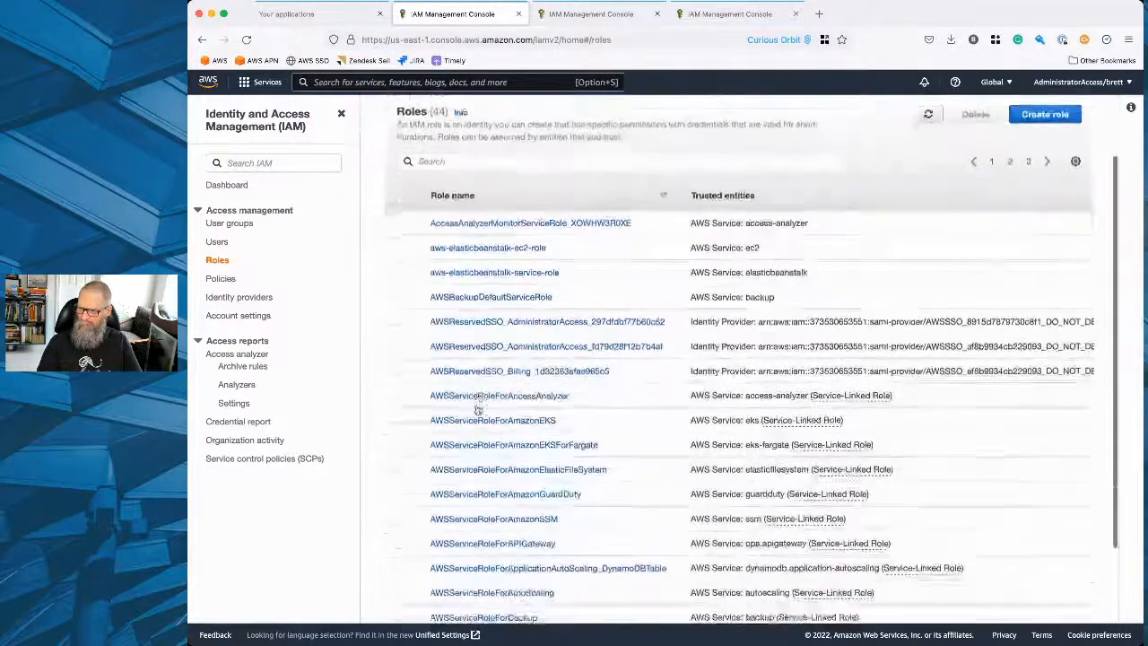
scroll(478, 409, up, 5)
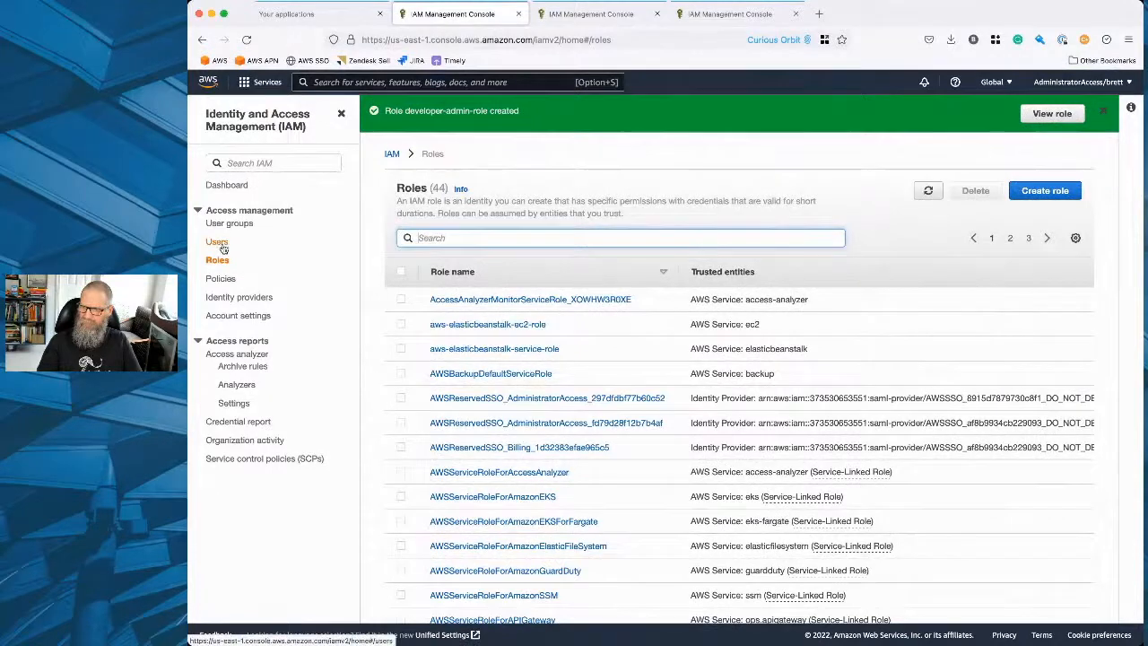
Search the role list for "develo" and open developer-admin-role.
text(acme)
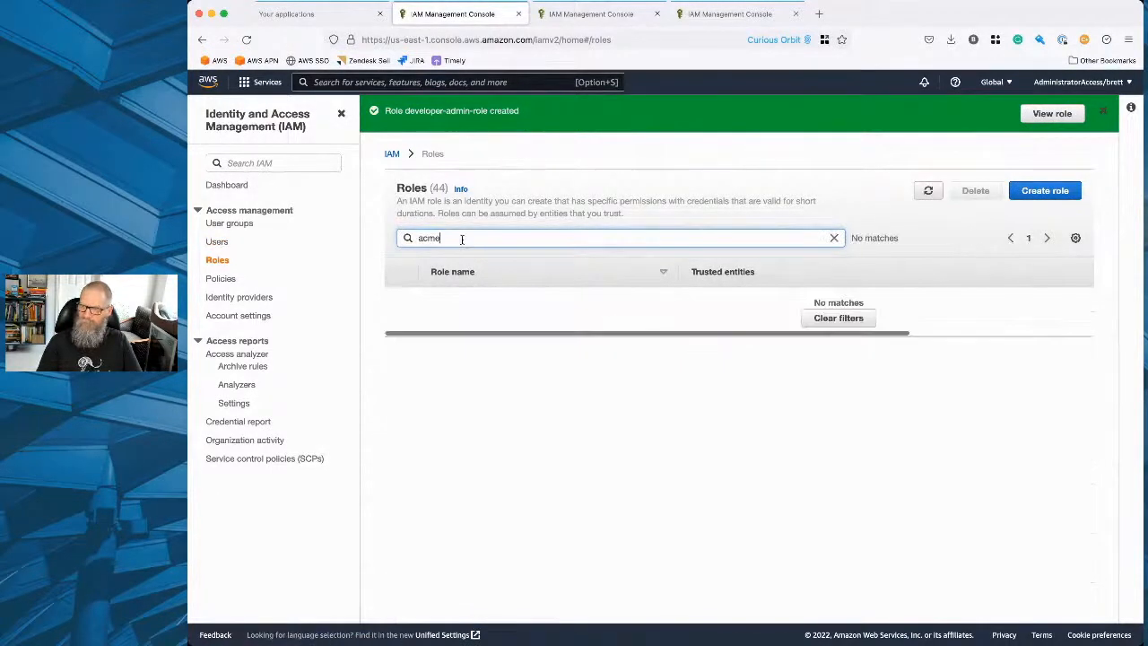
key(BackSpace)
key(BackSpace)
key(BackSpace)
key(BackSpace)
text(develo)
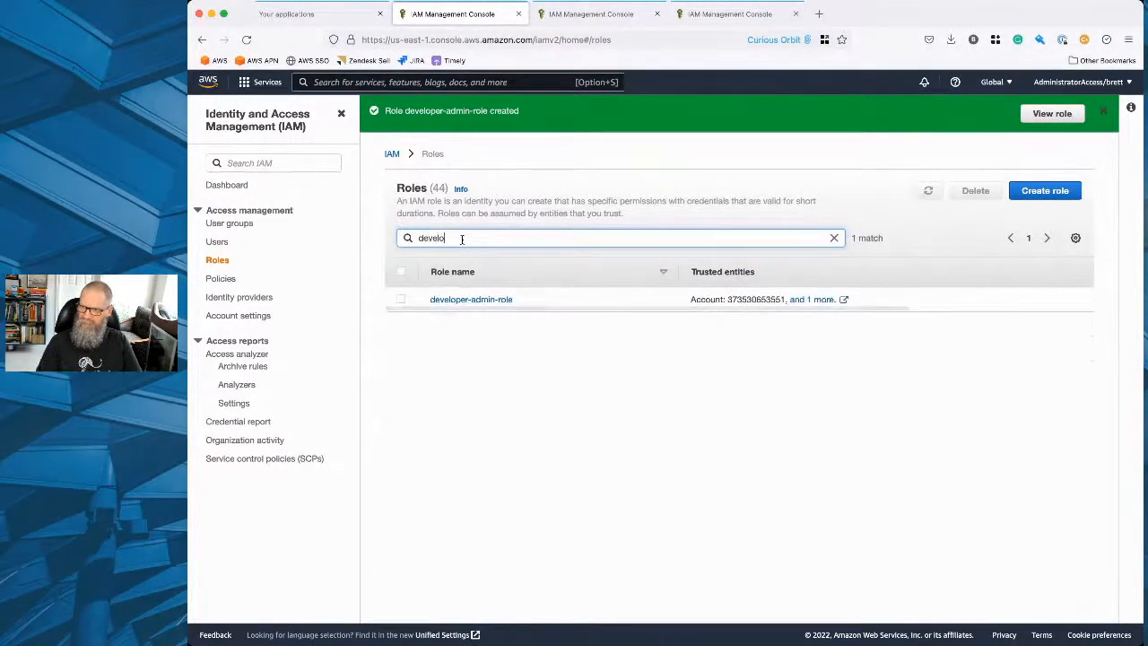
click(463, 299)
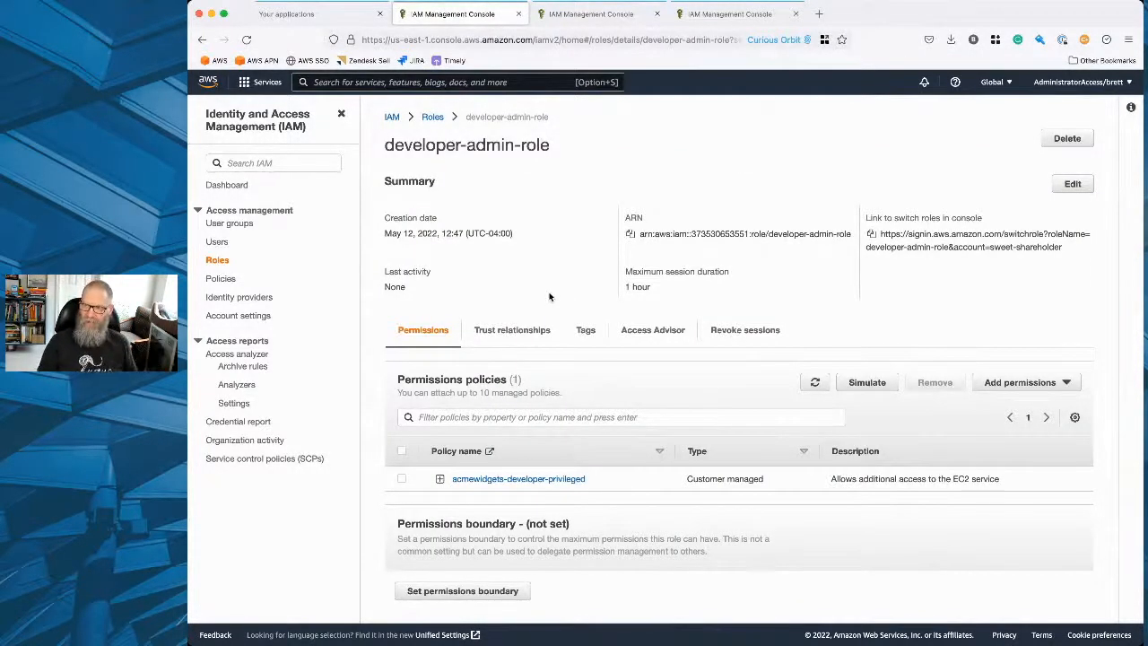
Examine the role's trusted entities and the JSON of its attached acmewidgets-developer-privileged policy.
scroll(548, 296, down, 2)
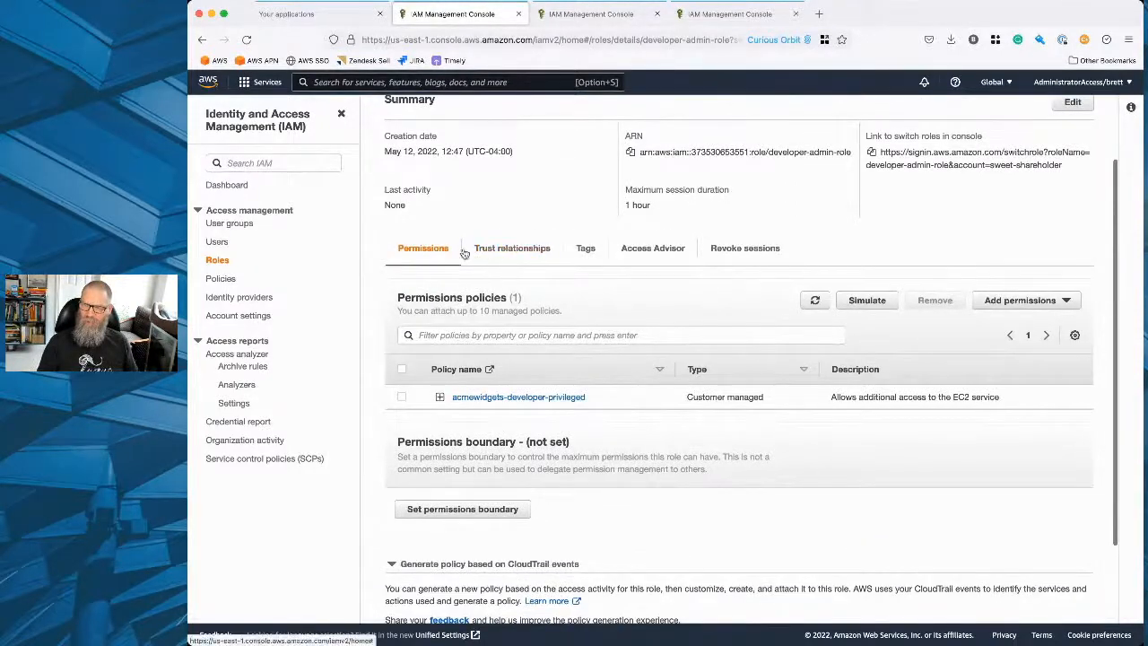
click(499, 251)
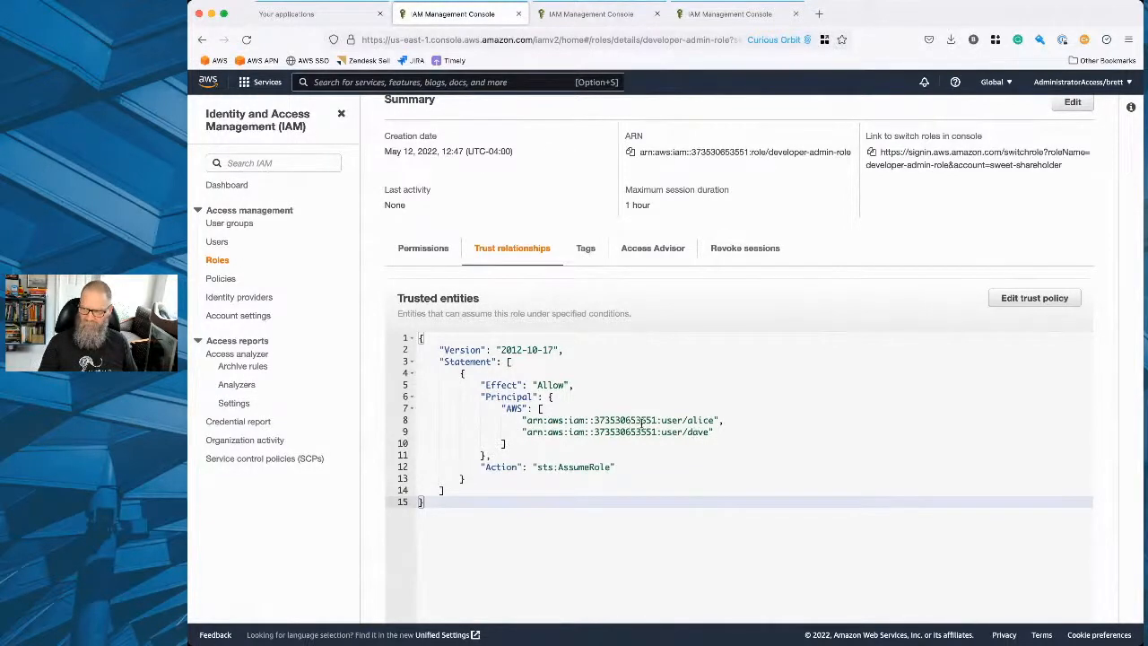
click(423, 251)
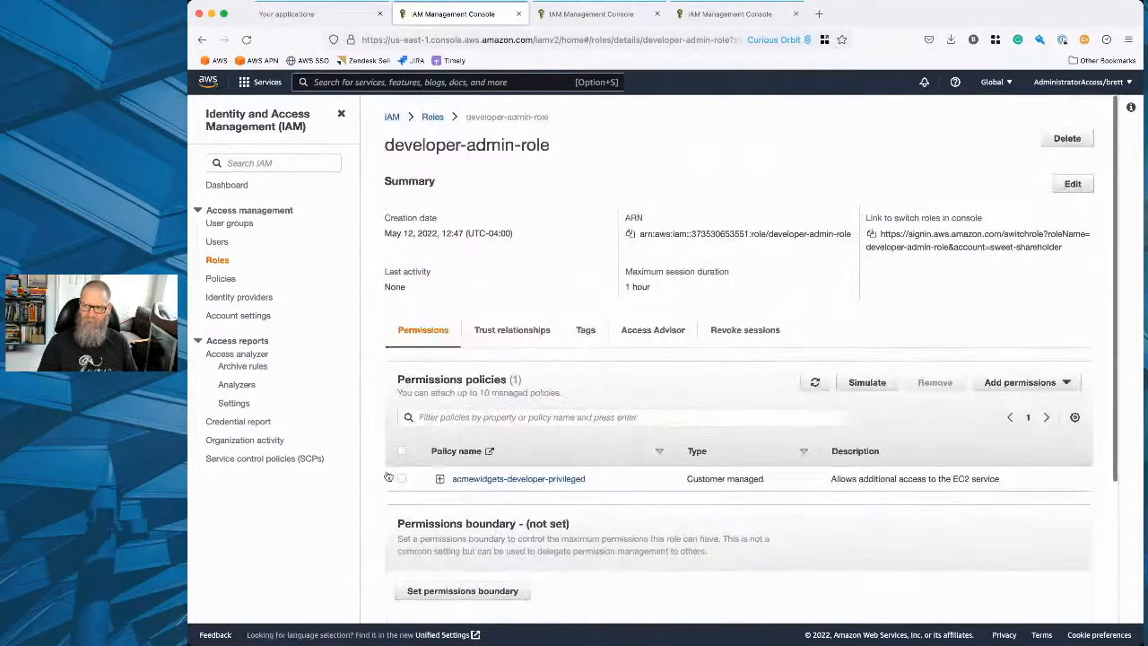
click(439, 478)
scroll(368, 480, down, 5)
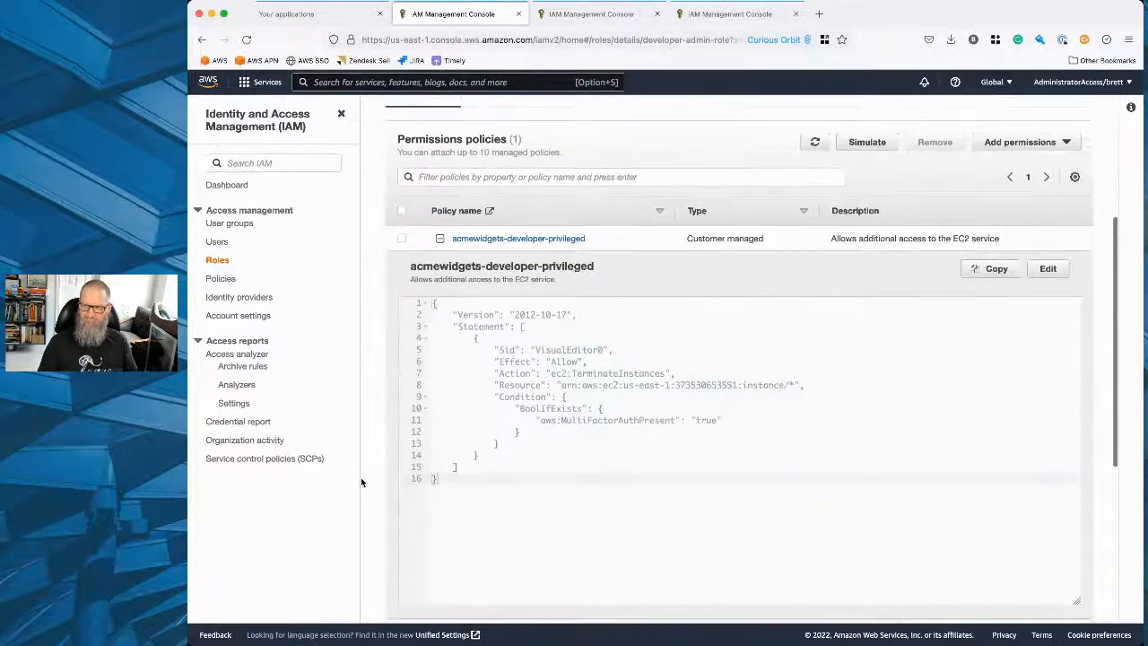
scroll(362, 482, down, 6)
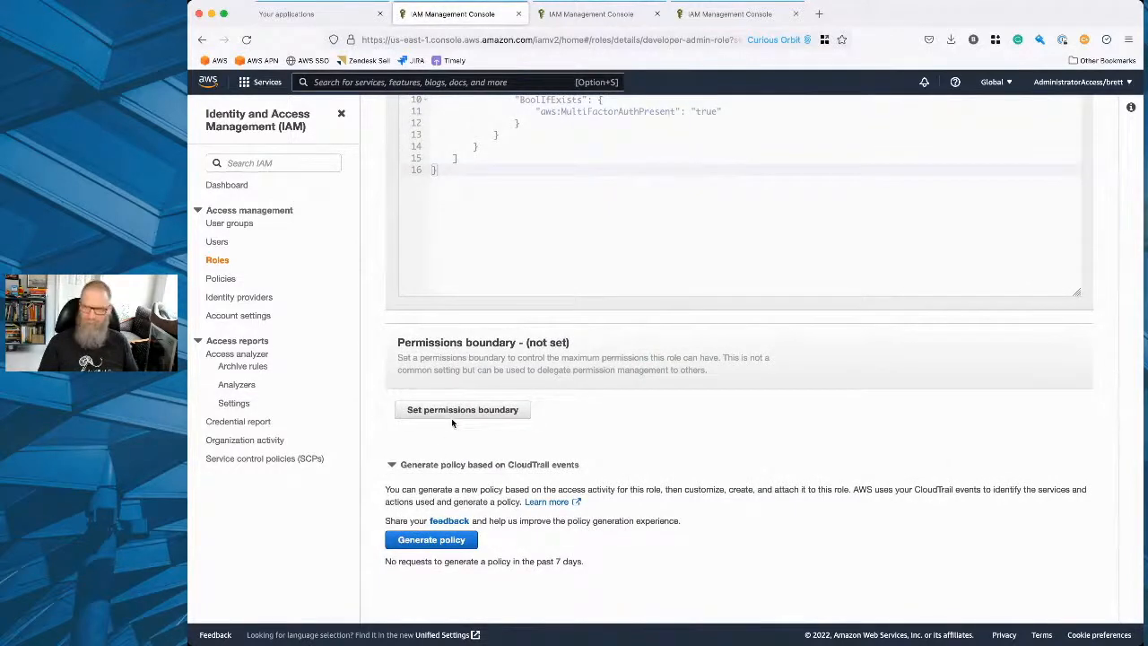
scroll(520, 304, up, 1)
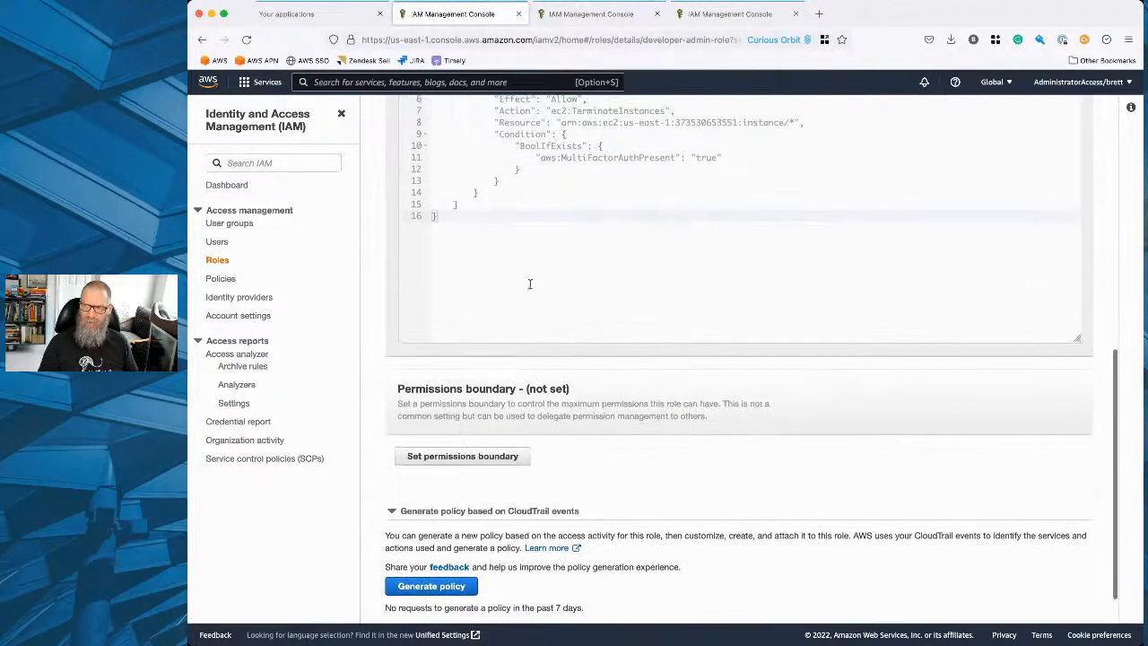
scroll(530, 283, up, 5)
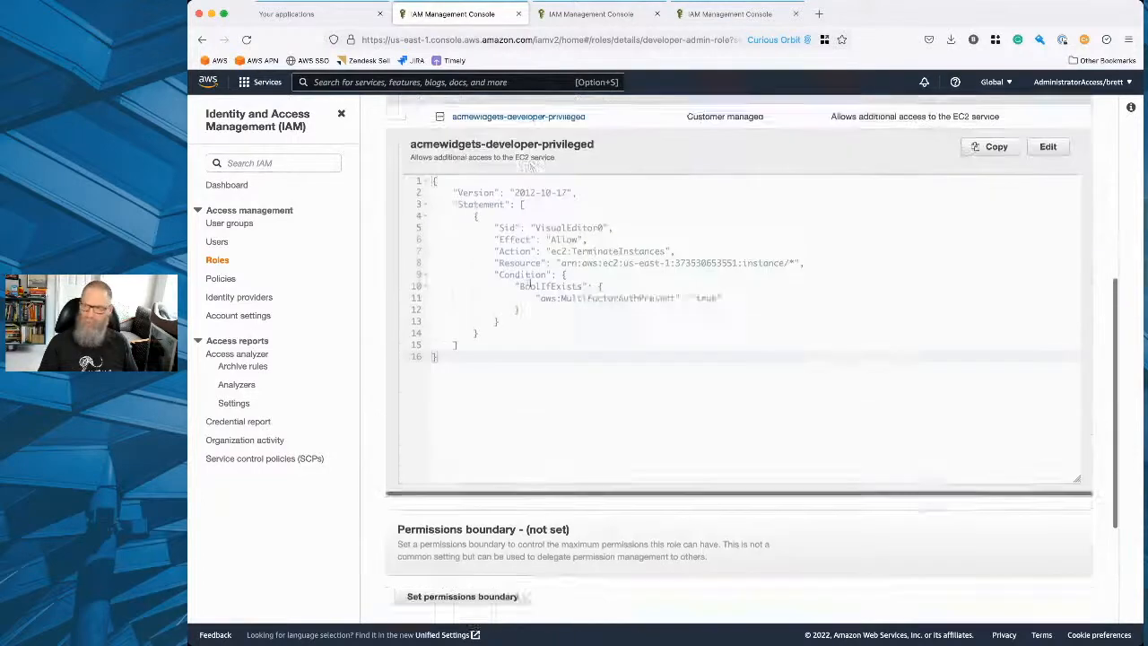
scroll(515, 417, up, 3)
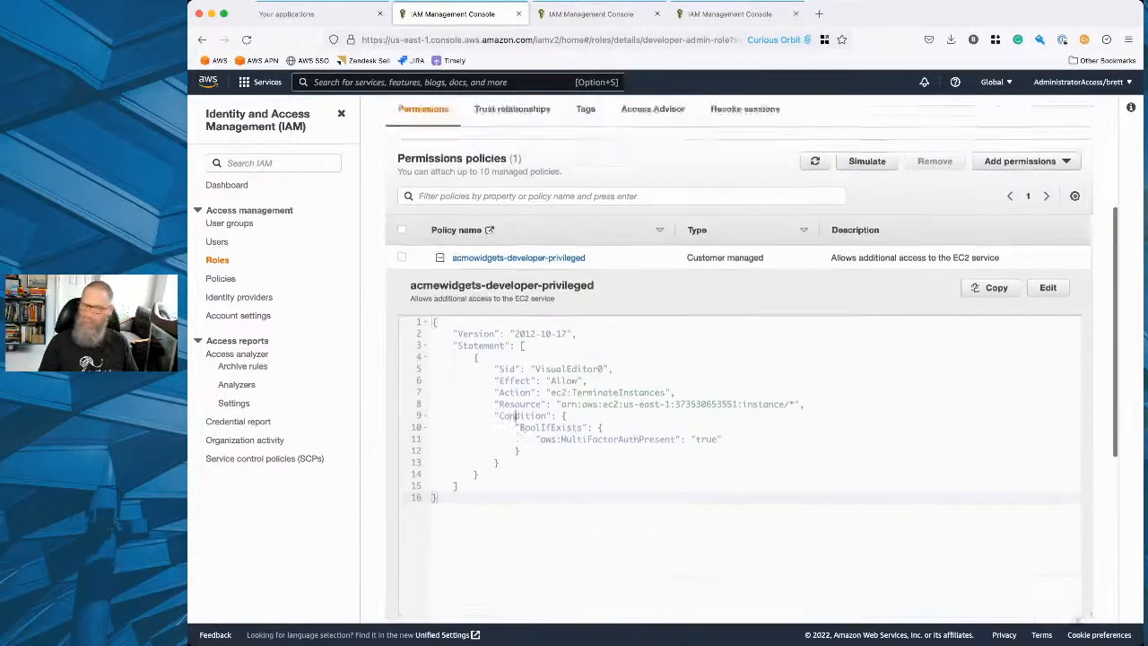
Review the role's tags, Access Advisor information and the example policy for revoking active sessions.
click(579, 240)
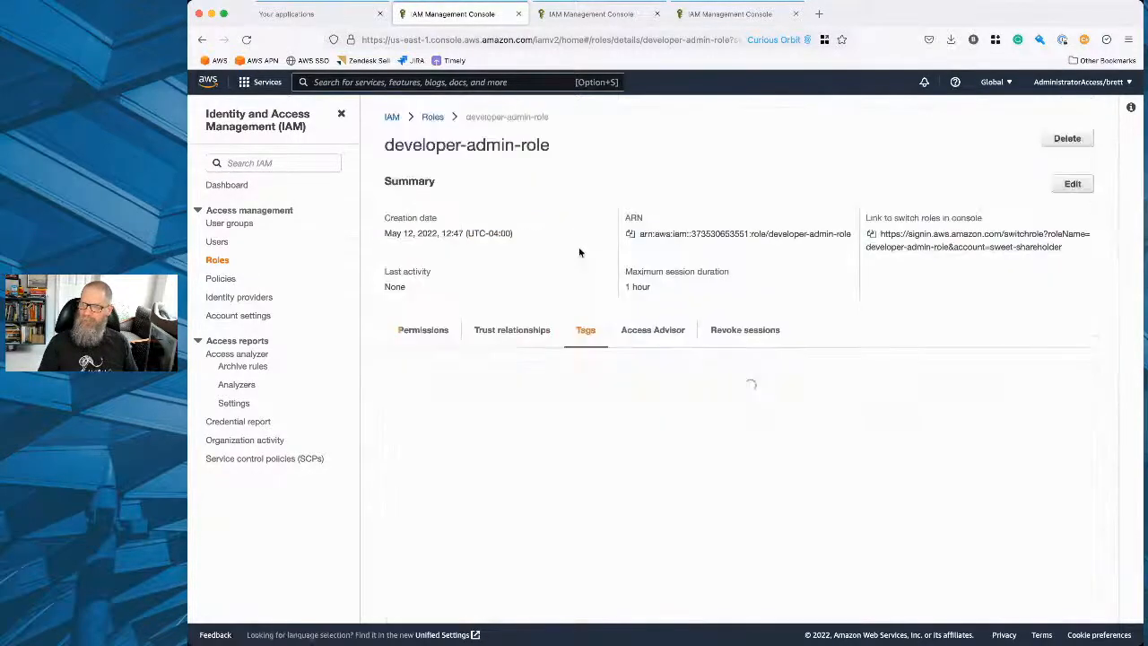
click(653, 330)
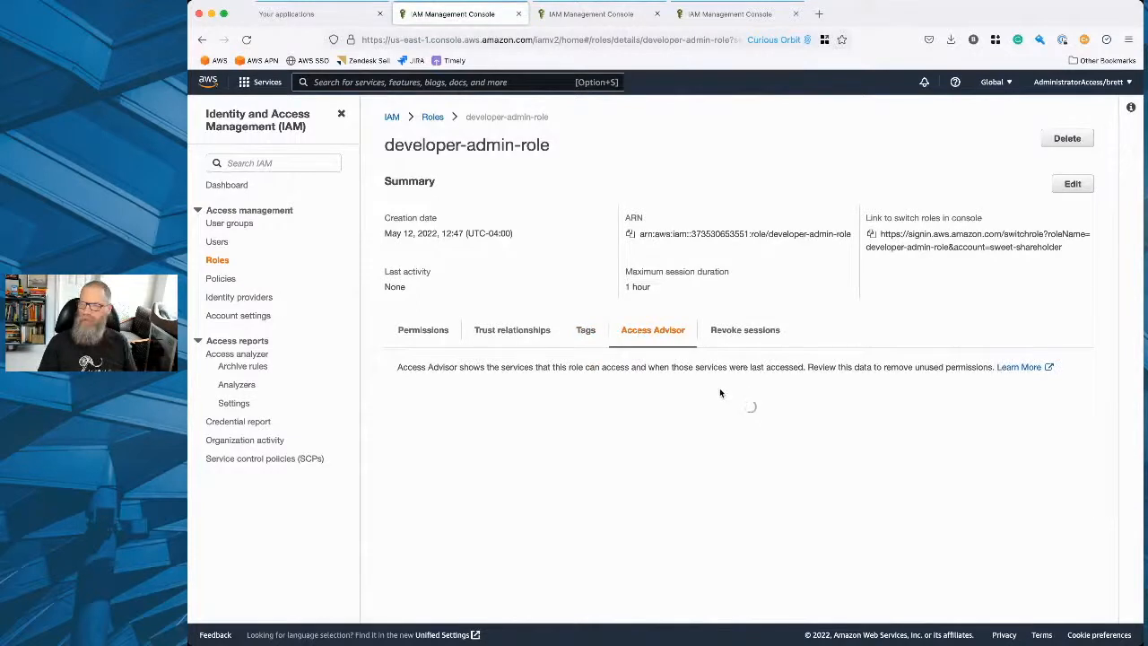
click(746, 330)
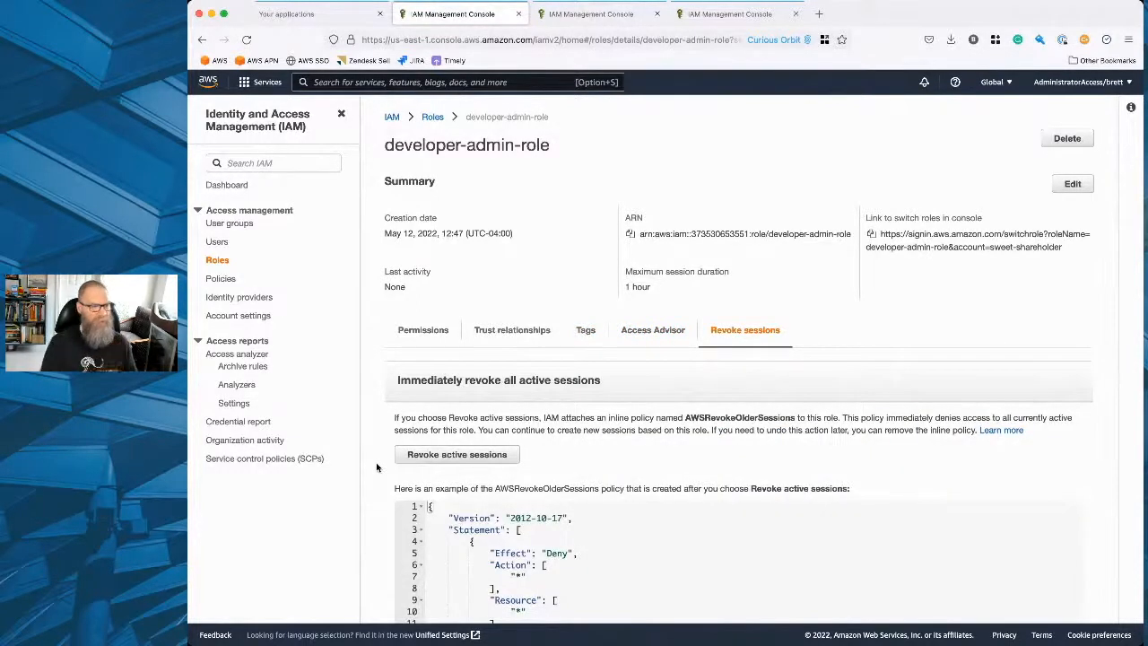
scroll(377, 463, down, 5)
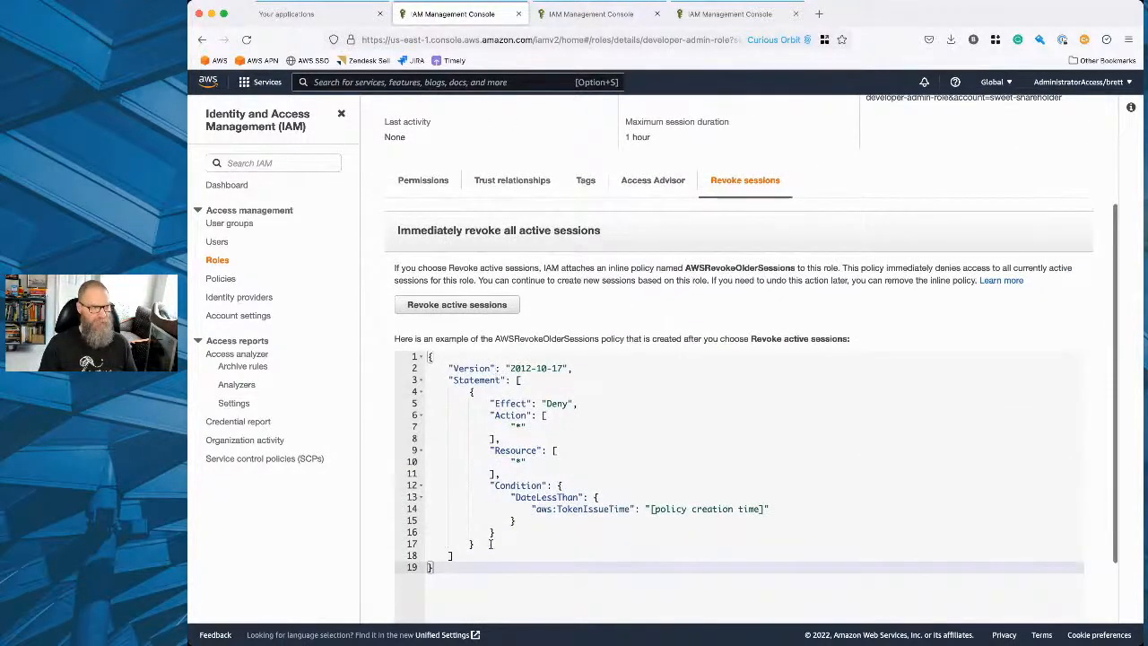
scroll(399, 425, up, 5)
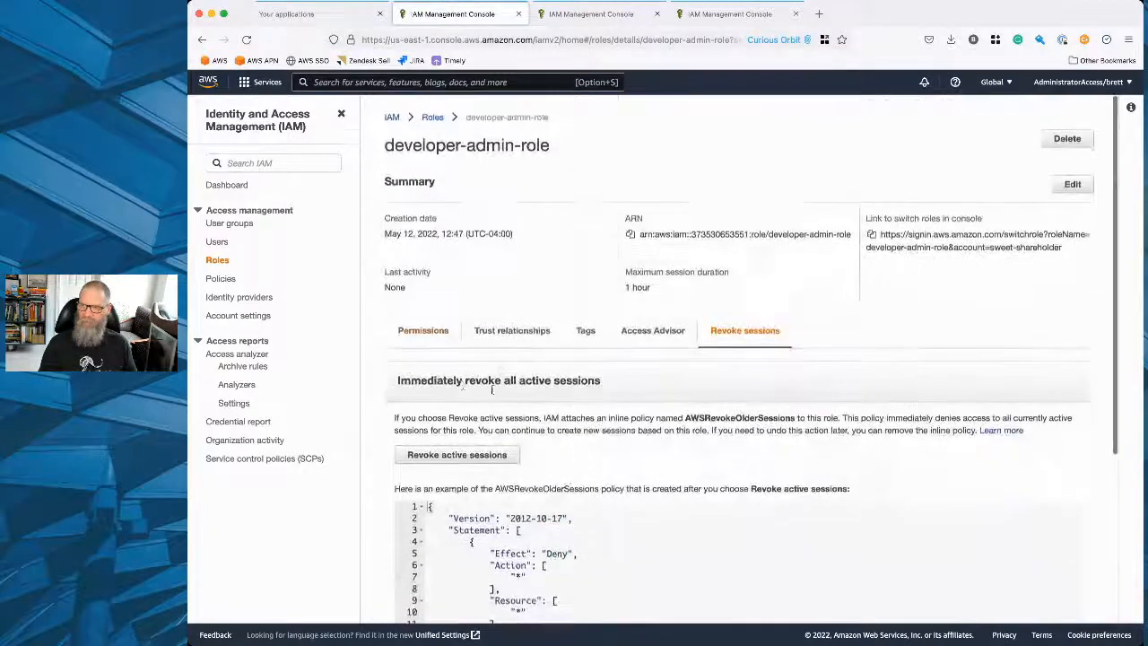
Start creating another role with Custom trust policy as the trusted entity type.
click(220, 260)
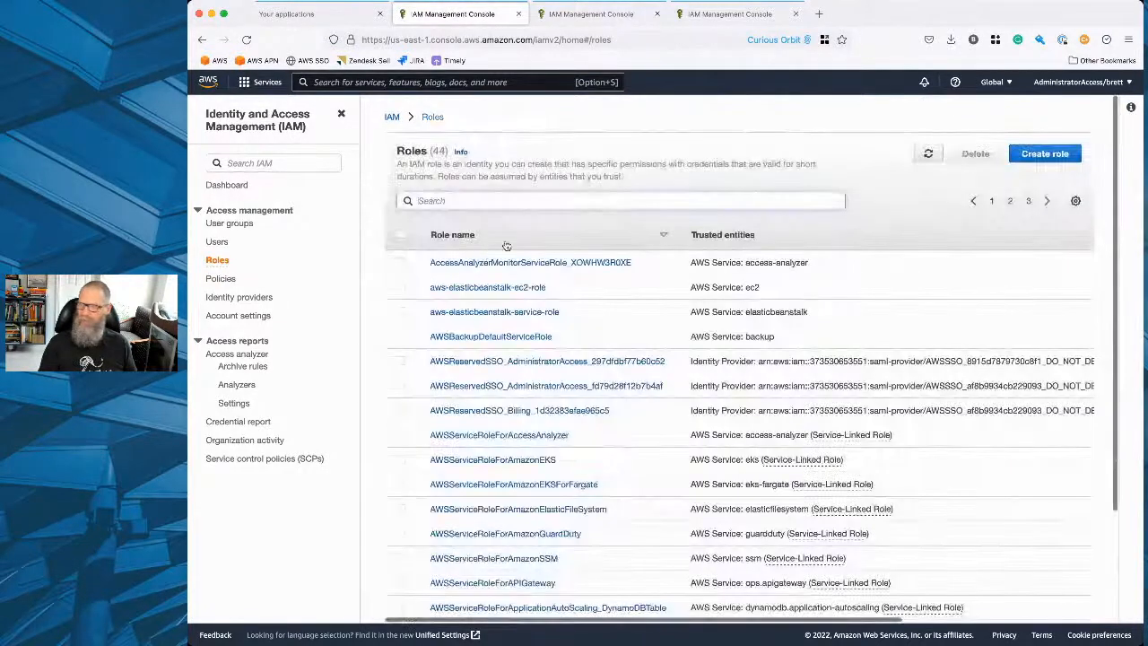
click(1054, 154)
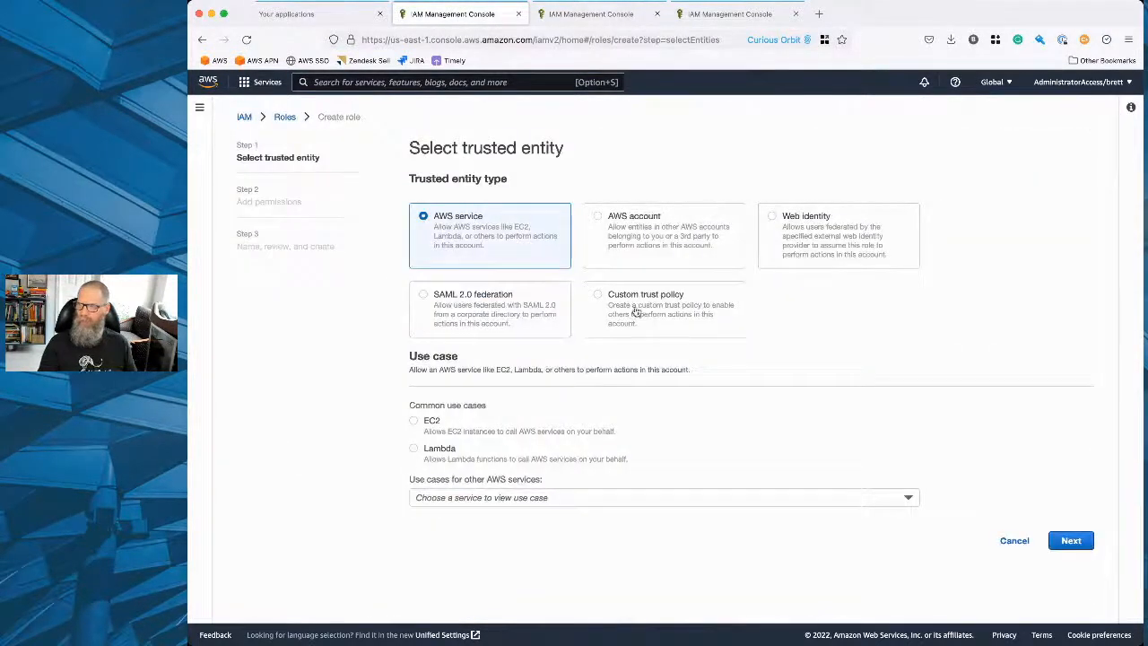
click(654, 306)
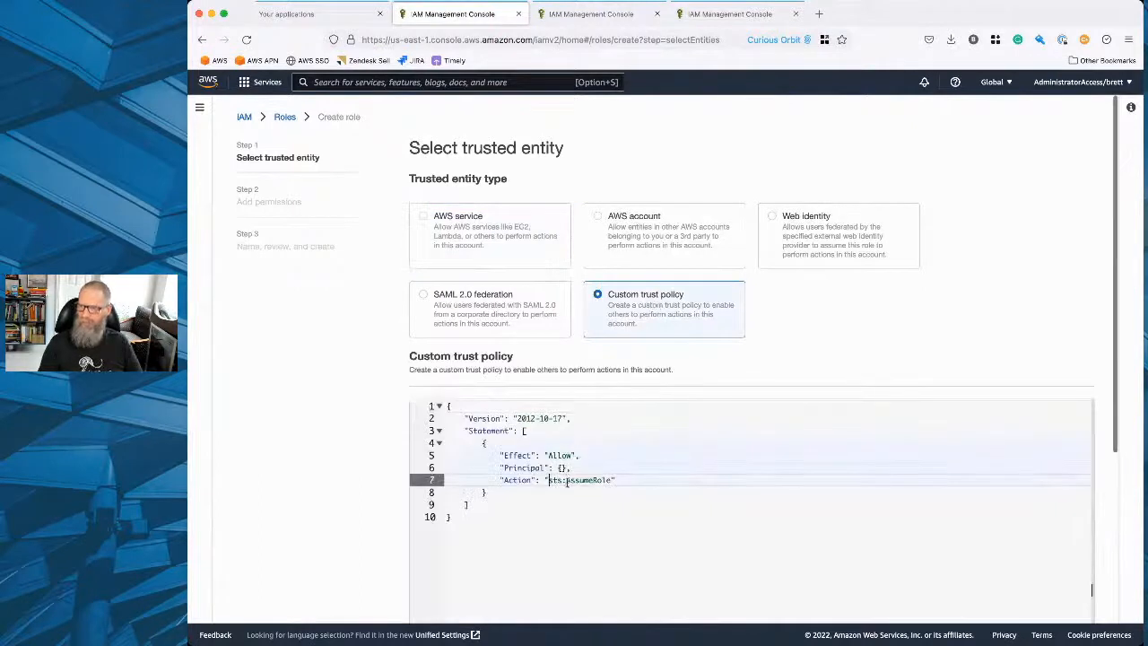
Add an "AWS" list with an opening quoted entry inside the trust policy's Principal element.
click(561, 467)
key(Return)
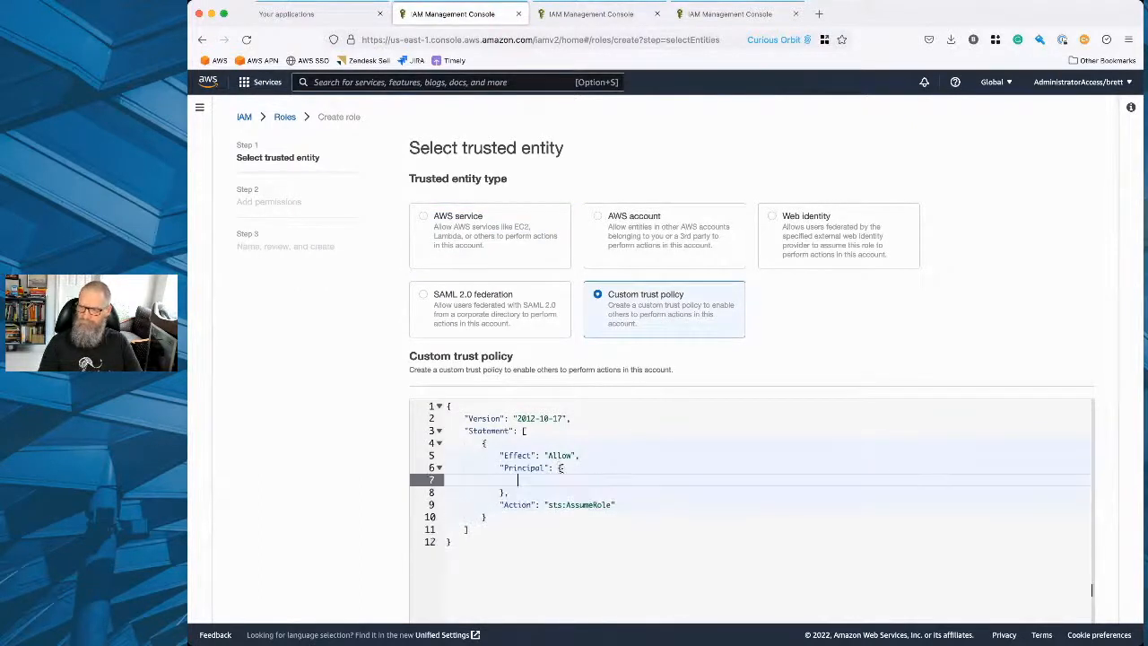
text("AWS")
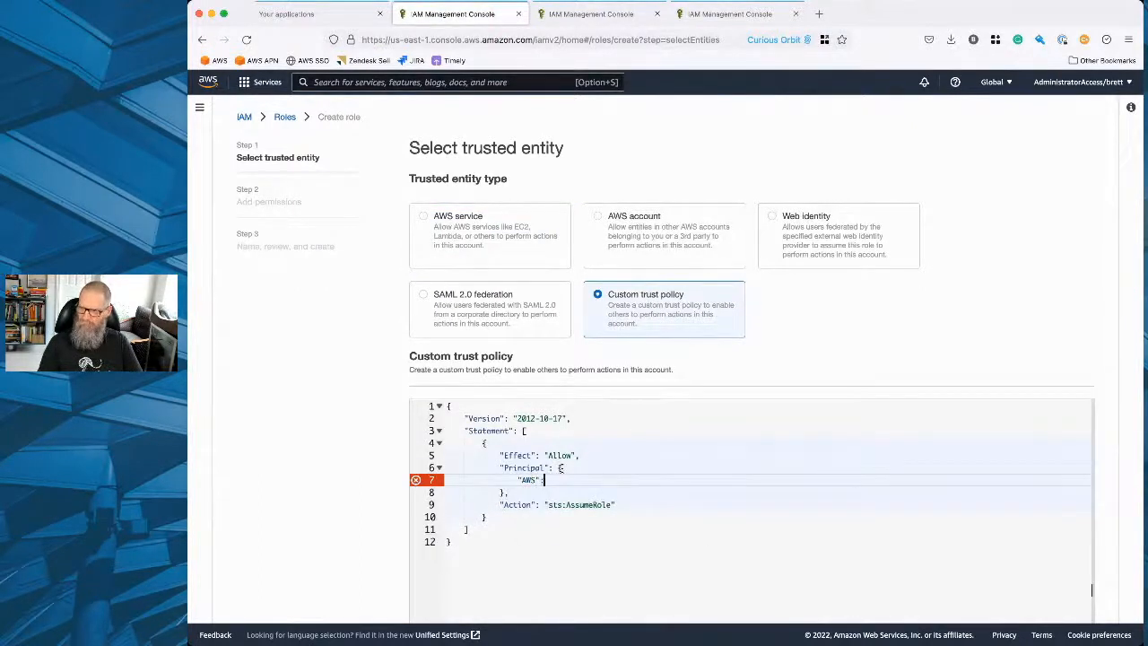
text(:[)
key(Return)
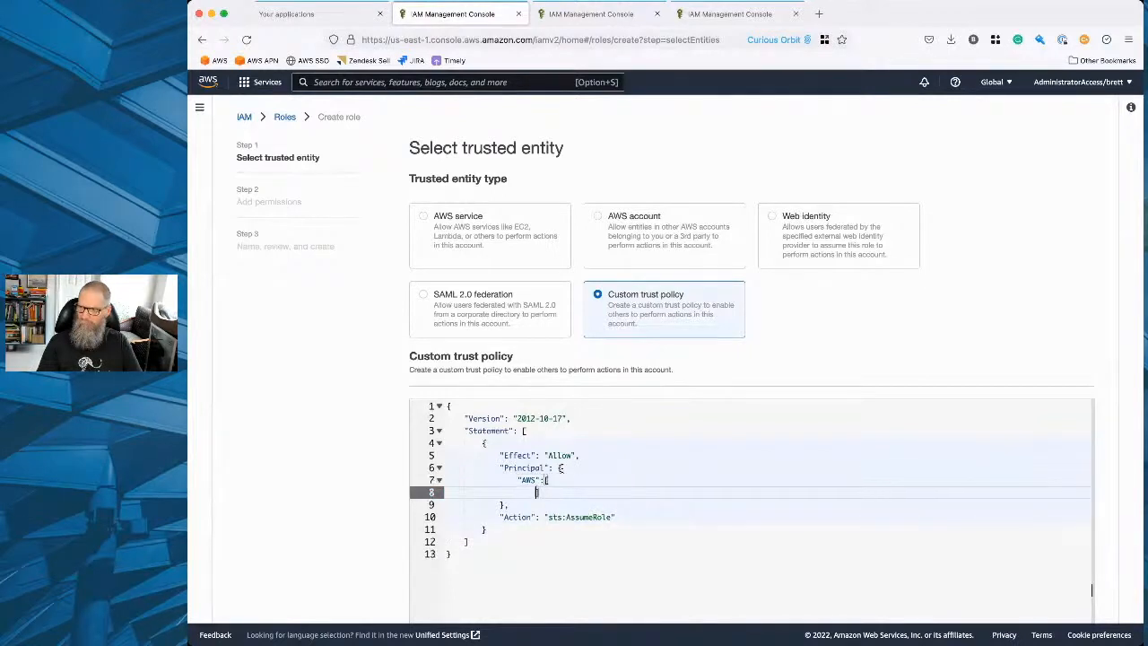
text(")
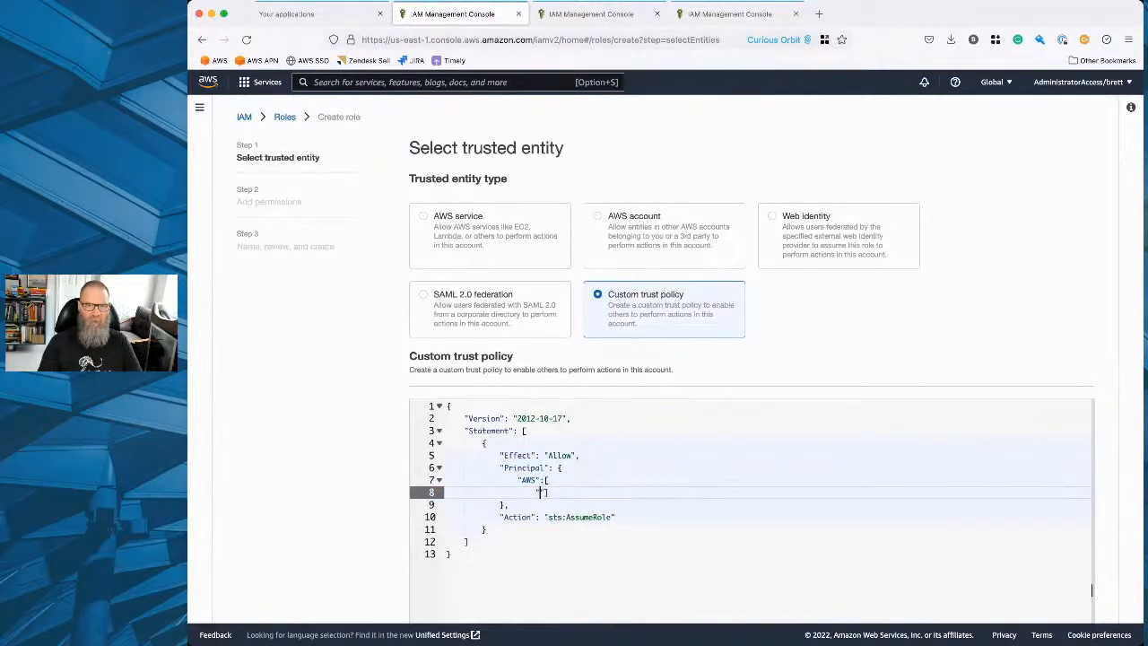
Paste the first user's ARN into the AWS principal list and start a new line for another entry.
key(super+Tab)
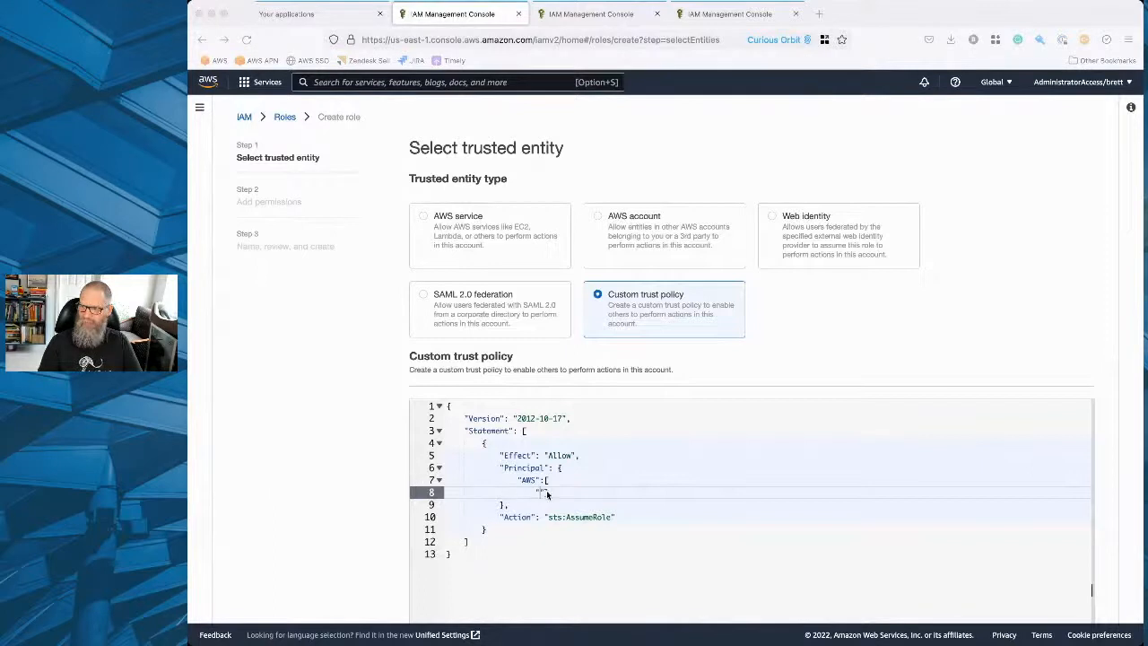
click(541, 492)
key(super+v)
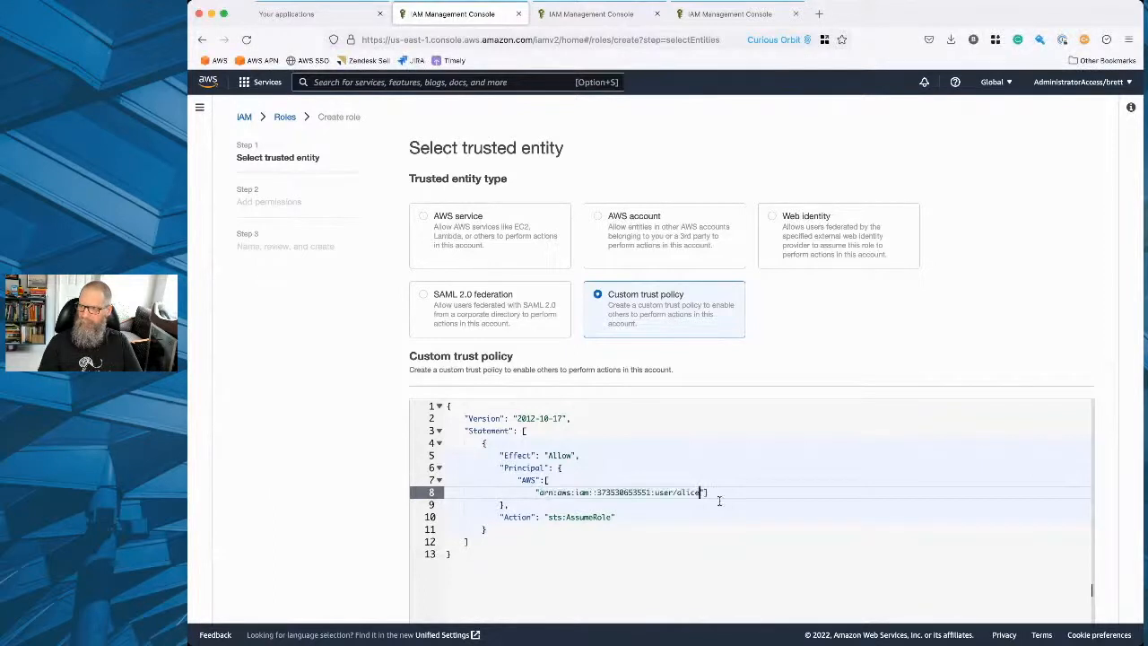
click(703, 492)
text(,)
key(Return)
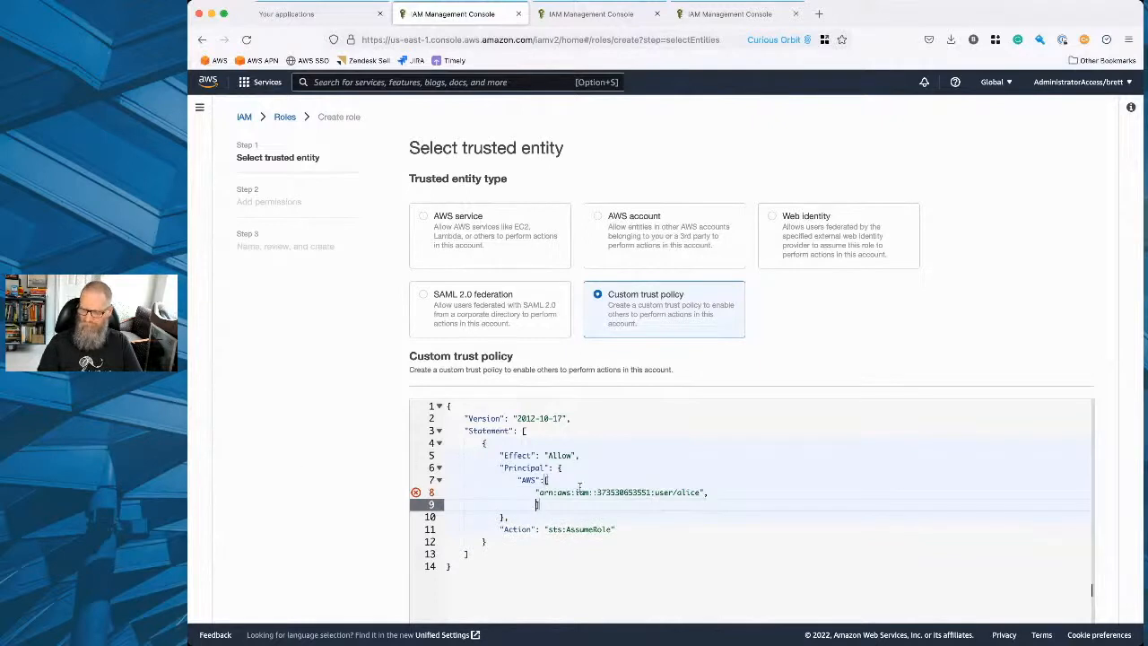
Add the second user's ARN as another quoted entry in the AWS principal list.
text(")
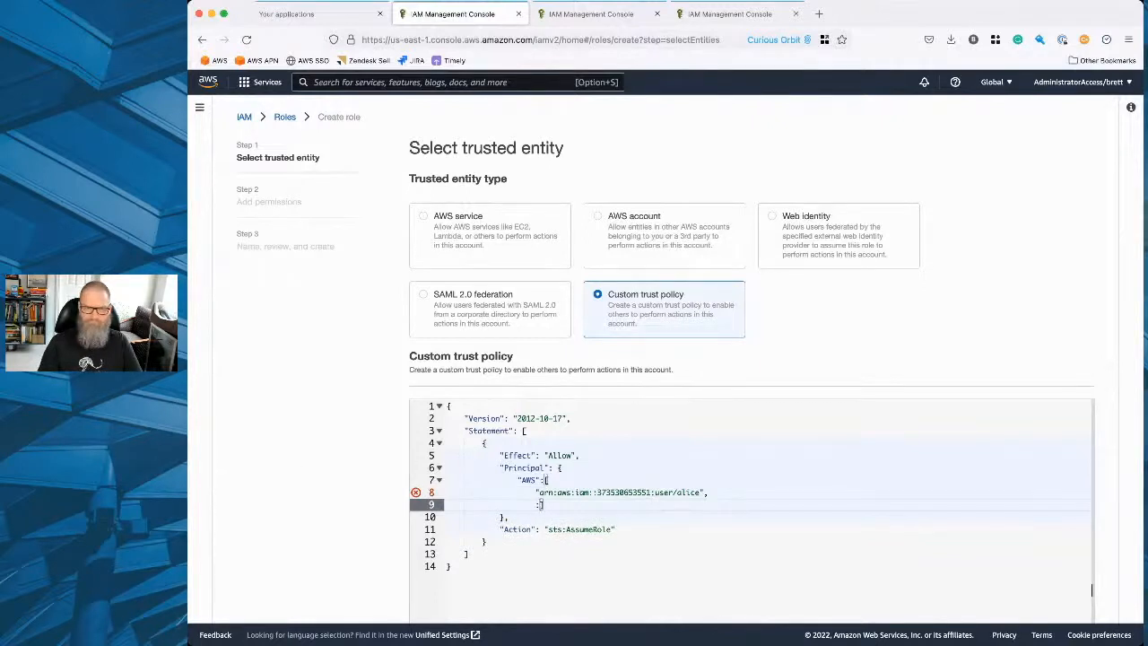
key(super+Tab)
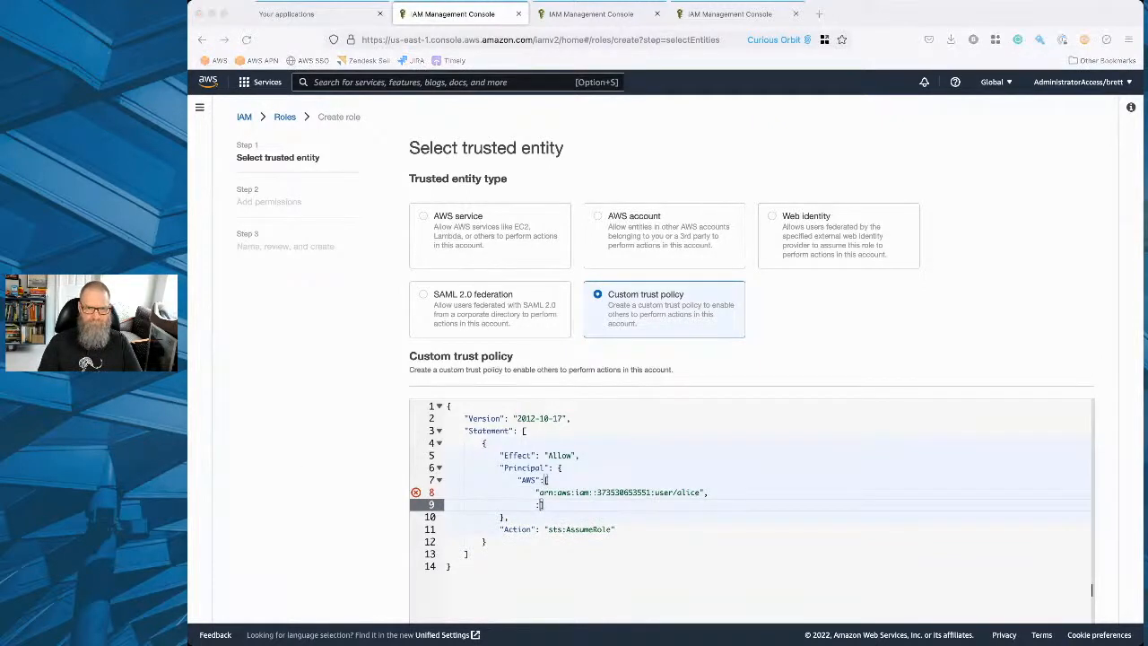
click(540, 505)
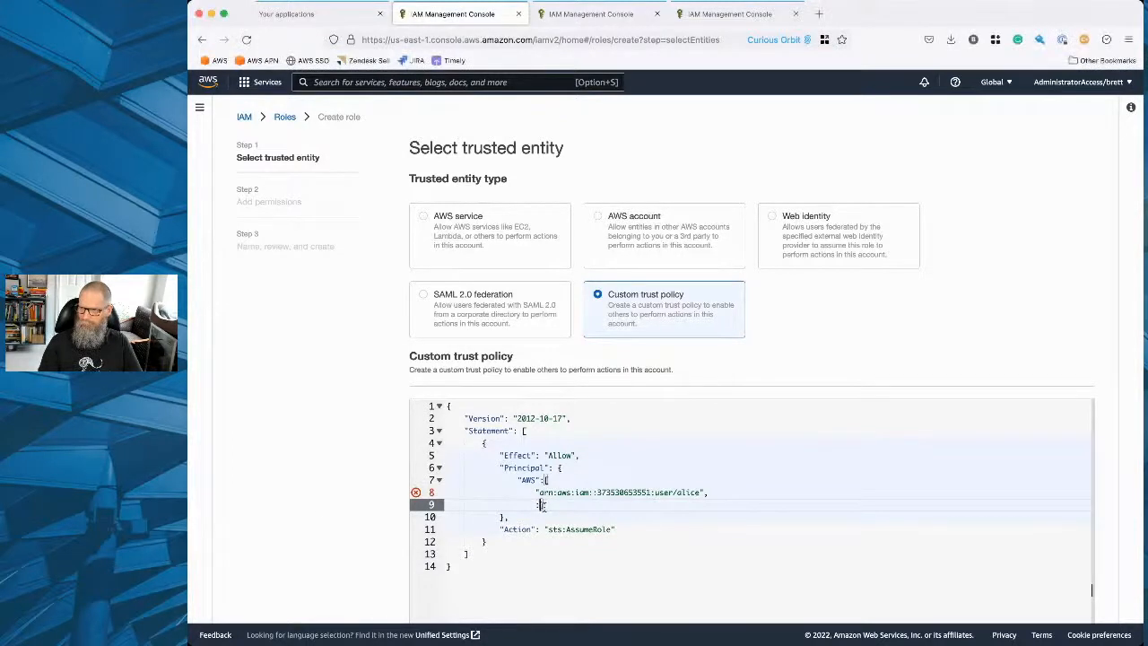
text(")
key(super+v)
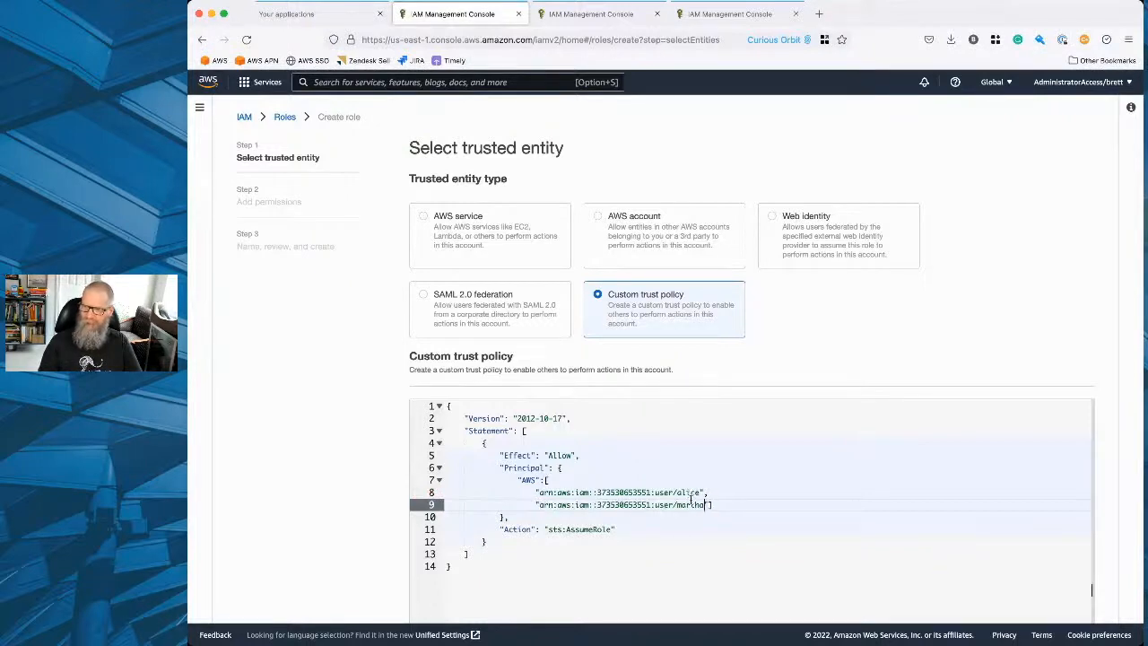
Check the sts:AssumeRole action in the finished trust policy and proceed to adding permissions.
scroll(618, 537, down, 5)
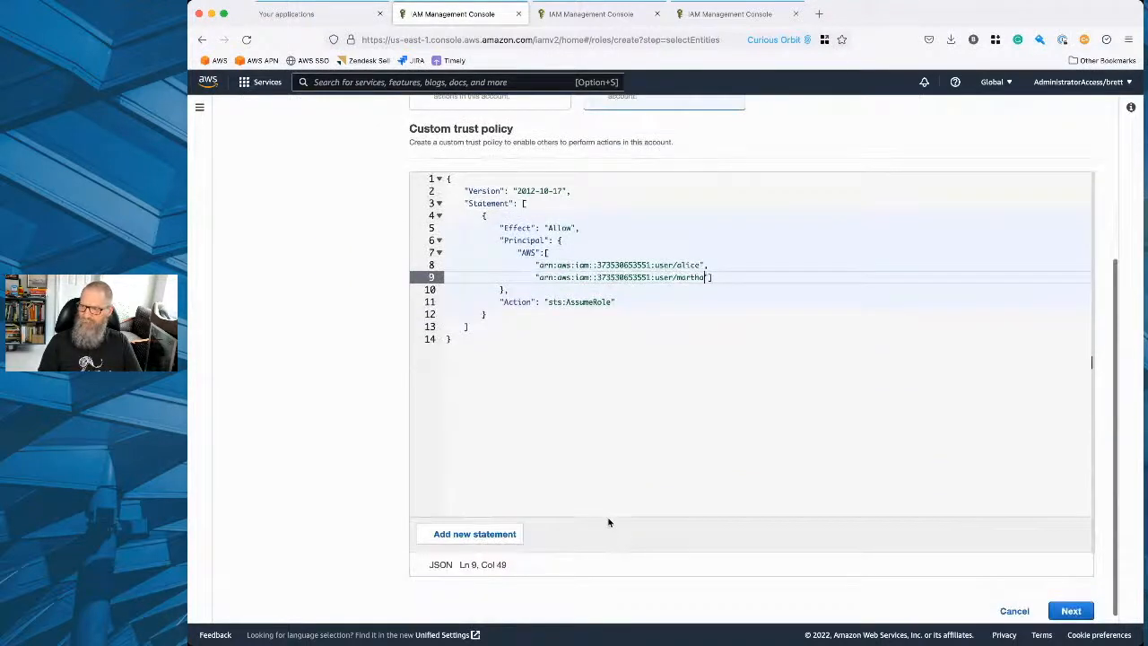
scroll(609, 461, up, 2)
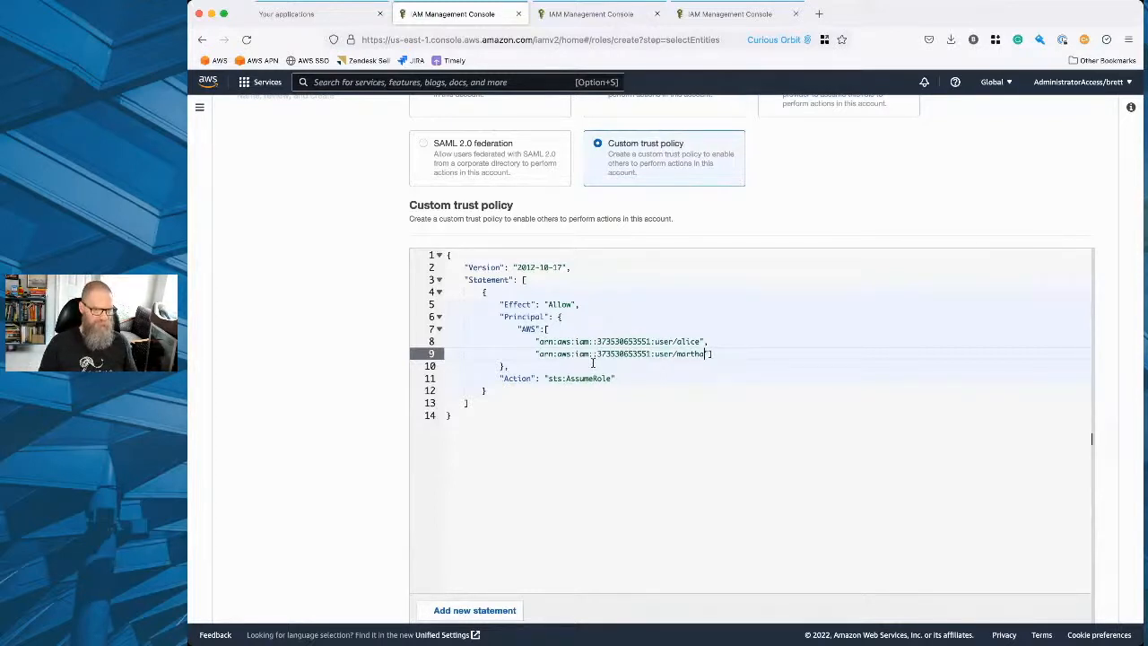
drag(549, 383, 610, 384)
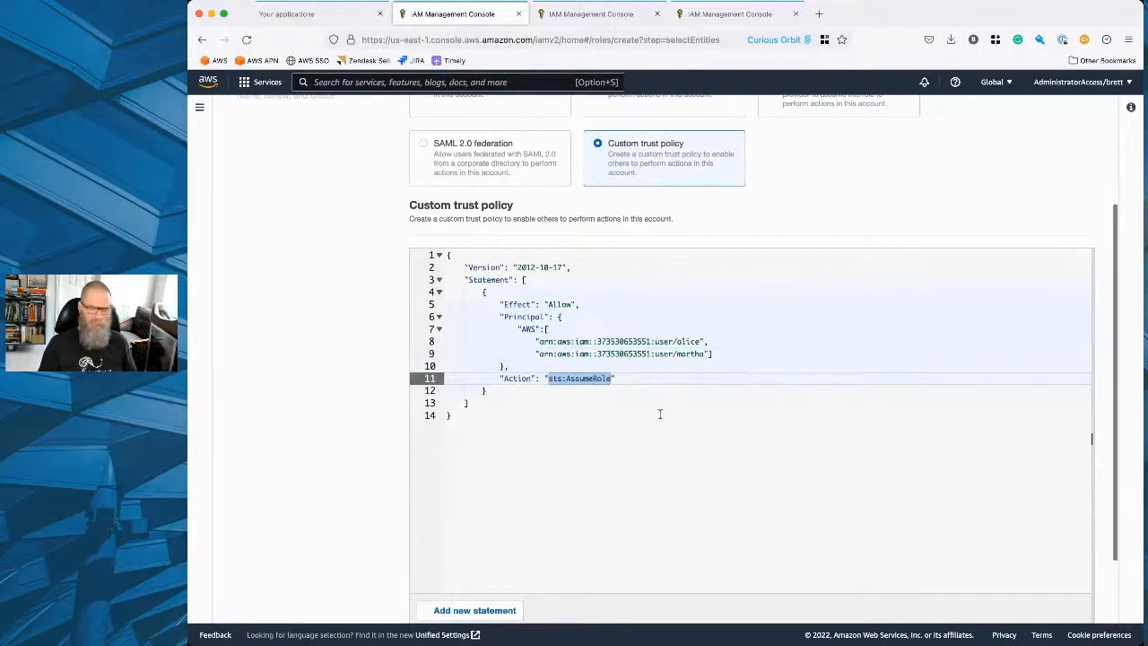
scroll(771, 466, down, 2)
click(1070, 606)
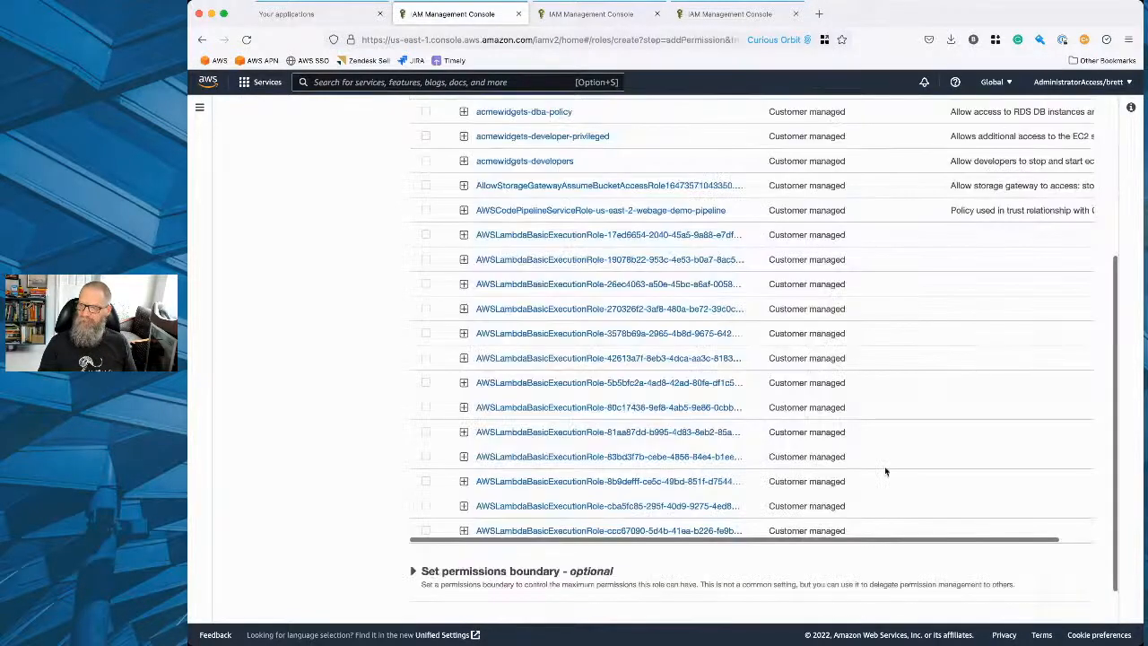
Start creating a new permissions policy for the role and choose RDS as its service.
click(1017, 208)
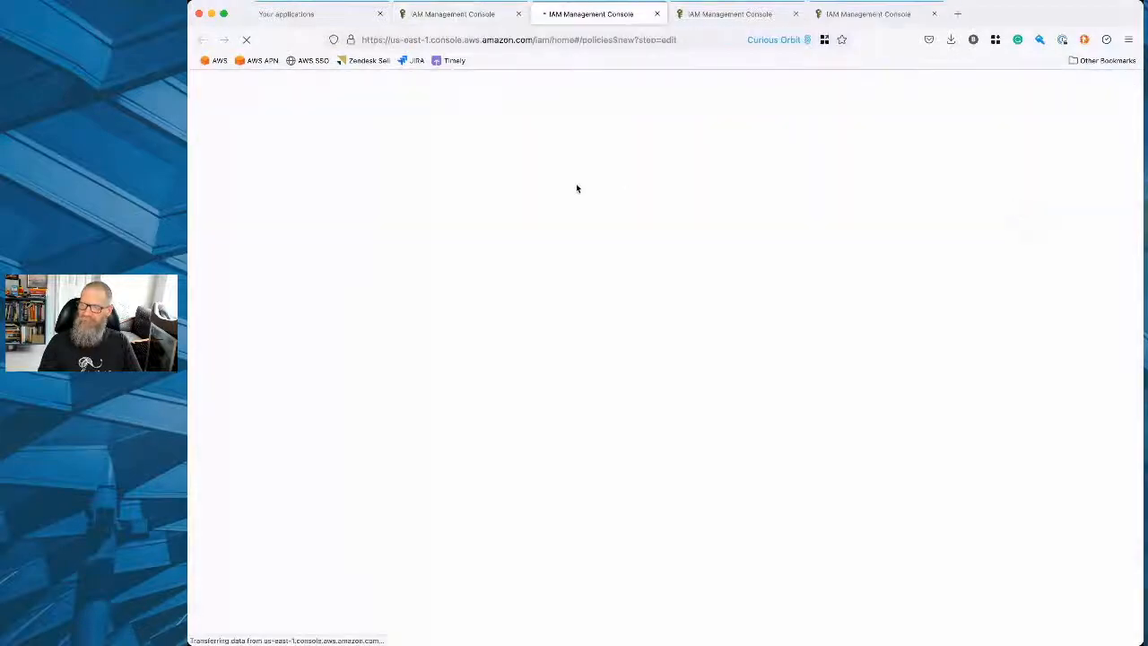
click(498, 271)
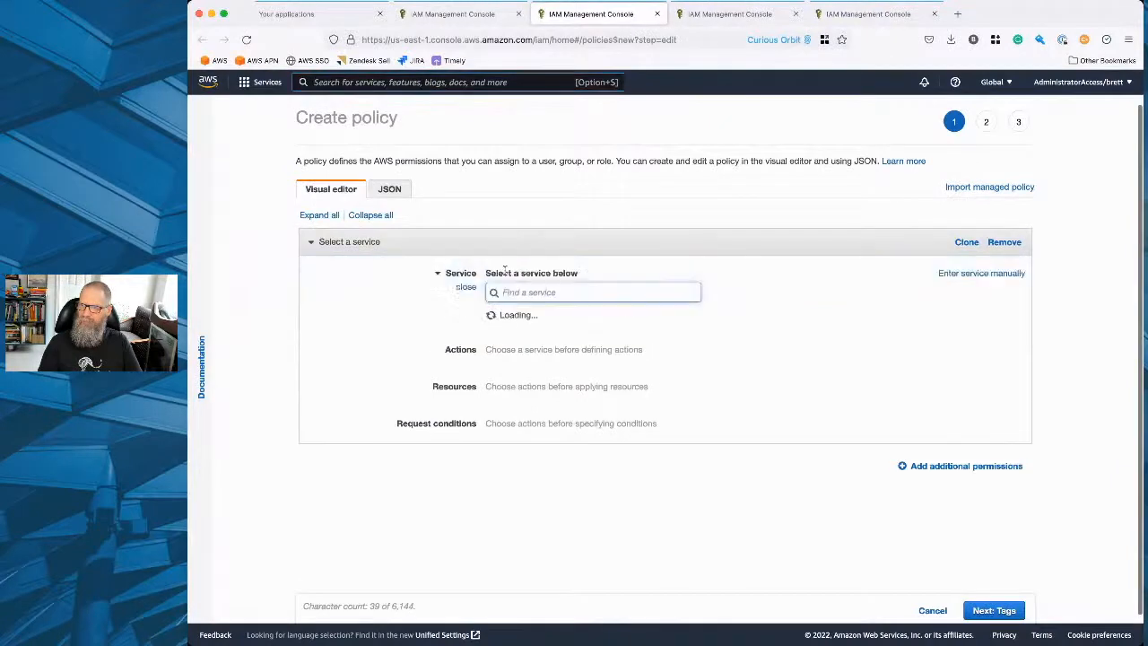
text(rds)
click(502, 320)
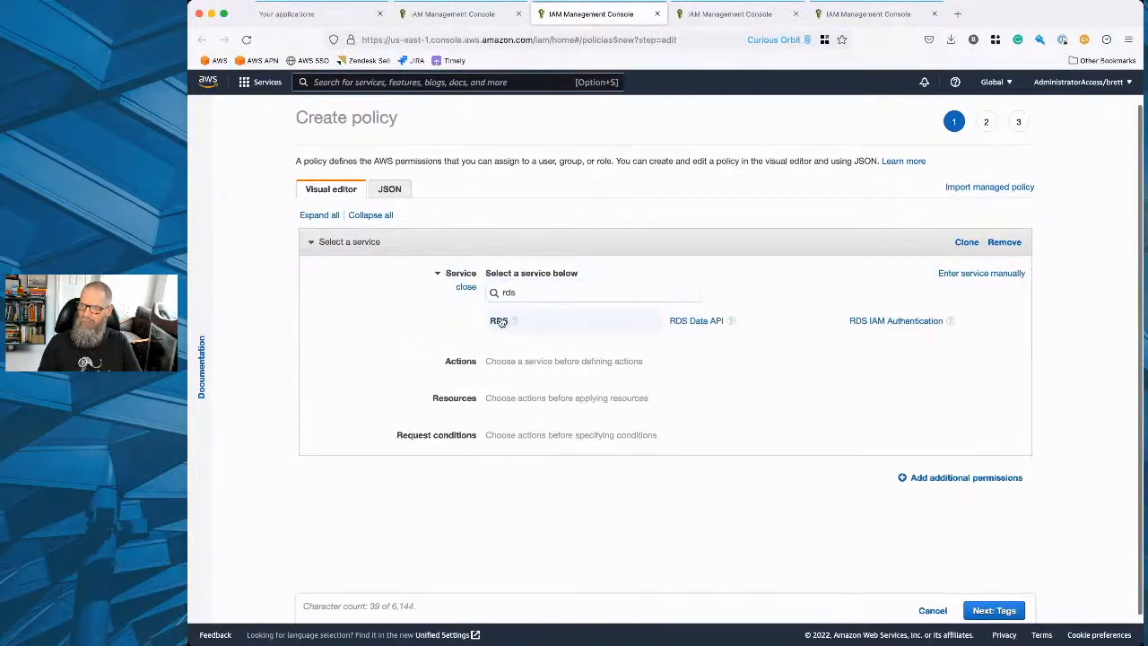
text(termin)
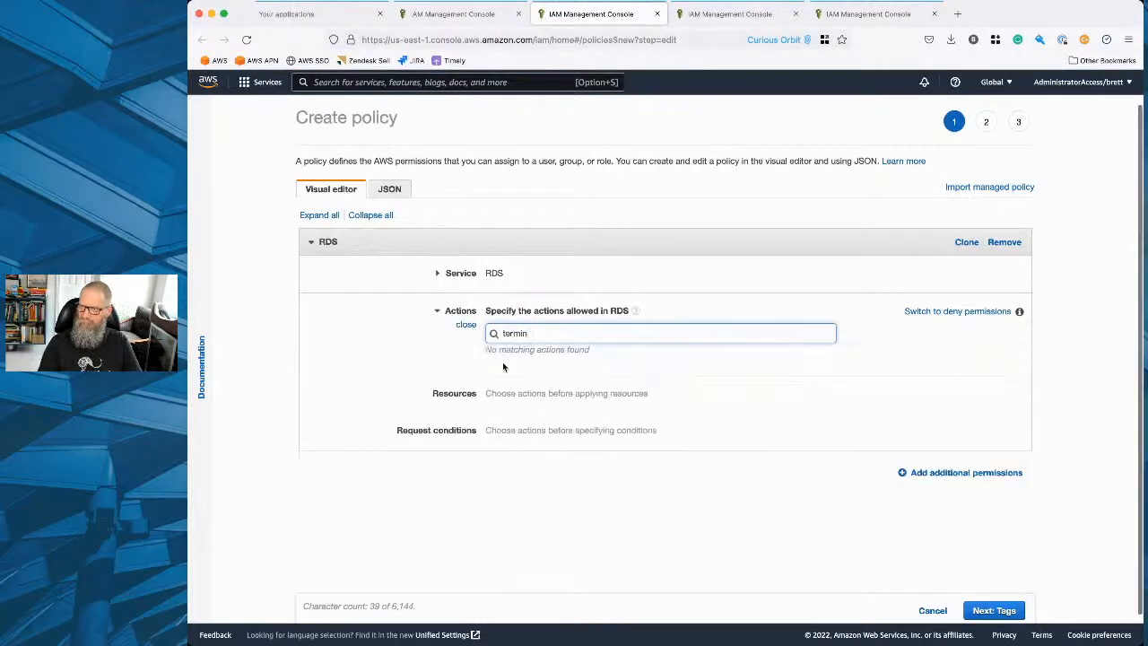
key(BackSpace)
key(BackSpace)
key(BackSpace)
key(BackSpace)
key(BackSpace)
key(BackSpace)
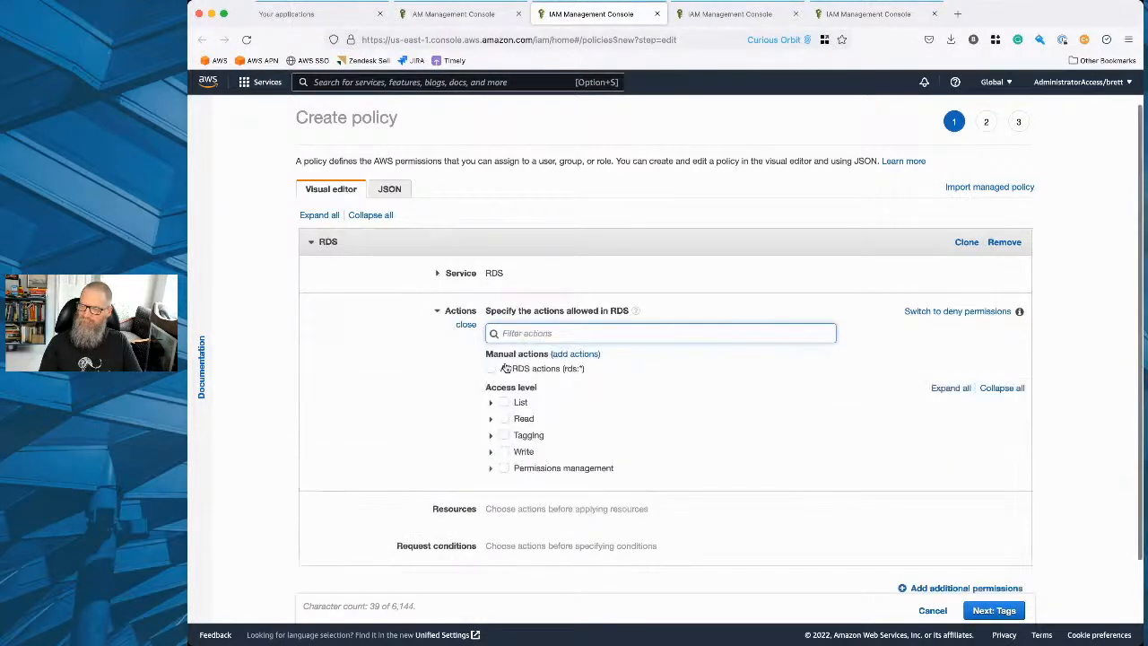
Filter the RDS actions by "delete" and allow DeleteDBCluster and DeleteDBInstance.
text(delete)
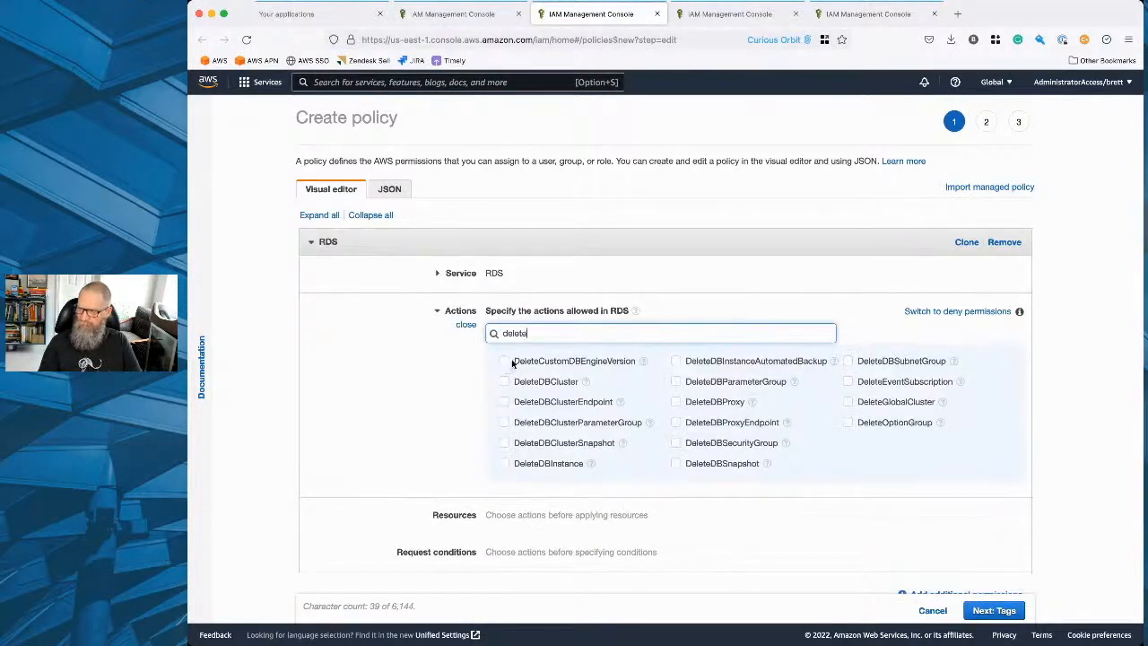
click(504, 381)
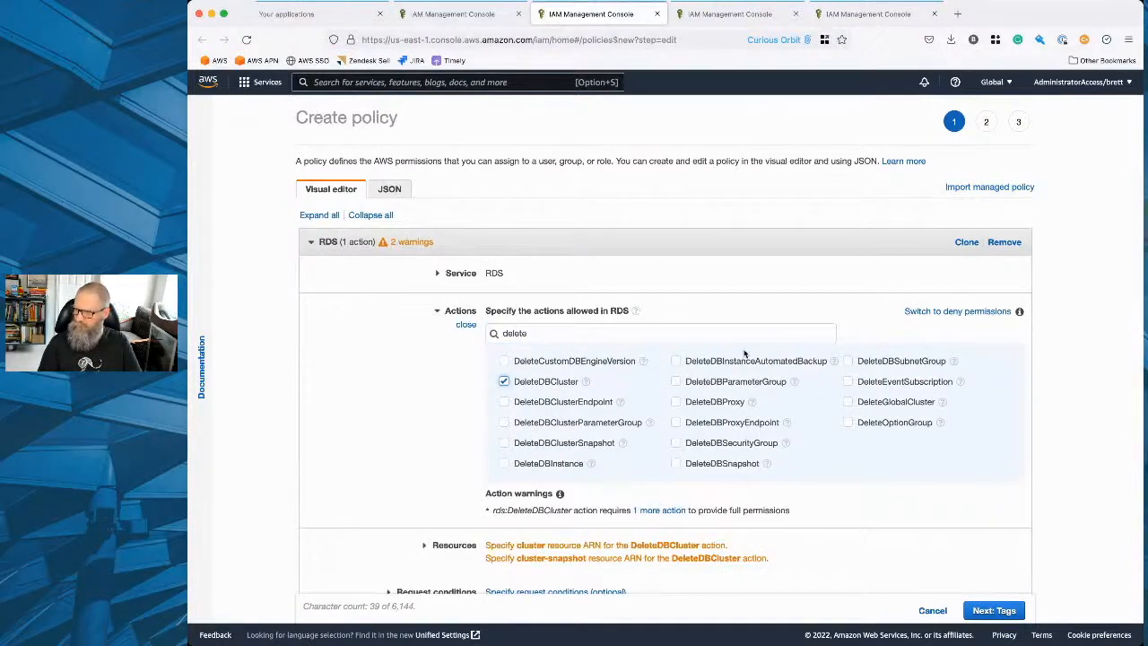
click(504, 463)
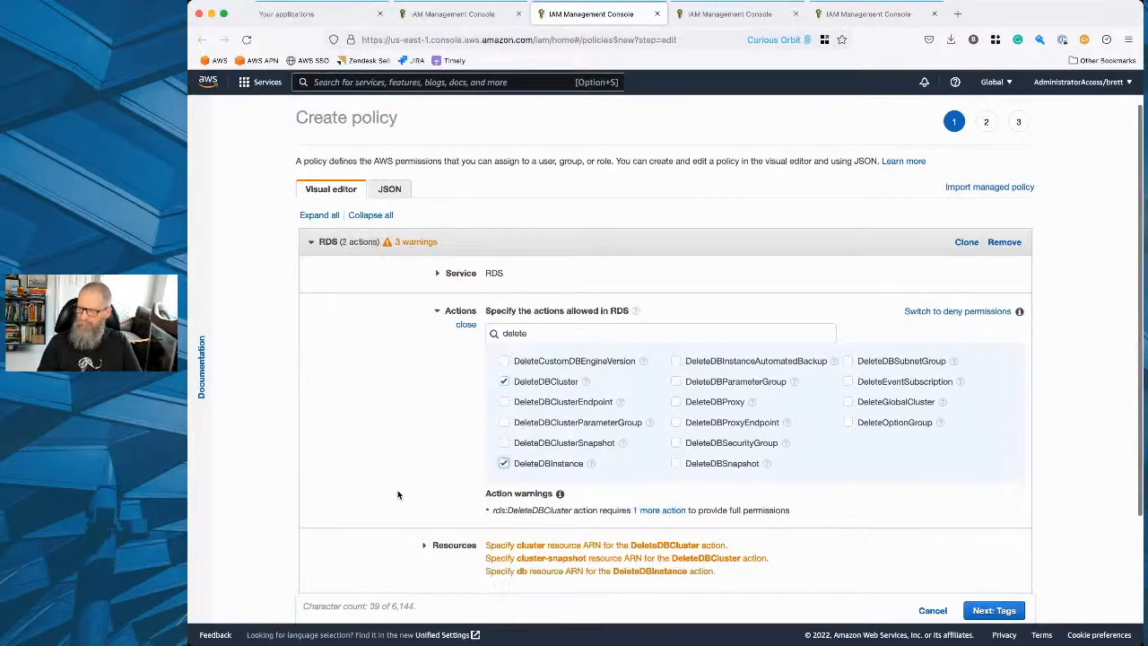
Restrict the policy's cluster resource to an ARN in region us-east-1 with any DB cluster instance name.
scroll(579, 467, down, 2)
click(579, 450)
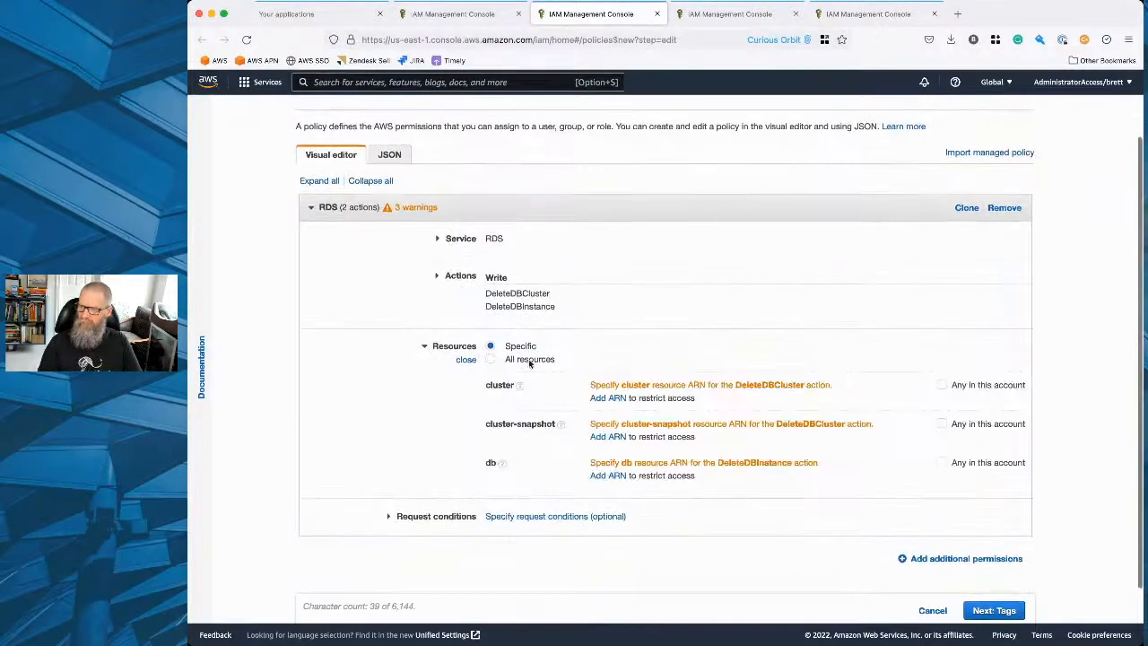
click(616, 398)
click(703, 272)
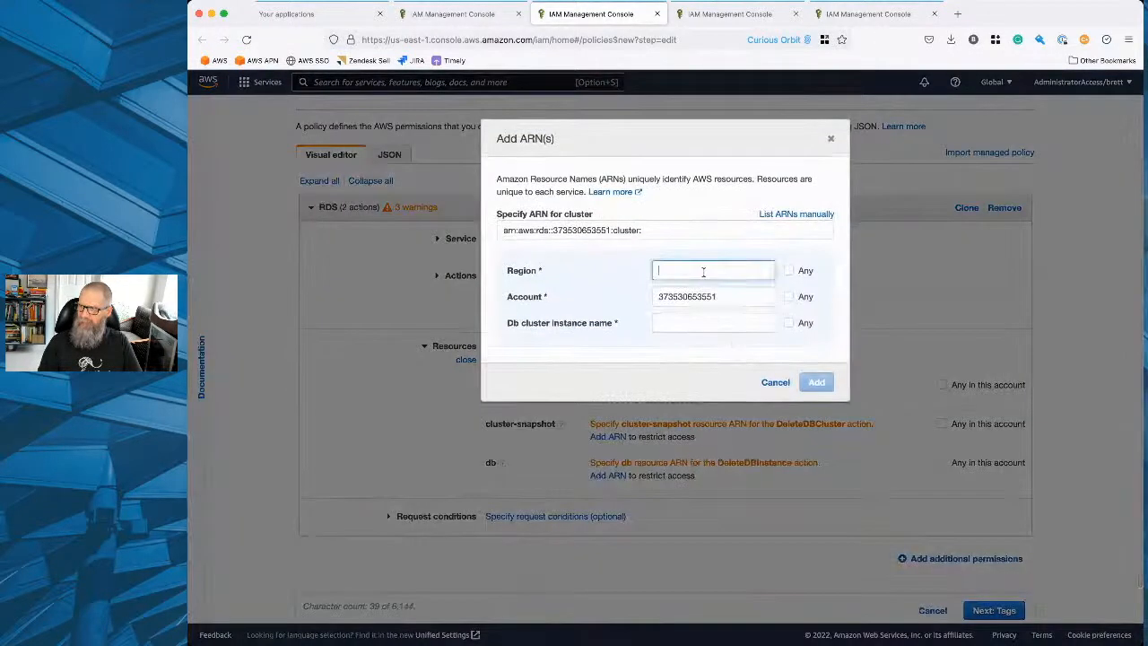
text(us-east-1)
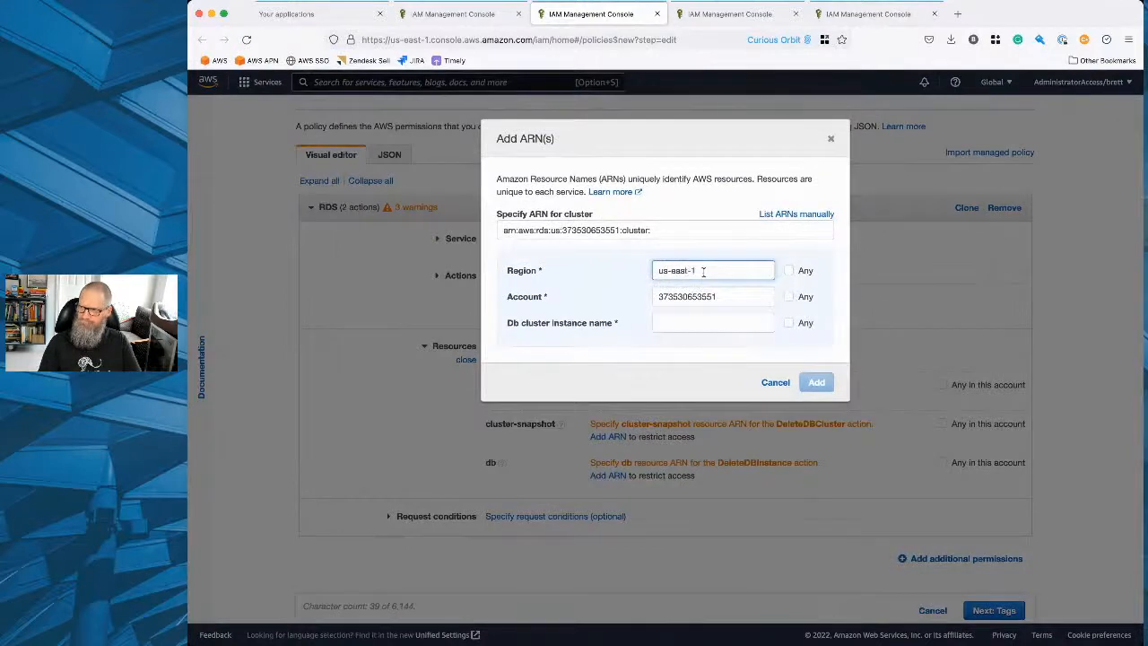
click(724, 324)
click(789, 324)
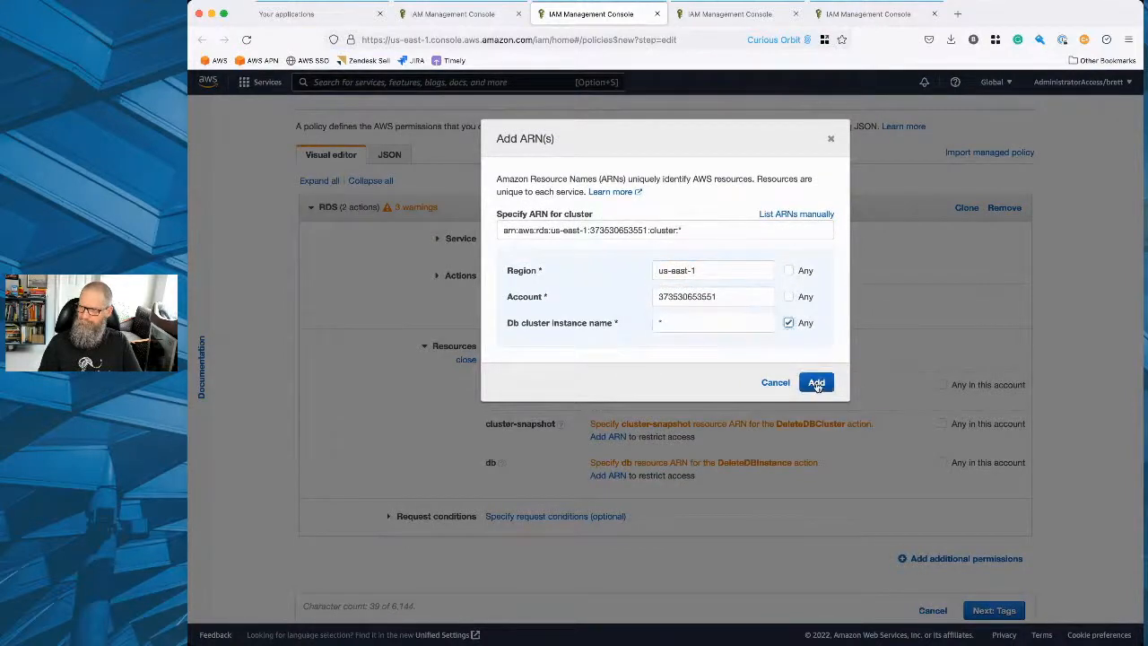
click(816, 382)
Restrict the cluster-snapshot resource to an ARN in region us-east-1 with any cluster snapshot name.
click(617, 446)
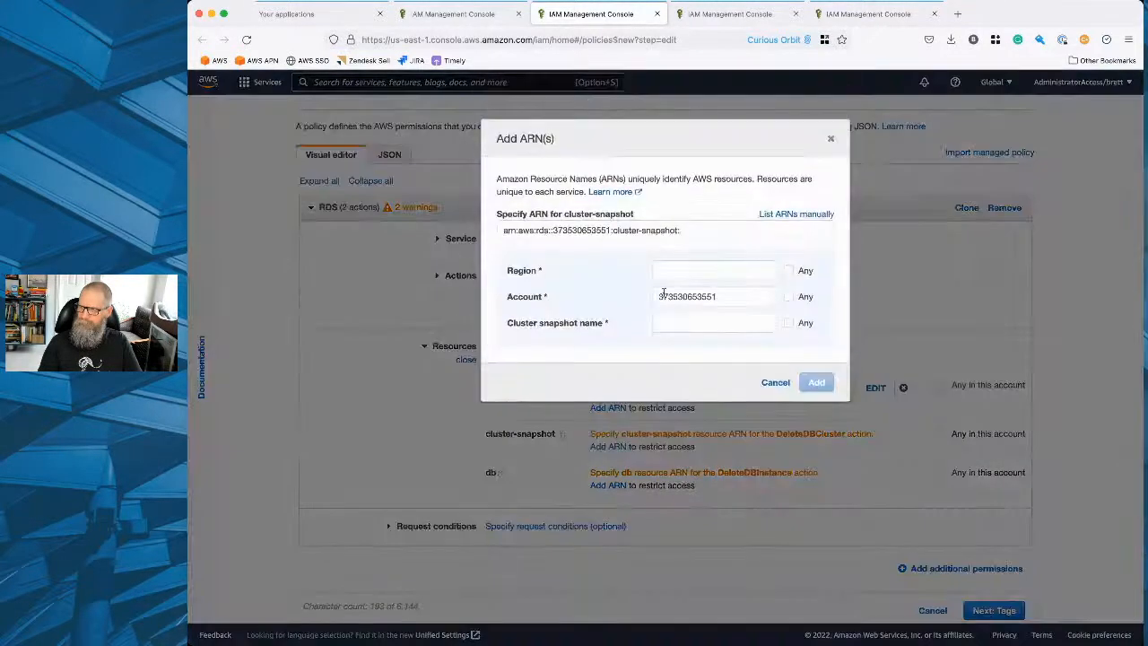
click(679, 274)
text(us-east-1)
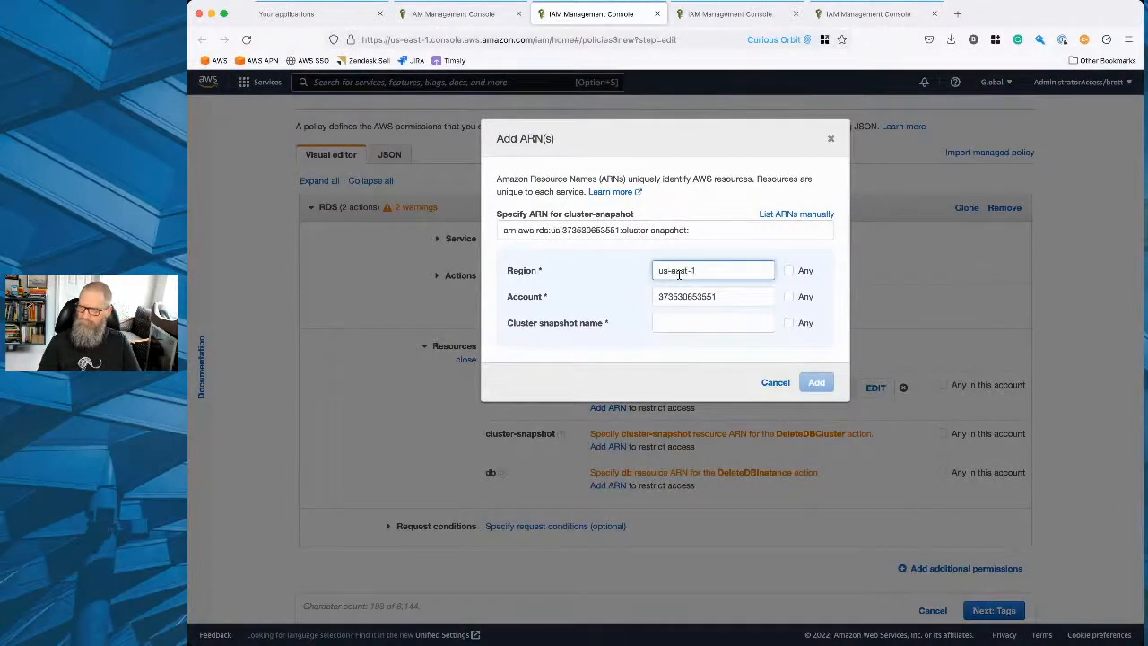
click(788, 323)
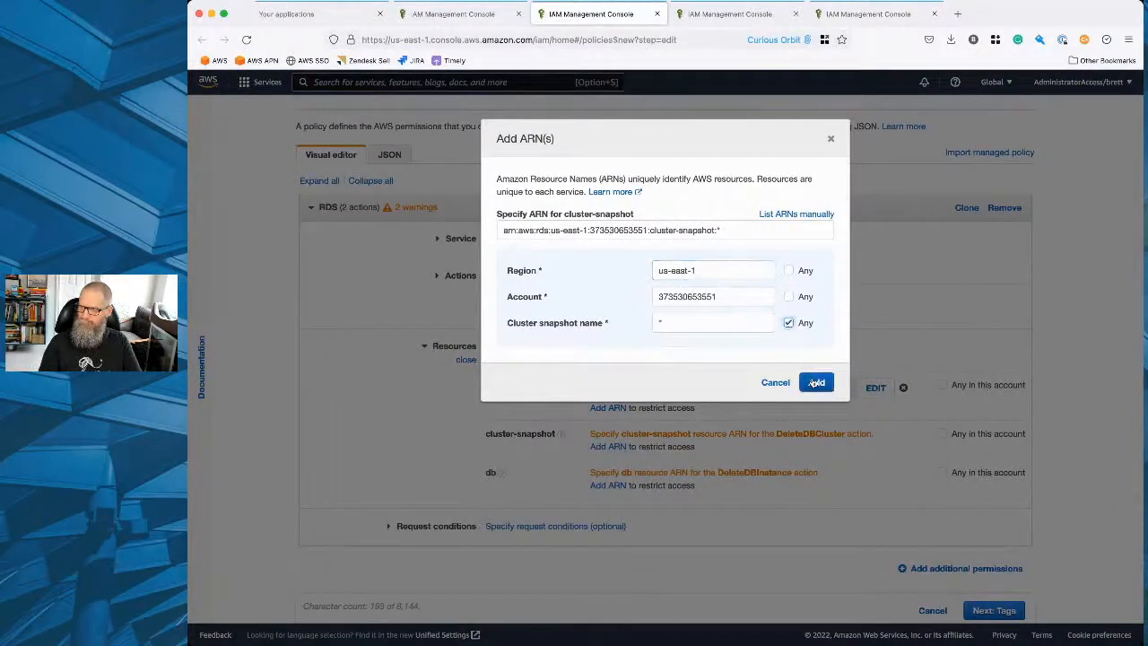
click(813, 383)
Restrict the db resource to an ARN in region us-east-1 with any DB instance name.
click(608, 495)
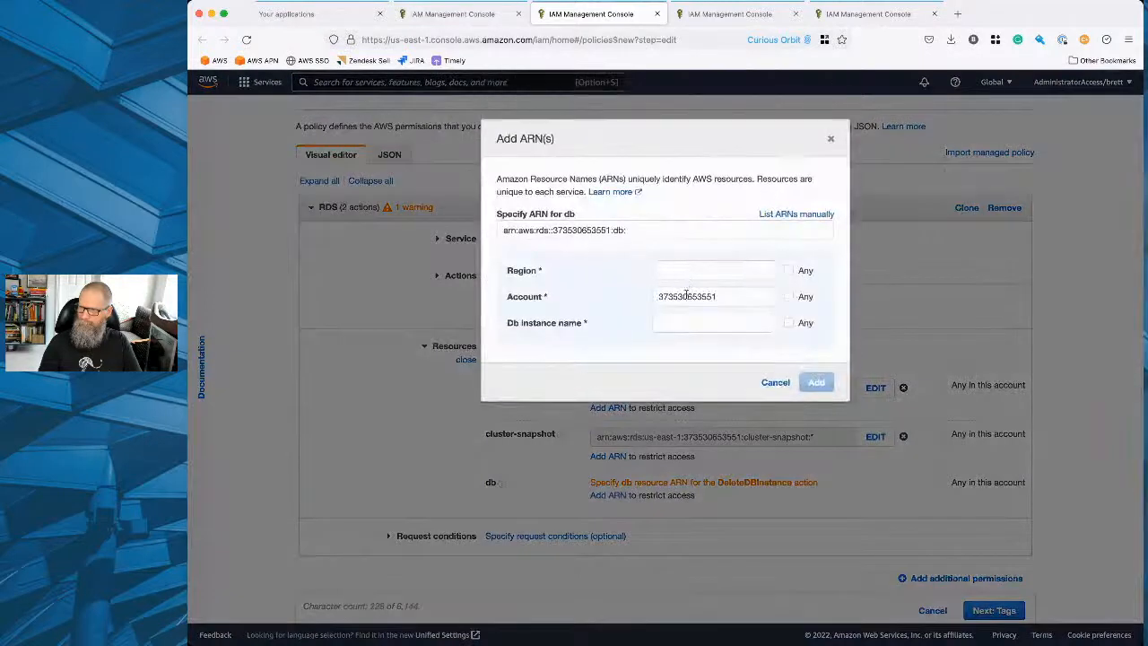
click(689, 277)
text(us-east-1)
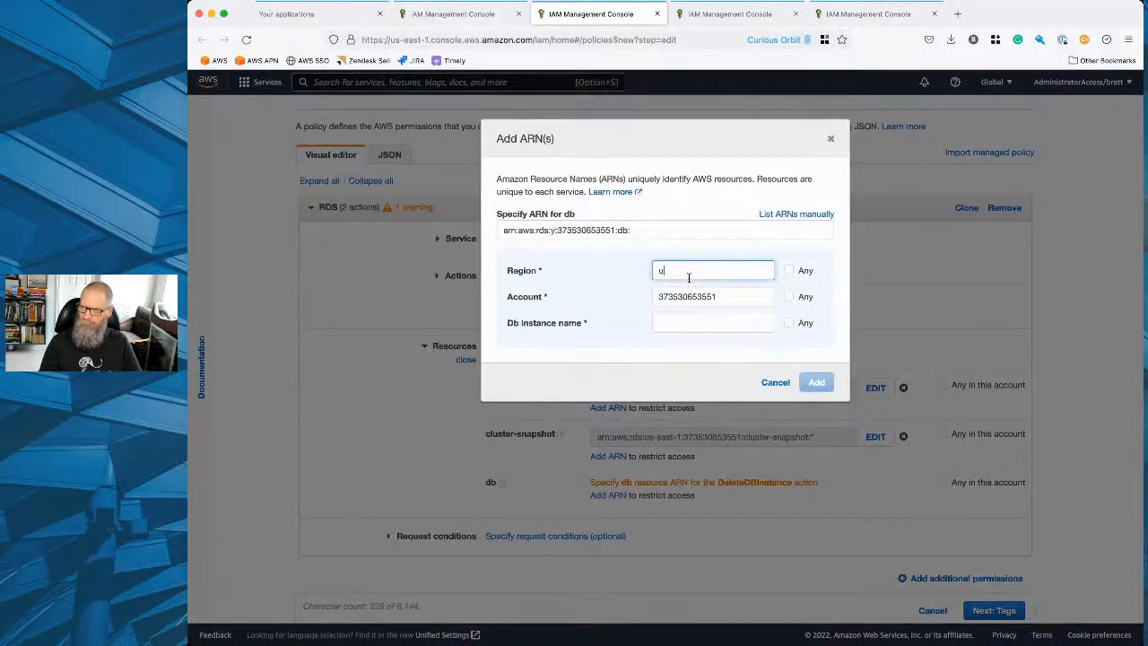
click(787, 325)
click(818, 388)
Skip the tags, name the RDS delete policy dba-elevated-privileges and create it.
scroll(852, 448, down, 2)
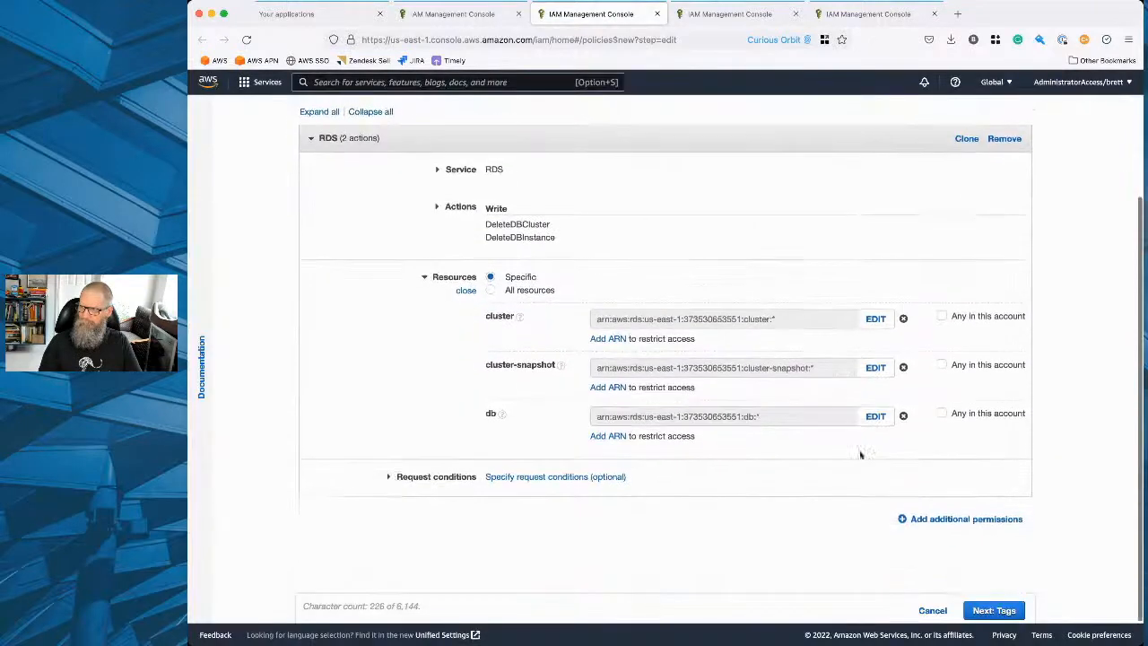
click(991, 610)
click(988, 611)
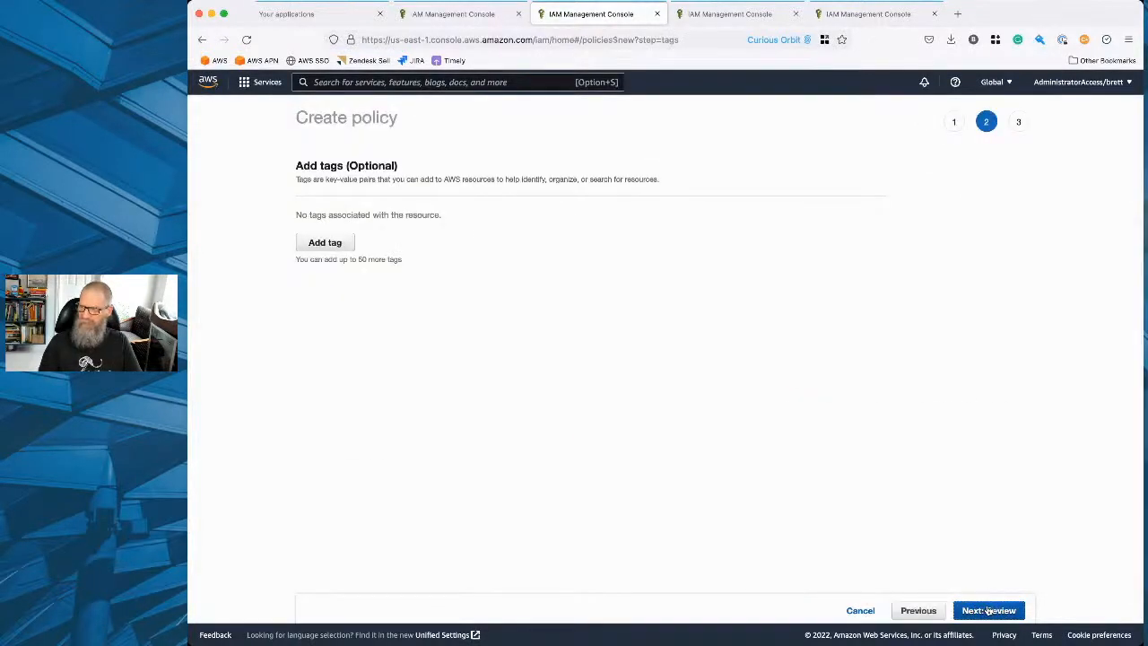
click(637, 190)
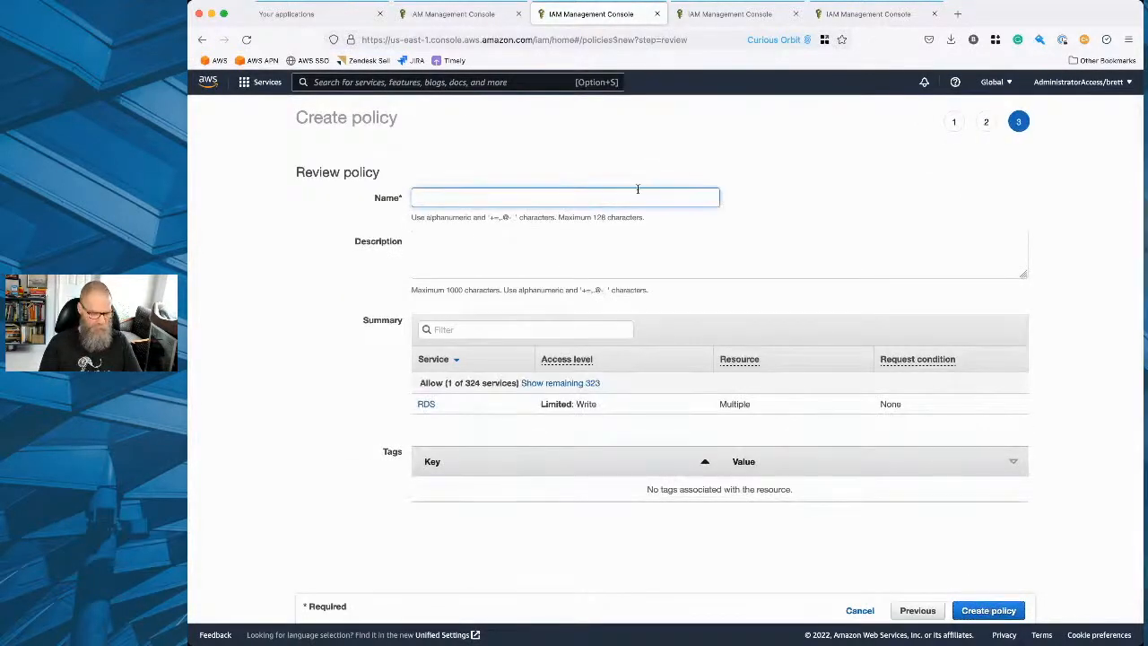
text(dba-)
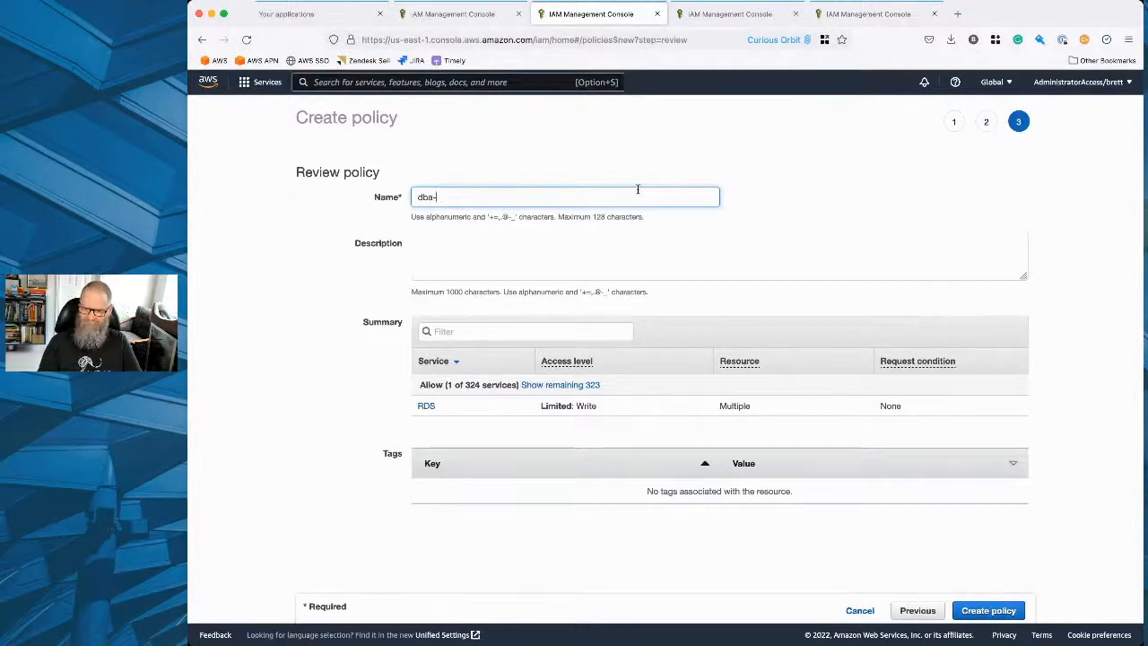
text(eleva)
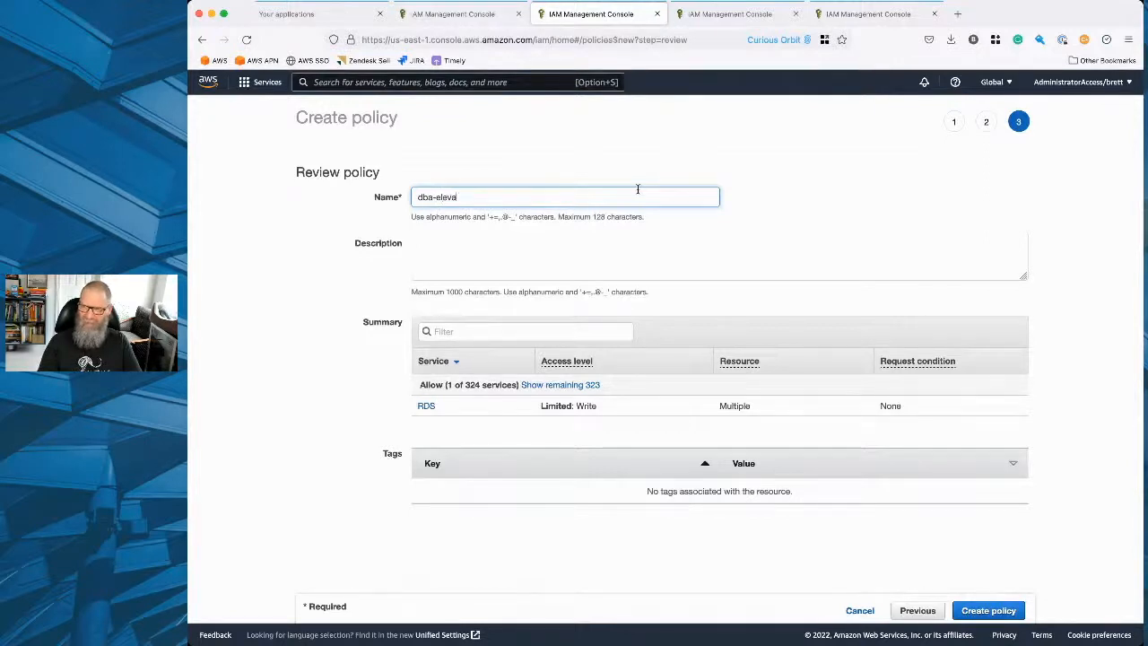
text(ted-privileges)
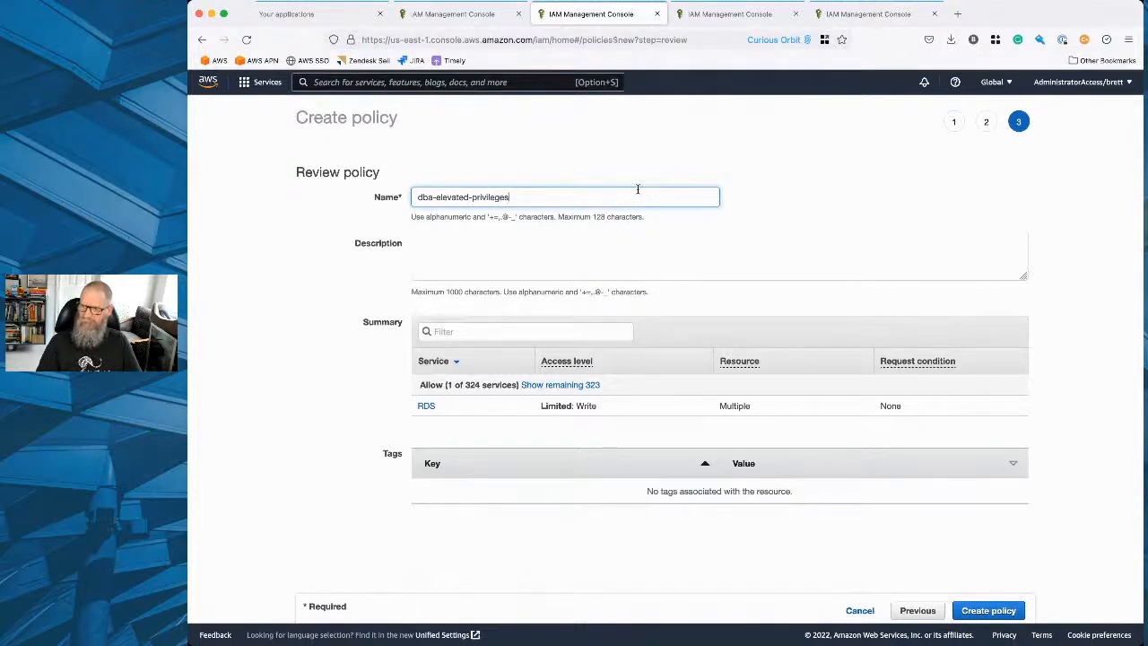
key(Return)
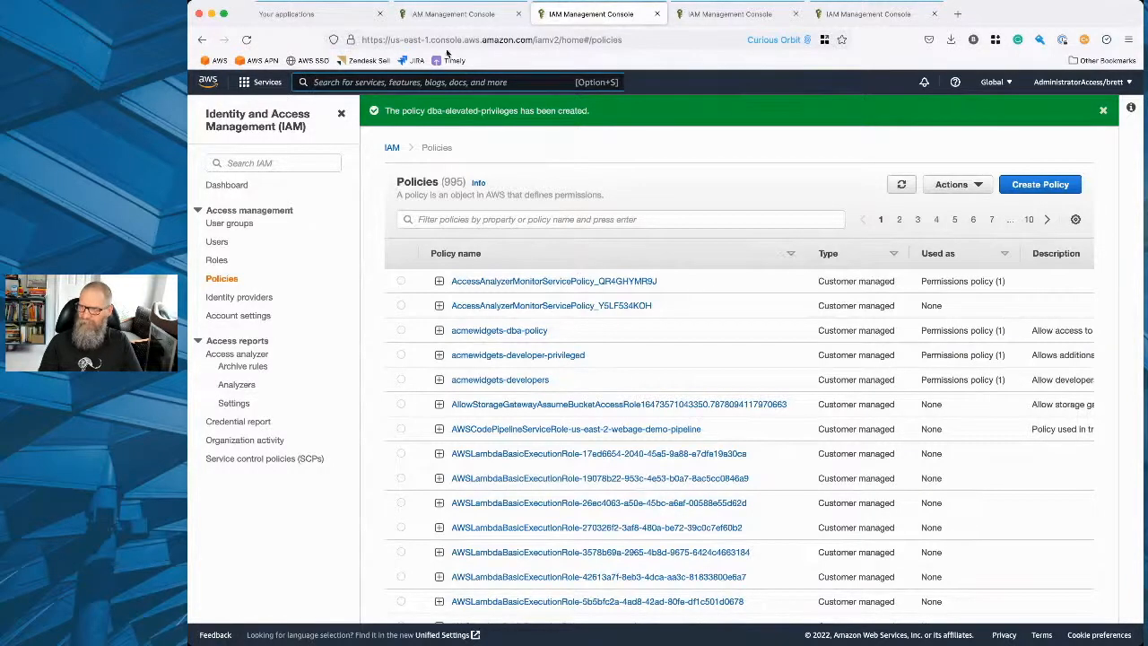
Return to the role being created, refresh its permissions policies, filter by "dba", attach dba-elevated-privileges and continue to the review.
click(439, 16)
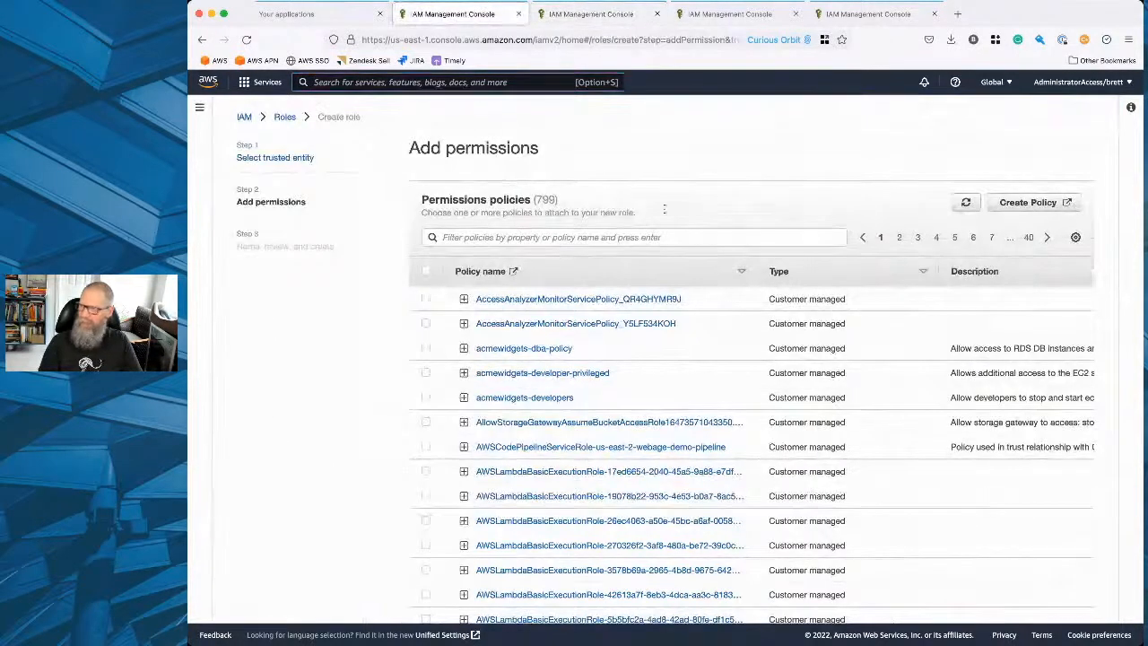
click(966, 203)
click(552, 235)
text(dba)
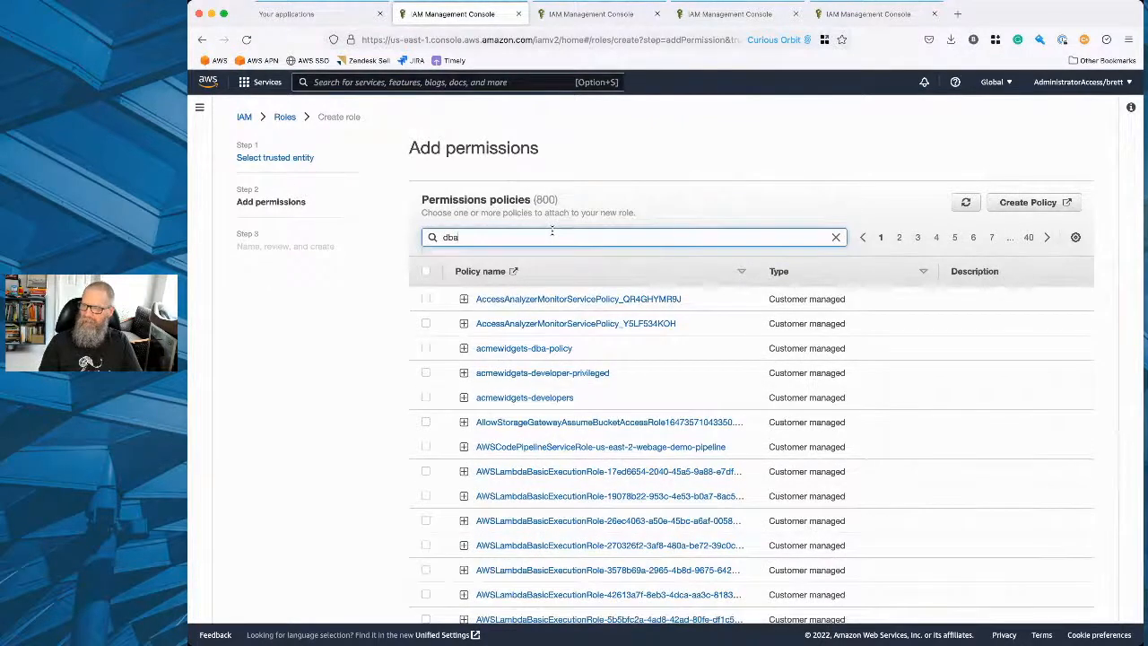
key(Return)
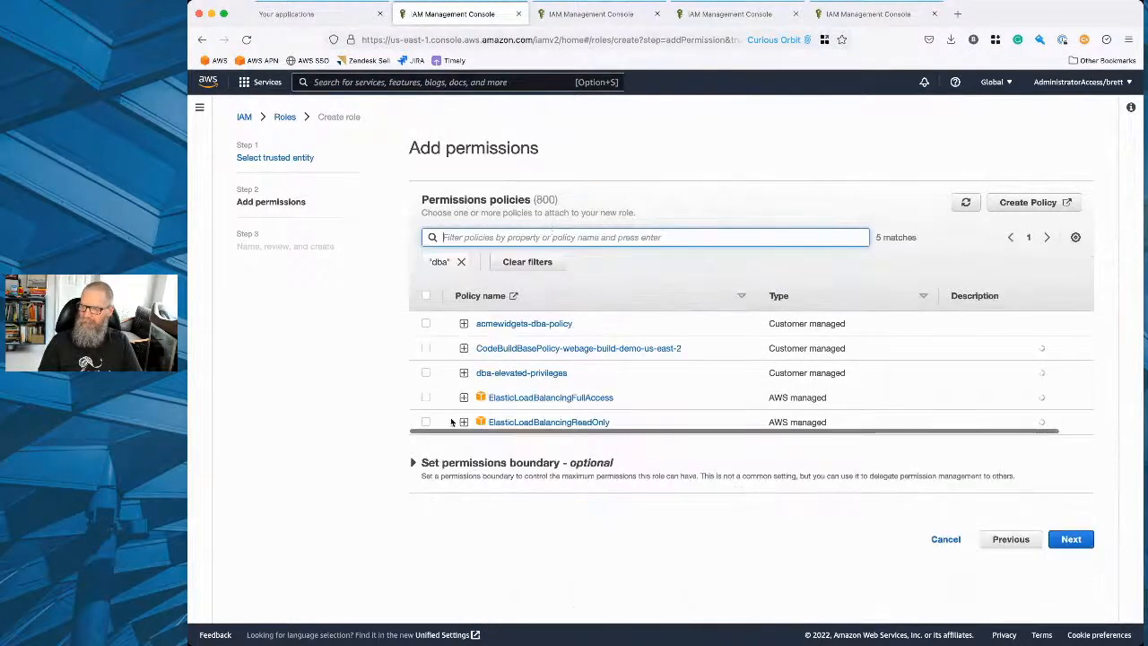
click(426, 373)
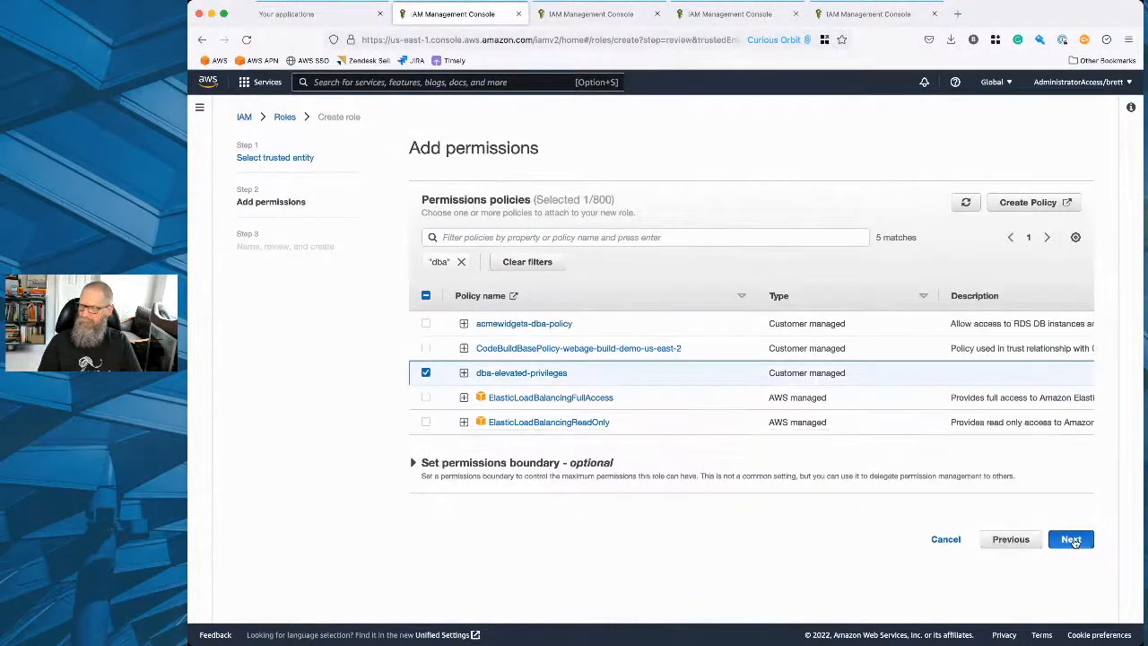
click(1071, 539)
Search the existing IAM roles for "develo" to check how the developer role is named.
click(557, 248)
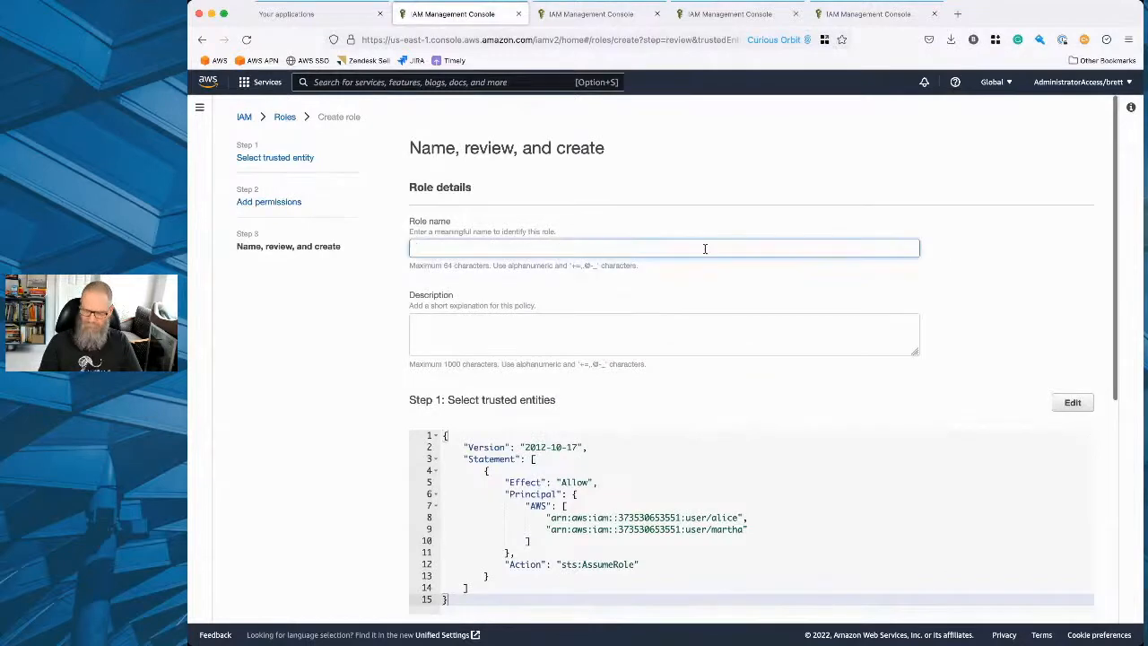
click(592, 14)
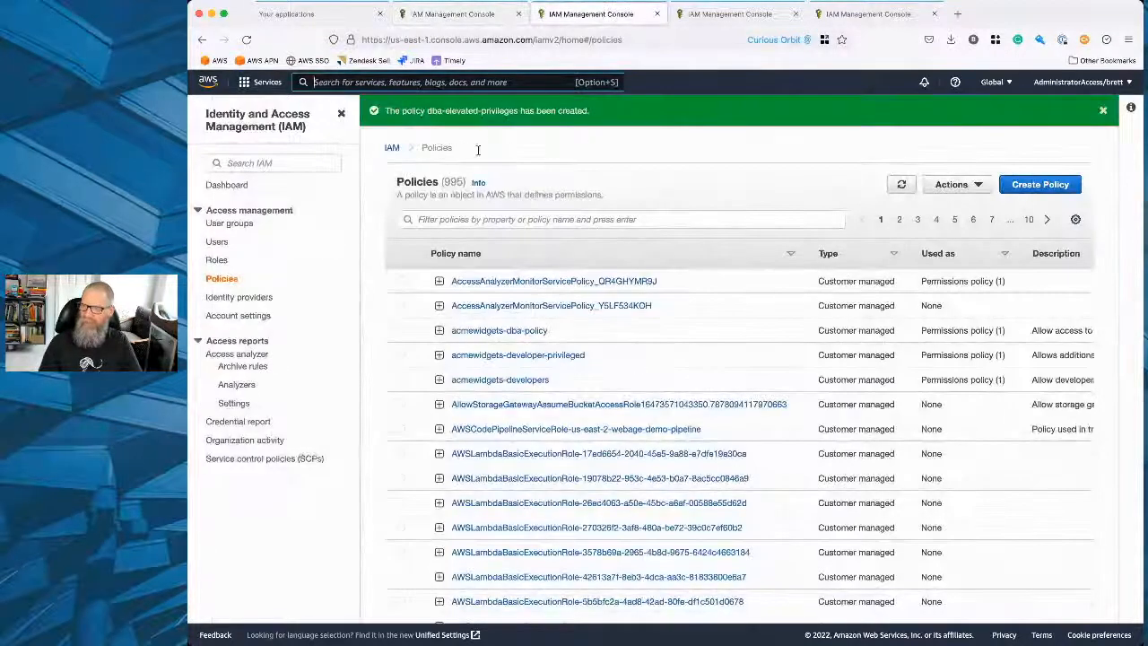
click(217, 260)
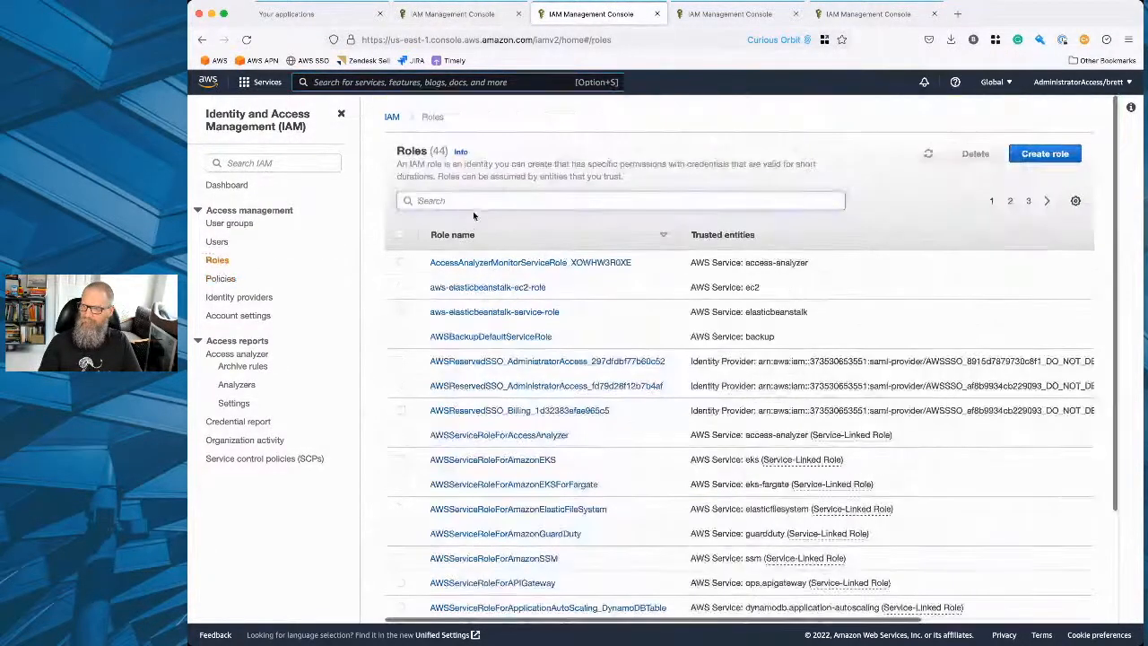
click(472, 201)
text(develo)
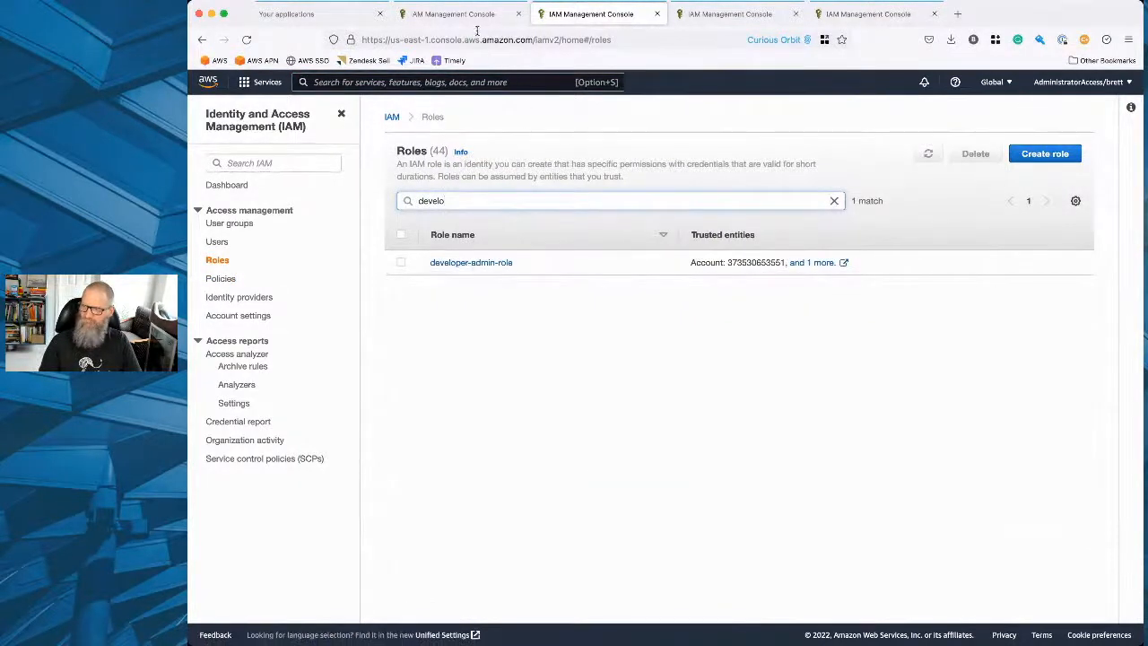
Name the new role dba-admin-role, review its trusted entities and permissions, and create it.
click(453, 13)
text(dba)
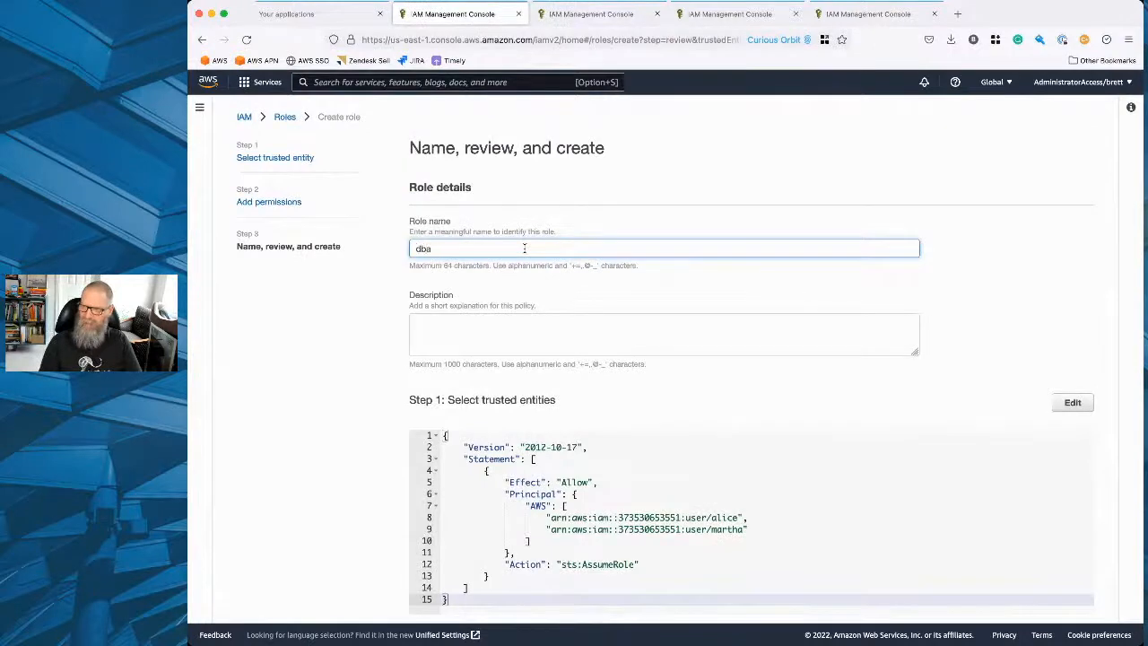
text(-admin-roole)
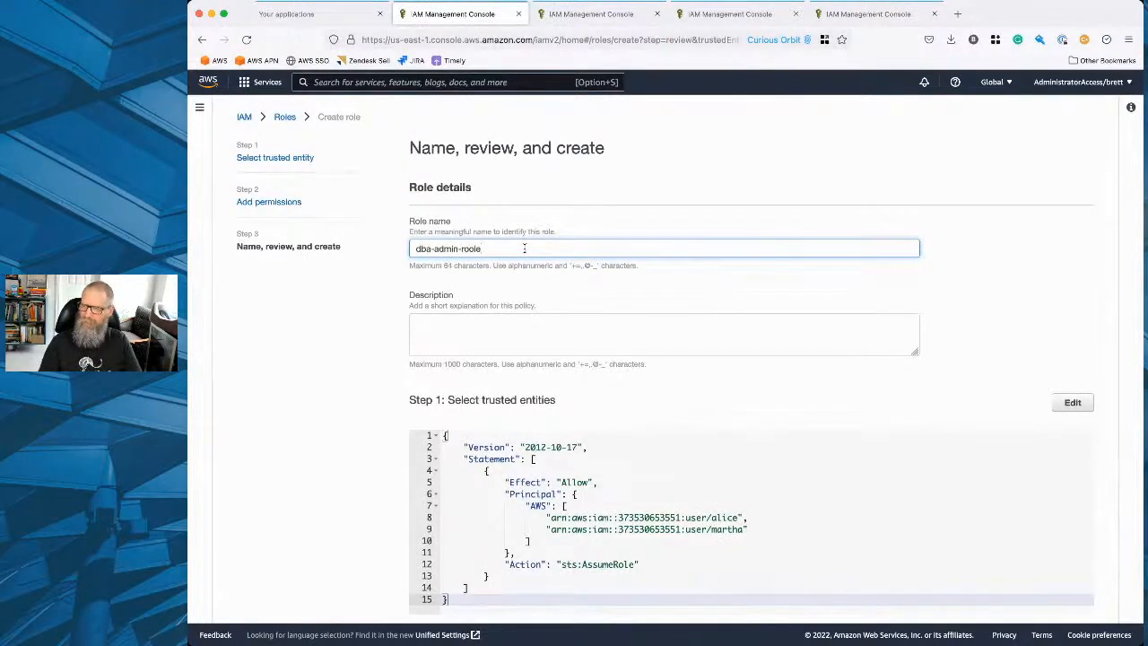
key(BackSpace)
key(BackSpace)
key(BackSpace)
text(le)
scroll(366, 402, down, 4)
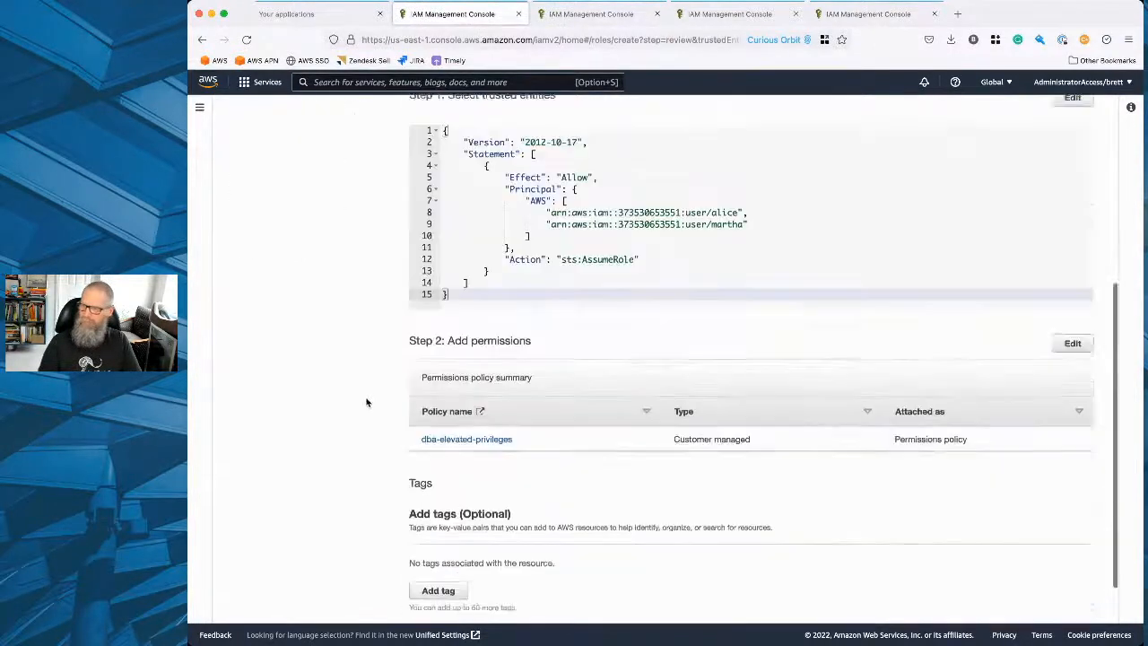
scroll(366, 402, down, 2)
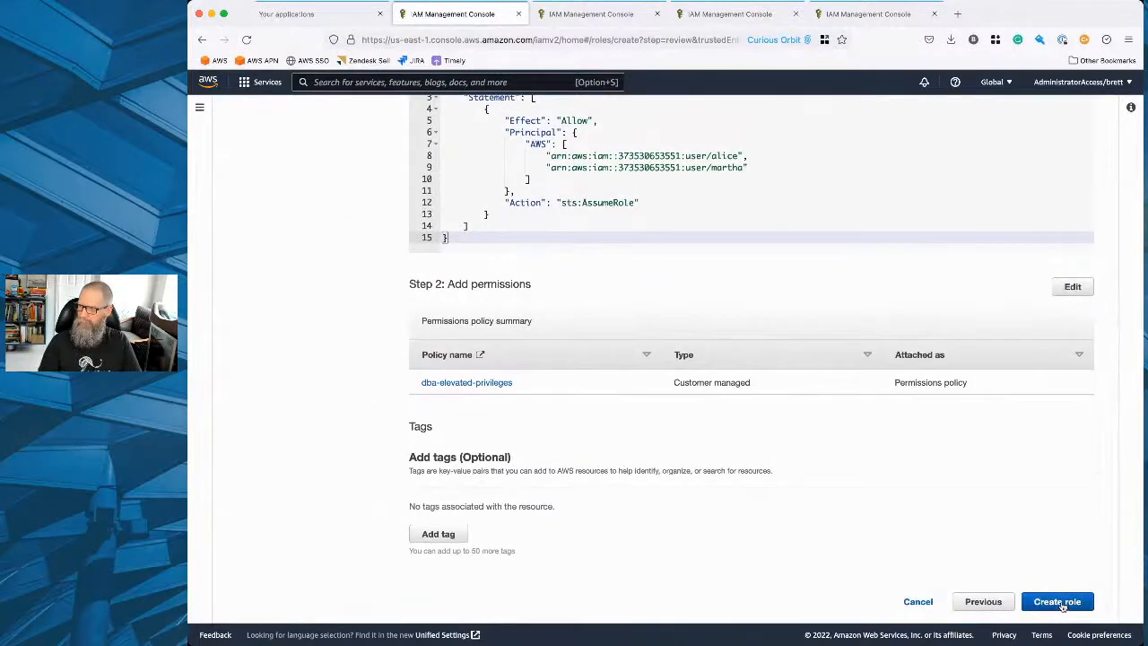
scroll(1063, 606, up, 3)
scroll(1012, 568, down, 3)
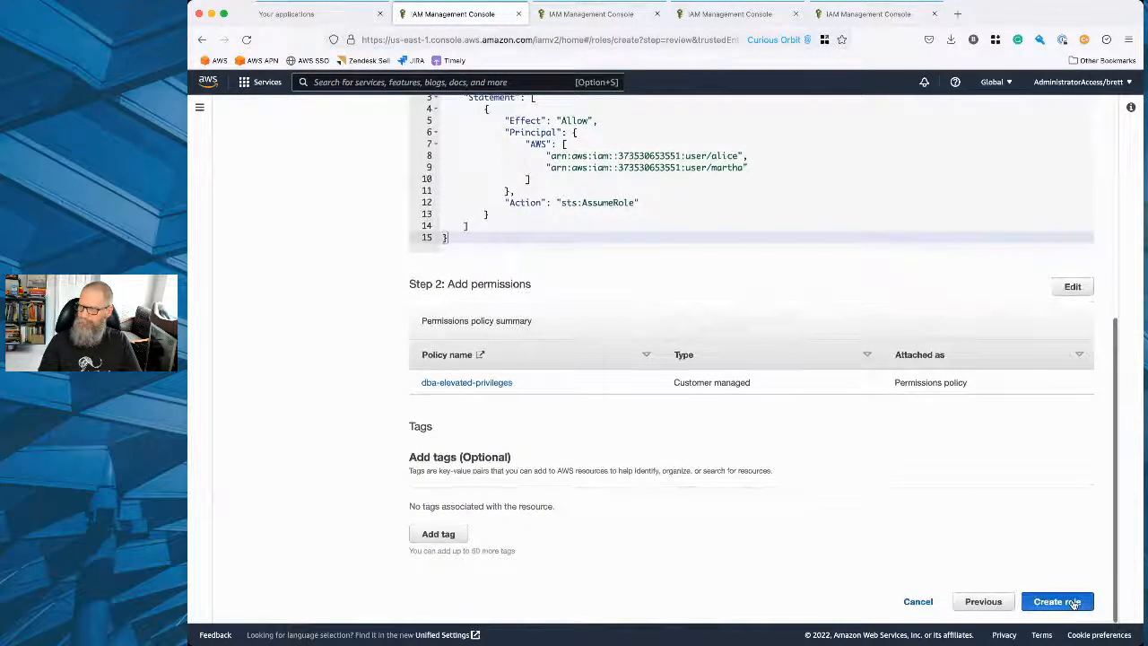
click(1068, 601)
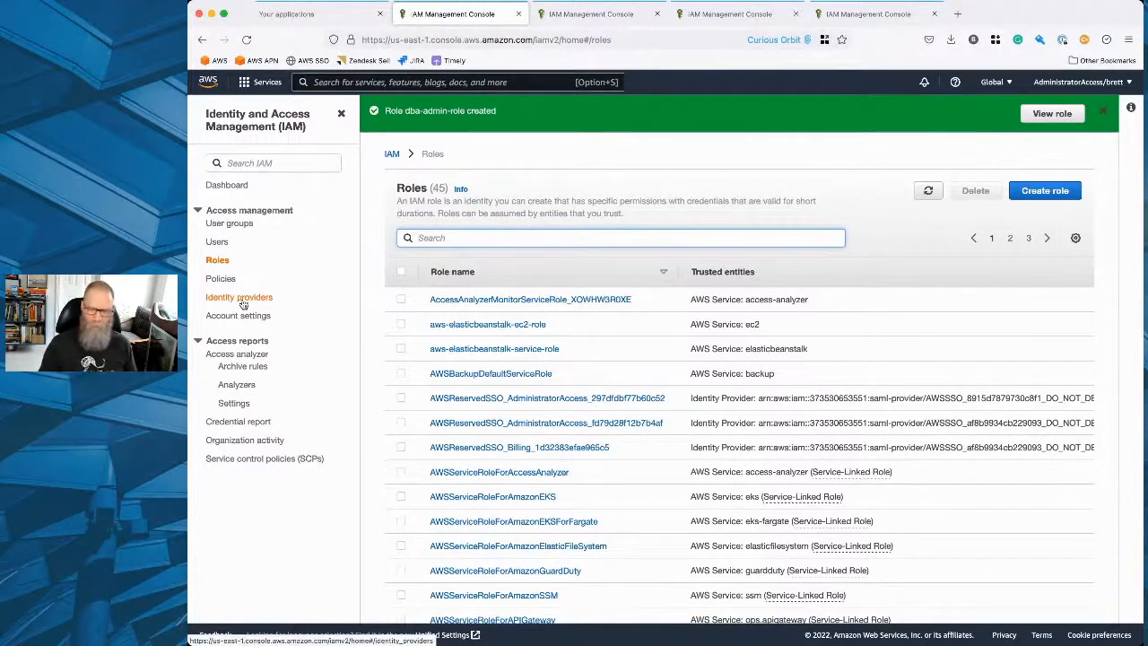
Review the list of IAM users and the account's password policy.
click(217, 241)
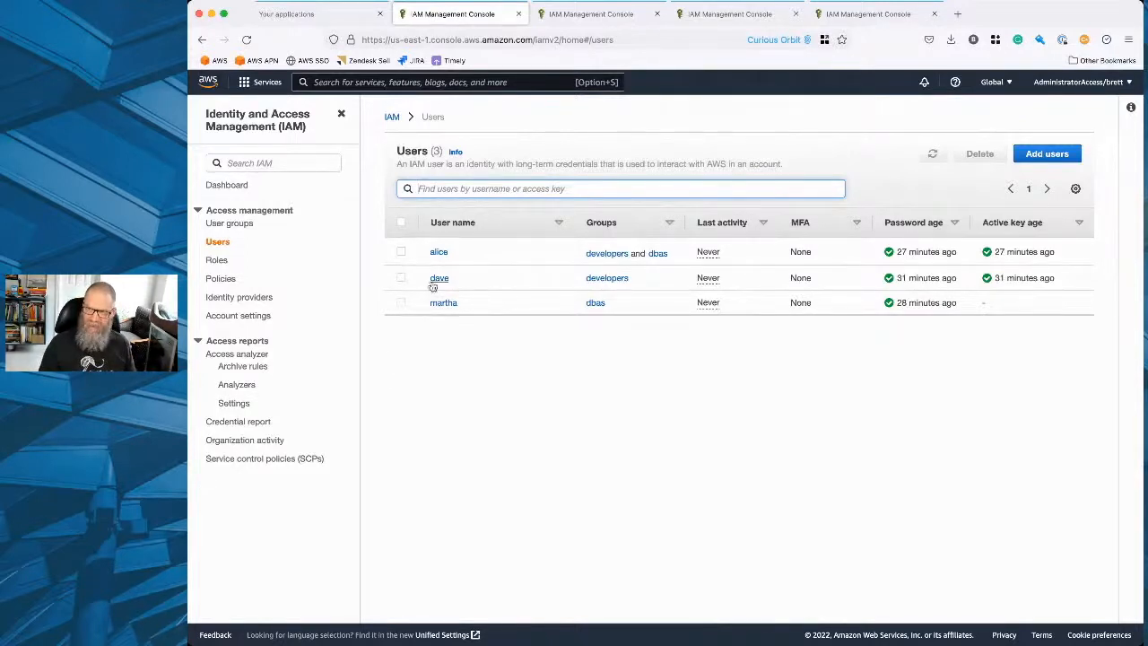
click(442, 345)
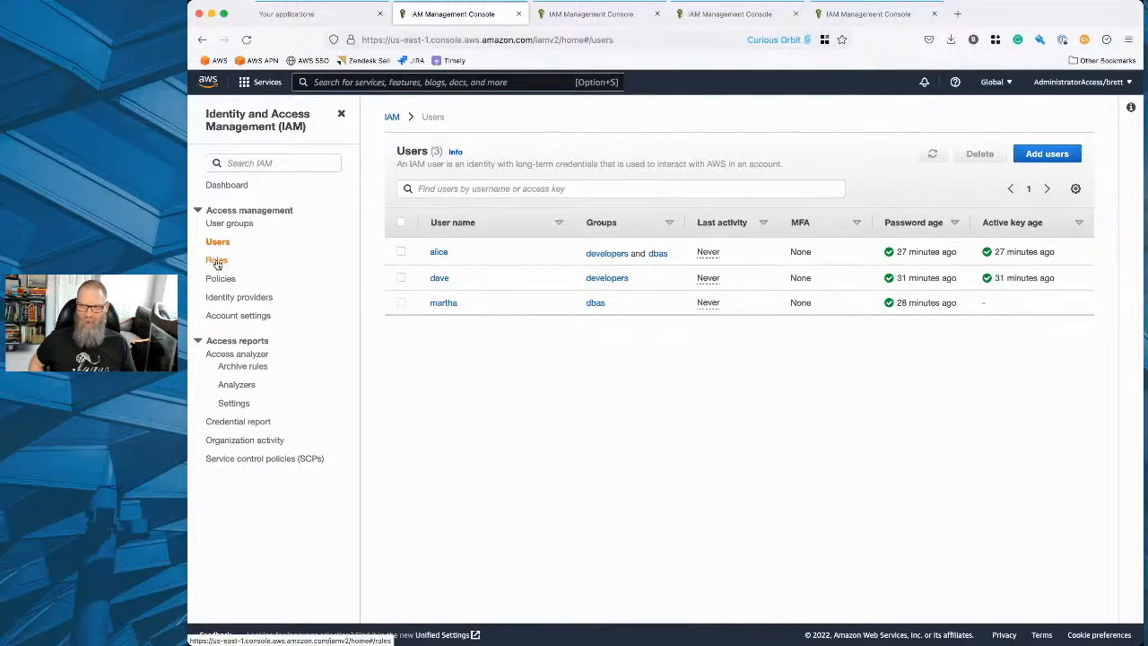
click(236, 318)
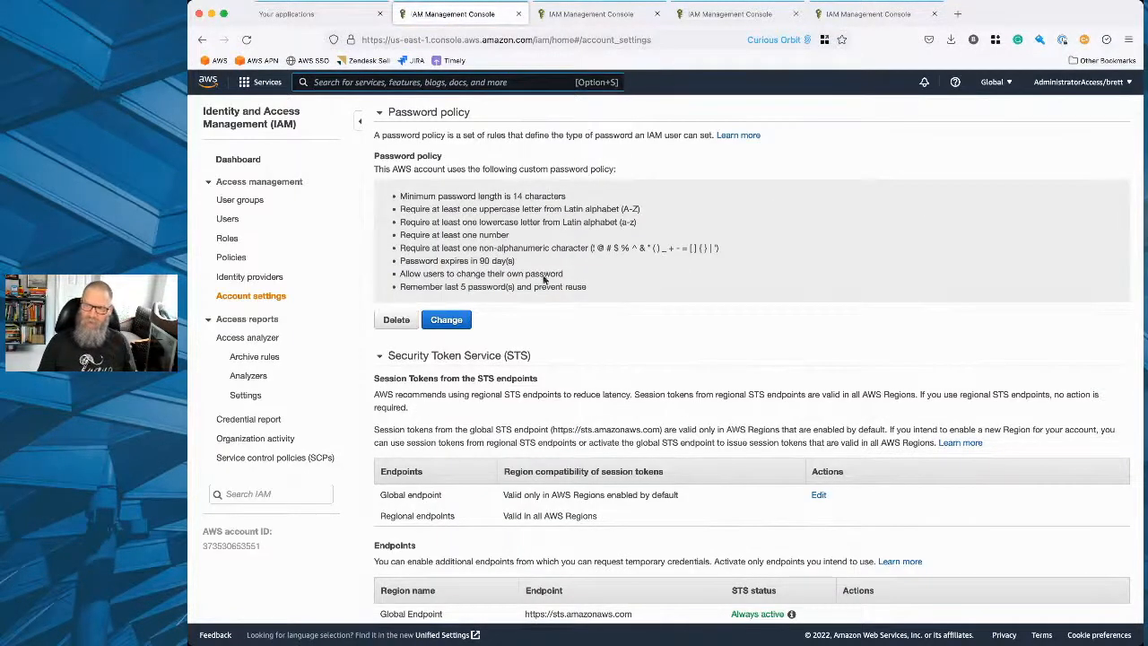
key(alt+s)
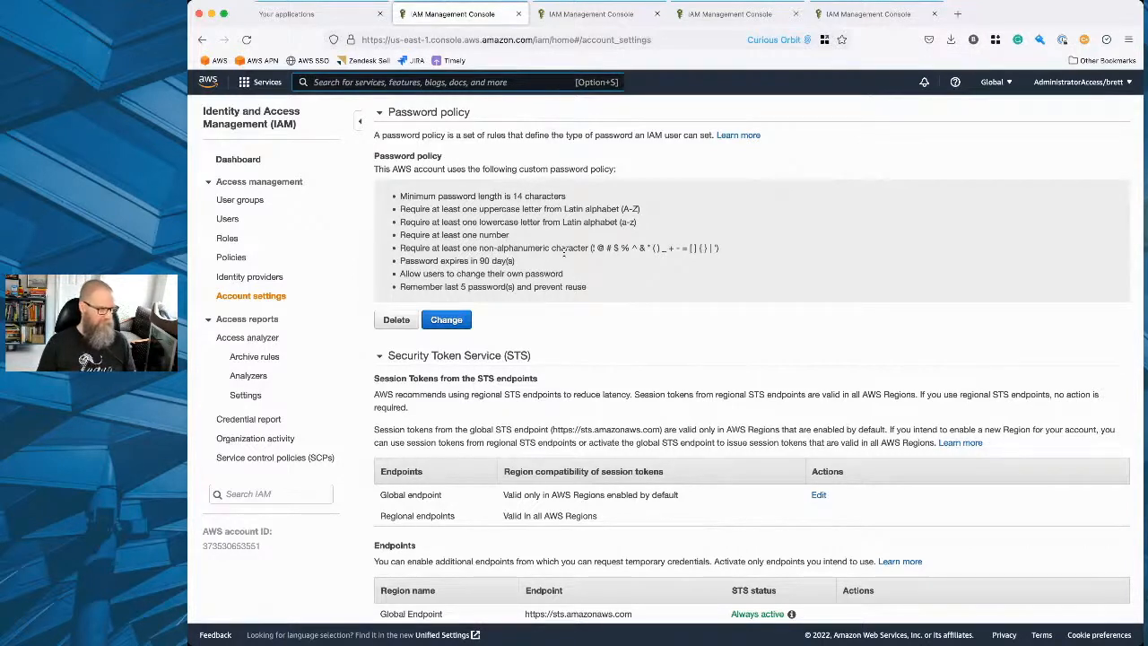
key(alt+s)
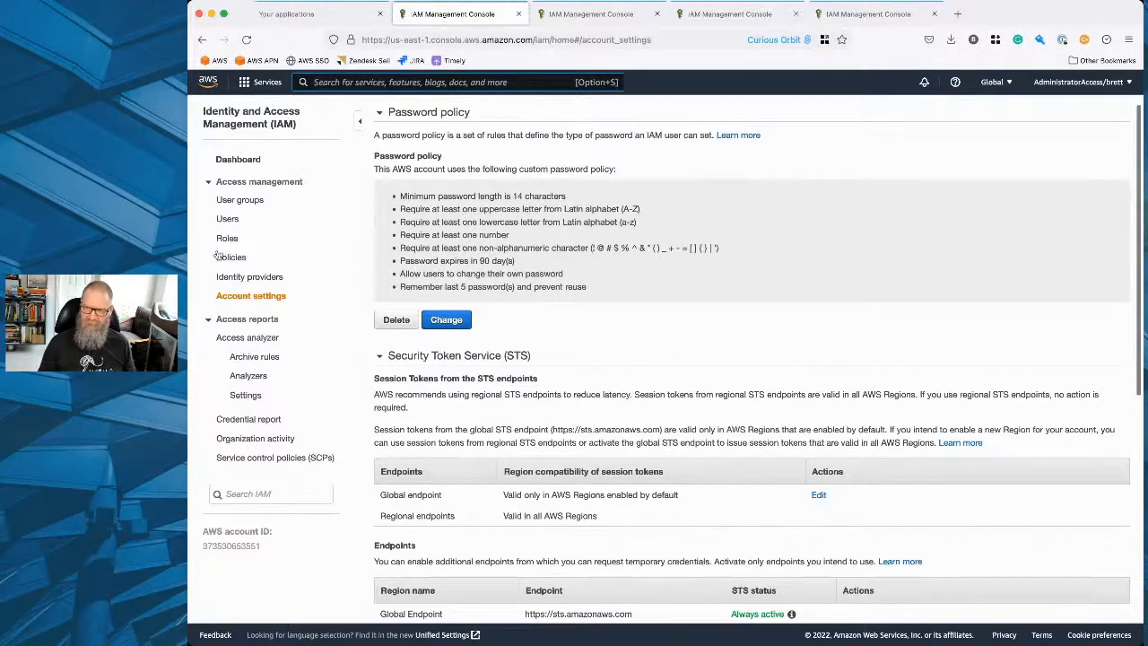
Examine the permissions, groups, tags and security credentials of the user who belongs to both developers and dbas.
click(227, 218)
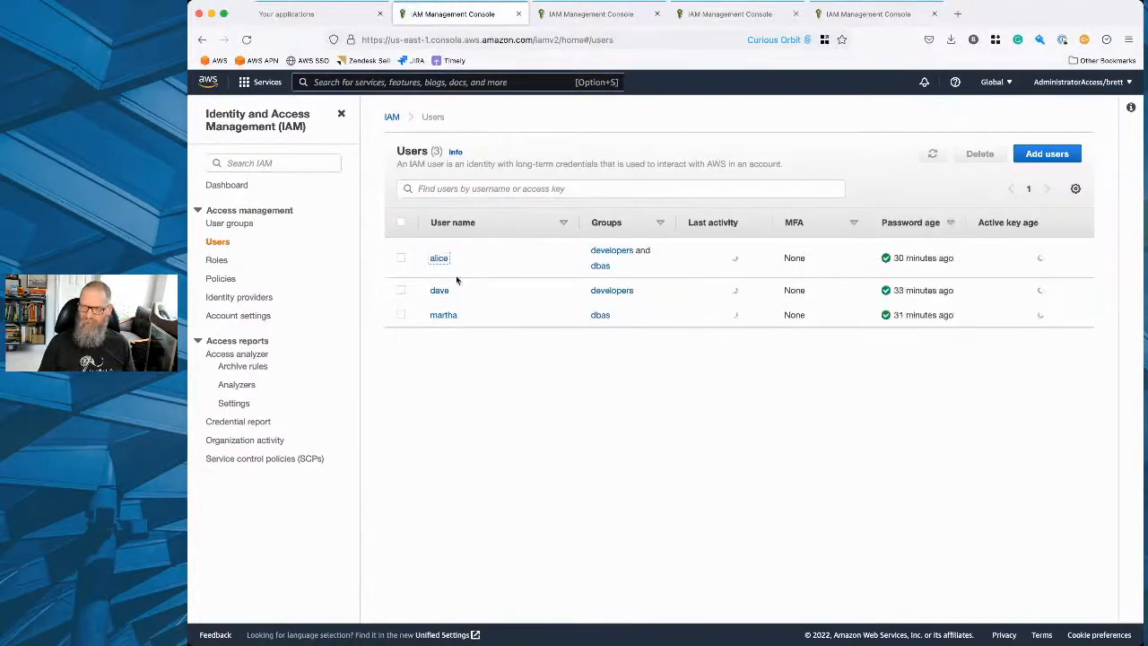
click(439, 258)
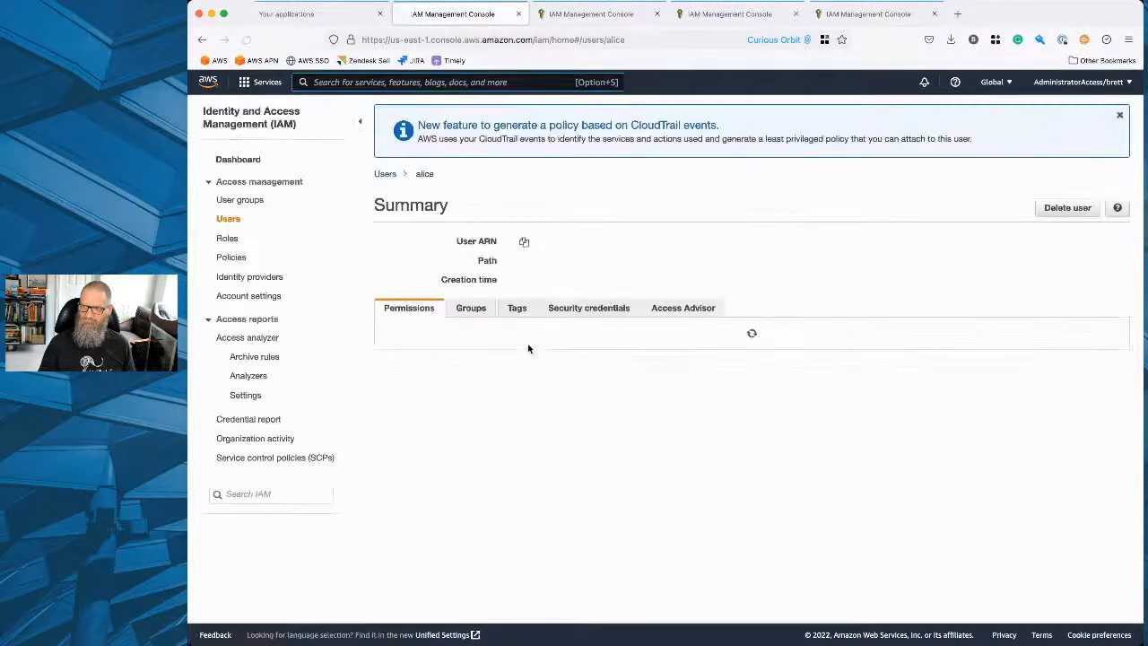
scroll(467, 430, down, 1)
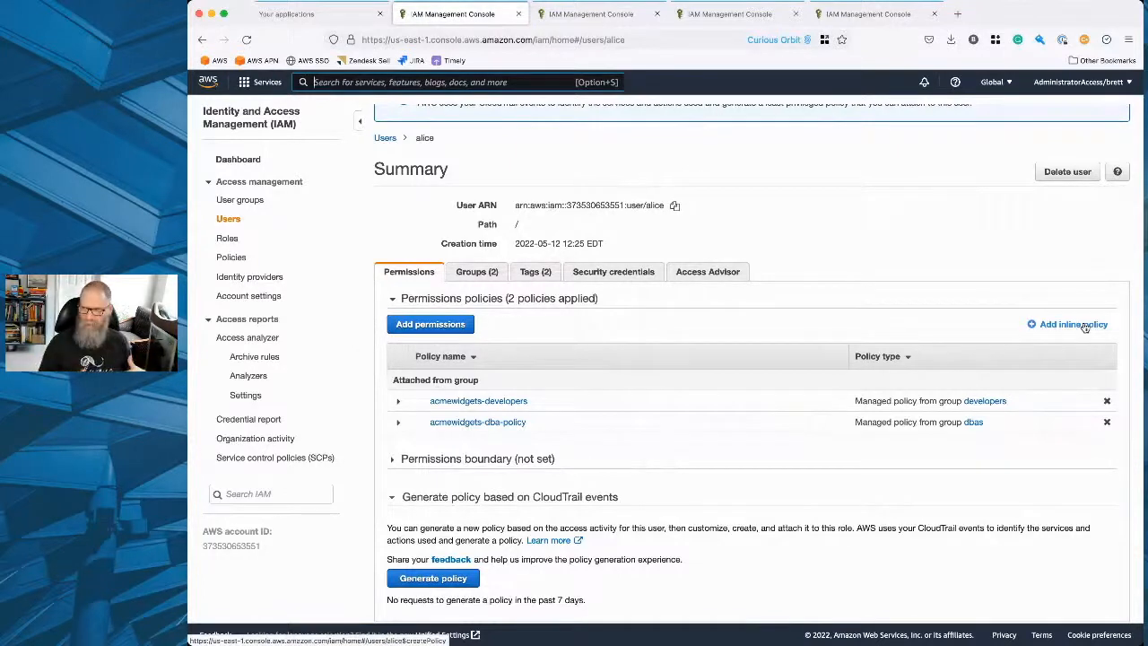
click(476, 271)
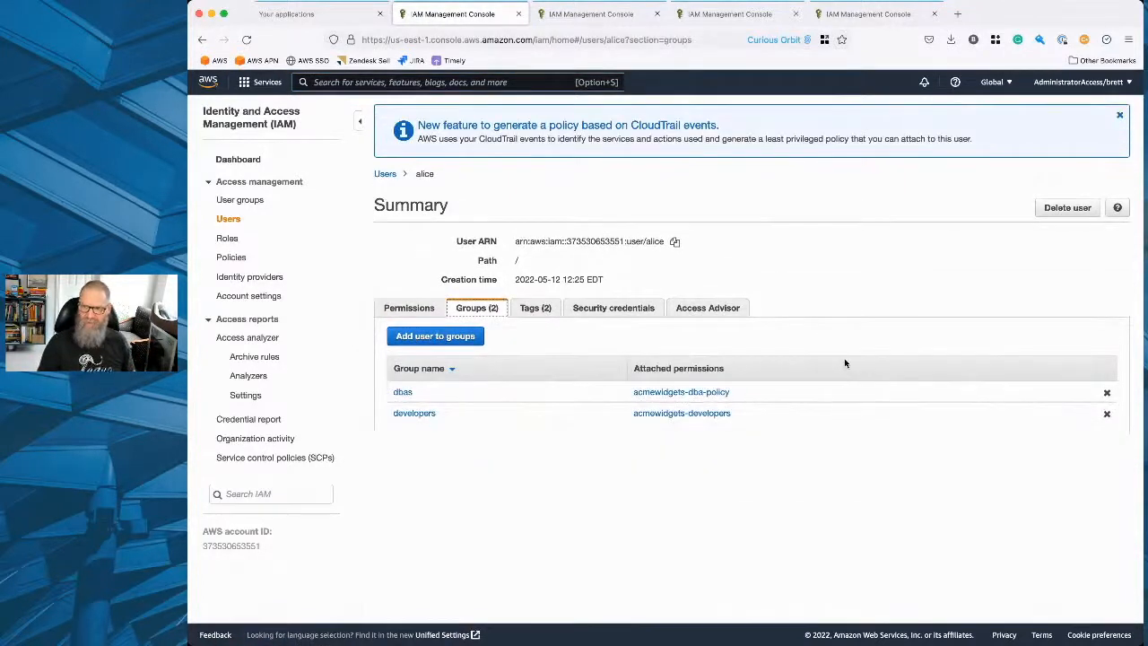
click(536, 308)
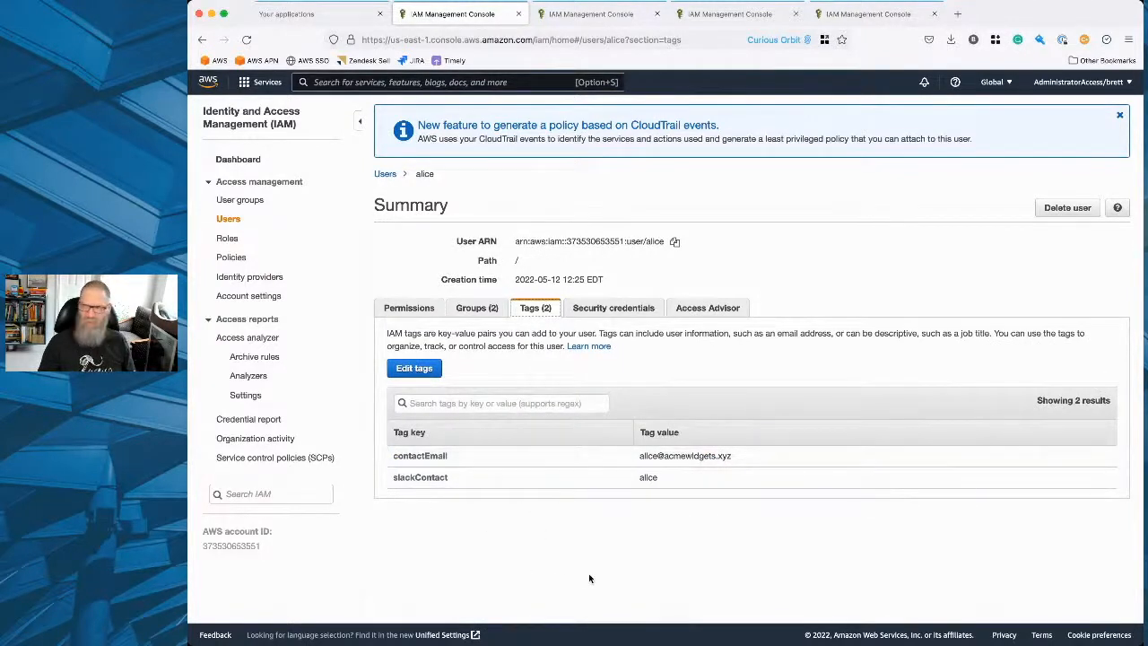
click(614, 308)
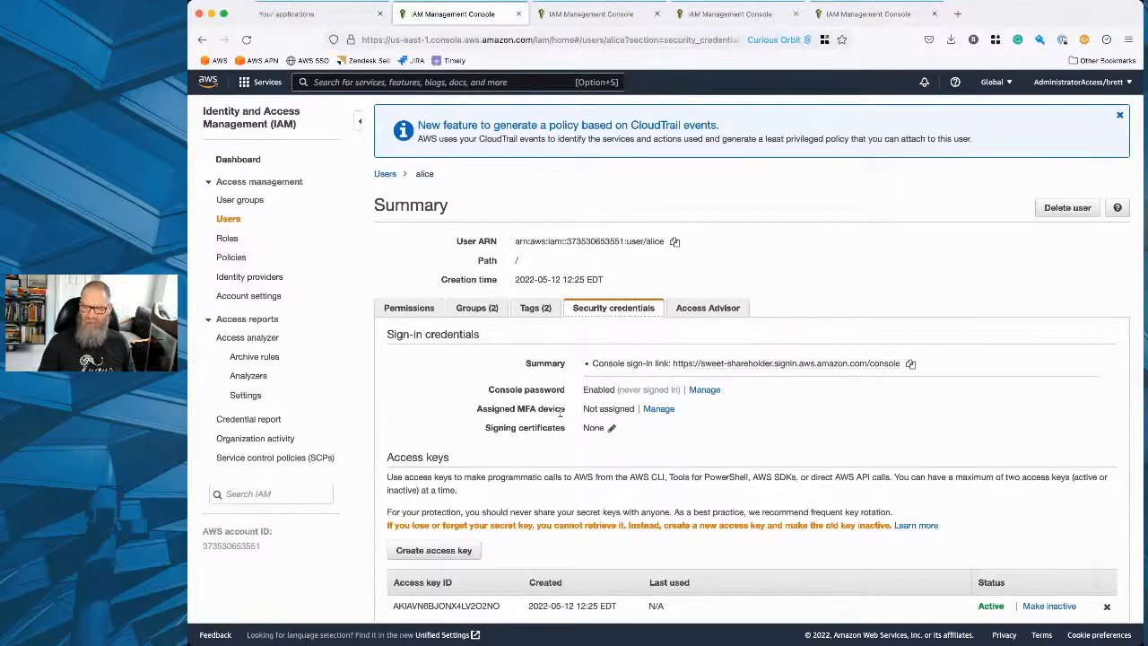
scroll(558, 421, down, 3)
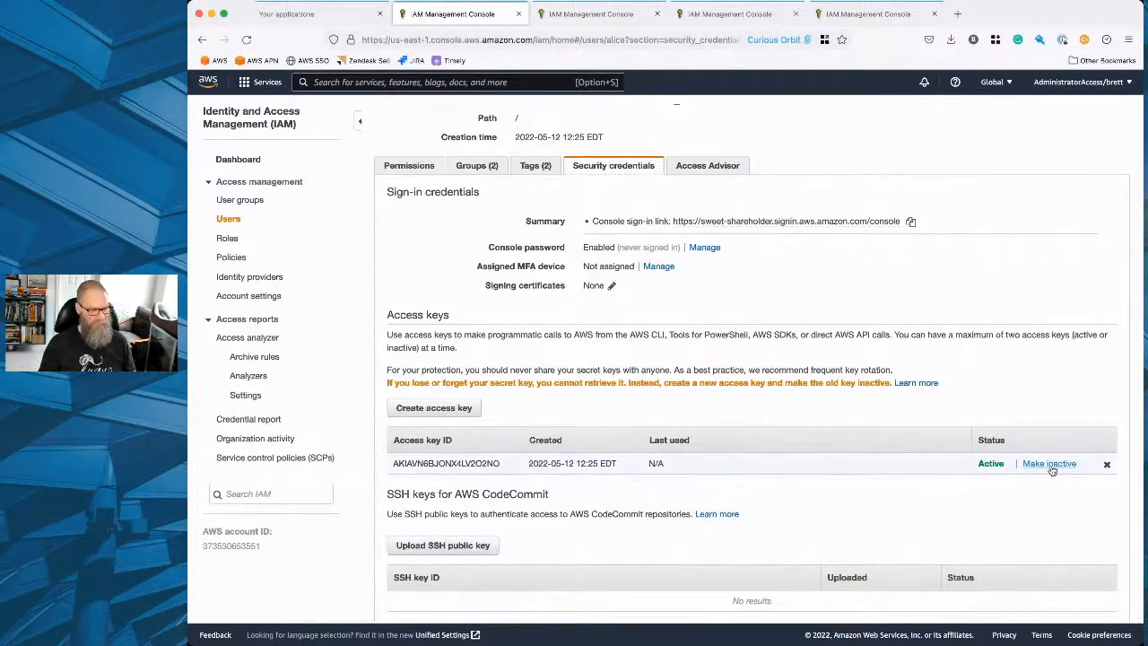
scroll(832, 515, down, 3)
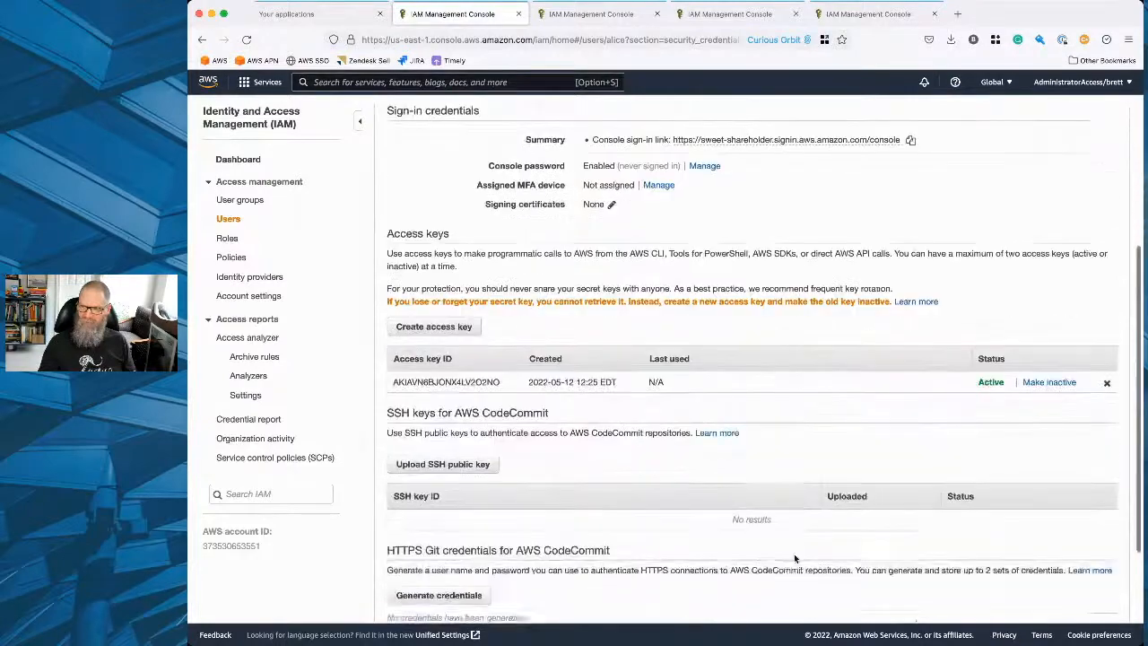
scroll(733, 540, up, 5)
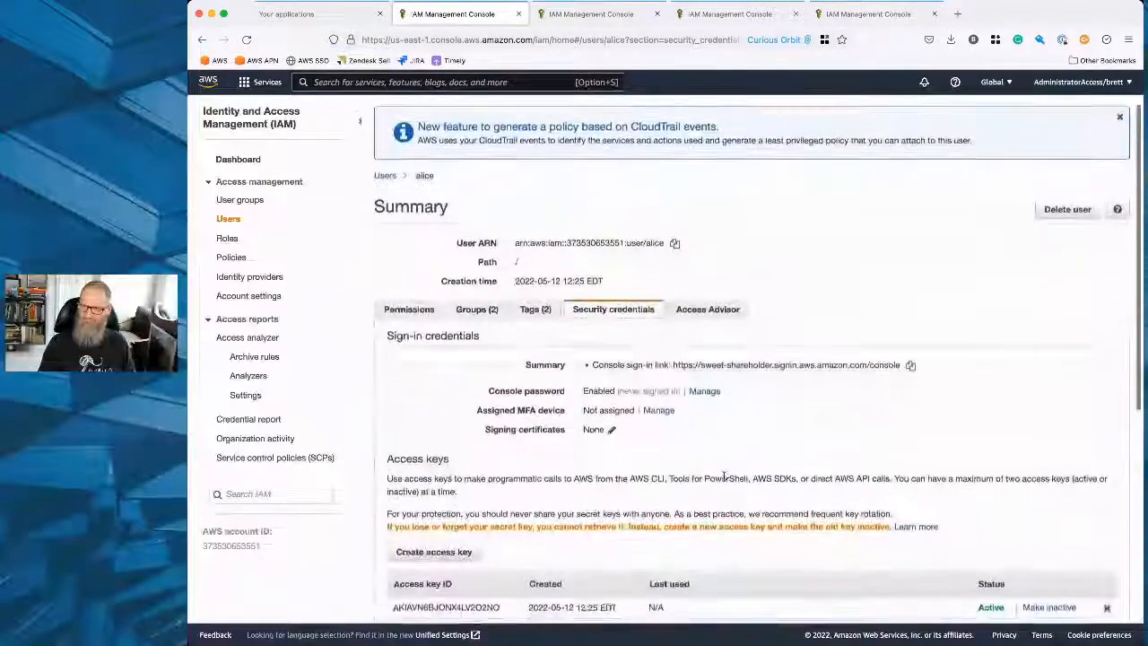
Check which services the user can access in Access Advisor, and open the account's Access Analyzer findings.
click(708, 307)
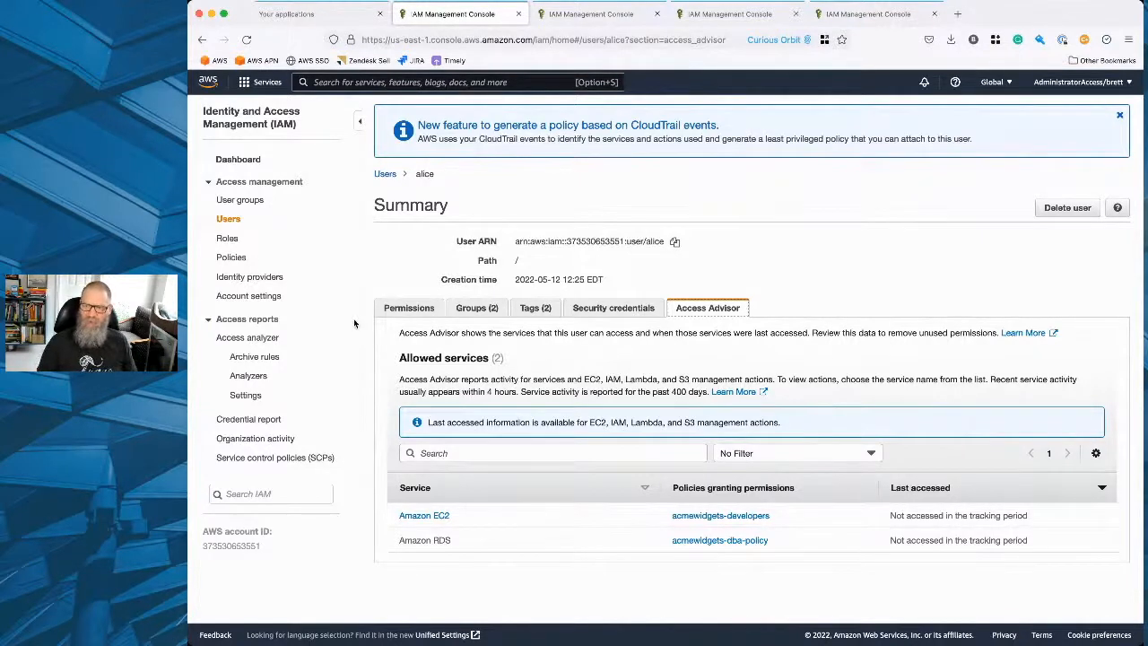
click(206, 318)
click(205, 318)
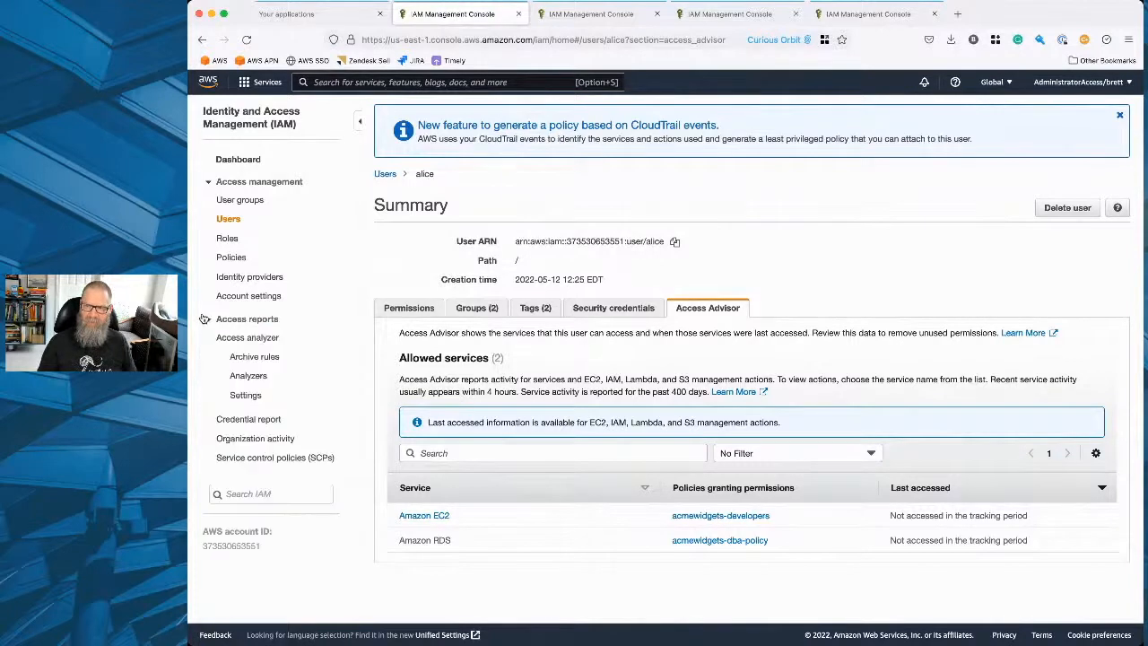
click(251, 341)
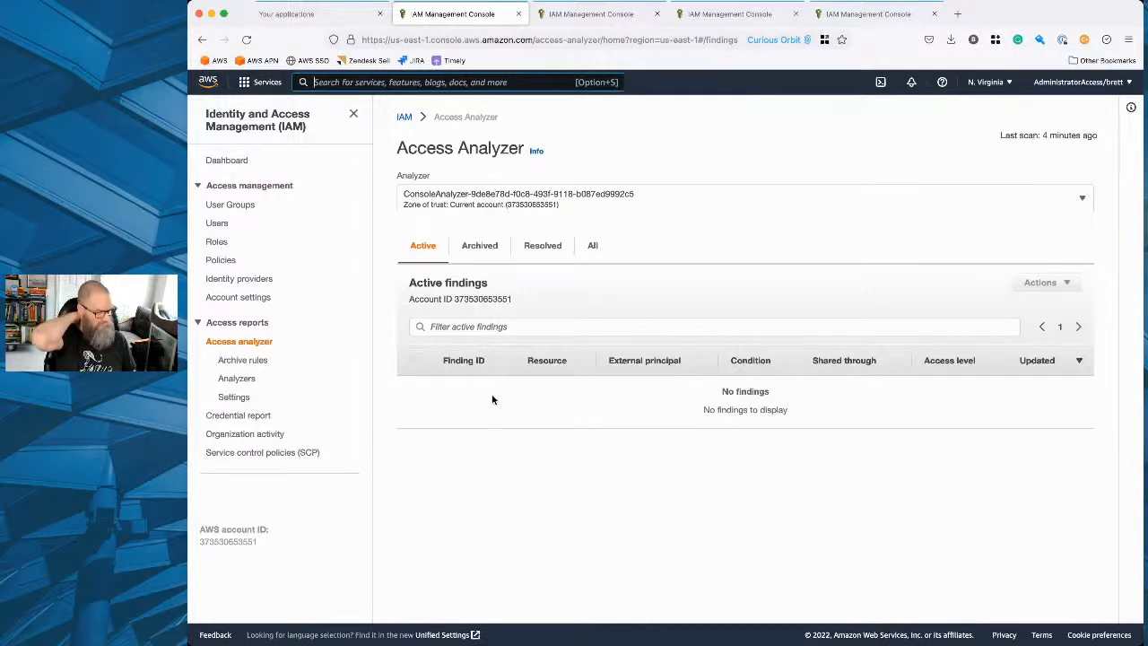
key(alt+s)
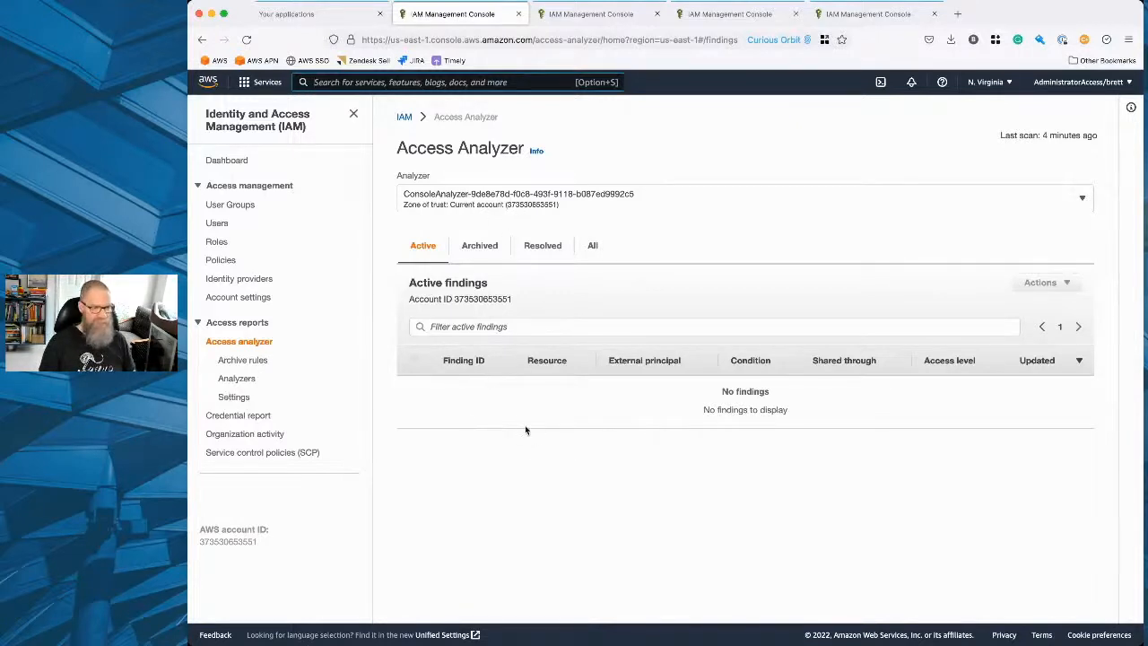
Examine the archived Access Analyzer findings, including their resources, external principals and access levels.
click(480, 255)
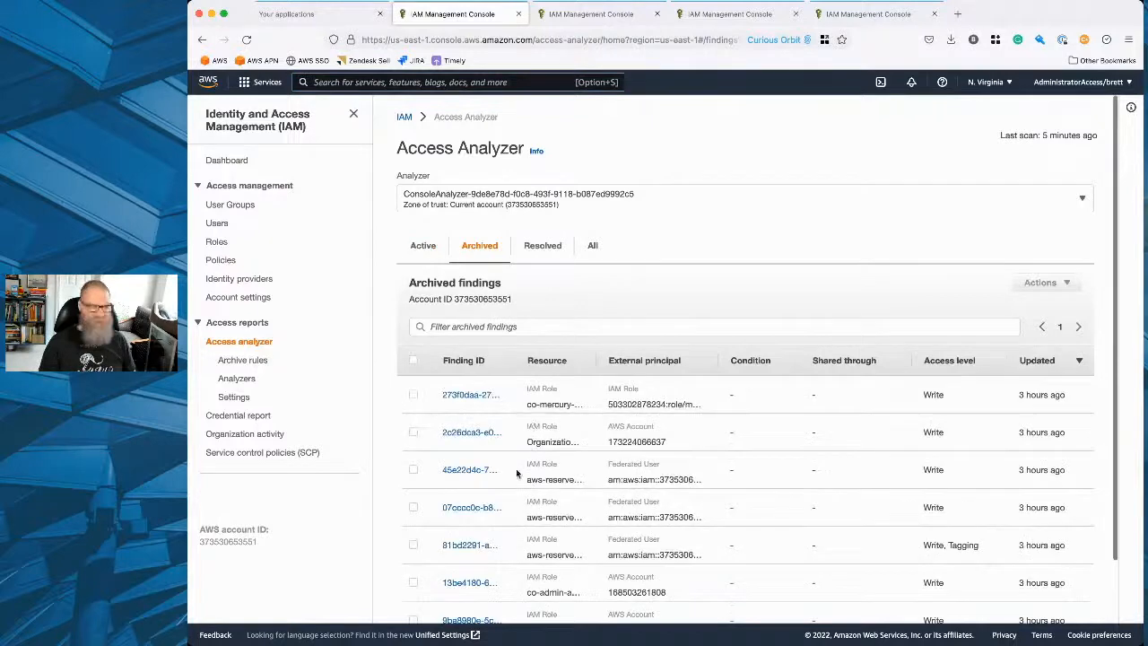
scroll(515, 468, down, 2)
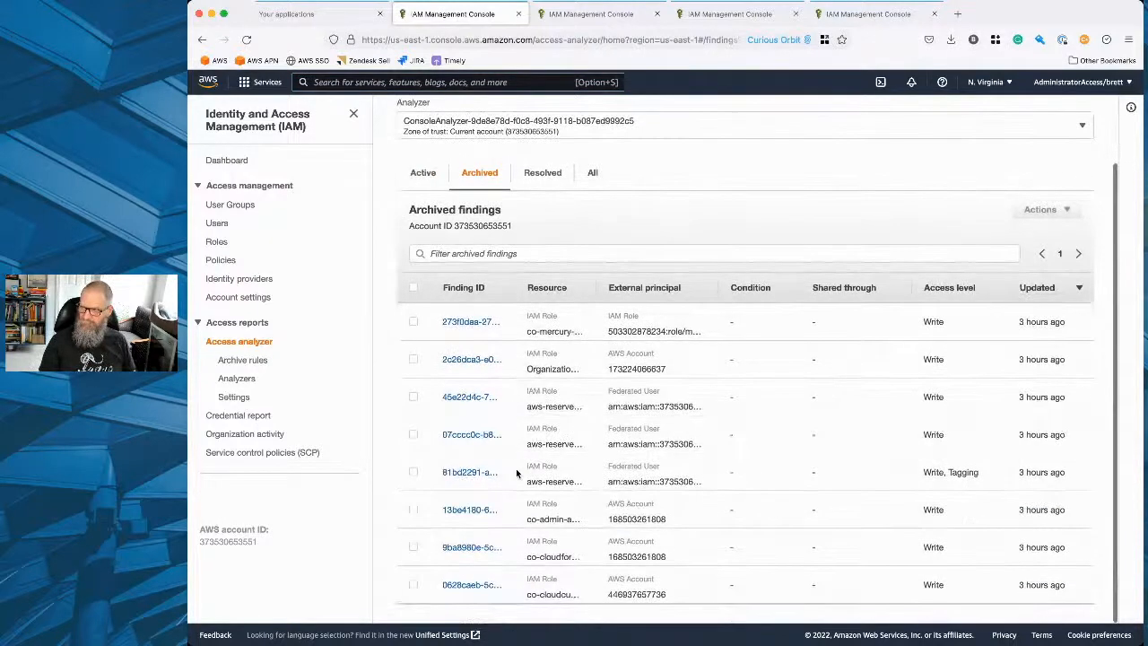
scroll(516, 468, up, 2)
scroll(516, 469, down, 2)
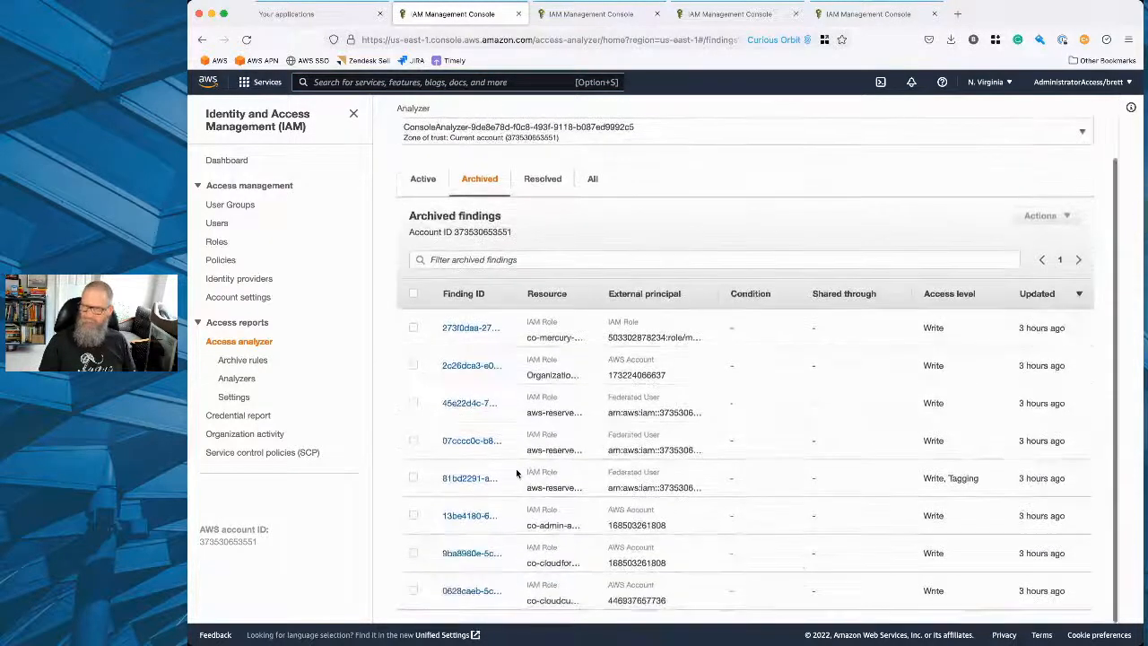
Review the Access Analyzer's archive rules alongside its active findings.
click(248, 361)
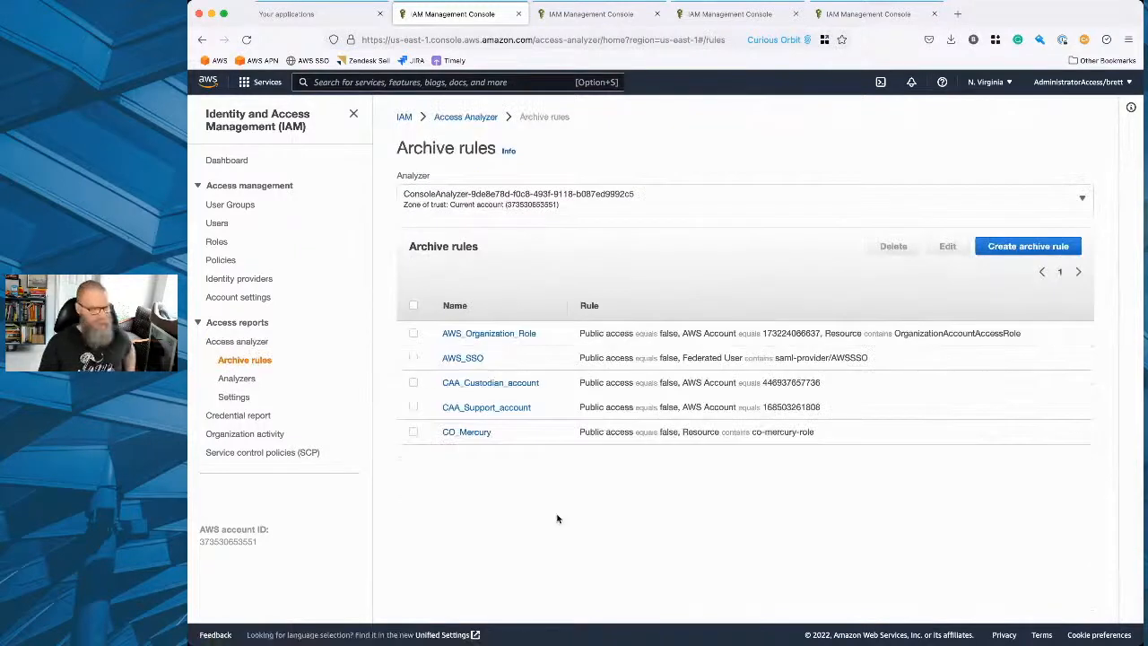
click(243, 343)
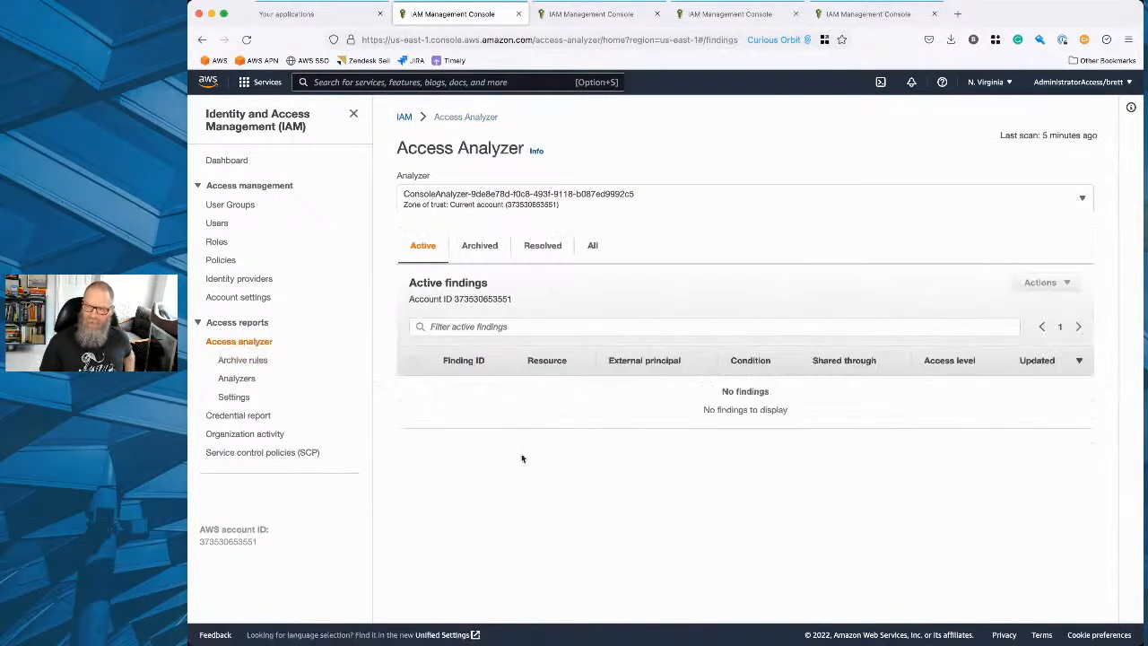
click(243, 361)
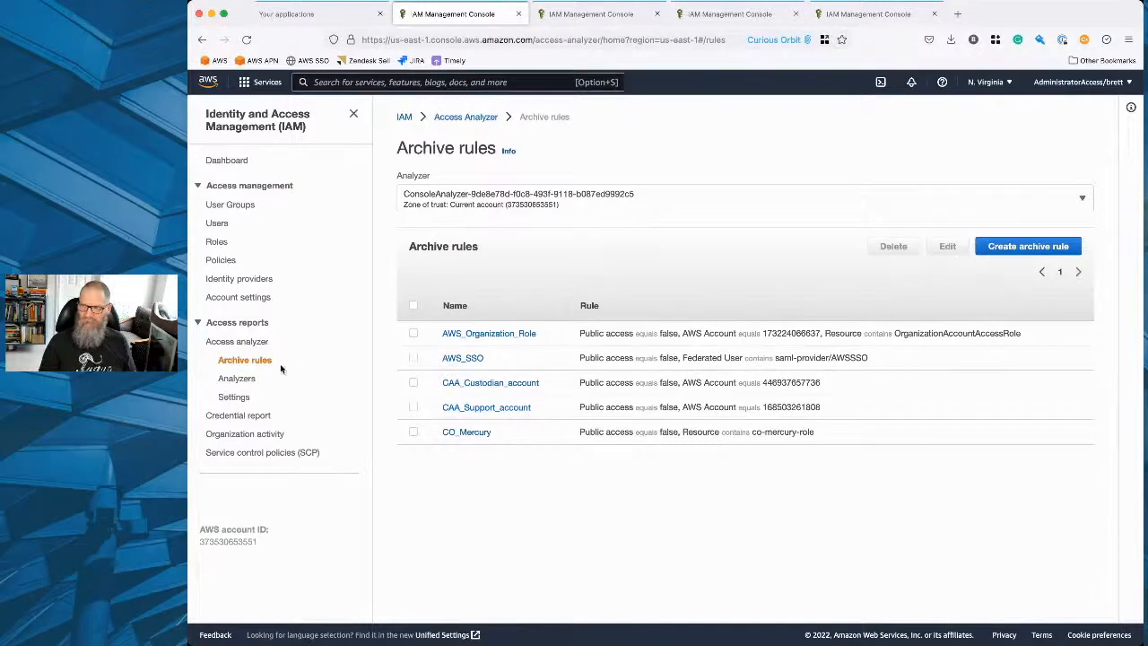
click(261, 344)
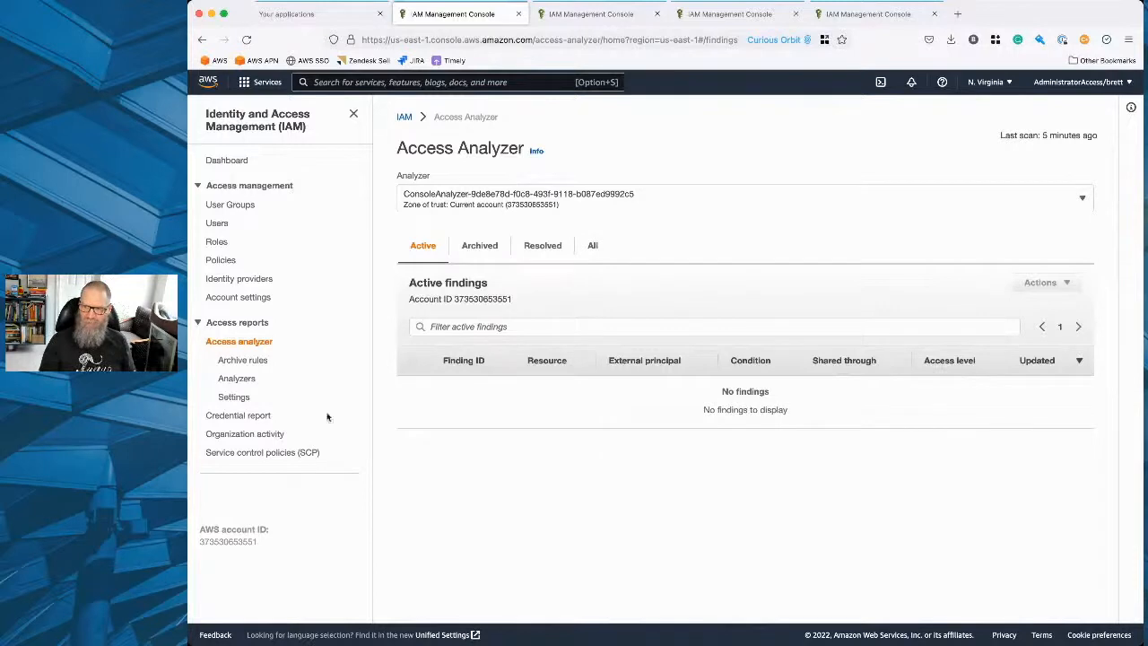
Look through the credential report, organization activity and service control policies pages, and return to the list of user groups.
click(254, 417)
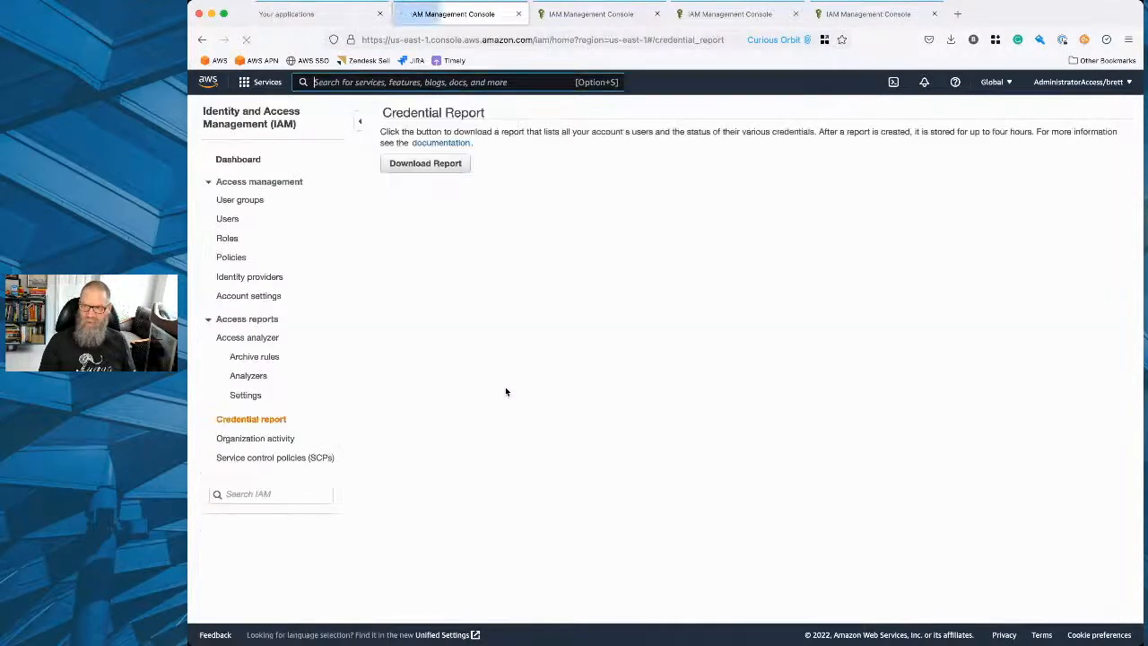
key(alt+s)
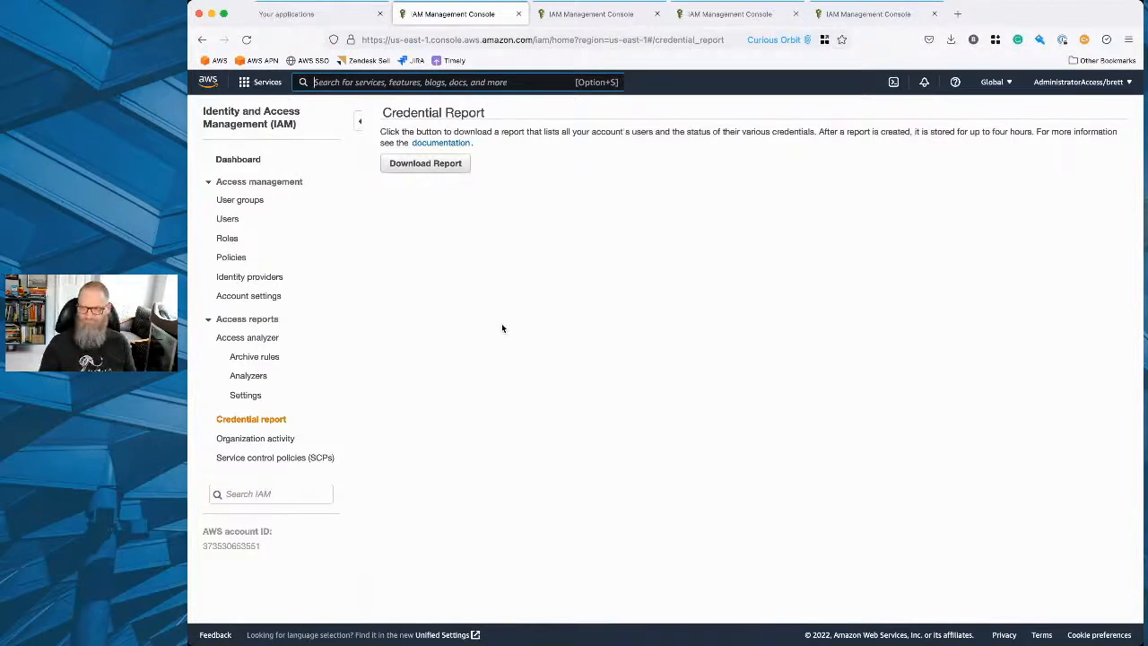
click(280, 439)
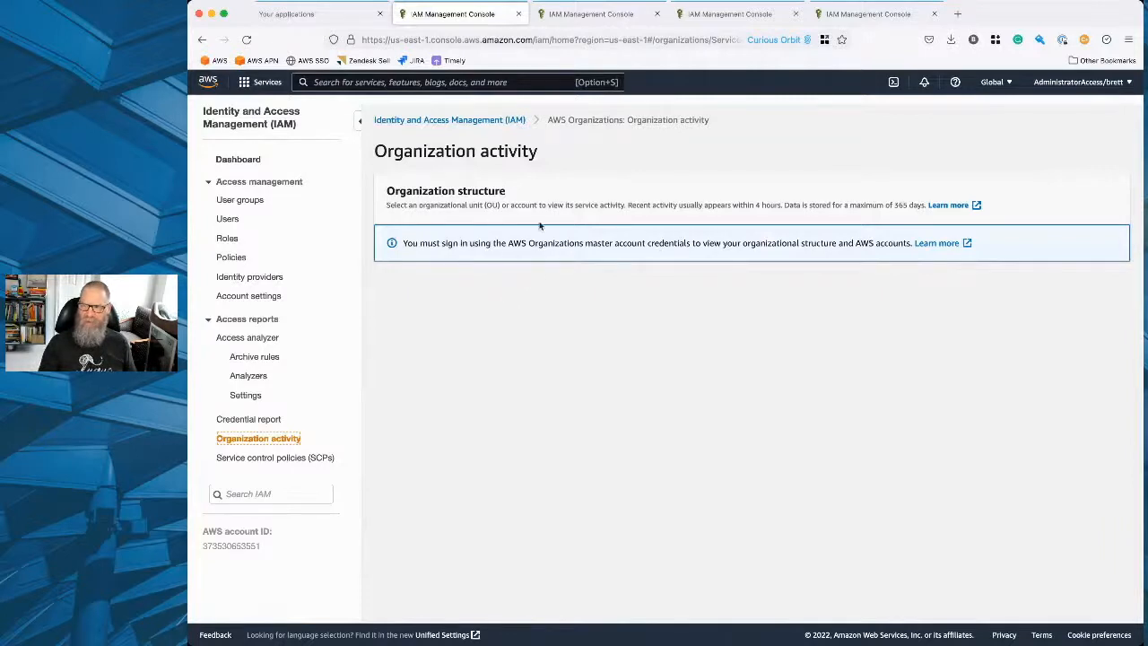
click(265, 461)
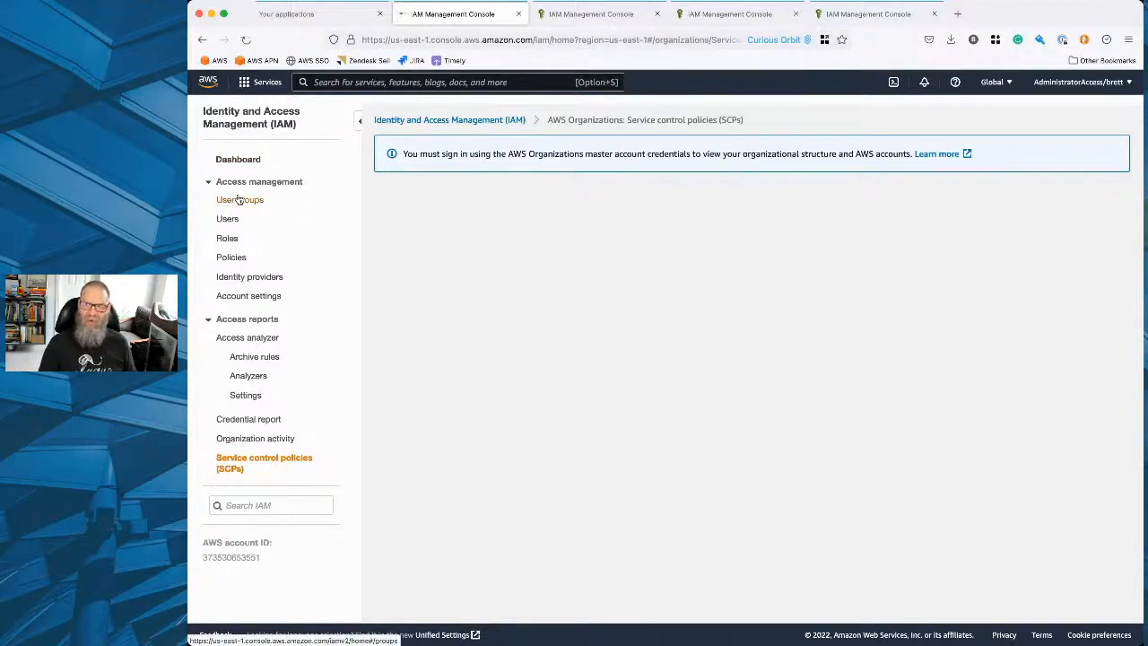
click(244, 200)
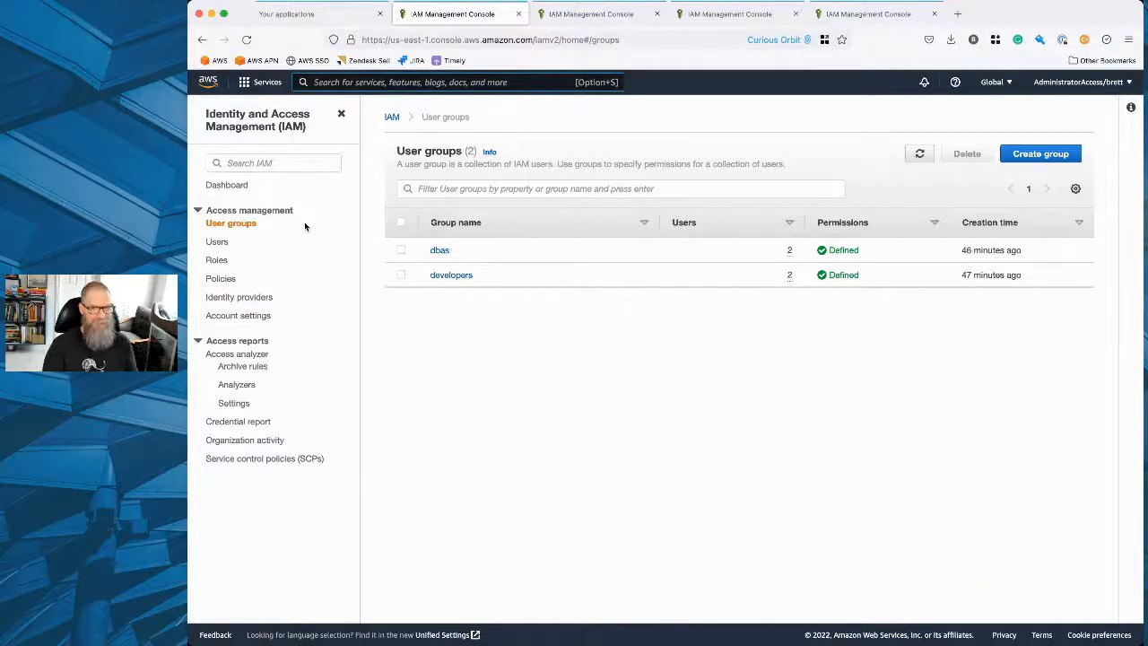
key(alt+s)
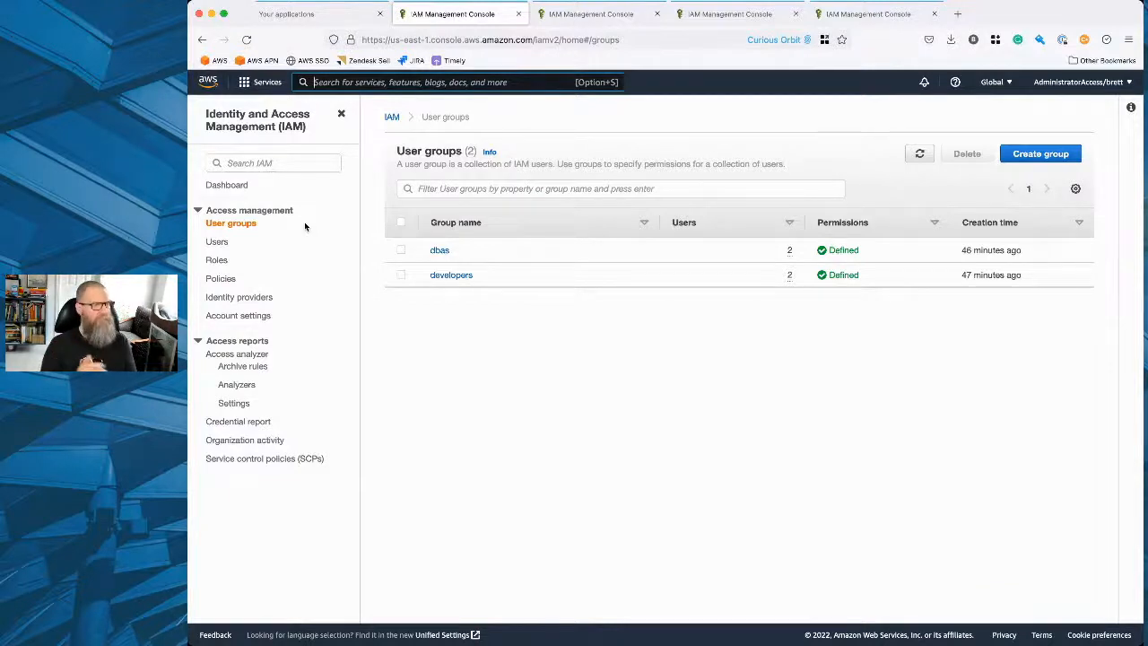